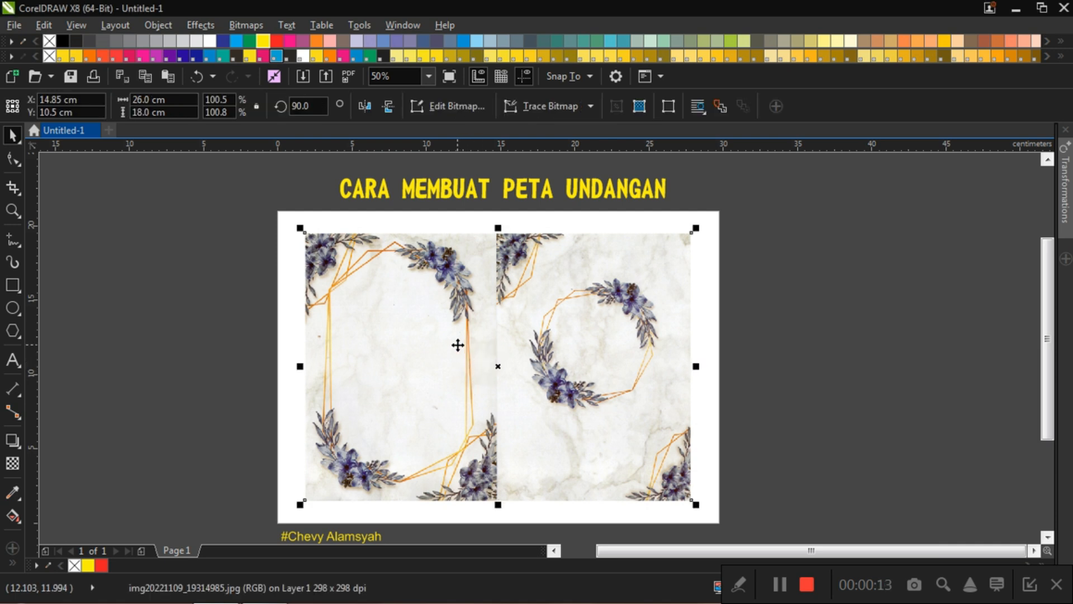
{"action": "left_click", "coordinate": [858, 347]}
{"action": "left_click", "coordinate": [479, 337]}
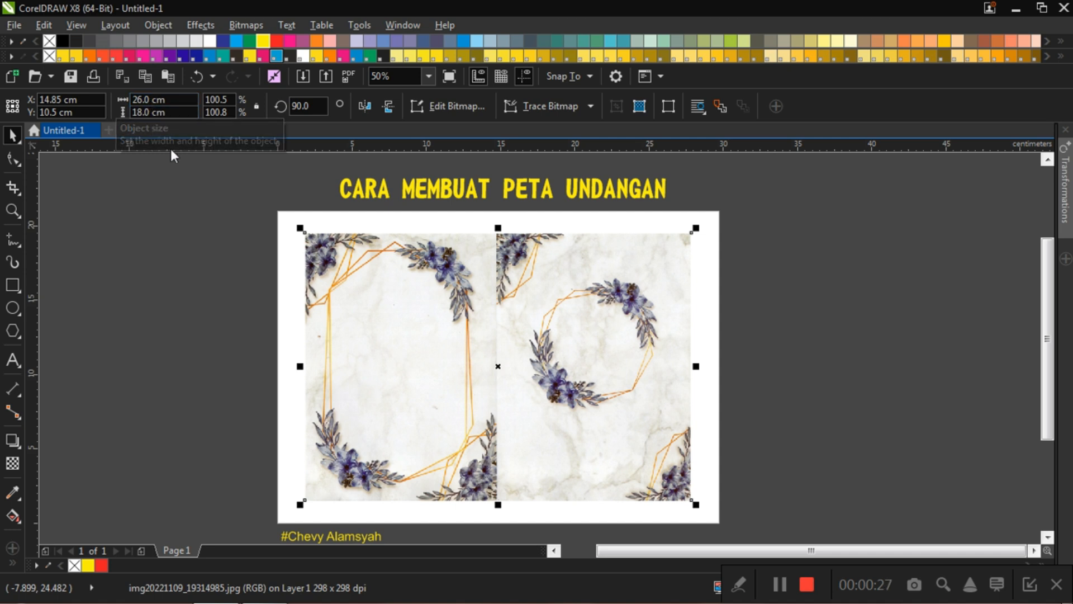
{"action": "left_click", "coordinate": [196, 304]}
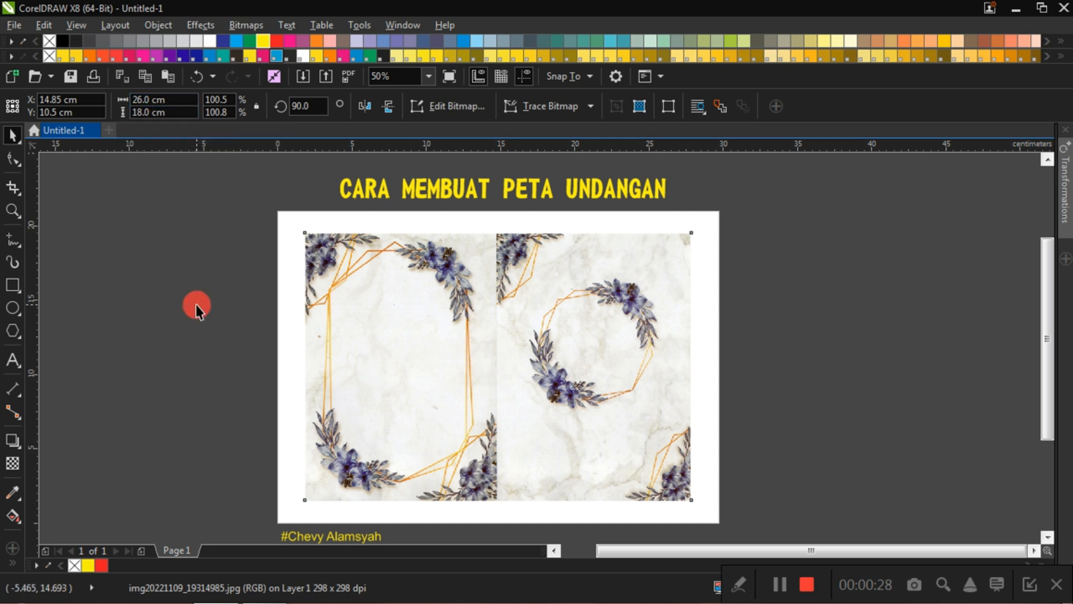
{"action": "left_click", "coordinate": [420, 336]}
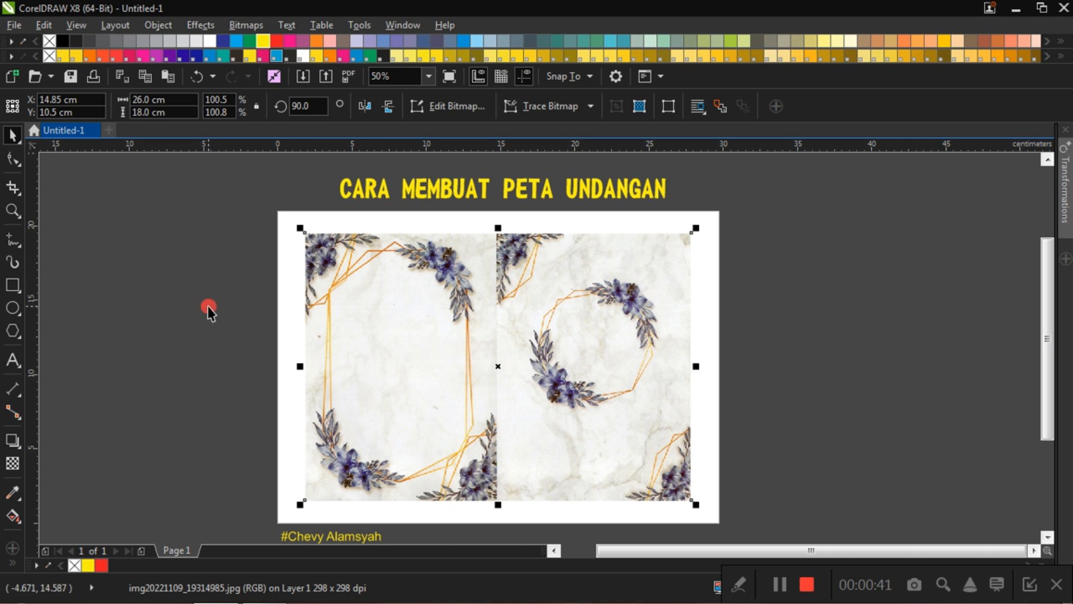
{"action": "left_click", "coordinate": [207, 312]}
{"action": "left_click", "coordinate": [354, 381]}
{"action": "left_click", "coordinate": [201, 365]}
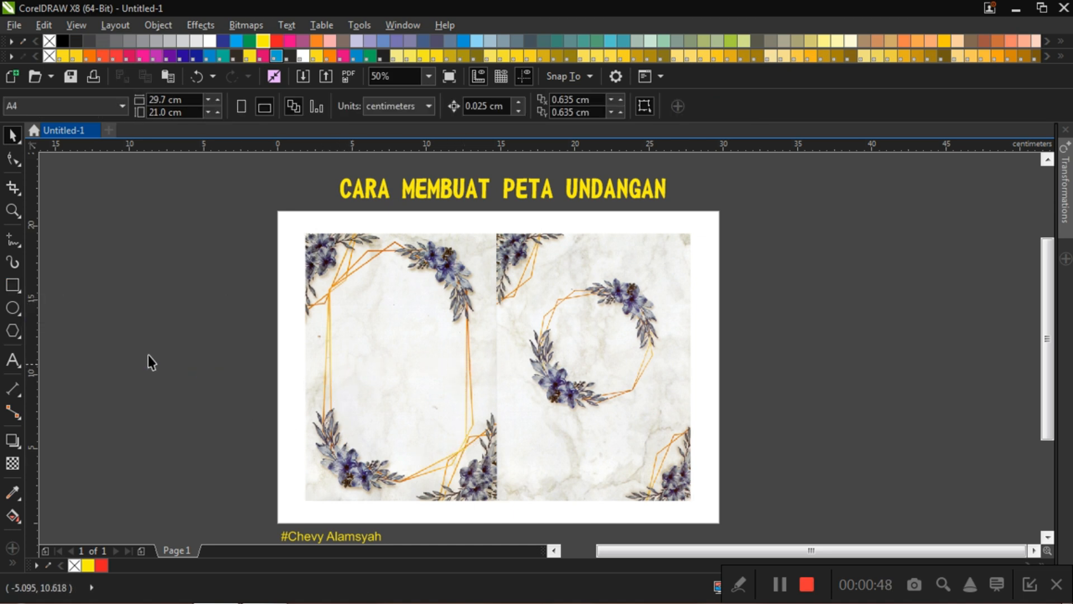
Step: Draw a rectangle about 8.8 by 4.6 cm in the lower half of the invitation's left page as the map frame
{"action": "left_click", "coordinate": [13, 285]}
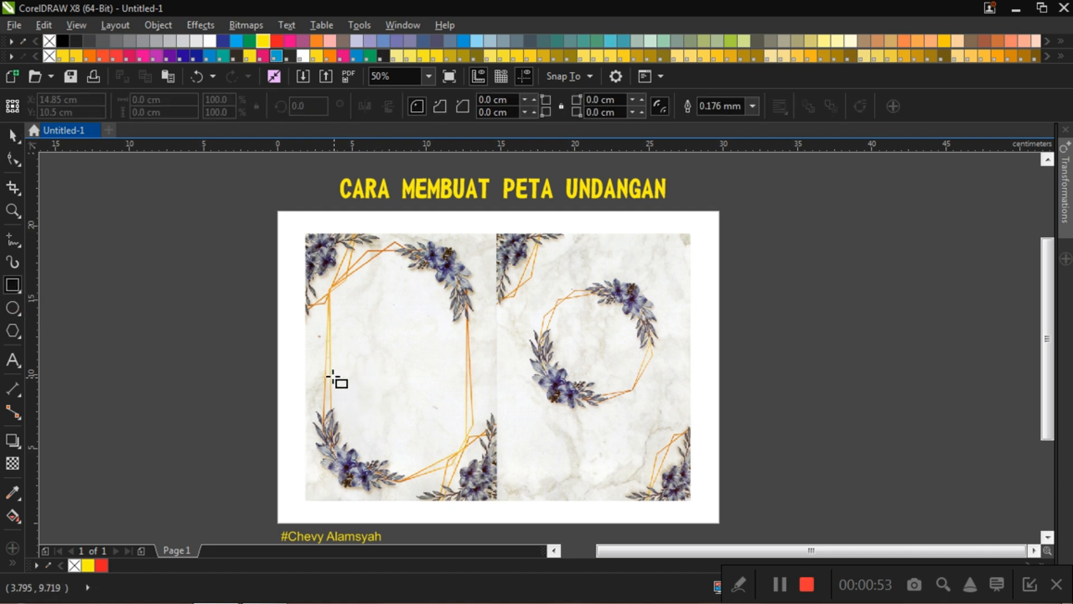
{"action": "mouse_move", "coordinate": [335, 370]}
{"action": "left_mouse_down"}
{"action": "mouse_move", "coordinate": [384, 411]}
{"action": "mouse_move", "coordinate": [466, 437]}
{"action": "left_mouse_up"}
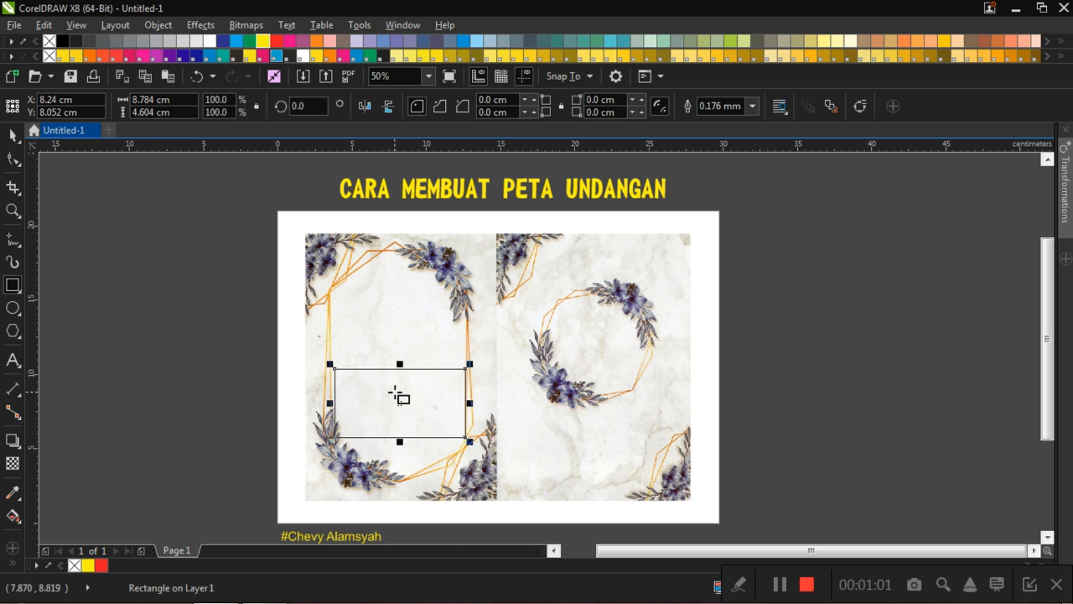
{"action": "key", "text": "space"}
{"action": "left_click", "coordinate": [180, 302]}
{"action": "left_click", "coordinate": [393, 396]}
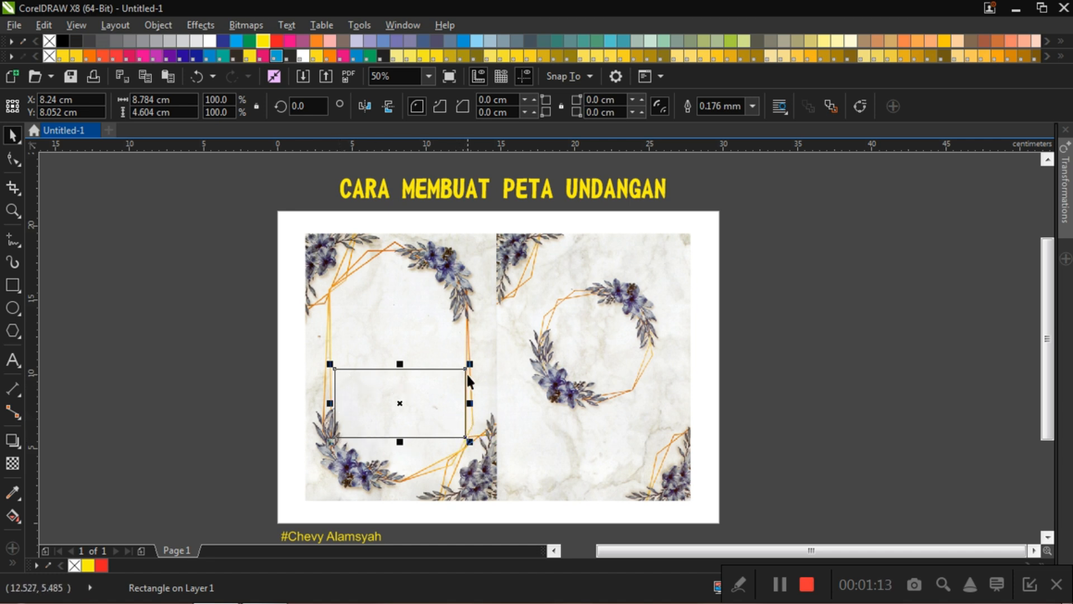
{"action": "left_click", "coordinate": [247, 334]}
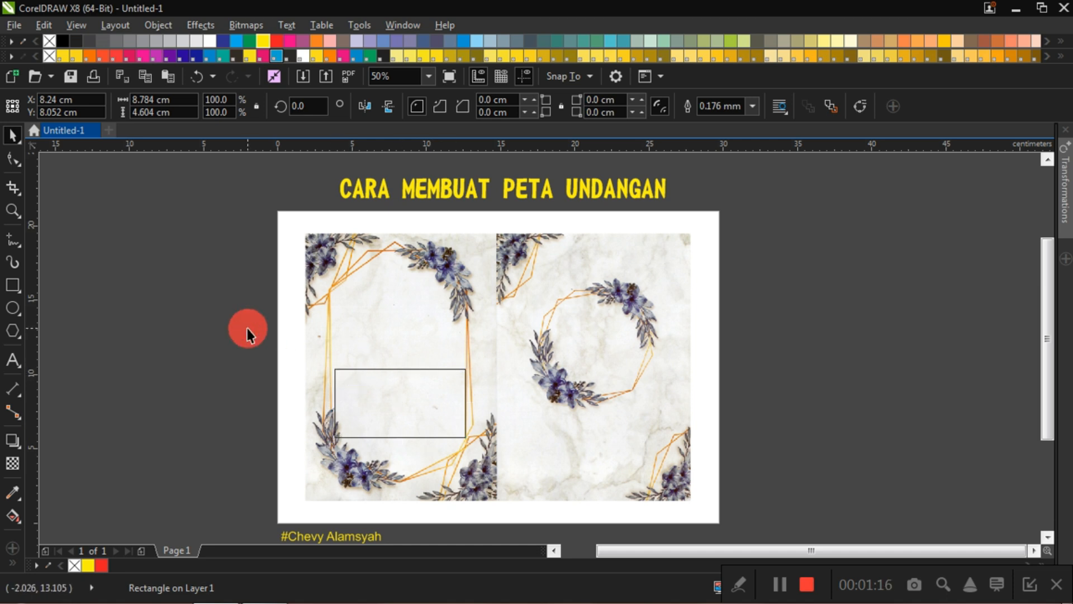
{"action": "left_click", "coordinate": [405, 398]}
{"action": "left_click", "coordinate": [209, 325]}
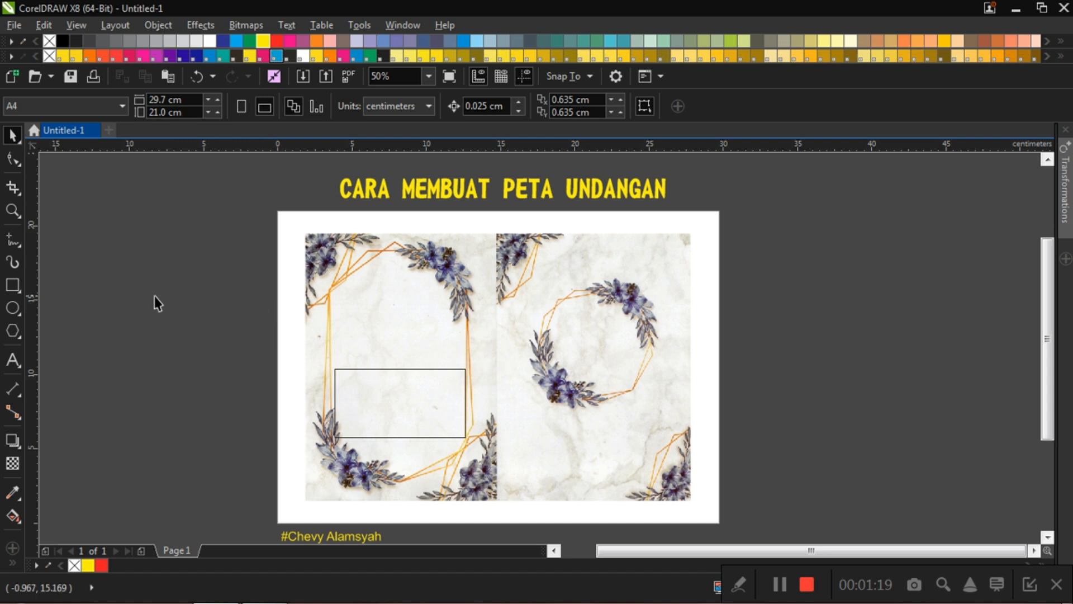
Step: Draw two rectangles inside the map frame: a vertical one about 0.6 by 2.7 cm and a horizontal one about 3.3 by 0.7 cm
{"action": "left_click", "coordinate": [18, 281]}
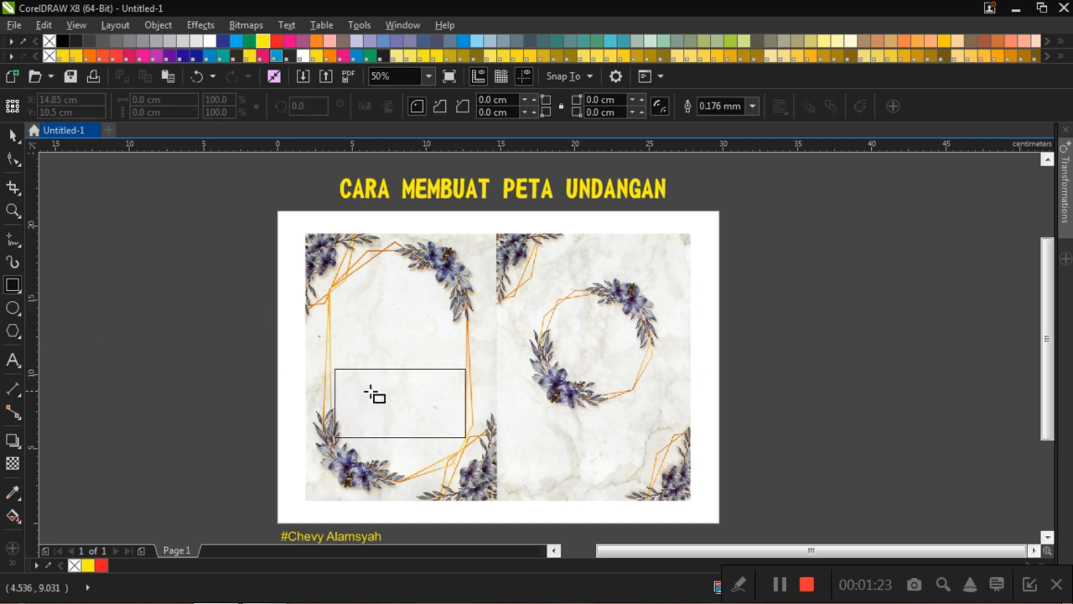
{"action": "scroll", "coordinate": [398, 428], "scroll_direction": "up", "scroll_amount": 1}
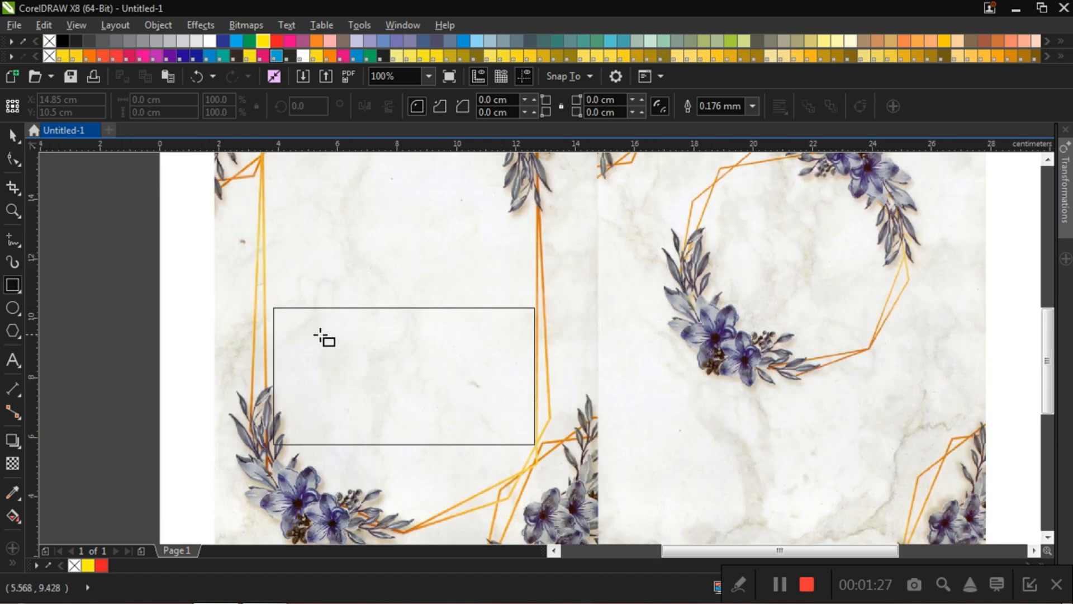
{"action": "left_click_drag", "start_coordinate": [309, 333], "coordinate": [328, 412]}
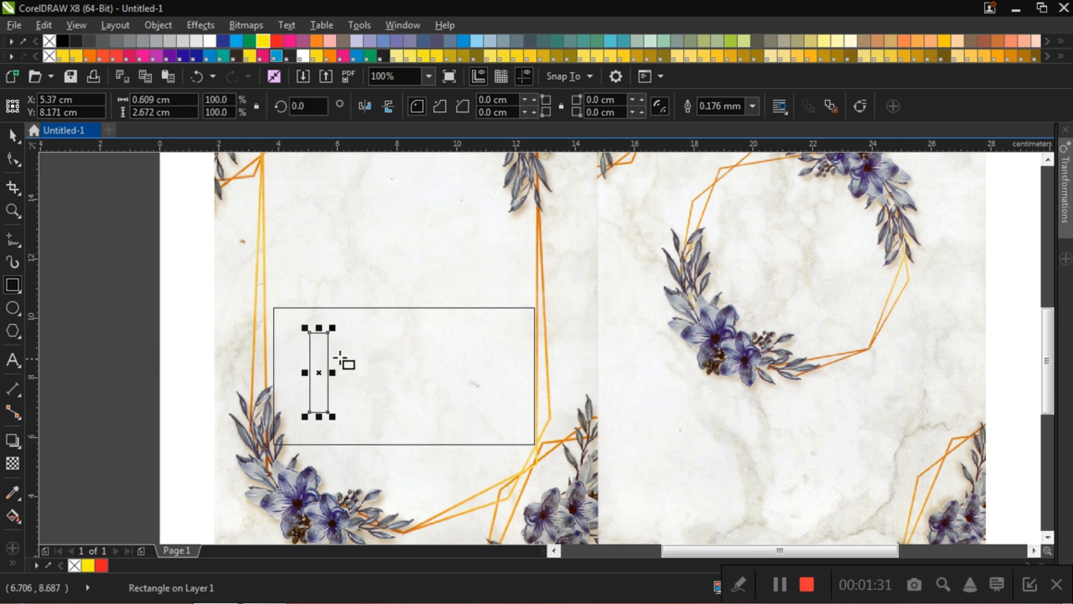
{"action": "left_click_drag", "start_coordinate": [355, 354], "coordinate": [454, 376]}
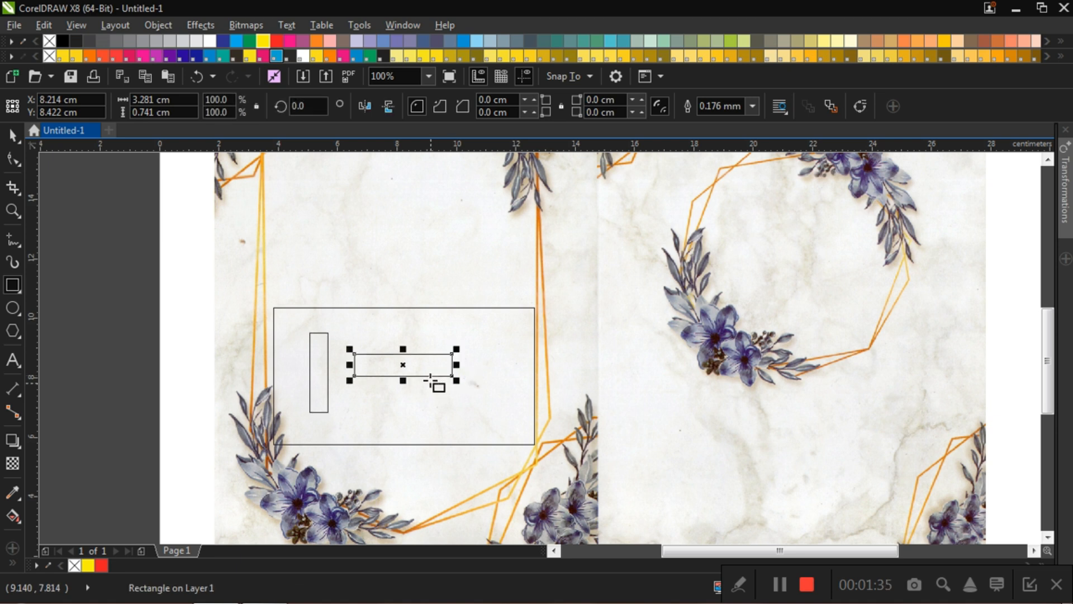
{"action": "left_click", "coordinate": [11, 138]}
{"action": "left_click", "coordinate": [141, 281]}
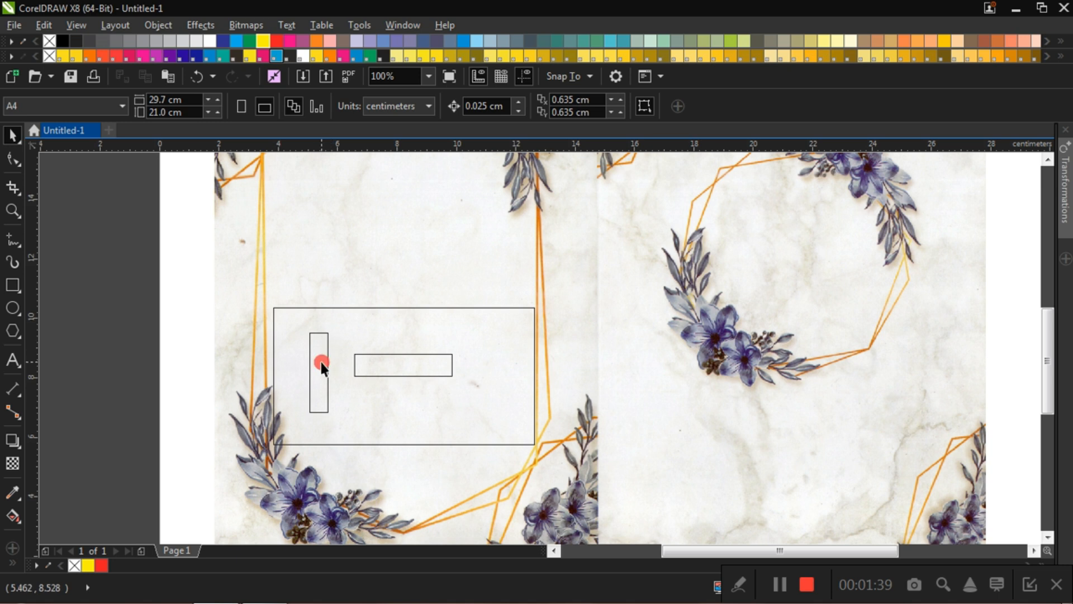
Step: Set the vertical rectangle's size to 0.4 cm wide and 4 cm high
{"action": "left_click", "coordinate": [321, 365]}
{"action": "left_click", "coordinate": [150, 101]}
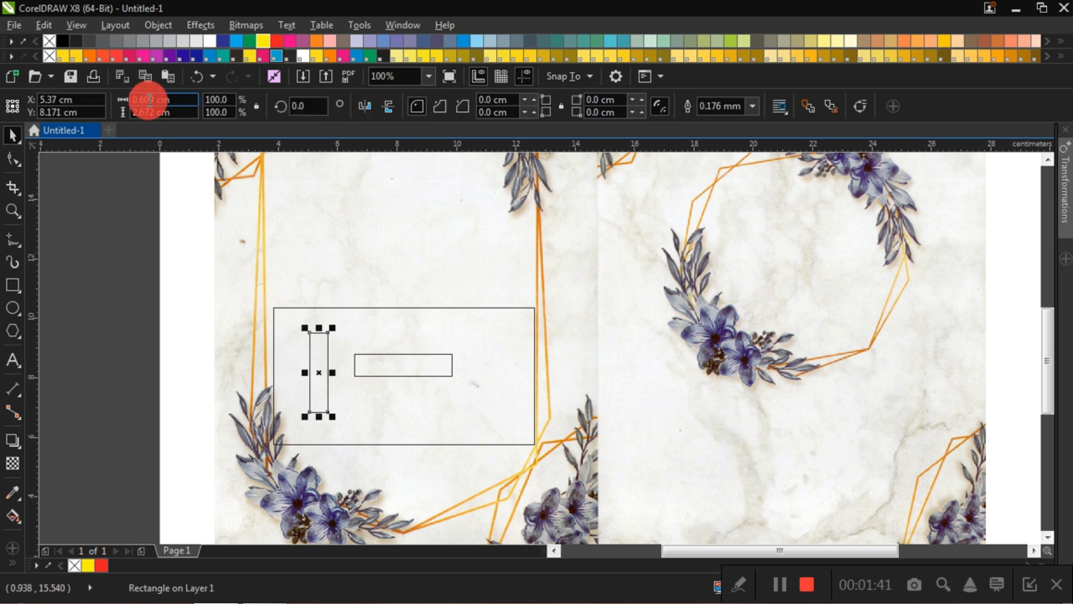
{"action": "key", "text": "BackSpace"}
{"action": "key", "text": "BackSpace"}
{"action": "type", "text": "4"}
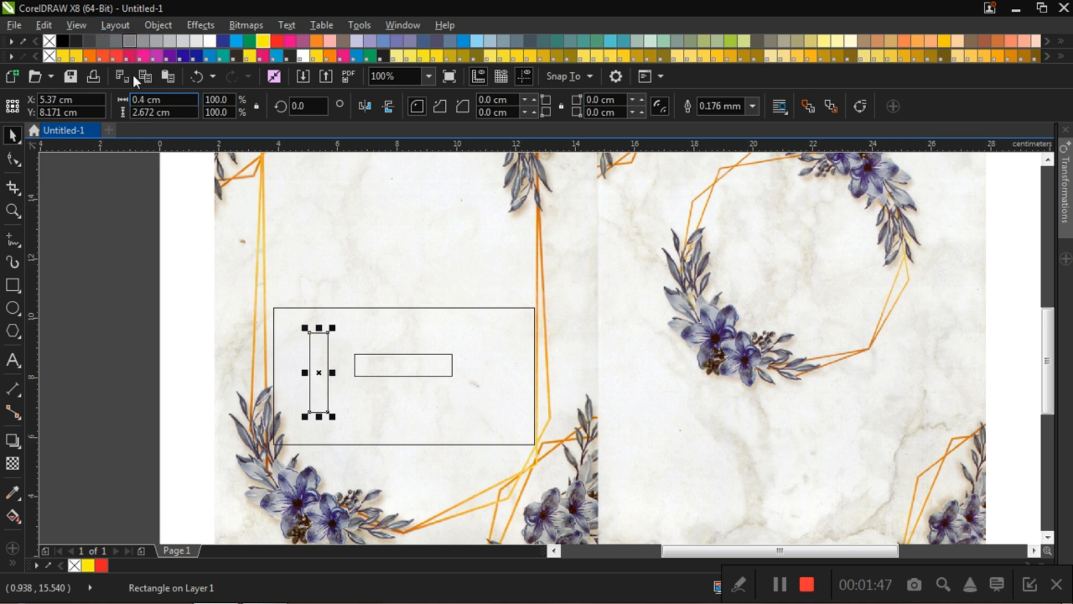
{"action": "left_click", "coordinate": [160, 113]}
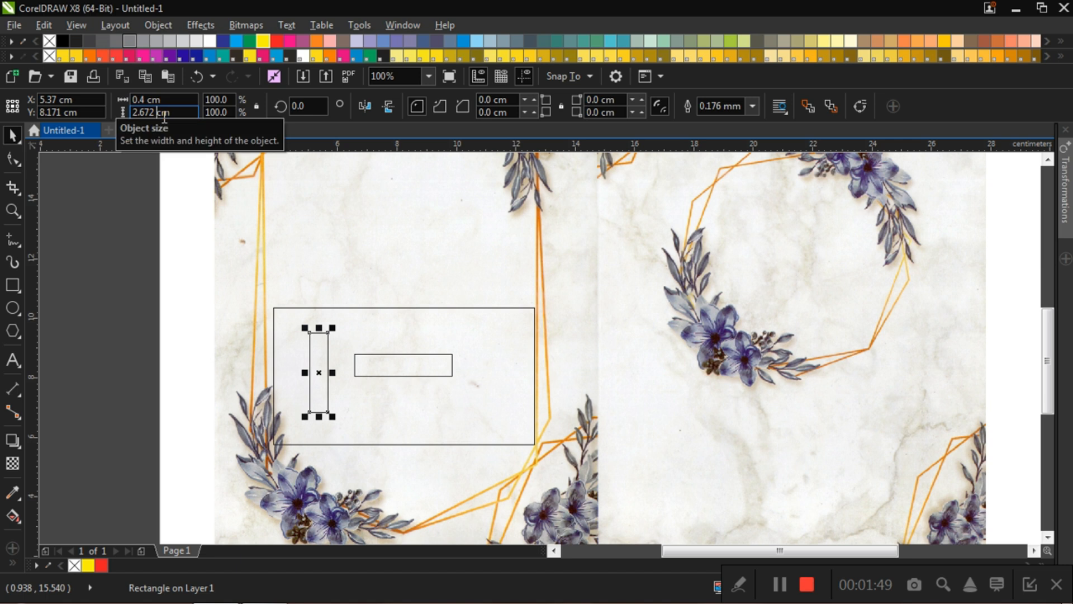
{"action": "key", "text": "BackSpace"}
{"action": "key", "text": "BackSpace"}
{"action": "key", "text": "BackSpace"}
{"action": "key", "text": "Return"}
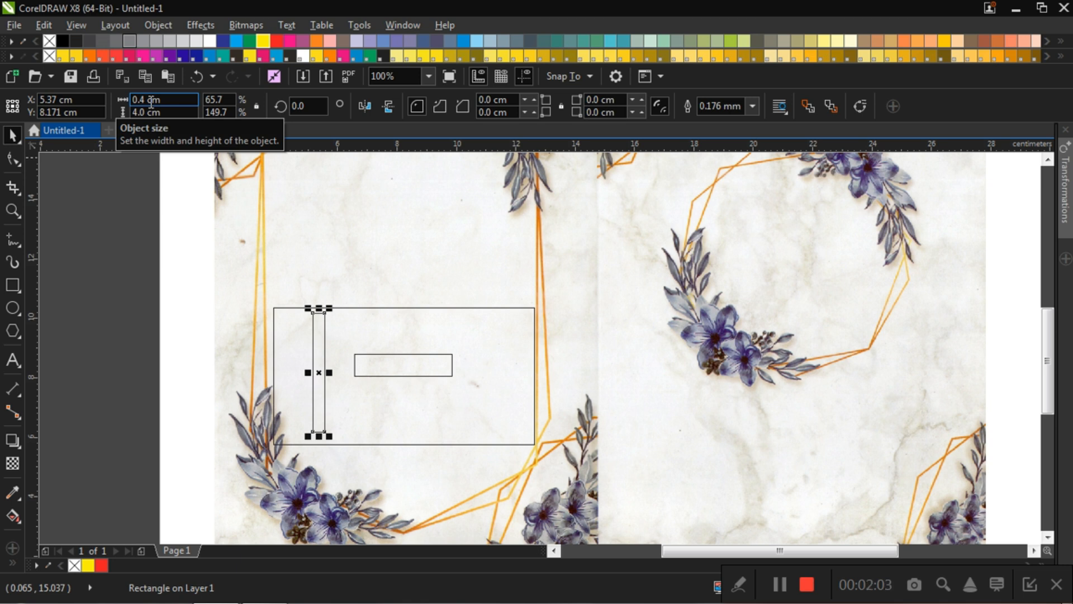
Step: Set the horizontal rectangle's size to 4 cm wide and 0.4 cm high
{"action": "scroll", "coordinate": [423, 265], "scroll_direction": "down", "scroll_amount": 2}
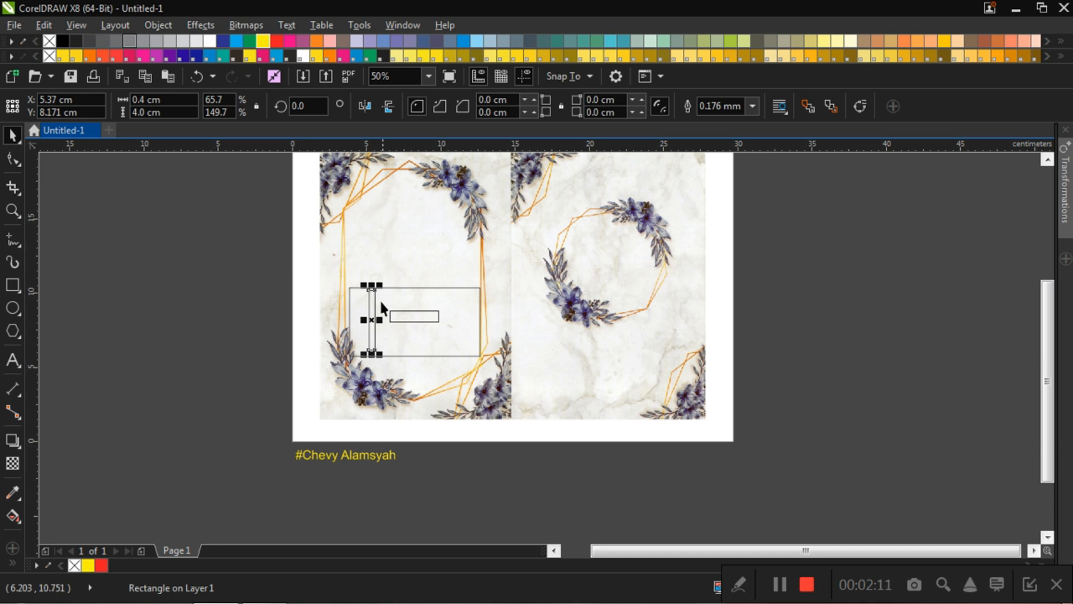
{"action": "scroll", "coordinate": [380, 302], "scroll_direction": "up", "scroll_amount": 2}
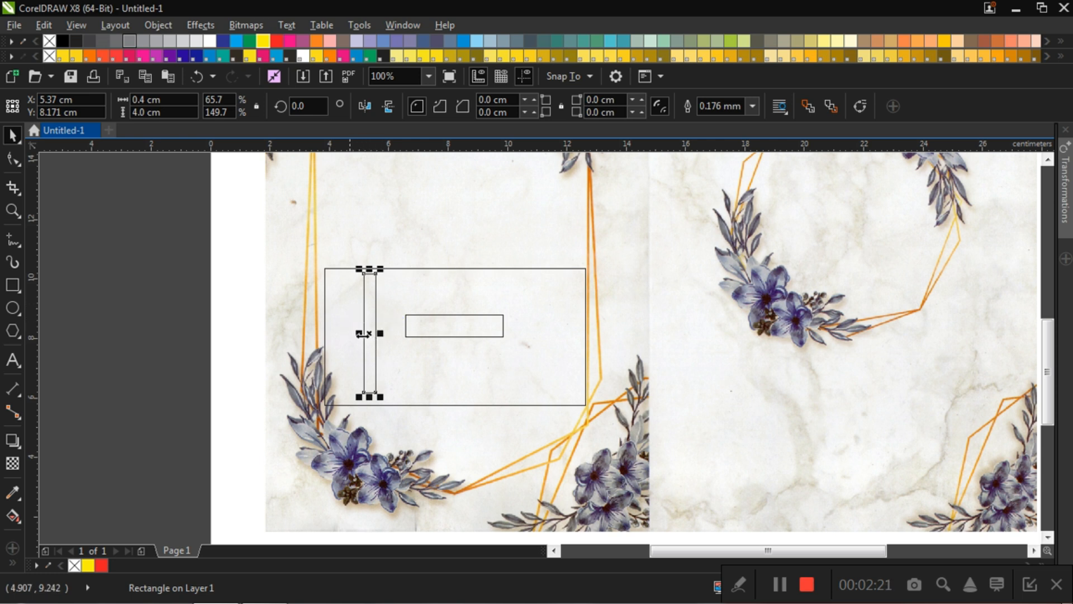
{"action": "scroll", "coordinate": [380, 310], "scroll_direction": "down", "scroll_amount": 2}
{"action": "scroll", "coordinate": [380, 311], "scroll_direction": "up", "scroll_amount": 2}
{"action": "left_click", "coordinate": [424, 334]}
{"action": "left_click", "coordinate": [150, 100]}
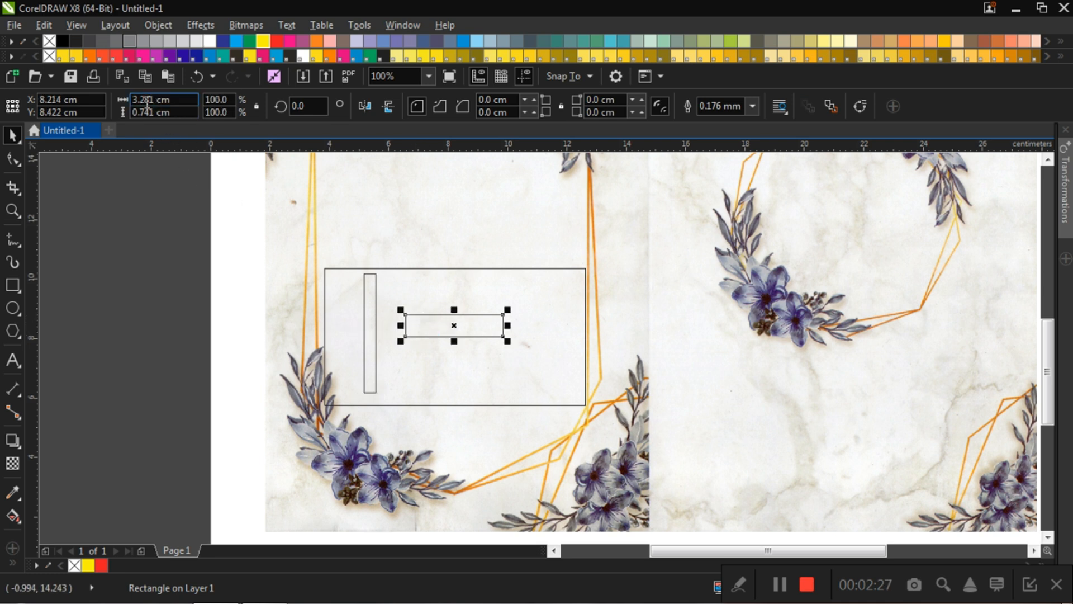
{"action": "key", "text": "BackSpace"}
{"action": "key", "text": "BackSpace"}
{"action": "key", "text": "BackSpace"}
{"action": "key", "text": "BackSpace"}
{"action": "key", "text": "BackSpace"}
{"action": "type", "text": "4"}
{"action": "left_click", "coordinate": [152, 112]}
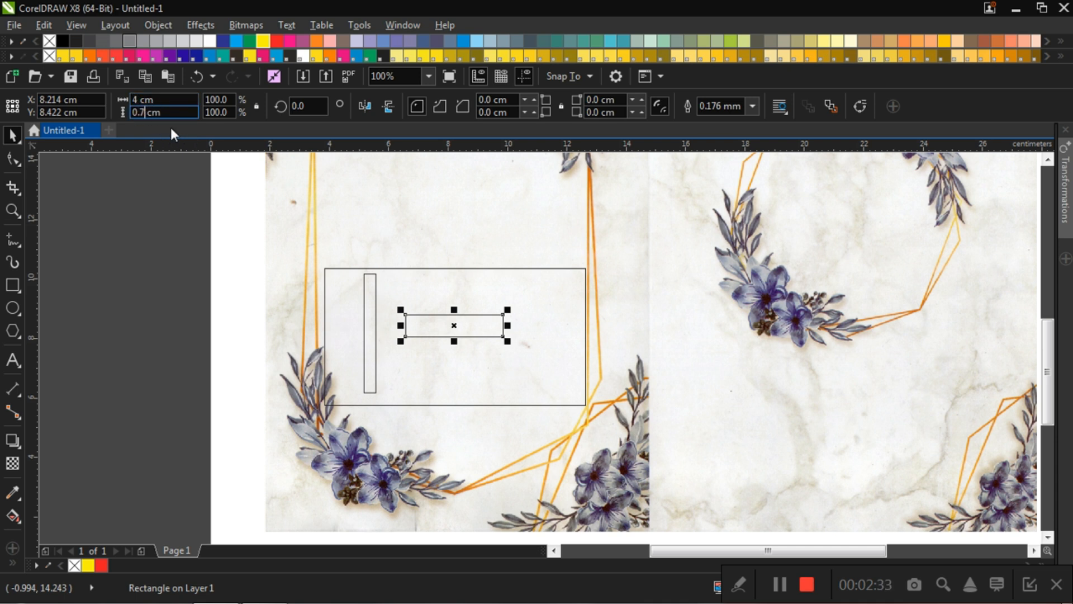
{"action": "type", "text": "4"}
{"action": "key", "text": "Return"}
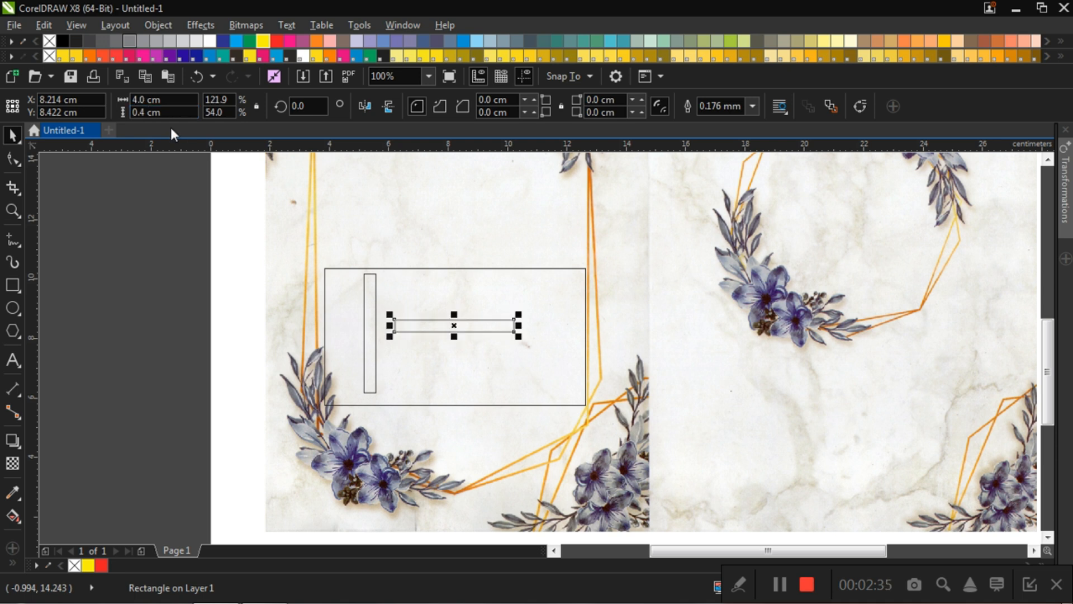
{"action": "left_click", "coordinate": [173, 185]}
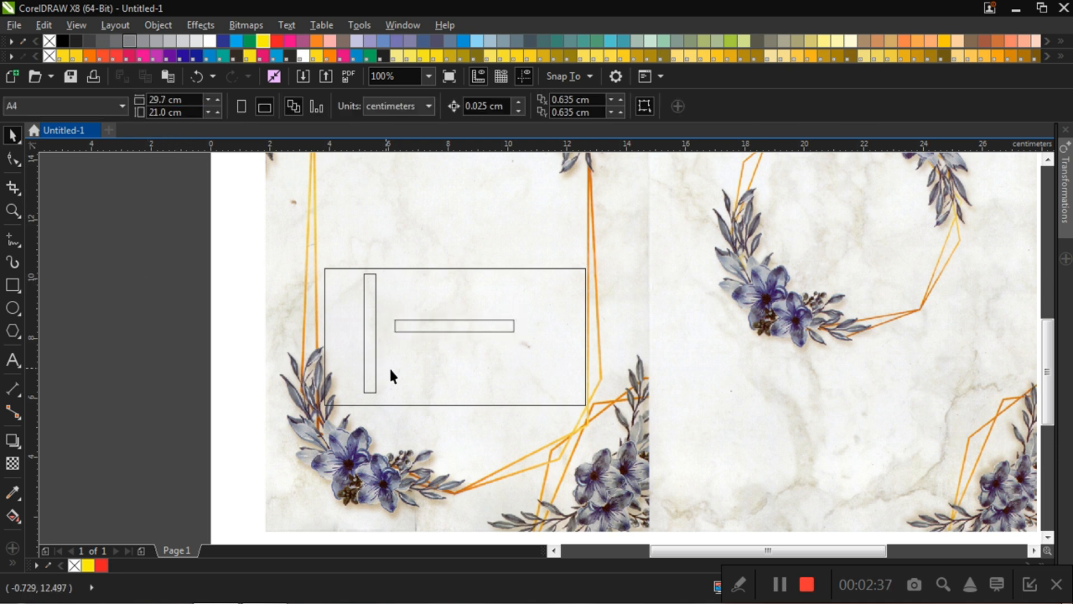
Step: Move the horizontal rectangle about 0.9 cm right and 0.2 cm down within the map frame
{"action": "left_click", "coordinate": [432, 325]}
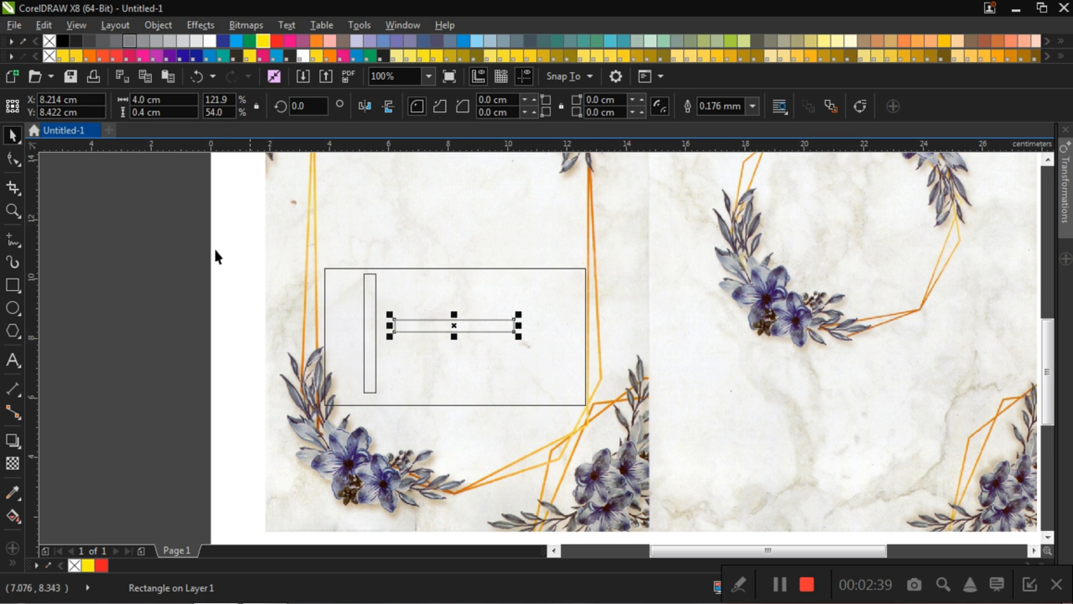
{"action": "left_click", "coordinate": [468, 357]}
{"action": "left_click_drag", "start_coordinate": [457, 326], "coordinate": [483, 335]}
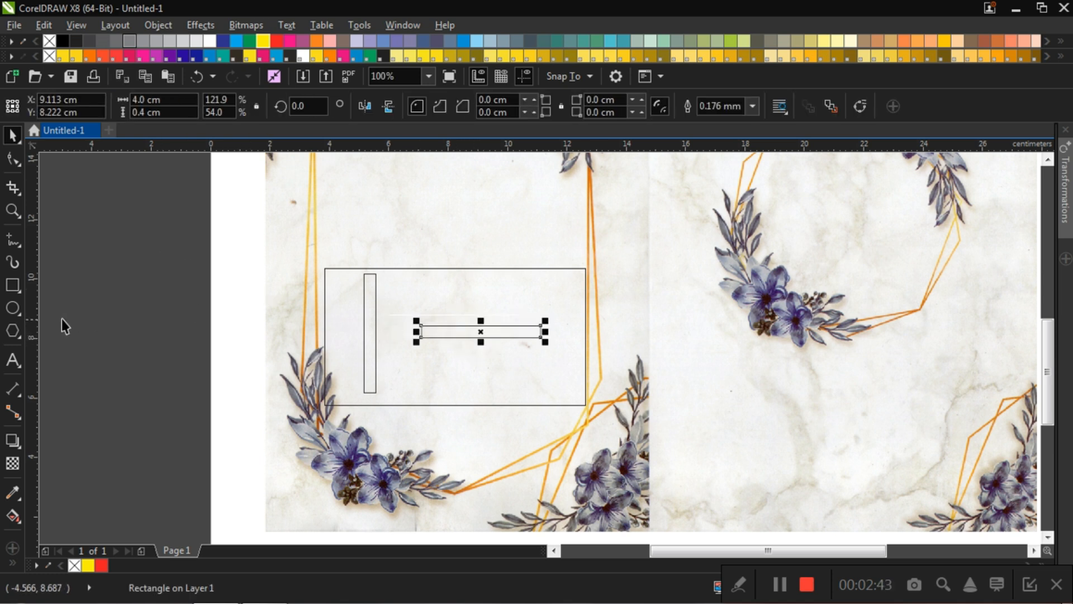
Step: Draw a straight horizontal line about 1.7 cm long above the map frame with the Freehand tool and a Hairline outline
{"action": "left_click", "coordinate": [13, 240]}
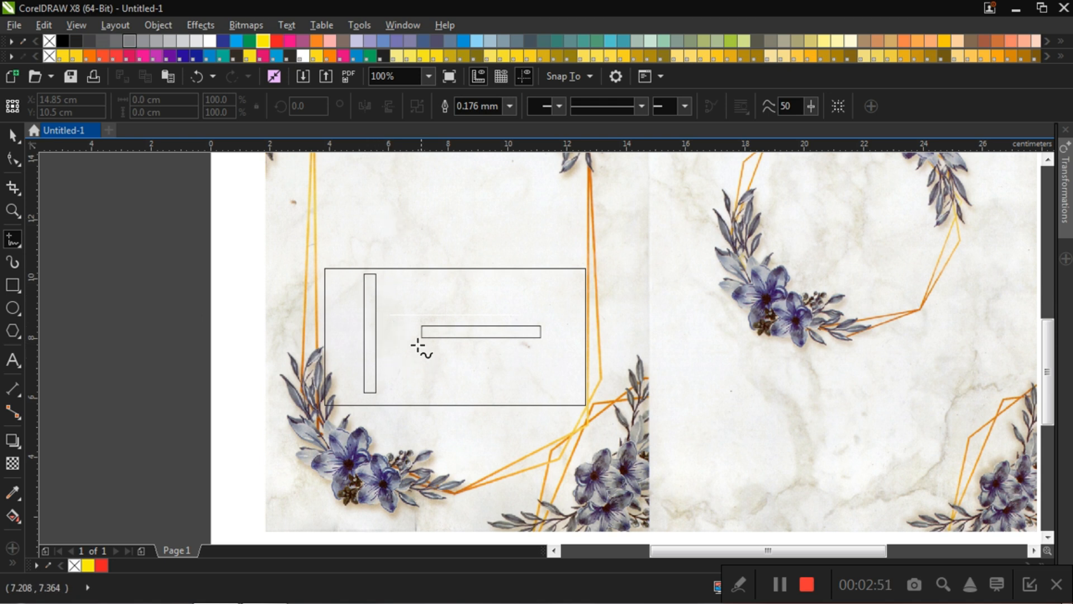
{"action": "left_click", "coordinate": [511, 106]}
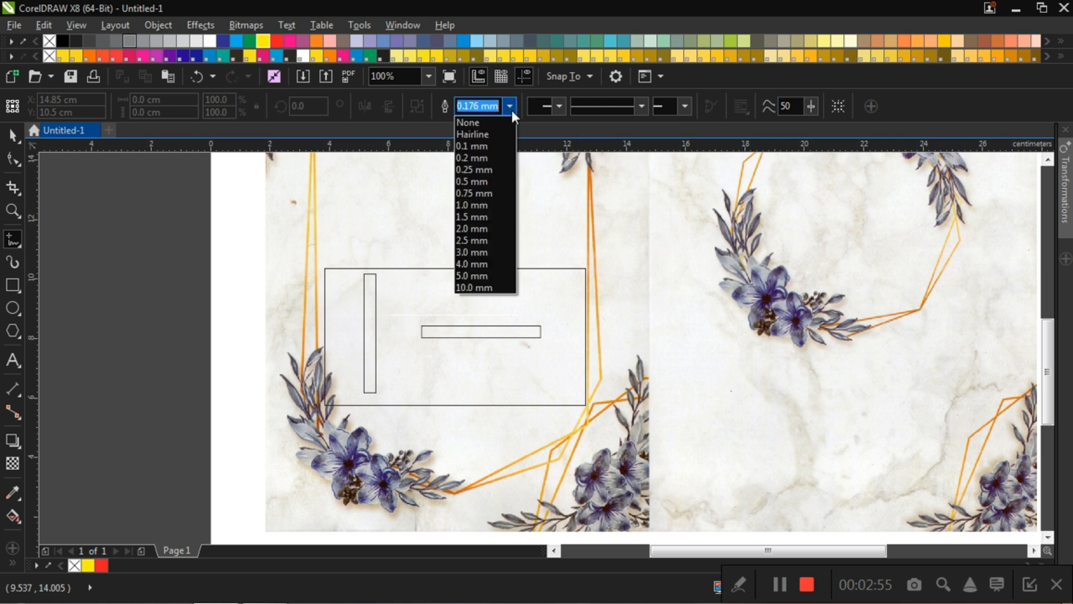
{"action": "left_click", "coordinate": [494, 135]}
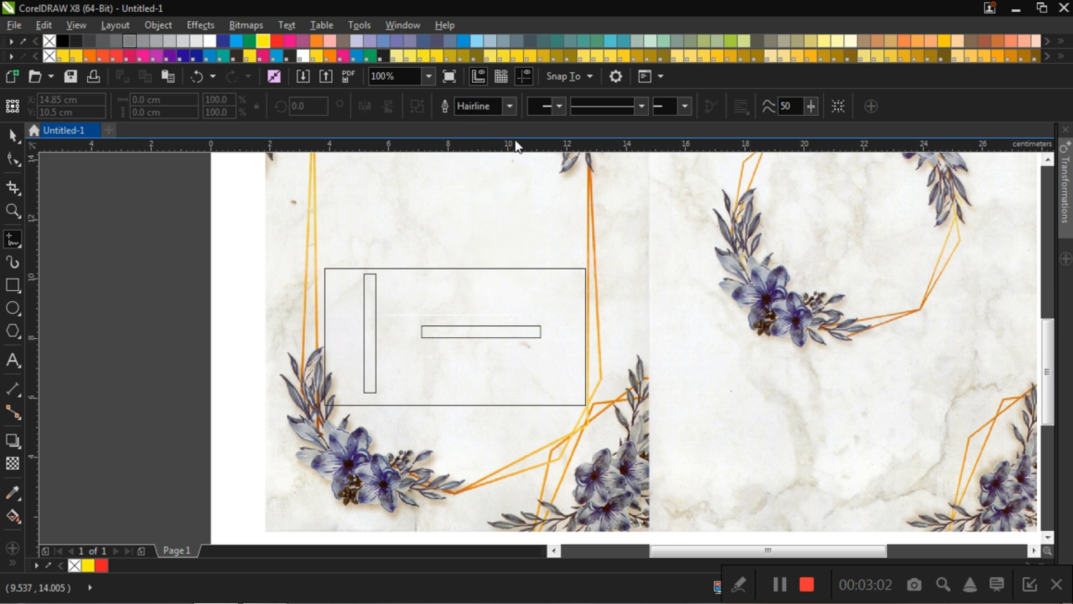
{"action": "left_click", "coordinate": [406, 242]}
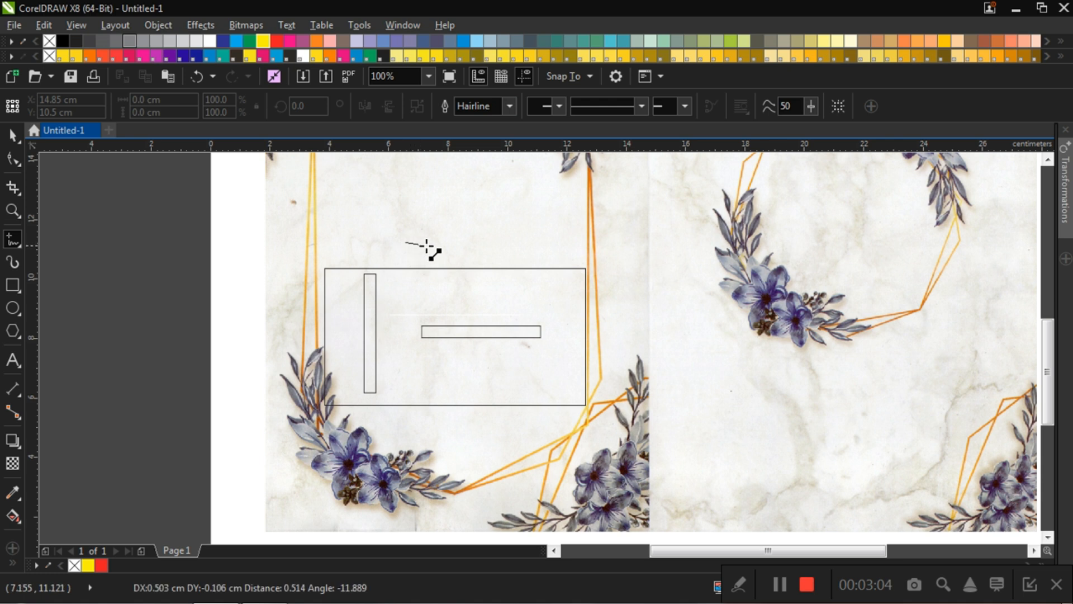
{"action": "left_click", "coordinate": [455, 242]}
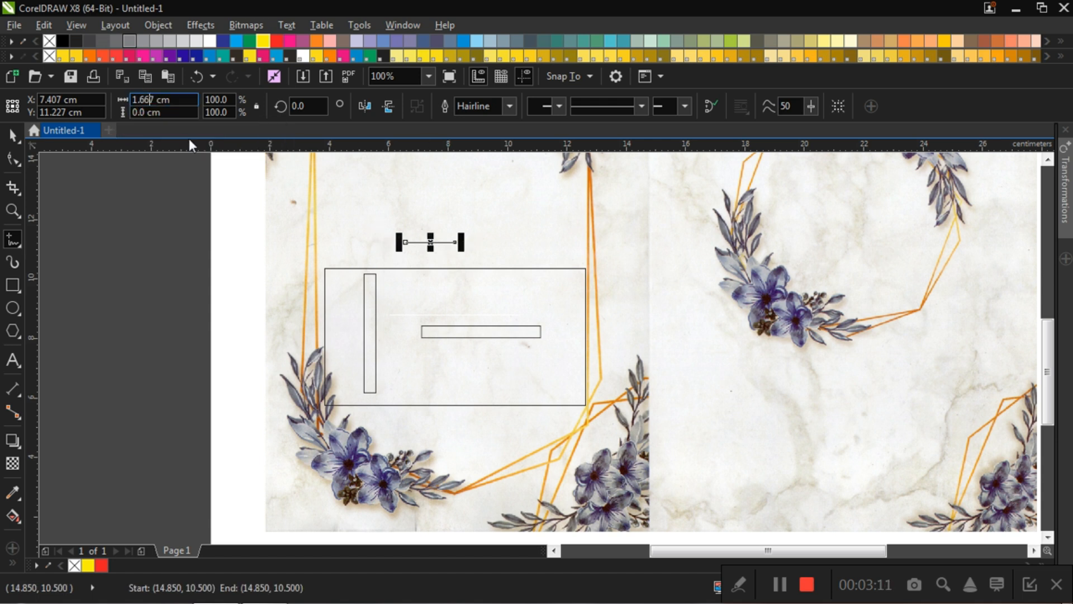
Step: Set the length of the short line above the map frame to 0.4 cm
{"action": "key", "text": "BackSpace"}
{"action": "key", "text": "BackSpace"}
{"action": "key", "text": "BackSpace"}
{"action": "key", "text": "BackSpace"}
{"action": "key", "text": "BackSpace"}
{"action": "type", "text": "0."}
{"action": "key", "text": "Return"}
{"action": "left_click", "coordinate": [160, 228]}
{"action": "left_click", "coordinate": [291, 256]}
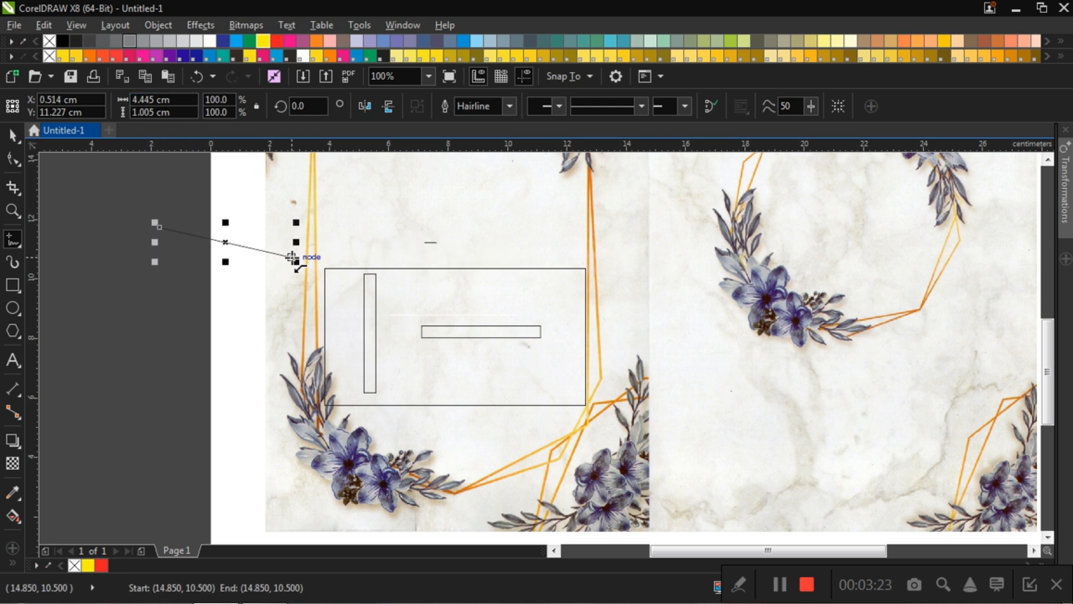
{"action": "key", "text": "Delete"}
Step: Add a solid triangular arrowhead to the start of the short horizontal line above the map frame
{"action": "left_click", "coordinate": [15, 136]}
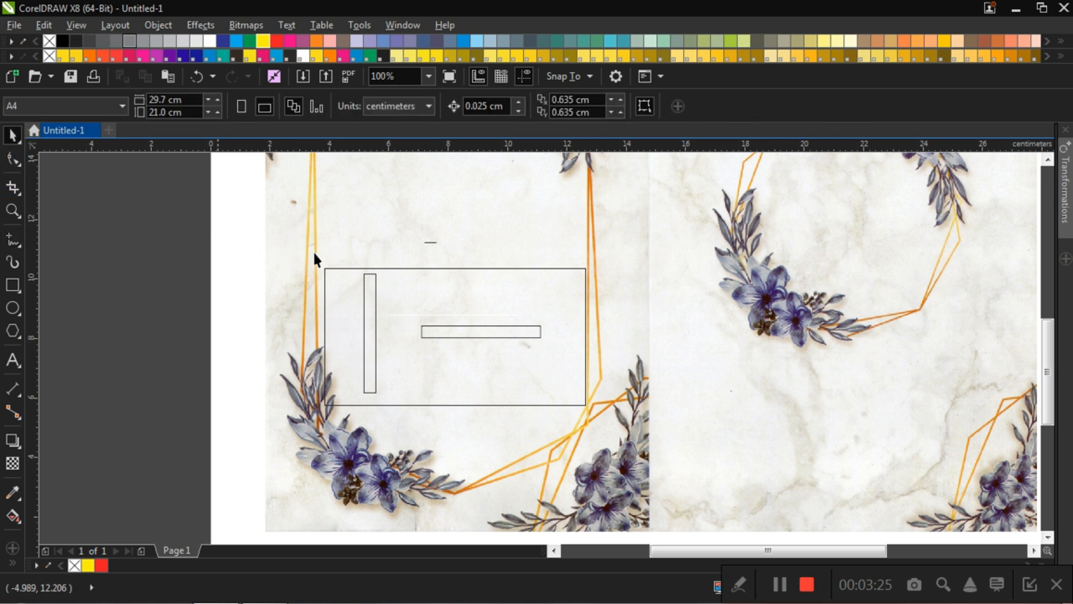
{"action": "scroll", "coordinate": [441, 241], "scroll_direction": "up", "scroll_amount": 3}
{"action": "left_click", "coordinate": [419, 239]}
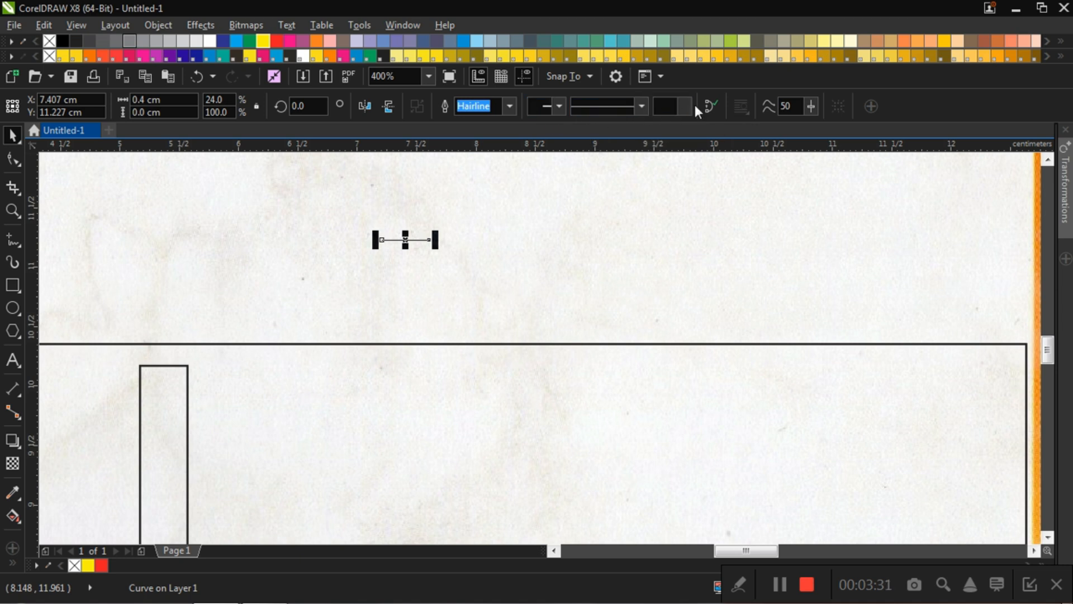
{"action": "left_click", "coordinate": [557, 108]}
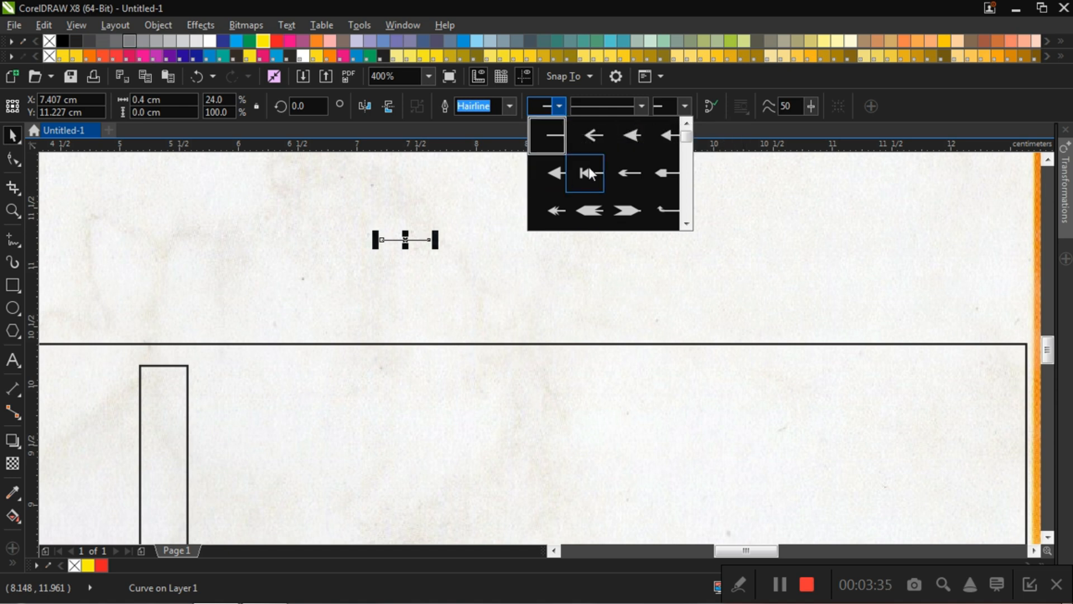
{"action": "left_click", "coordinate": [557, 173]}
{"action": "left_click", "coordinate": [515, 238]}
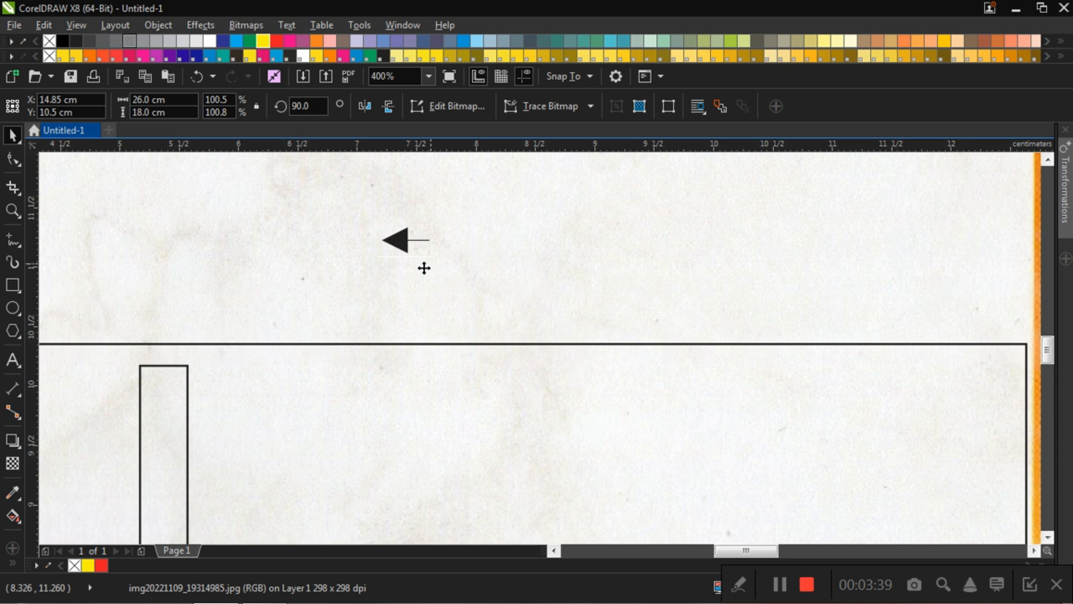
Step: Copy the small arrow about 1.3 cm to the right and mirror the copy horizontally so it points right
{"action": "scroll", "coordinate": [423, 235], "scroll_direction": "down", "scroll_amount": 2}
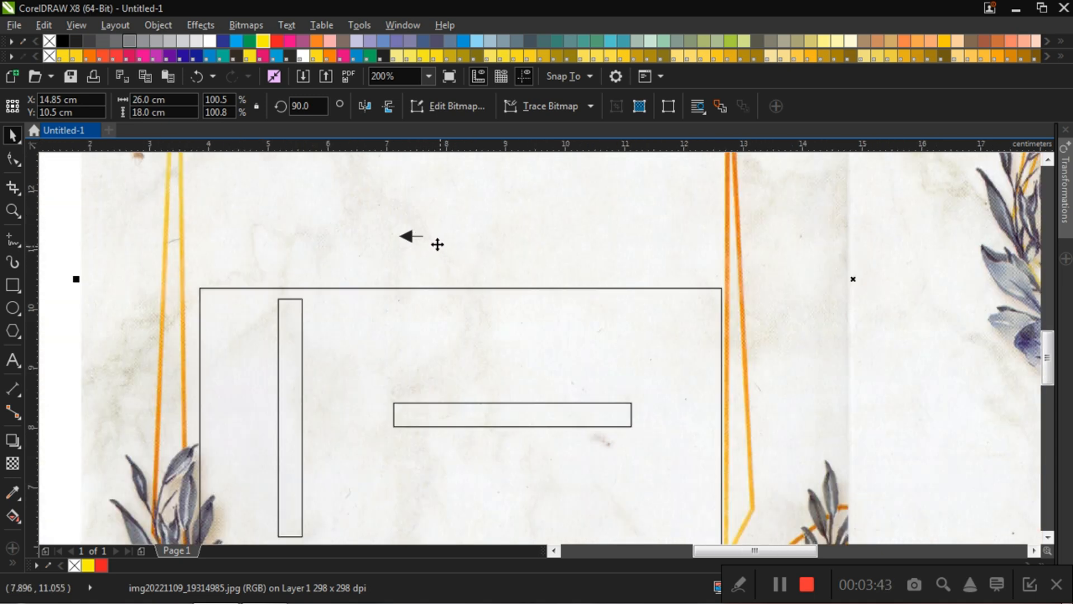
{"action": "left_click", "coordinate": [410, 237]}
{"action": "left_click_drag", "start_coordinate": [415, 236], "coordinate": [488, 237]}
{"action": "left_click", "coordinate": [420, 213]}
{"action": "left_click", "coordinate": [485, 237]}
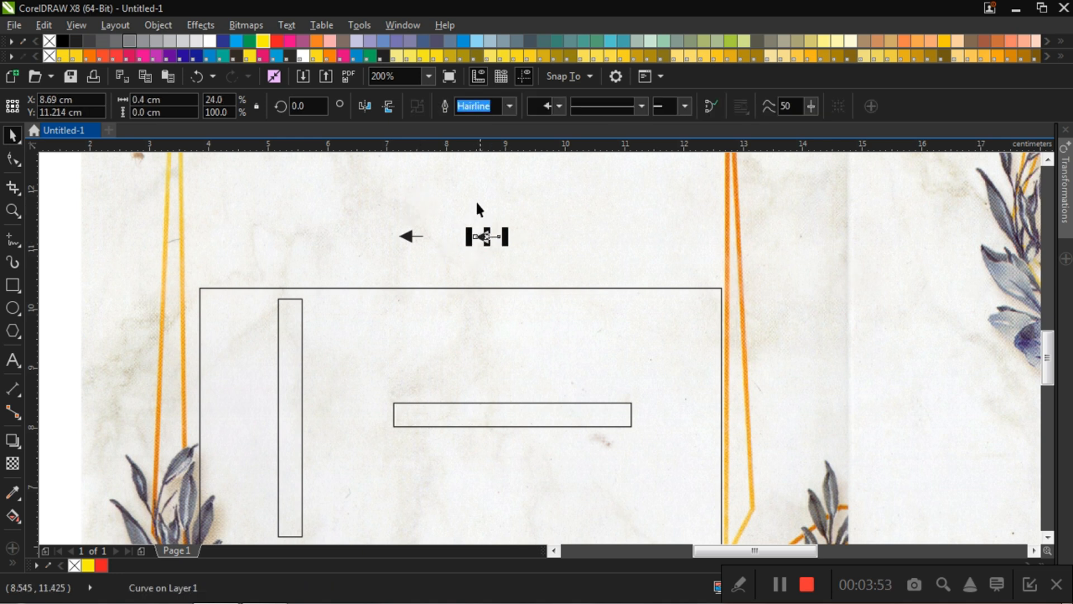
{"action": "left_click", "coordinate": [371, 108]}
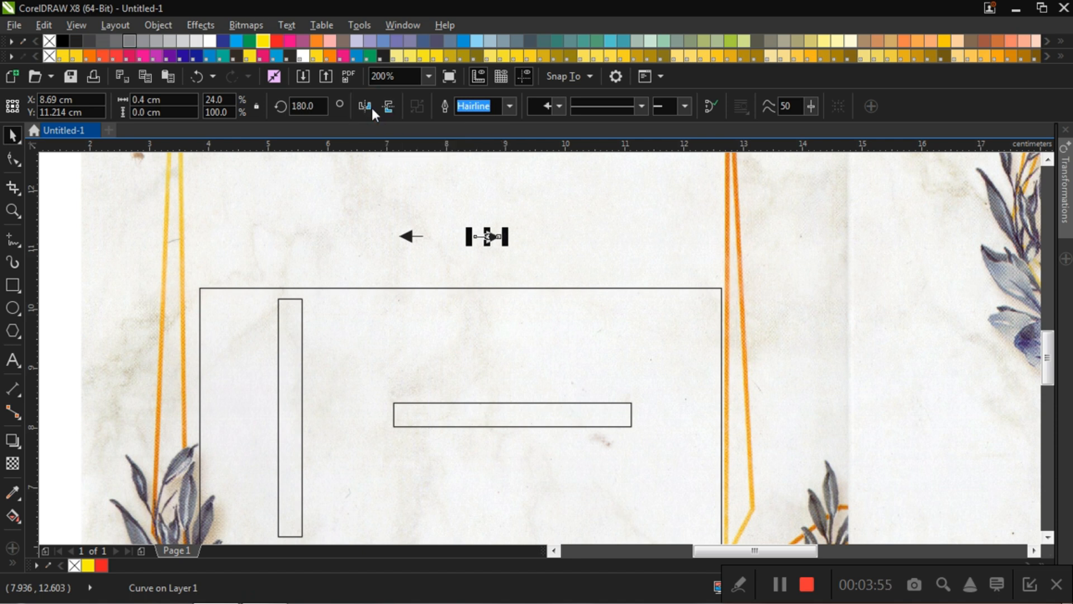
{"action": "left_click", "coordinate": [384, 208]}
Step: Move both arrows up and closer together, and place copies of the right-pointing arrow above and below the gap between them
{"action": "left_click_drag", "start_coordinate": [491, 237], "coordinate": [483, 214]}
{"action": "left_click_drag", "start_coordinate": [413, 236], "coordinate": [423, 209]}
{"action": "left_click", "coordinate": [477, 251]}
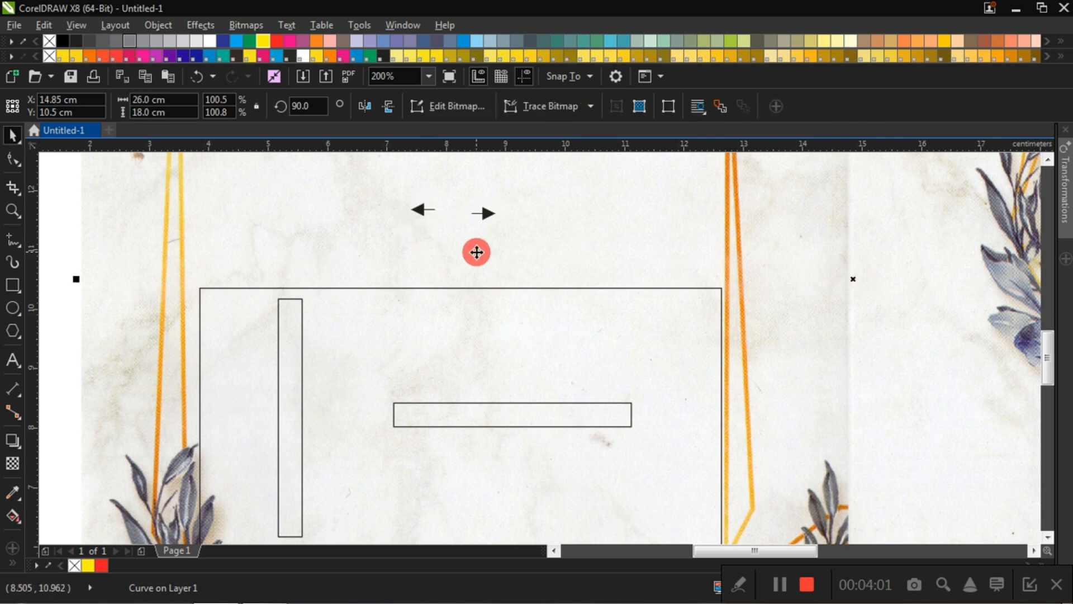
{"action": "mouse_move", "coordinate": [490, 217]}
{"action": "left_mouse_down"}
{"action": "mouse_move", "coordinate": [447, 237]}
{"action": "mouse_move", "coordinate": [452, 175]}
{"action": "left_mouse_up"}
{"action": "left_click", "coordinate": [481, 233]}
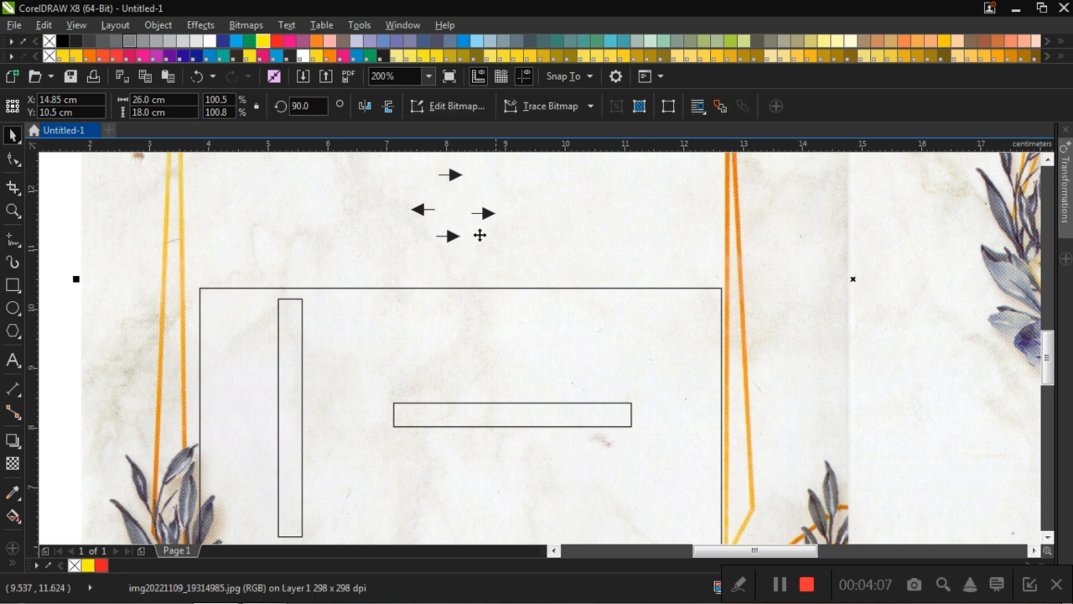
Step: Set the upper arrow copy's rotation angle to 90 degrees so it points down
{"action": "left_click", "coordinate": [454, 173]}
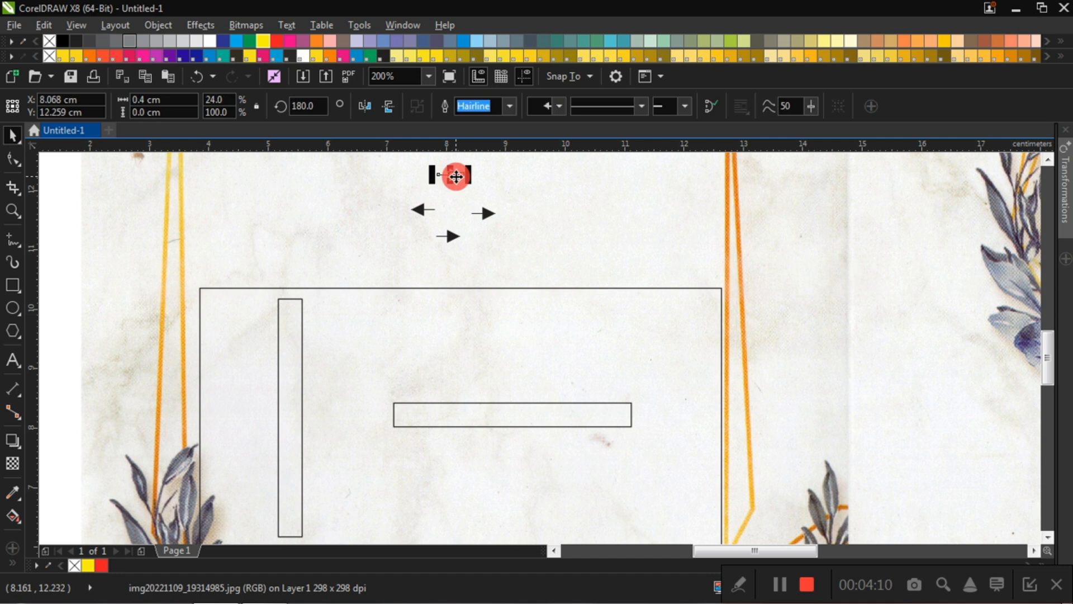
{"action": "left_click", "coordinate": [319, 106]}
{"action": "key", "text": "Left"}
{"action": "key", "text": "Left"}
{"action": "key", "text": "Left"}
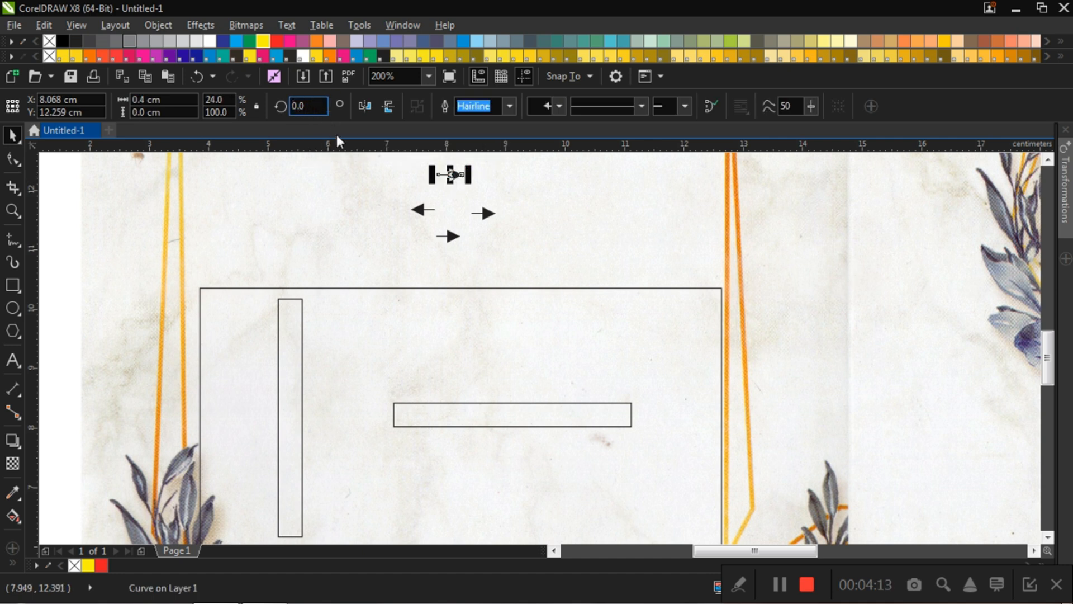
{"action": "key", "text": "Delete"}
{"action": "type", "text": "9"}
{"action": "key", "text": "Return"}
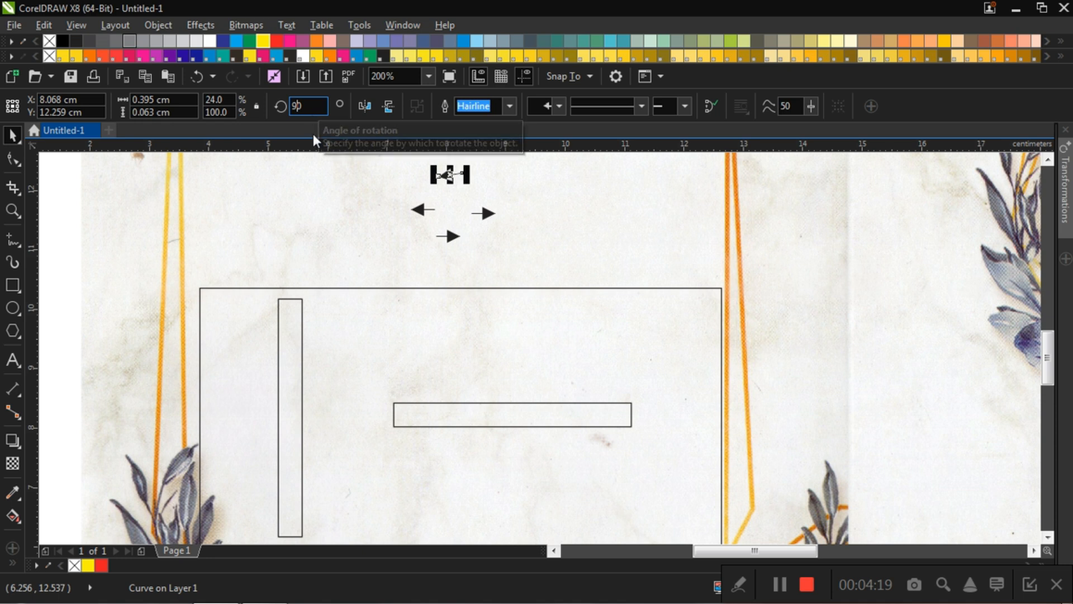
{"action": "type", "text": "0"}
{"action": "key", "text": "Return"}
{"action": "left_click", "coordinate": [535, 189]}
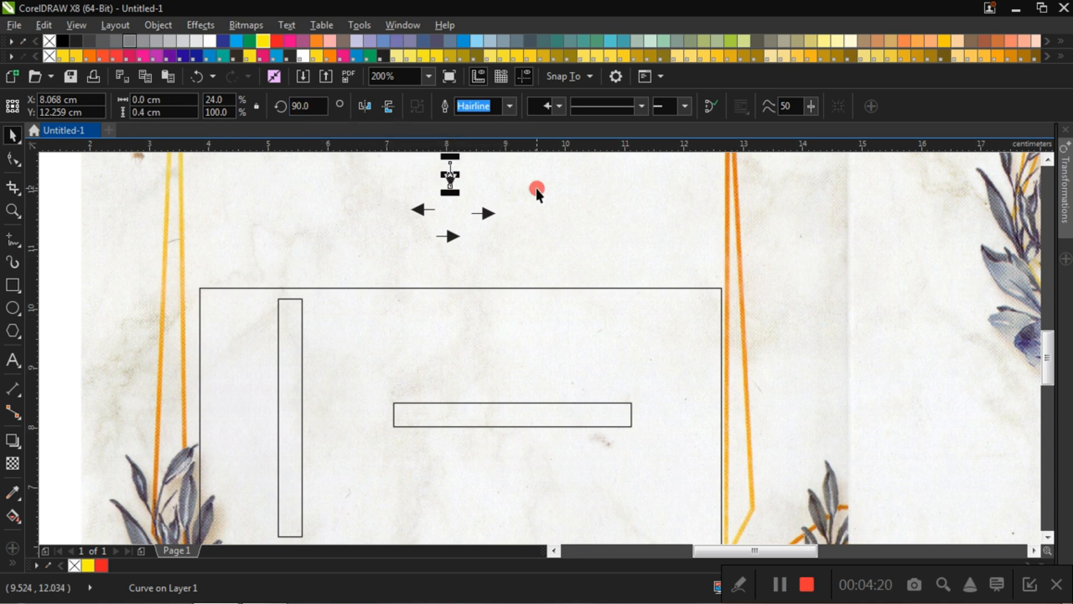
Step: Rotate the lower arrow copy to 90 degrees
{"action": "left_click", "coordinate": [451, 237]}
{"action": "left_click", "coordinate": [313, 106]}
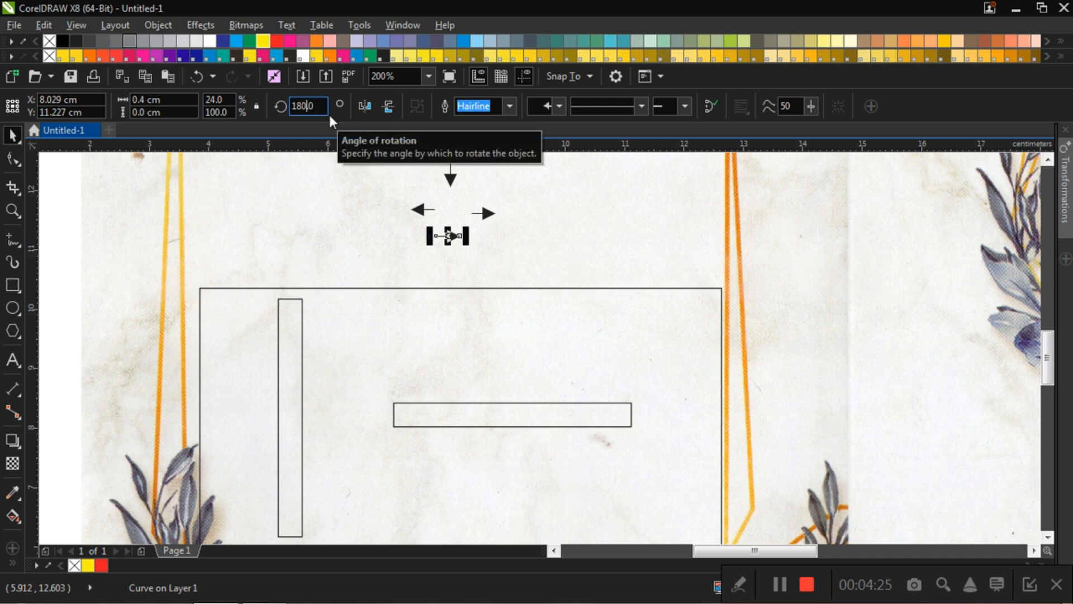
{"action": "key", "text": "BackSpace"}
{"action": "key", "text": "BackSpace"}
{"action": "key", "text": "BackSpace"}
{"action": "key", "text": "Delete"}
{"action": "key", "text": "Delete"}
{"action": "type", "text": "90"}
{"action": "key", "text": "Return"}
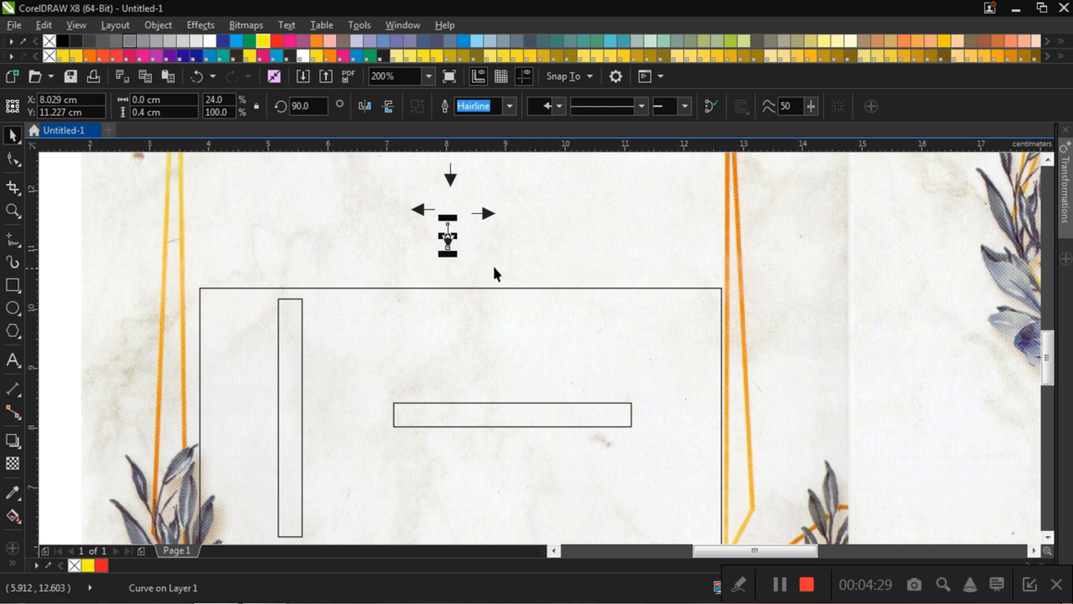
{"action": "left_click", "coordinate": [294, 196]}
Step: Mirror the upper arrow vertically so it points up
{"action": "left_click", "coordinate": [451, 175]}
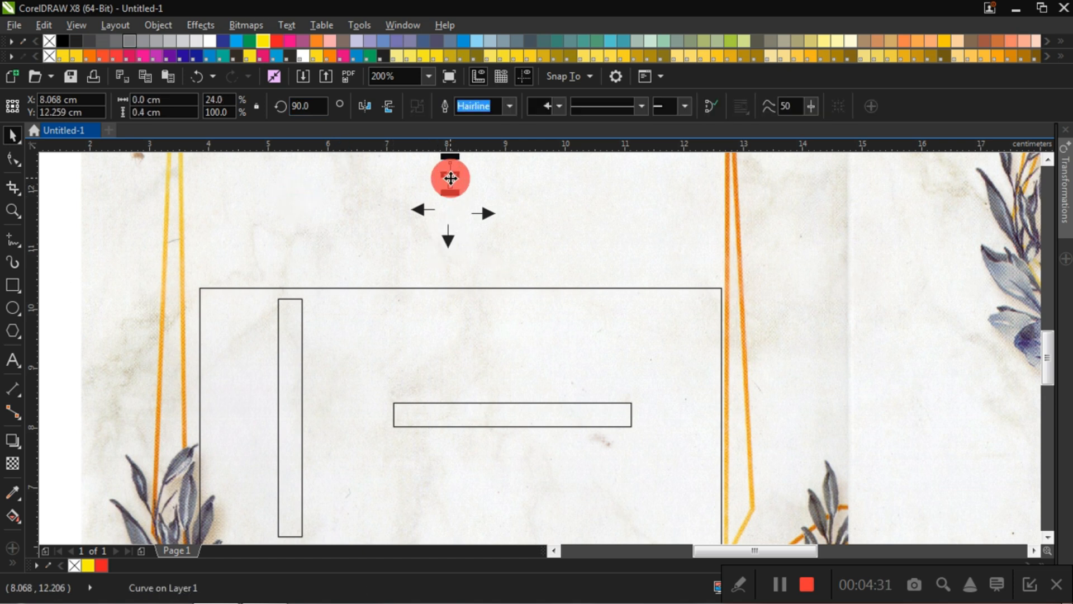
{"action": "left_click", "coordinate": [389, 108]}
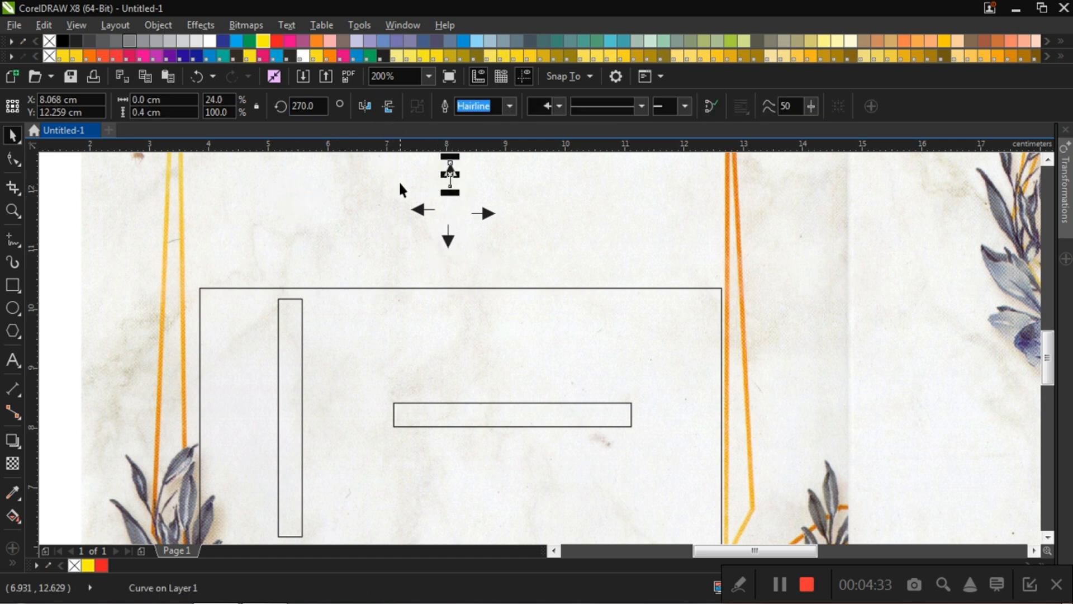
{"action": "left_click", "coordinate": [400, 189]}
Step: Close up the four-arrow compass by moving the top arrow about 0.2 cm down and the right arrow about 0.2 cm left
{"action": "scroll", "coordinate": [497, 221], "scroll_direction": "down", "scroll_amount": 2}
{"action": "scroll", "coordinate": [498, 222], "scroll_direction": "up", "scroll_amount": 2}
{"action": "left_click", "coordinate": [469, 190]}
{"action": "left_click_drag", "start_coordinate": [468, 207], "coordinate": [488, 229]}
{"action": "left_click", "coordinate": [519, 217]}
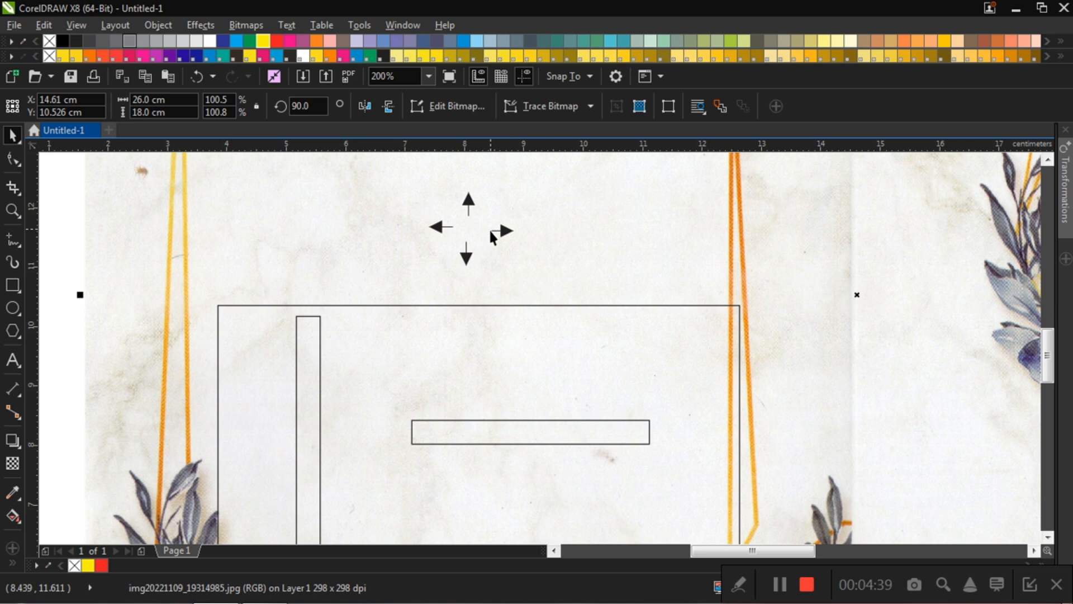
{"action": "key", "text": "ctrl+z"}
{"action": "left_click", "coordinate": [501, 236]}
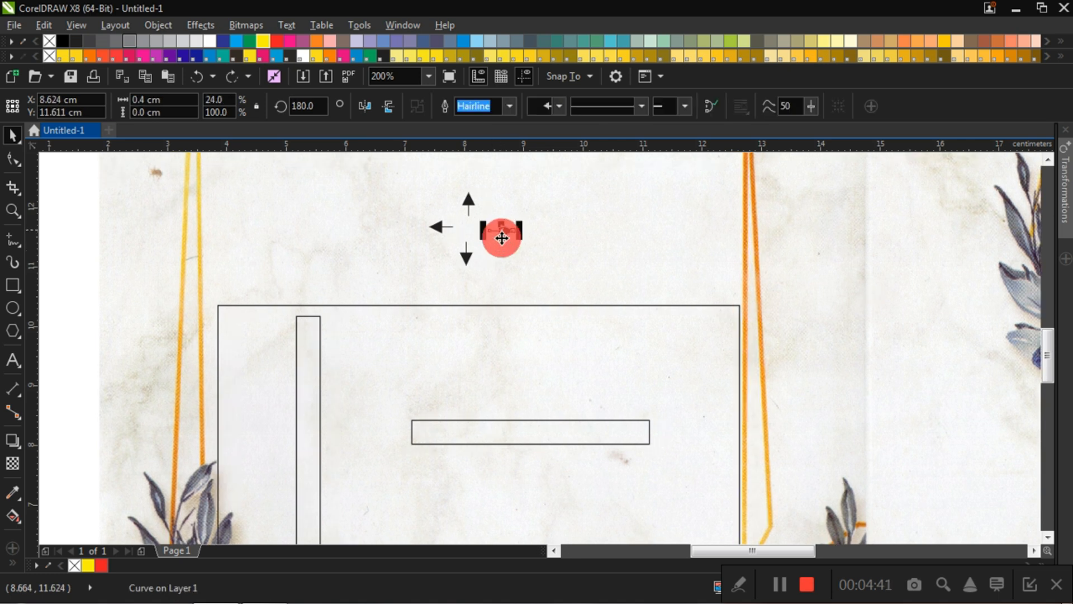
{"action": "left_click_drag", "start_coordinate": [501, 231], "coordinate": [491, 231]}
{"action": "left_click", "coordinate": [355, 200]}
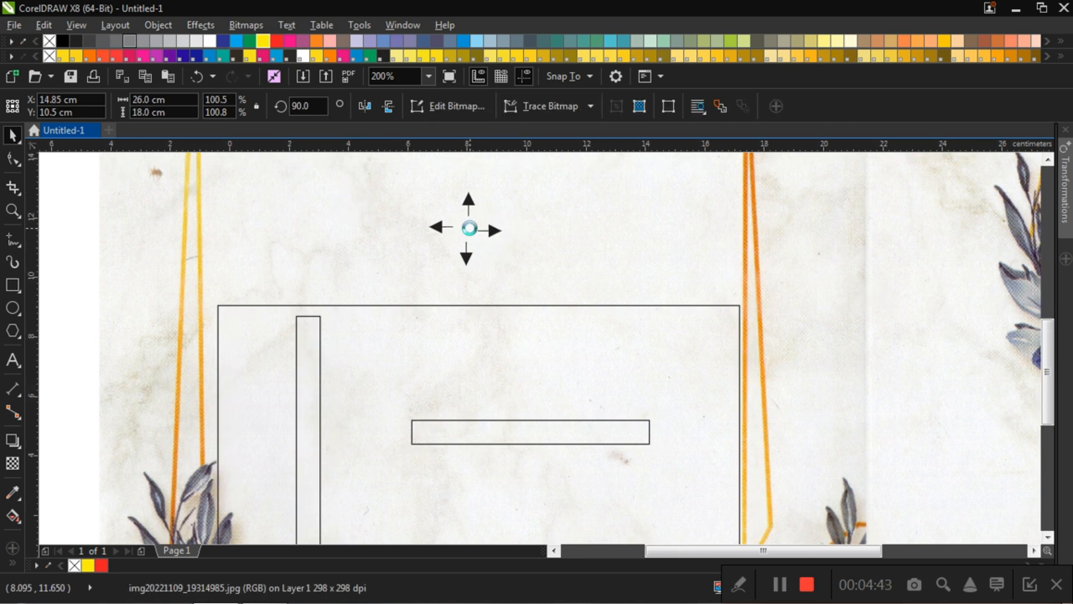
Step: Widen the horizontal rectangle on both sides to about 5.3 cm and move the vertical rectangle about 1.2 cm right to overlap its left end
{"action": "scroll", "coordinate": [471, 227], "scroll_direction": "down", "scroll_amount": 2}
{"action": "left_click", "coordinate": [289, 231]}
{"action": "scroll", "coordinate": [474, 266], "scroll_direction": "up", "scroll_amount": 1}
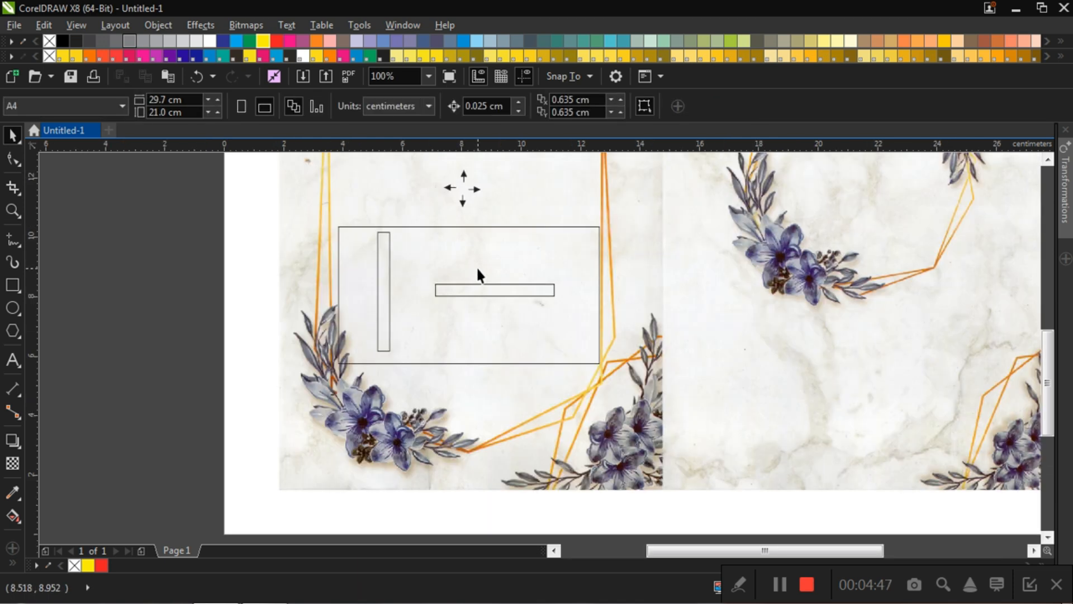
{"action": "scroll", "coordinate": [475, 302], "scroll_direction": "up", "scroll_amount": 1}
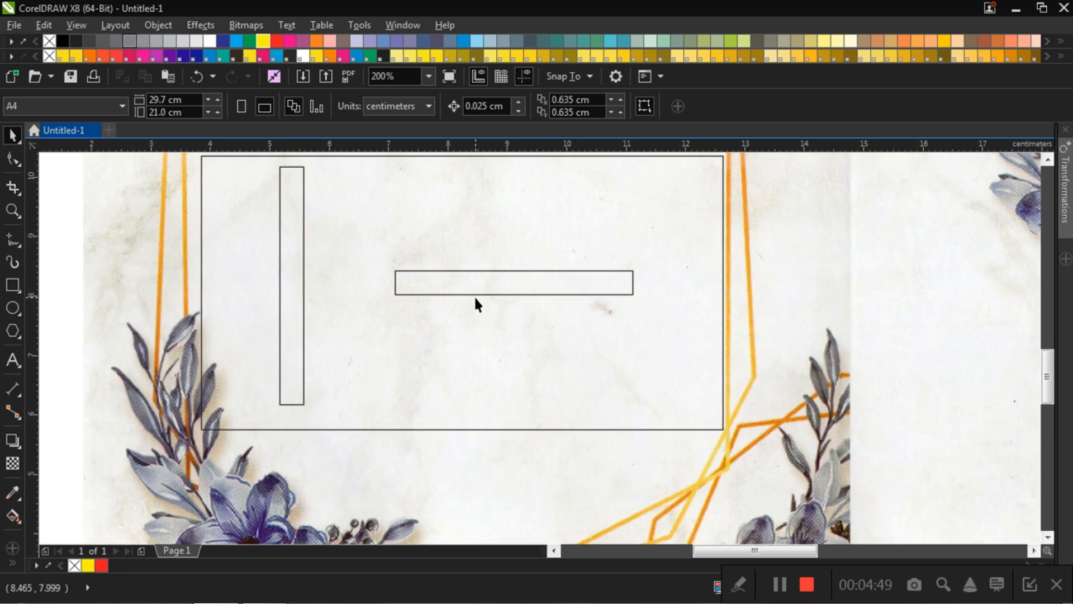
{"action": "left_click", "coordinate": [486, 280]}
{"action": "scroll", "coordinate": [504, 284], "scroll_direction": "down", "scroll_amount": 1}
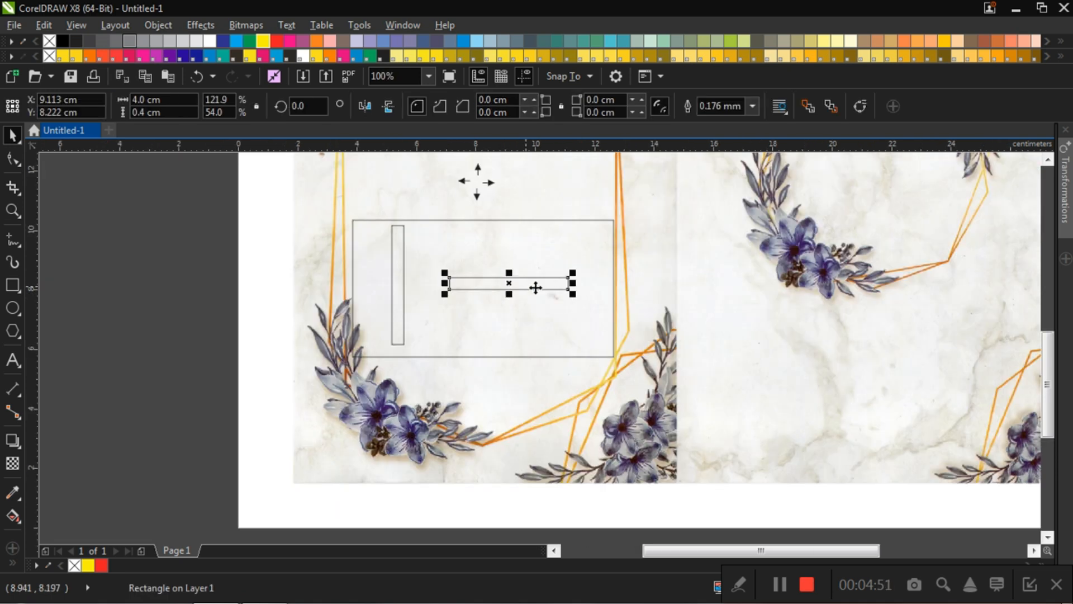
{"action": "left_click_drag", "start_coordinate": [573, 283], "coordinate": [597, 283]}
{"action": "mouse_move", "coordinate": [445, 283]}
{"action": "left_mouse_down"}
{"action": "mouse_move", "coordinate": [400, 276]}
{"action": "mouse_move", "coordinate": [431, 277]}
{"action": "left_mouse_up"}
{"action": "left_click", "coordinate": [401, 263]}
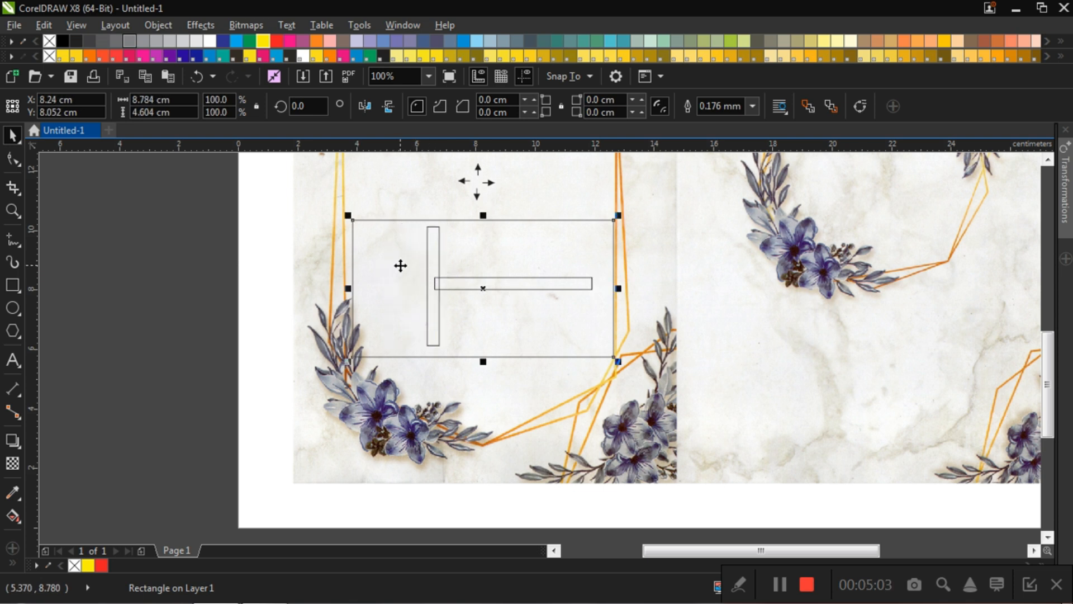
{"action": "left_click", "coordinate": [435, 303]}
{"action": "left_click_drag", "start_coordinate": [433, 226], "coordinate": [433, 222]}
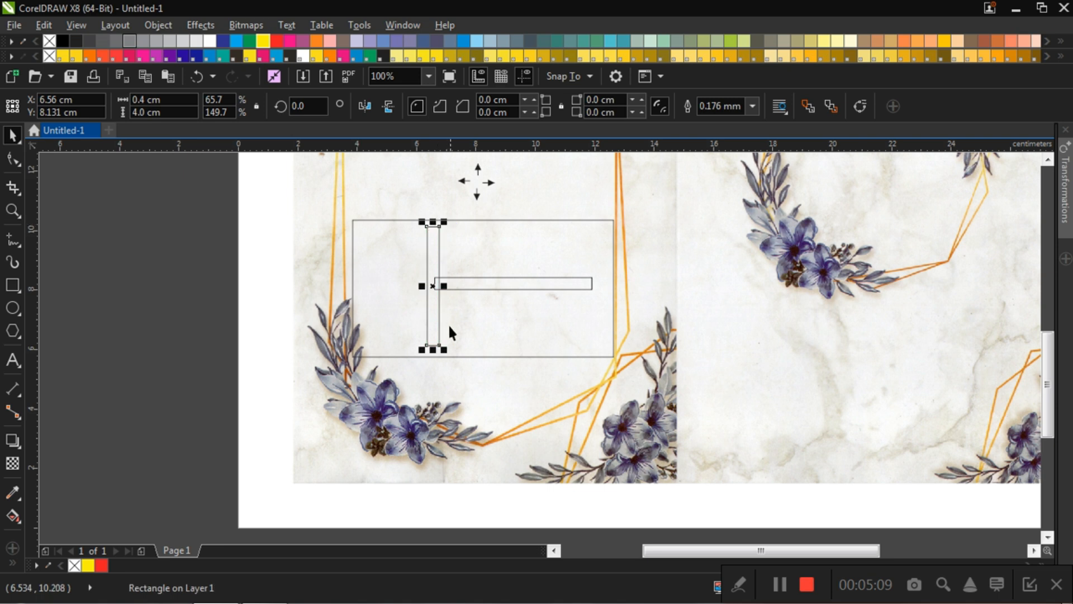
{"action": "left_click", "coordinate": [185, 239]}
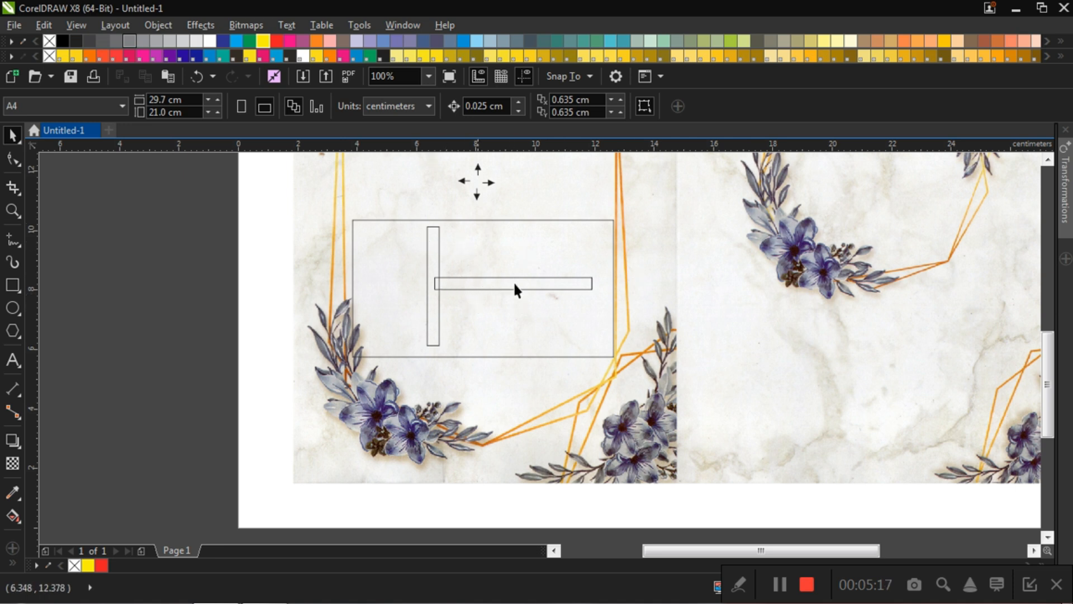
{"action": "left_click", "coordinate": [560, 288]}
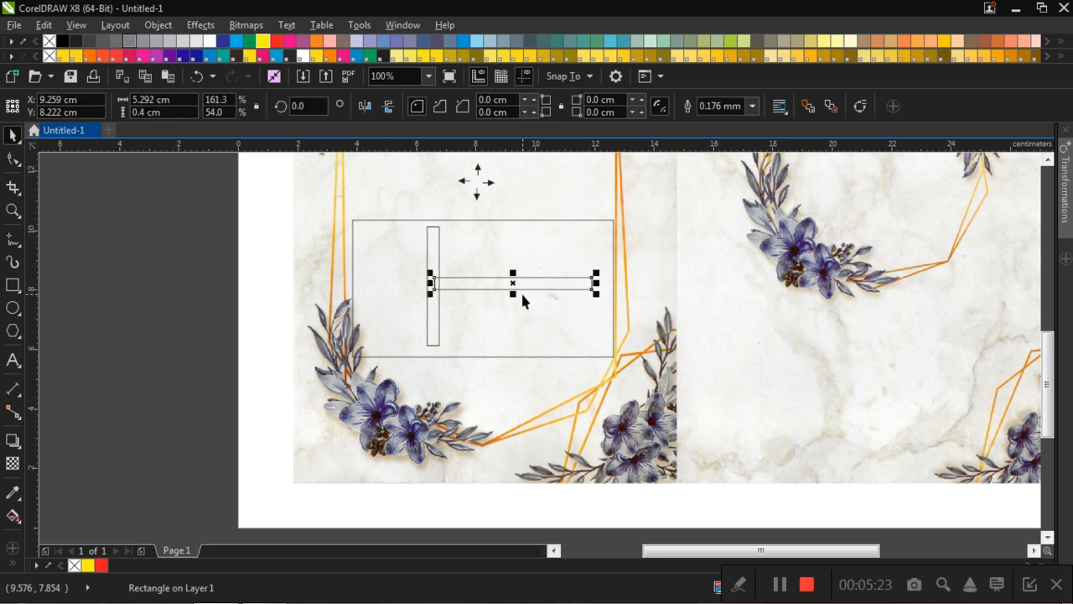
Step: Copy the vertical rectangle about 2.9 cm right and 1.9 cm down so its top overlaps the horizontal rectangle
{"action": "left_click", "coordinate": [223, 255]}
{"action": "left_click_drag", "start_coordinate": [432, 252], "coordinate": [520, 309]}
{"action": "left_click", "coordinate": [211, 237]}
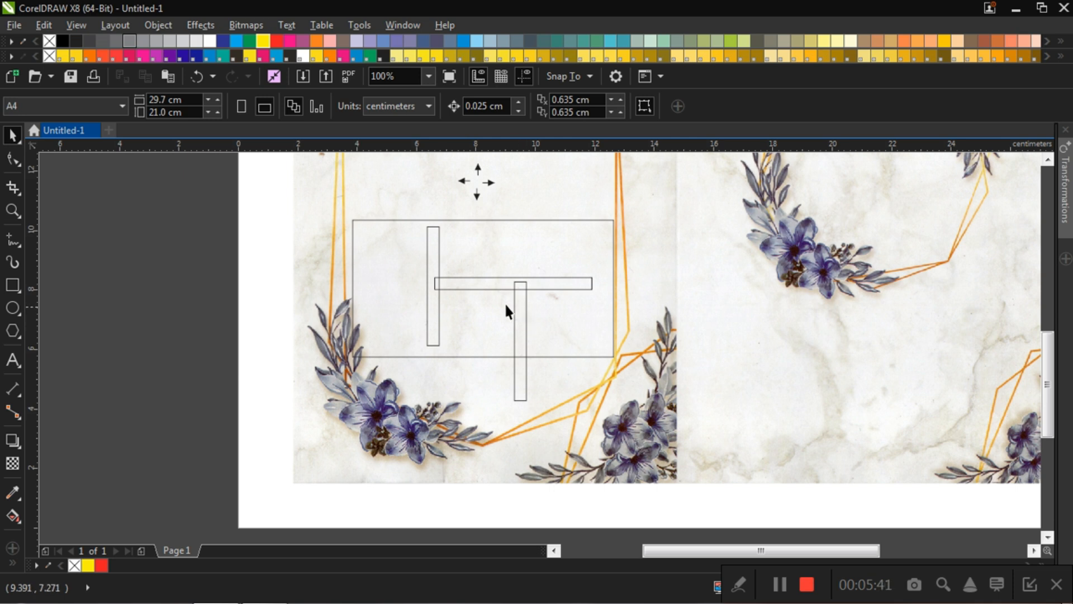
Step: Place a second copy of the tall vertical rectangle about 1 cm right of the first copy, with its top at the same height
{"action": "left_click", "coordinate": [434, 253]}
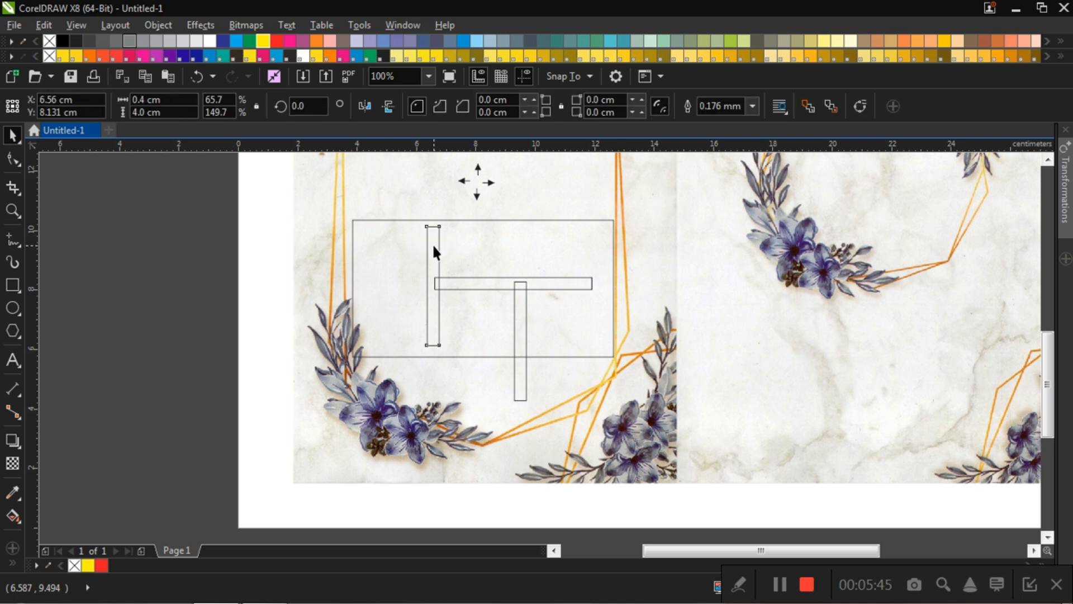
{"action": "left_click_drag", "start_coordinate": [433, 246], "coordinate": [554, 307]}
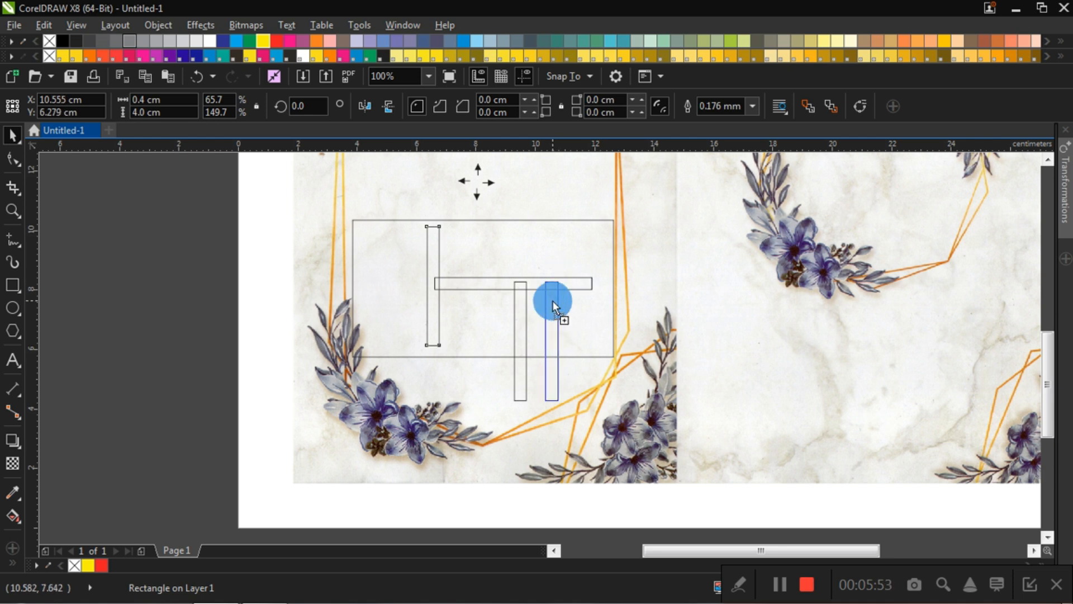
{"action": "left_click_drag", "start_coordinate": [552, 301], "coordinate": [553, 300]}
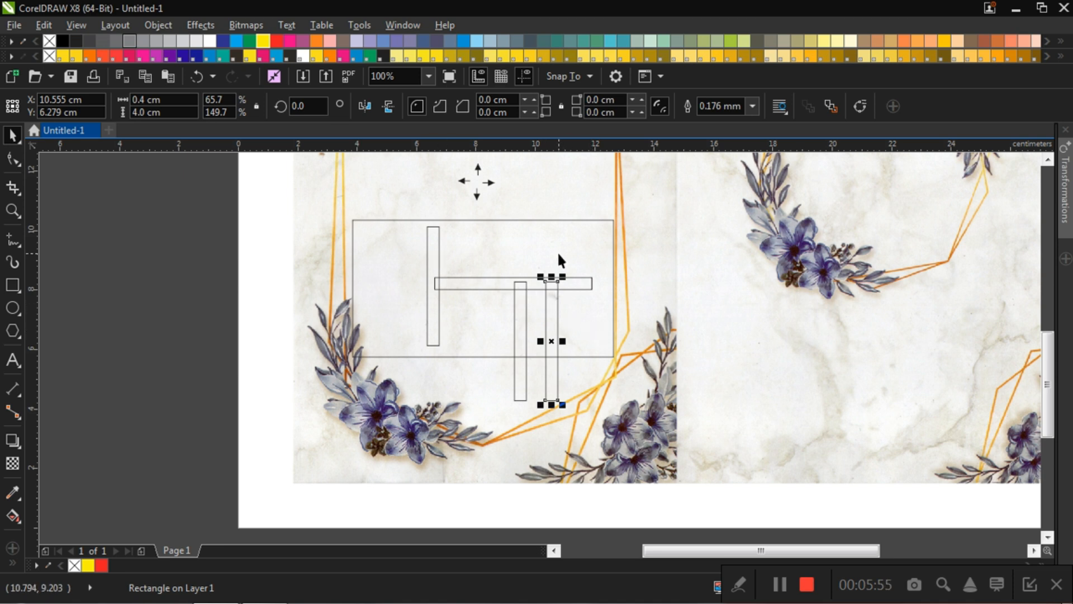
{"action": "left_click", "coordinate": [578, 322]}
Step: Move the second copy about 1.1 cm left to the first copy's place and shorten it from below to about 2 cm
{"action": "left_click", "coordinate": [555, 319]}
{"action": "left_click_drag", "start_coordinate": [556, 319], "coordinate": [523, 319]}
{"action": "left_click_drag", "start_coordinate": [520, 404], "coordinate": [520, 342]}
{"action": "left_click", "coordinate": [186, 251]}
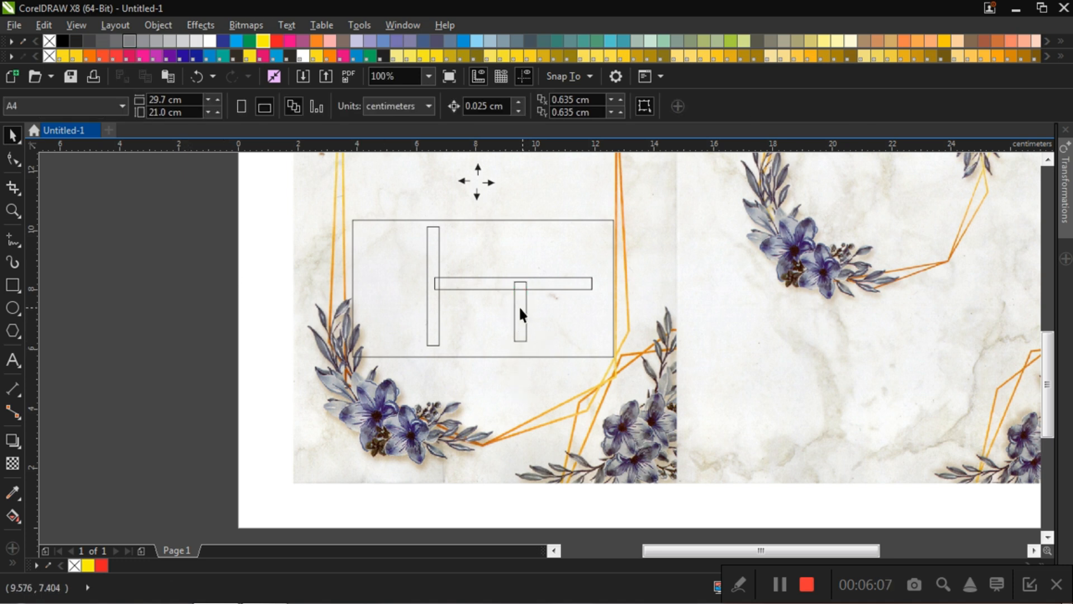
Step: Add a horizontal guideline along the bottom edge of the tall vertical rectangle, at Y 6.131 cm
{"action": "scroll", "coordinate": [515, 316], "scroll_direction": "up", "scroll_amount": 2}
{"action": "scroll", "coordinate": [516, 317], "scroll_direction": "down", "scroll_amount": 2}
{"action": "left_click_drag", "start_coordinate": [509, 150], "coordinate": [440, 347]}
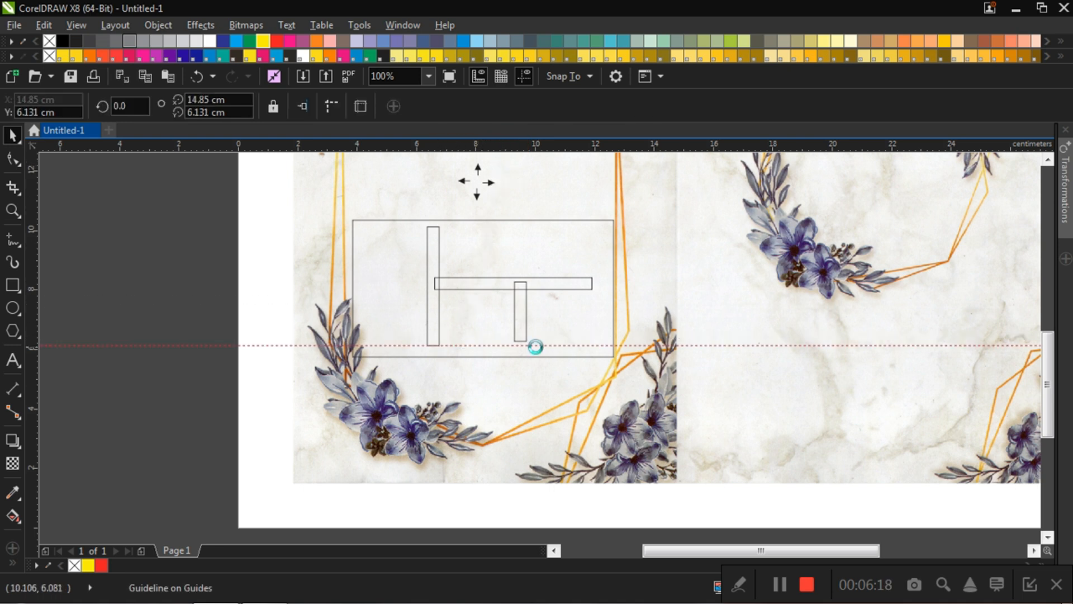
Step: Extend the short vertical rectangle down to the guideline, making it about 2.2 cm high
{"action": "scroll", "coordinate": [520, 335], "scroll_direction": "up", "scroll_amount": 2}
{"action": "left_click", "coordinate": [501, 317]}
{"action": "left_click_drag", "start_coordinate": [506, 338], "coordinate": [506, 350]}
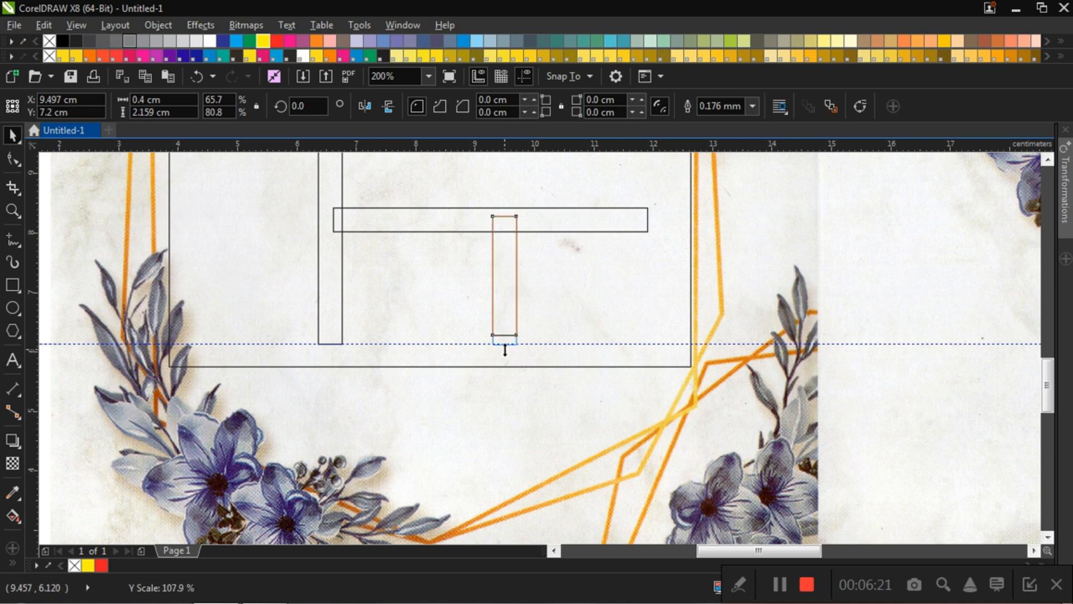
Step: Finish extending the short vertical rectangle to the horizontal guideline and delete the guideline
{"action": "left_click_drag", "start_coordinate": [505, 351], "coordinate": [503, 350]}
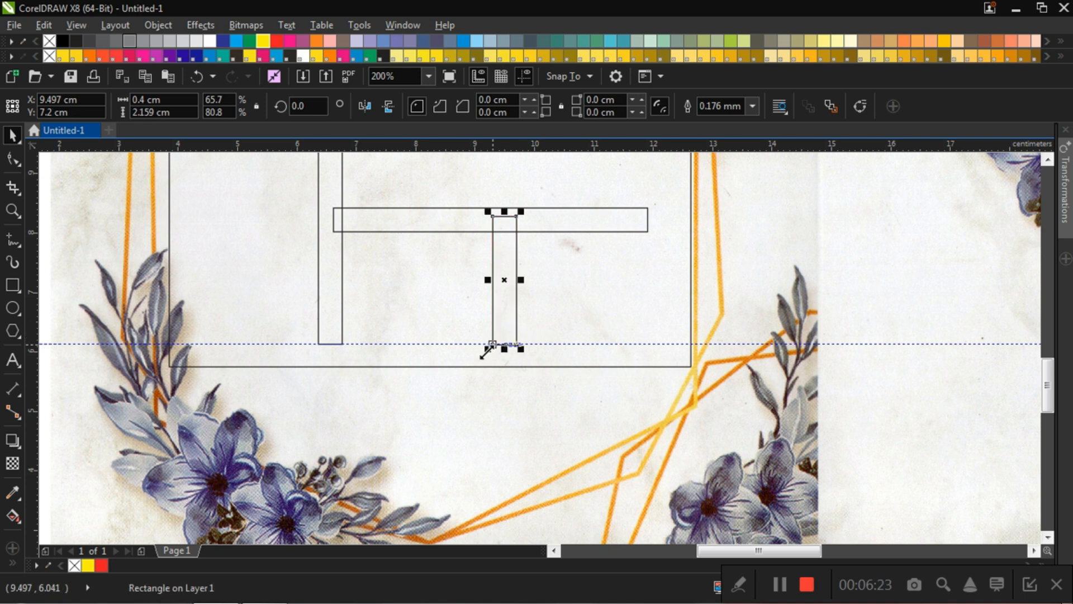
{"action": "left_click", "coordinate": [463, 343]}
{"action": "key", "text": "Delete"}
{"action": "scroll", "coordinate": [502, 341], "scroll_direction": "down", "scroll_amount": 2}
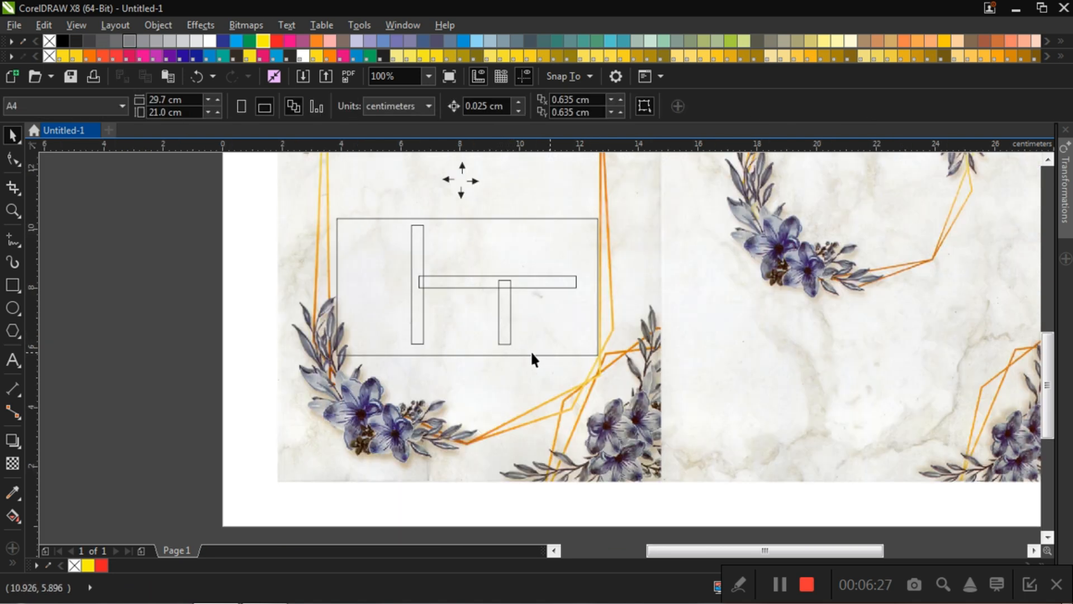
{"action": "left_click", "coordinate": [500, 306]}
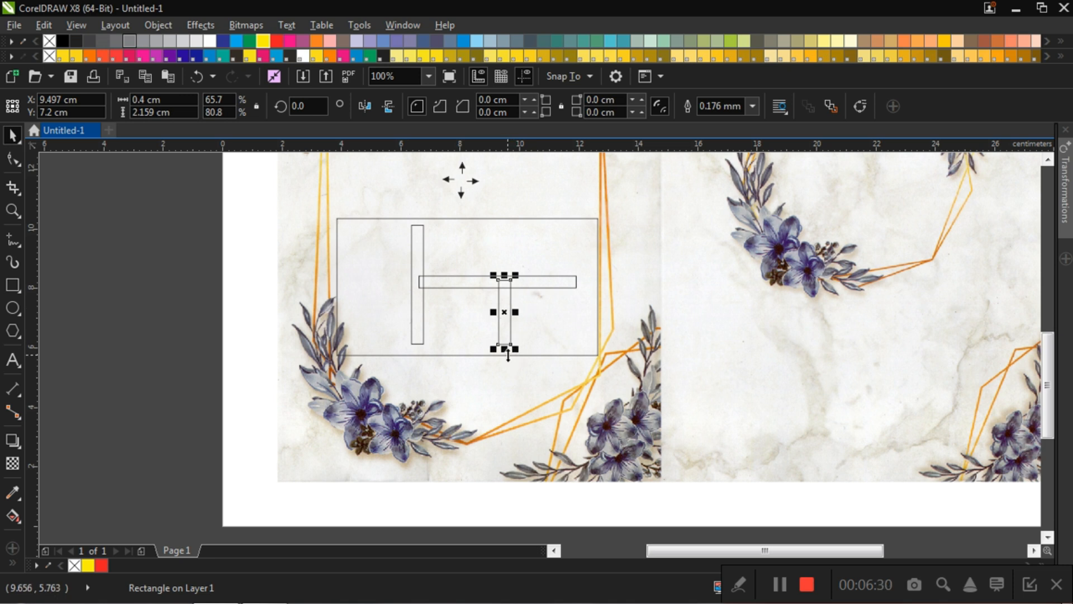
{"action": "left_click", "coordinate": [182, 230]}
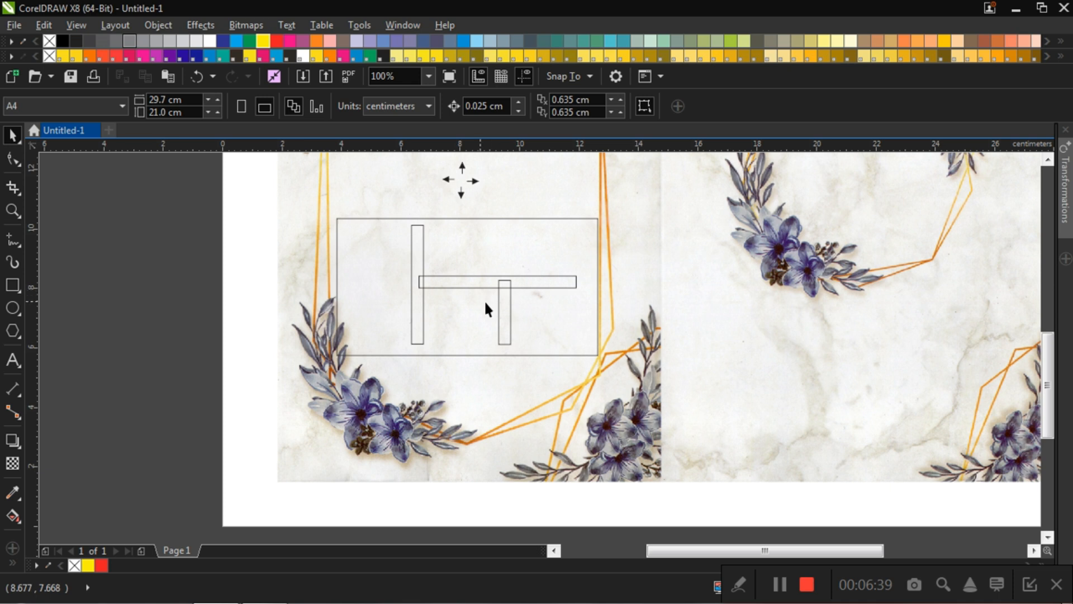
Step: Copy the short vertical rectangle above the far end of the horizontal rectangle, about X 11.4 cm, and shorten the copy from above to about 1.4 cm
{"action": "left_click", "coordinate": [506, 309]}
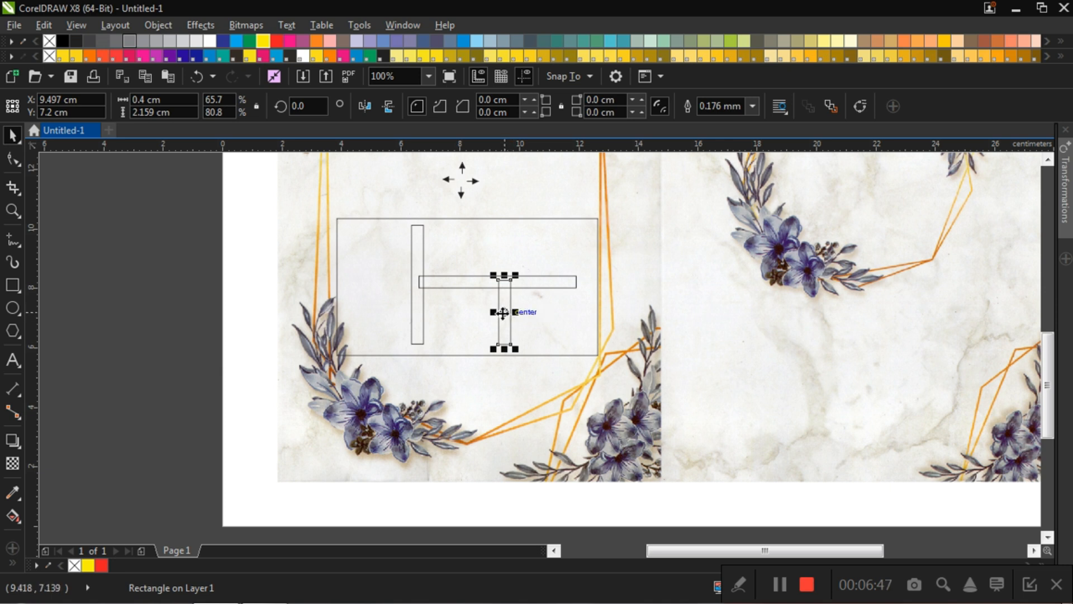
{"action": "left_click_drag", "start_coordinate": [505, 310], "coordinate": [511, 313]}
{"action": "left_click_drag", "start_coordinate": [537, 321], "coordinate": [561, 249]}
{"action": "left_click", "coordinate": [330, 261]}
{"action": "left_click", "coordinate": [564, 244]}
{"action": "left_click_drag", "start_coordinate": [565, 212], "coordinate": [564, 235]}
{"action": "left_click", "coordinate": [140, 244]}
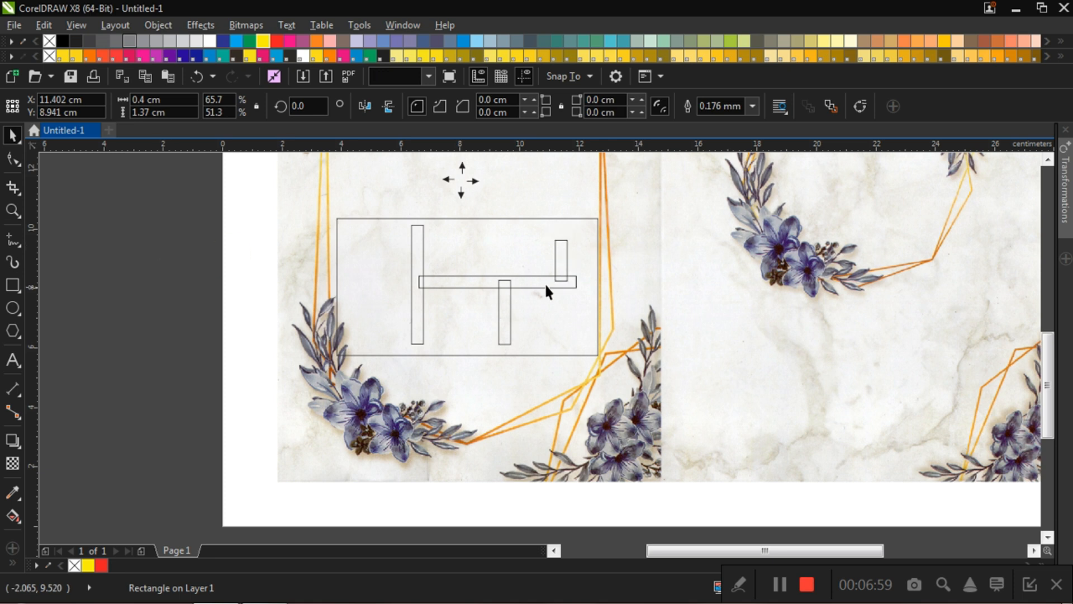
Step: Rotate the new short rectangle about its center to roughly 323.5 degrees so it leans toward the frame's right edge
{"action": "left_click", "coordinate": [562, 253]}
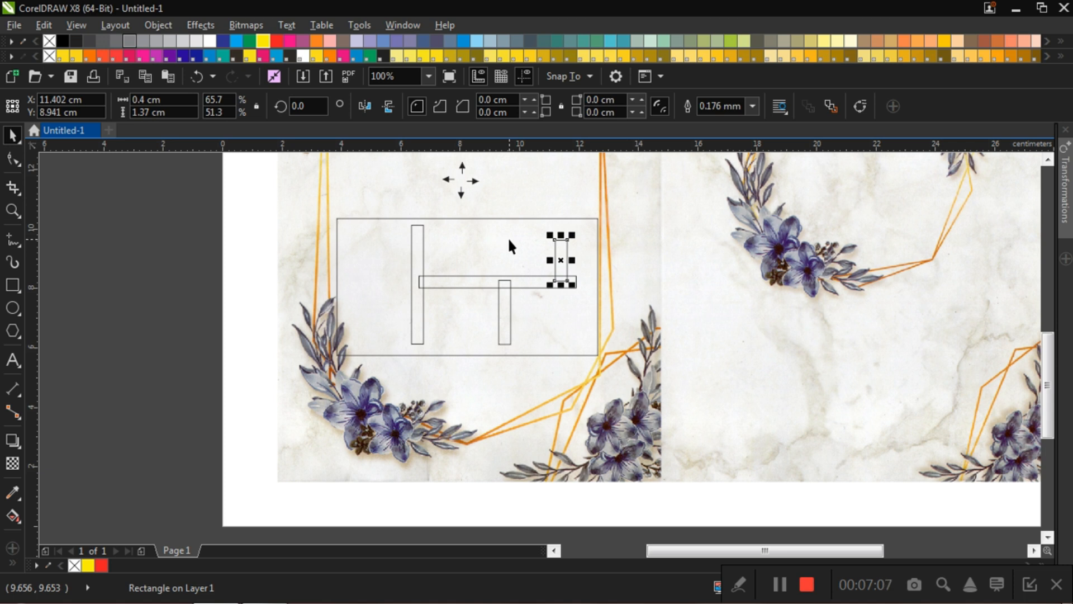
{"action": "left_click", "coordinate": [311, 106]}
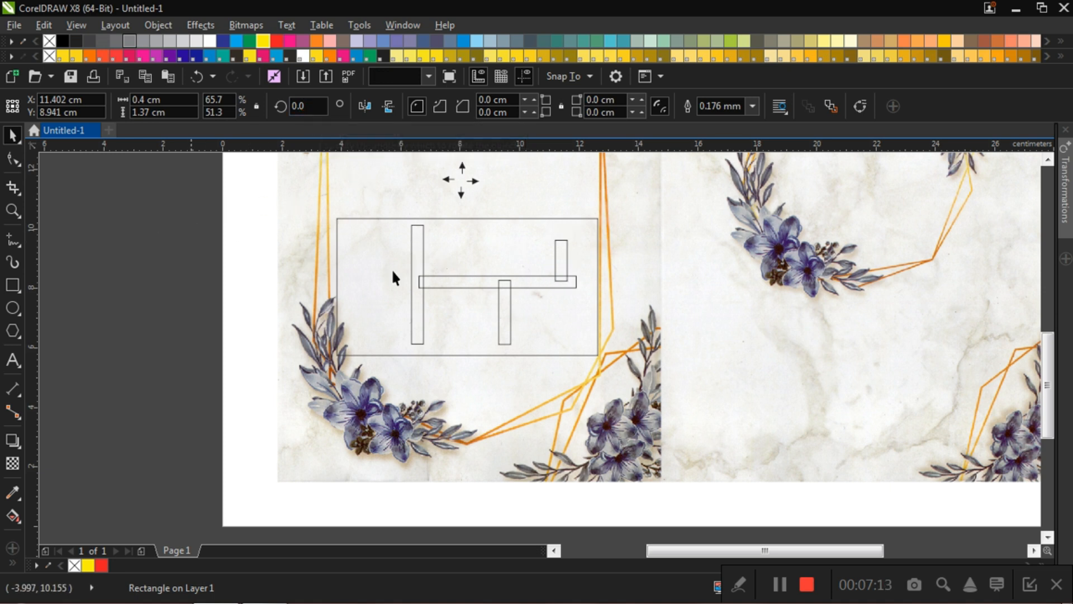
{"action": "left_click", "coordinate": [562, 259]}
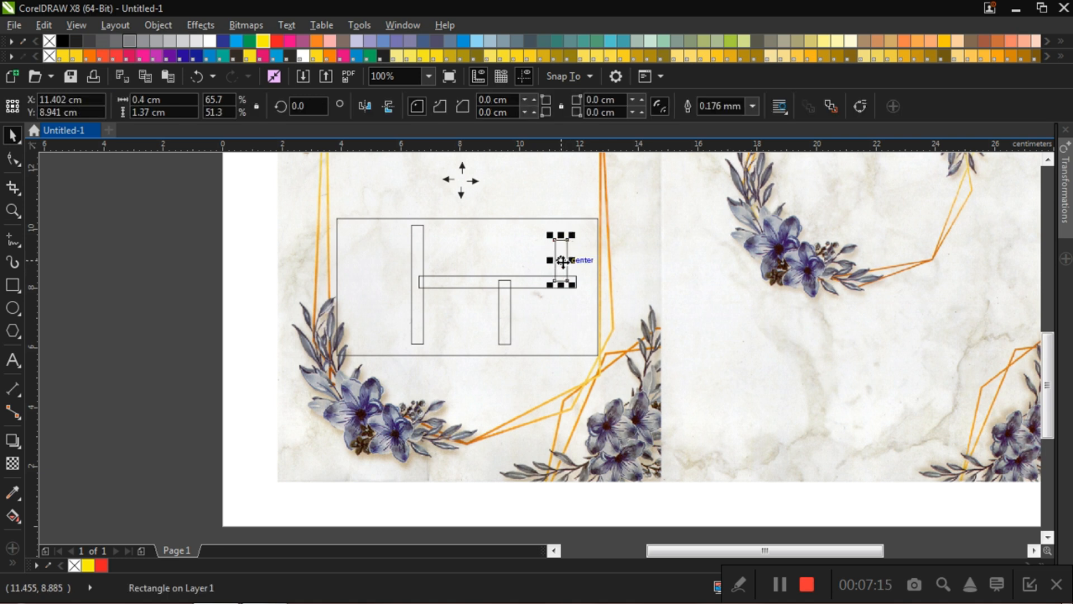
{"action": "scroll", "coordinate": [562, 260], "scroll_direction": "up", "scroll_amount": 2}
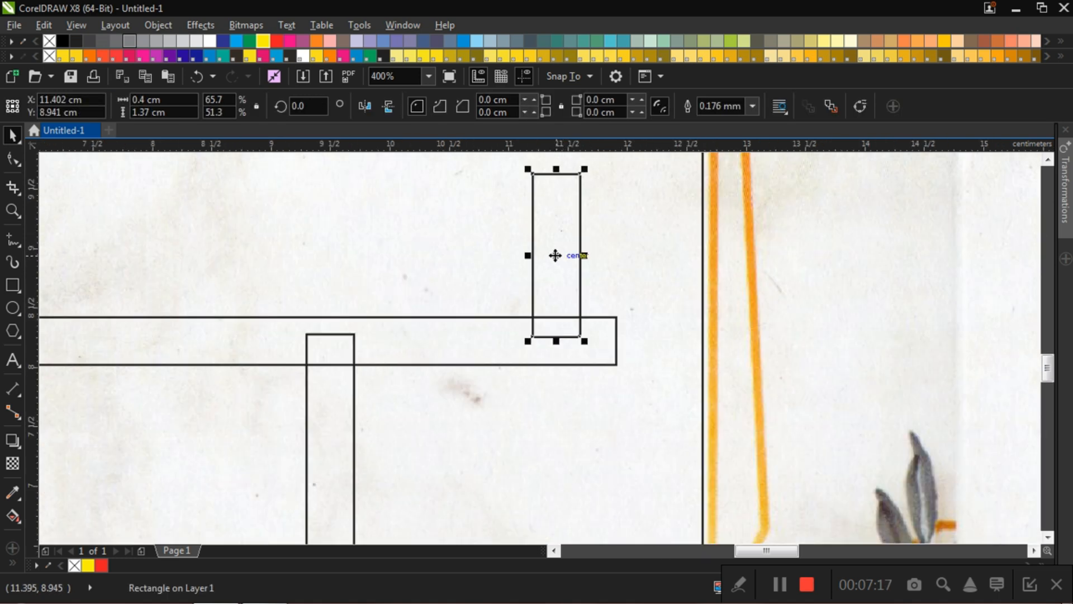
{"action": "scroll", "coordinate": [555, 255], "scroll_direction": "up", "scroll_amount": 1}
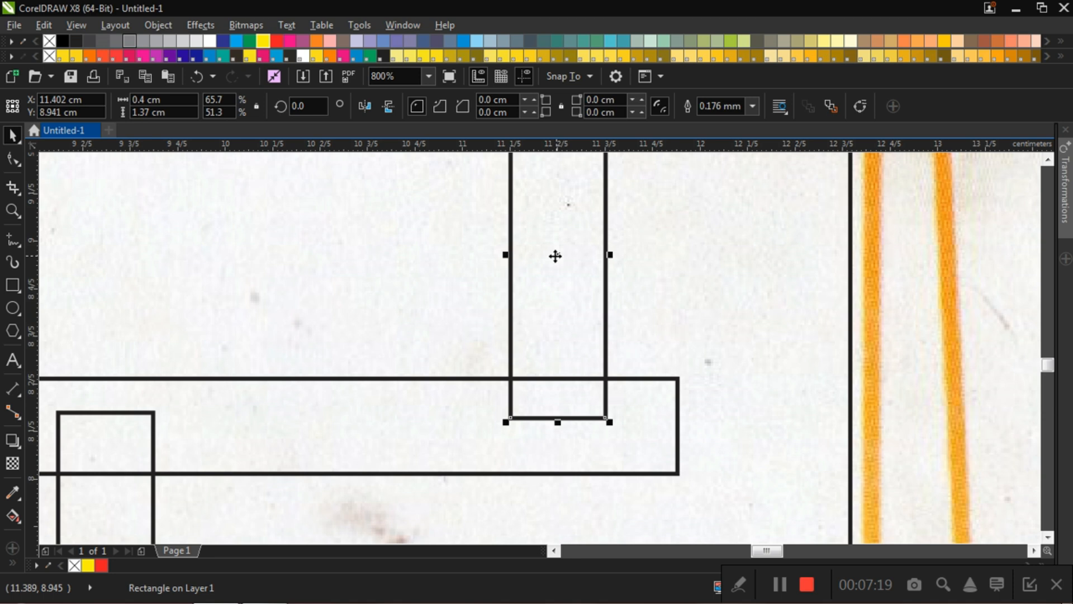
{"action": "scroll", "coordinate": [560, 251], "scroll_direction": "down", "scroll_amount": 1}
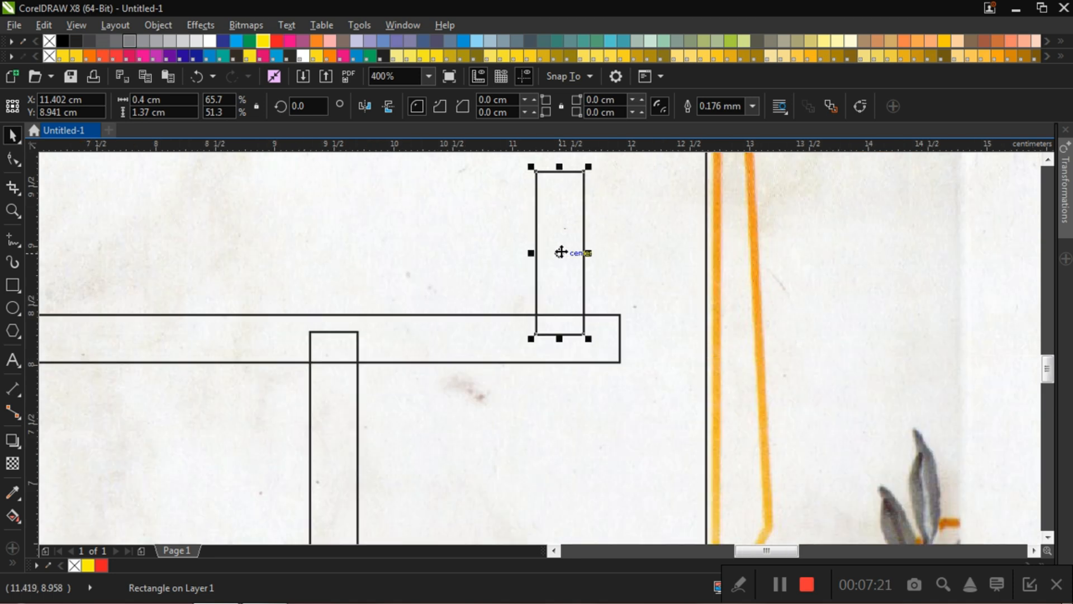
{"action": "left_click", "coordinate": [560, 252]}
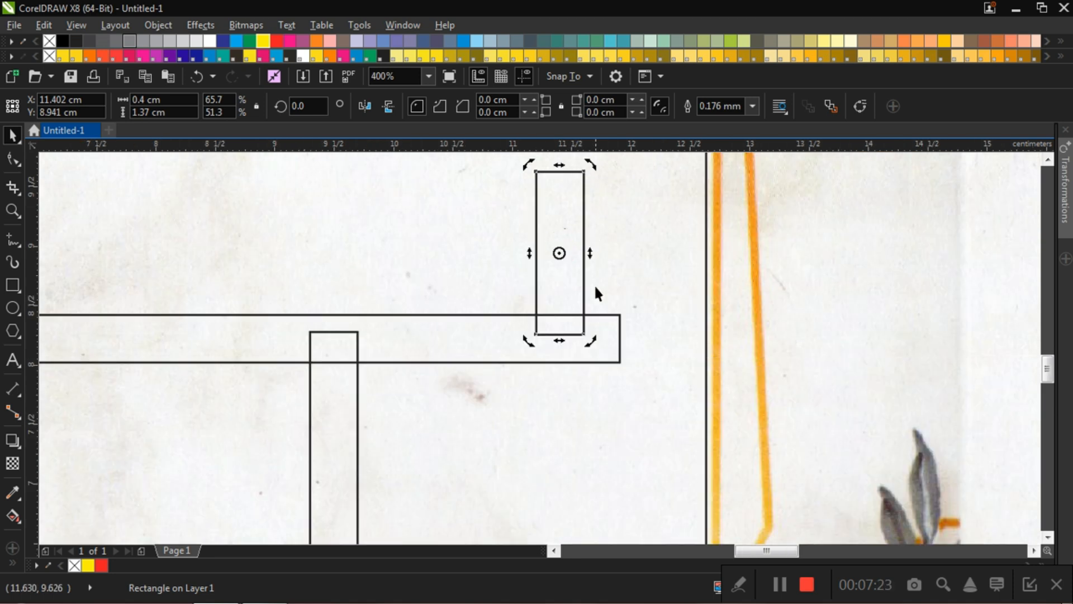
{"action": "scroll", "coordinate": [583, 269], "scroll_direction": "down", "scroll_amount": 1}
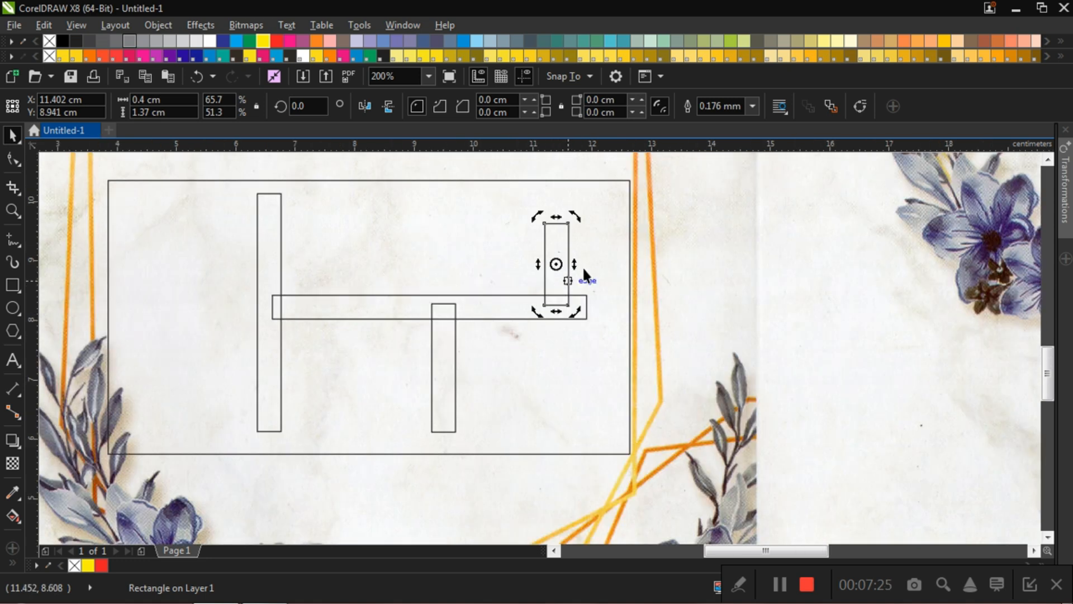
{"action": "left_click_drag", "start_coordinate": [578, 213], "coordinate": [601, 233]}
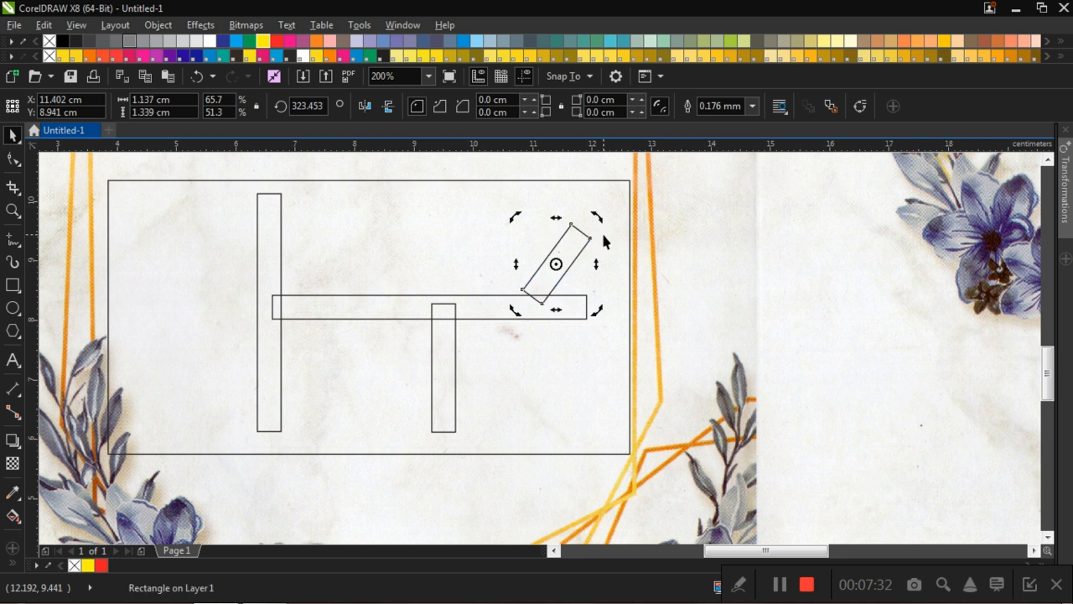
{"action": "left_click", "coordinate": [370, 239]}
{"action": "left_click", "coordinate": [566, 271]}
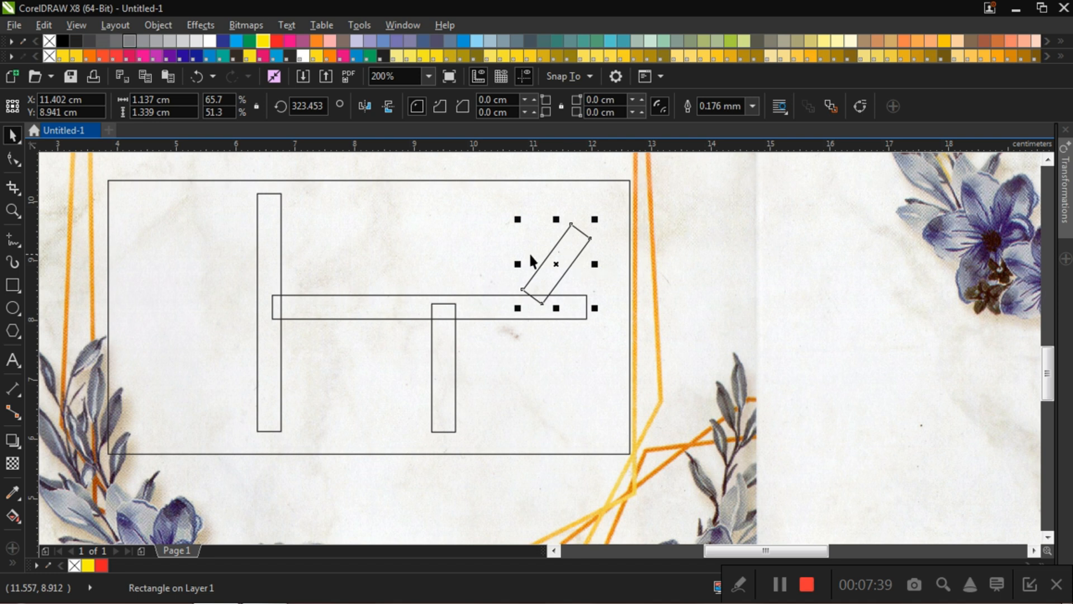
Step: Move the tilted rectangle onto the right end of the horizontal rectangle, at about X 12.1, Y 8.74 cm
{"action": "left_click", "coordinate": [456, 223]}
{"action": "left_click_drag", "start_coordinate": [558, 264], "coordinate": [598, 276]}
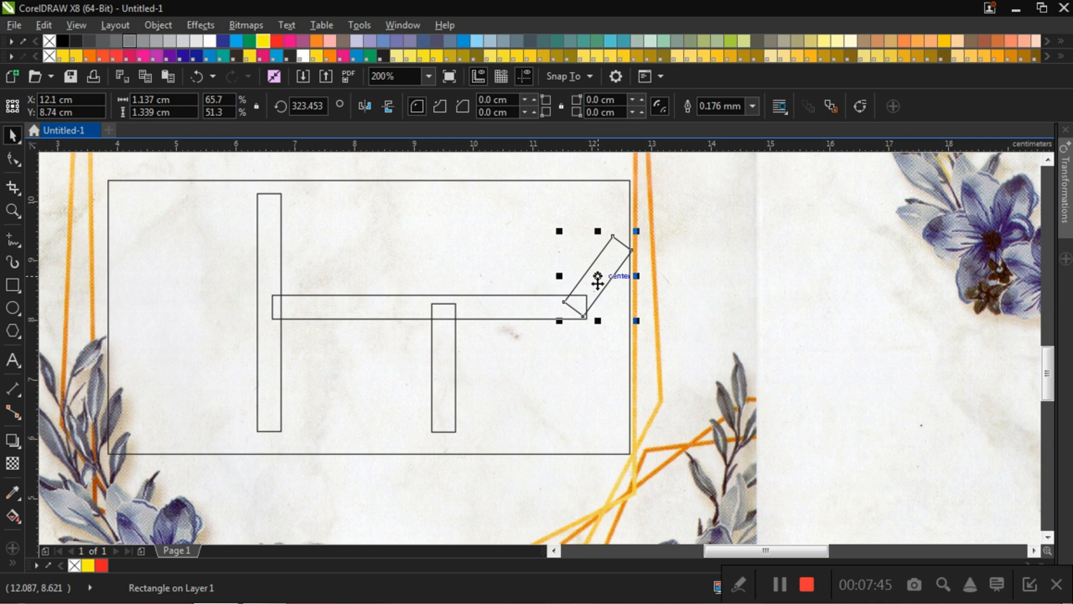
{"action": "left_click", "coordinate": [757, 314]}
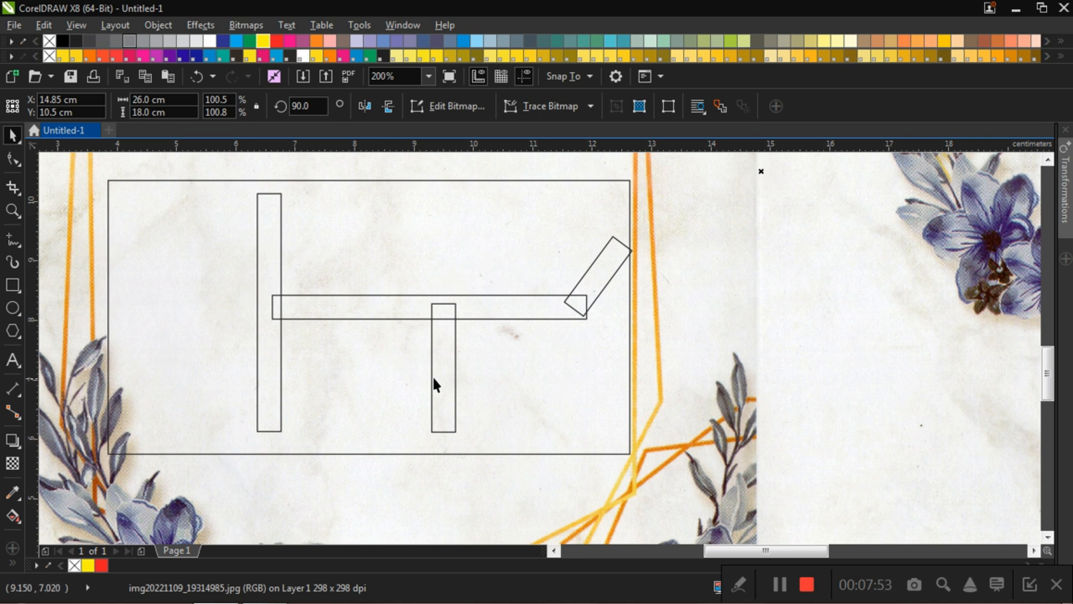
{"action": "left_click", "coordinate": [358, 311]}
{"action": "left_click", "coordinate": [334, 266]}
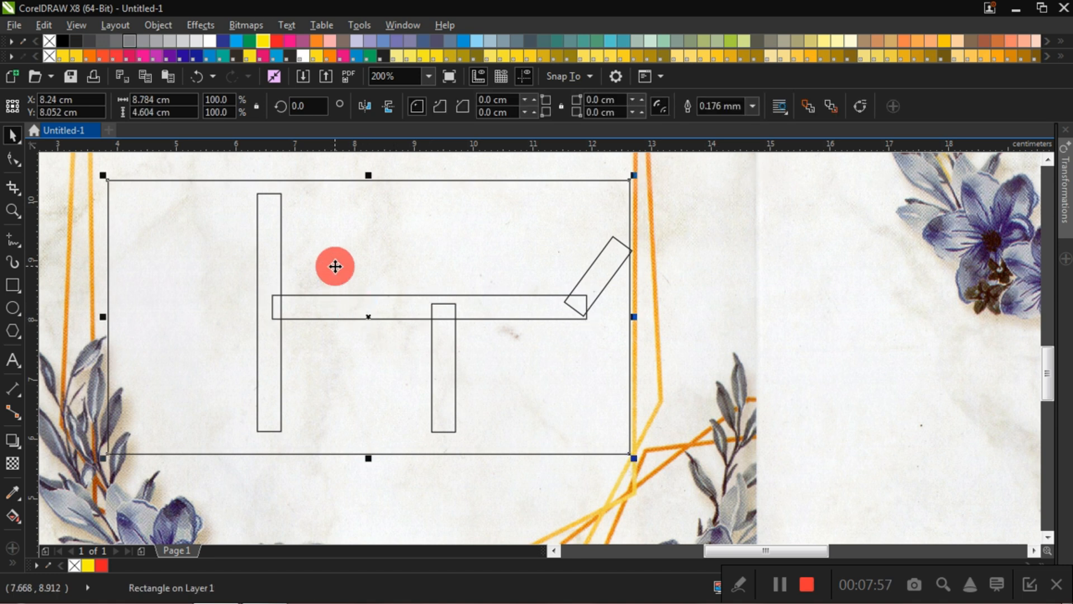
Step: Move the tall vertical rectangle slightly up and left, to about X 6.53, Y 8.26 cm, keeping its overlap with the horizontal rectangle
{"action": "left_click", "coordinate": [350, 307]}
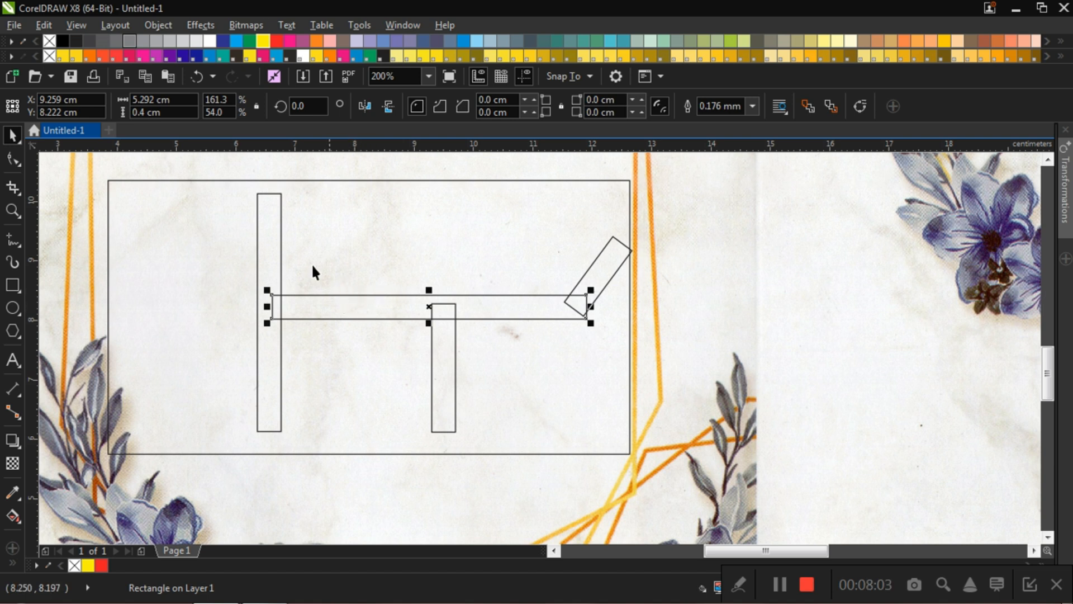
{"action": "left_click", "coordinate": [269, 237]}
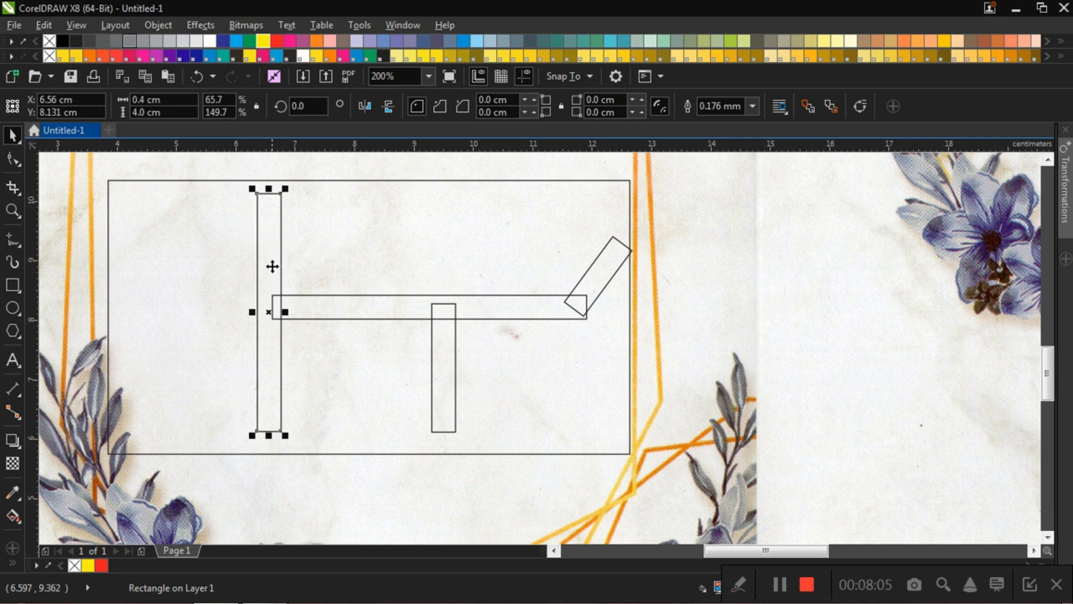
{"action": "left_click_drag", "start_coordinate": [276, 309], "coordinate": [268, 271]}
{"action": "scroll", "coordinate": [264, 308], "scroll_direction": "up", "scroll_amount": 1}
{"action": "left_click", "coordinate": [284, 289]}
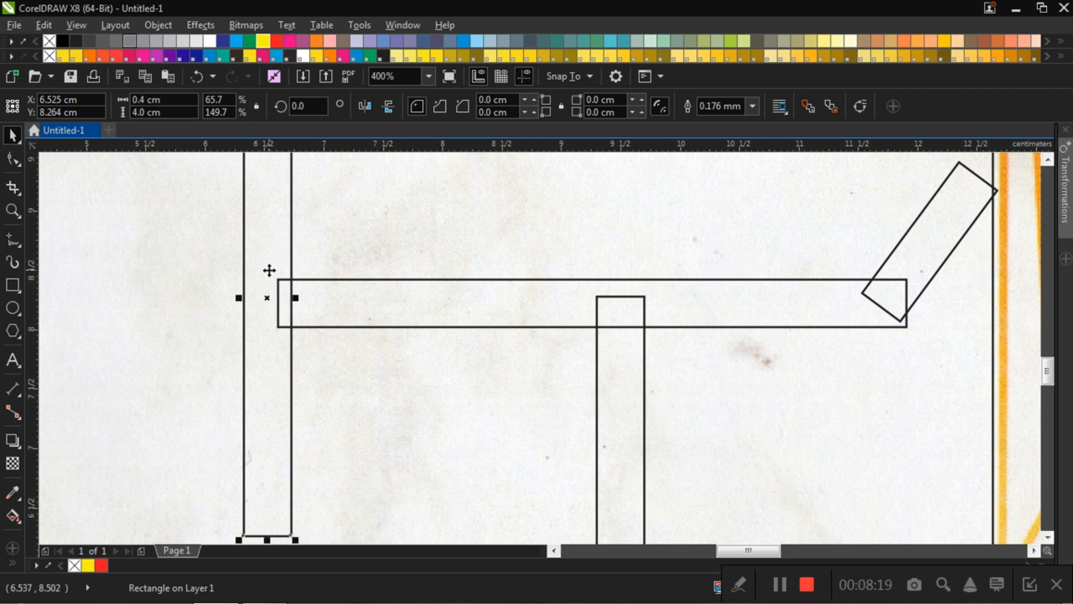
{"action": "left_click", "coordinate": [286, 294]}
{"action": "scroll", "coordinate": [286, 294], "scroll_direction": "down", "scroll_amount": 4}
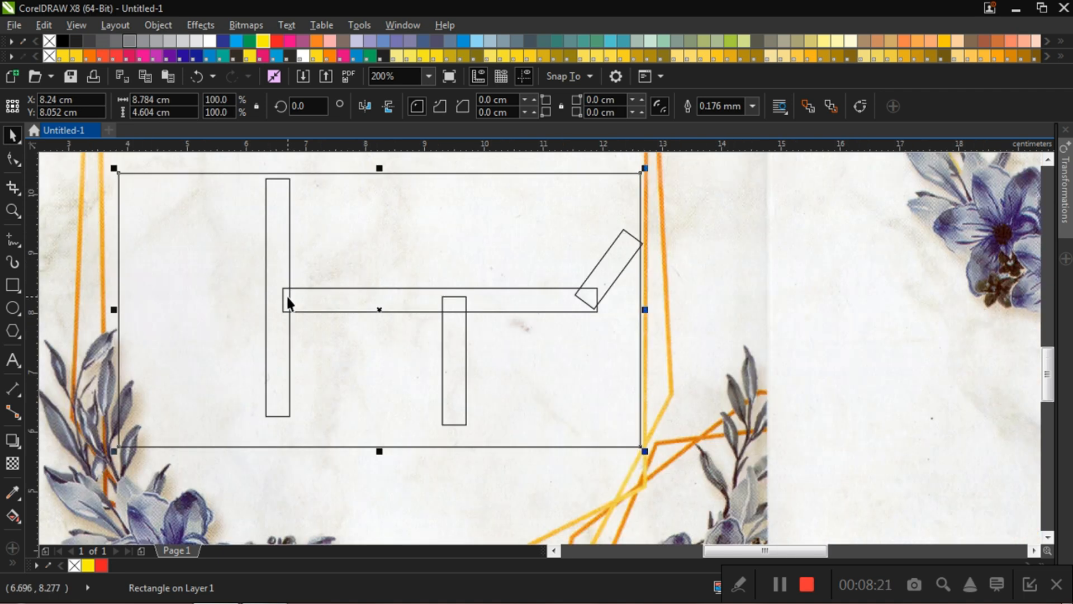
{"action": "scroll", "coordinate": [286, 293], "scroll_direction": "up", "scroll_amount": 4}
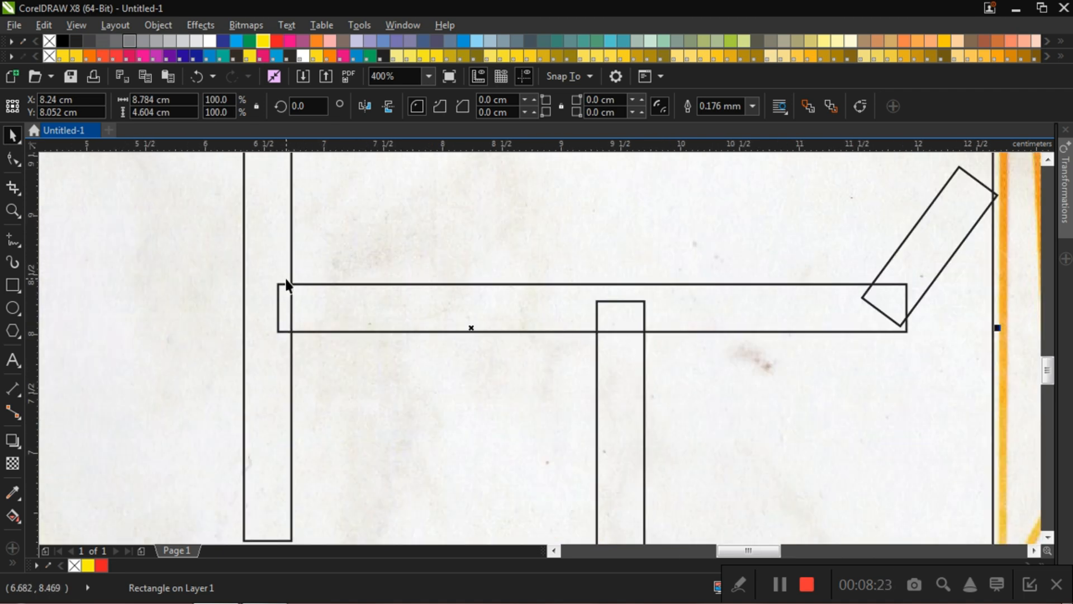
{"action": "scroll", "coordinate": [339, 283], "scroll_direction": "down", "scroll_amount": 2}
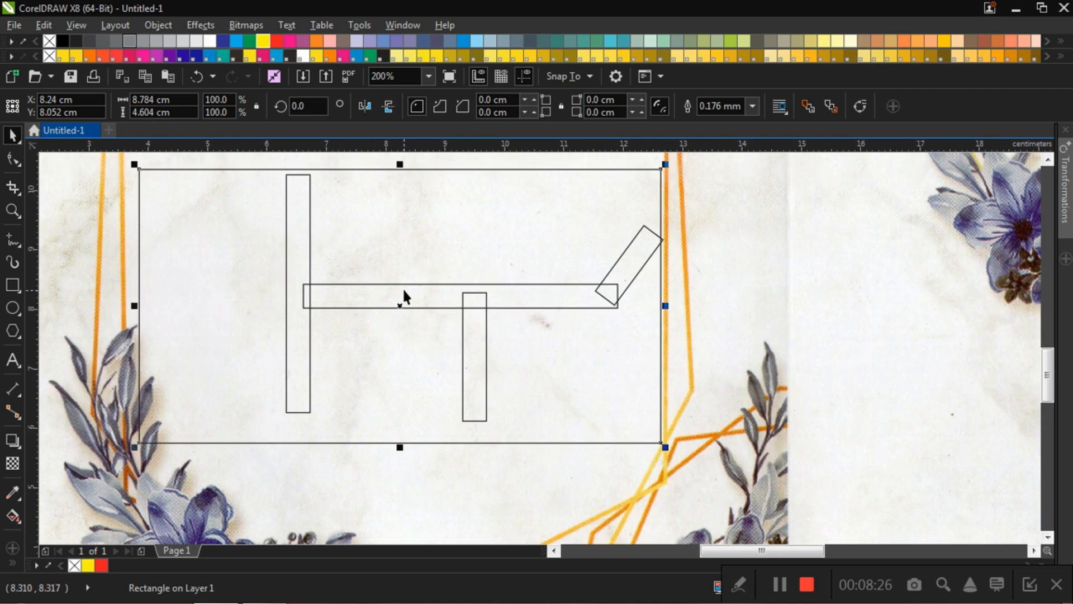
Step: Shorten the short vertical rectangle from below to line up with the bottom edge of the tall vertical rectangle
{"action": "left_click", "coordinate": [487, 346]}
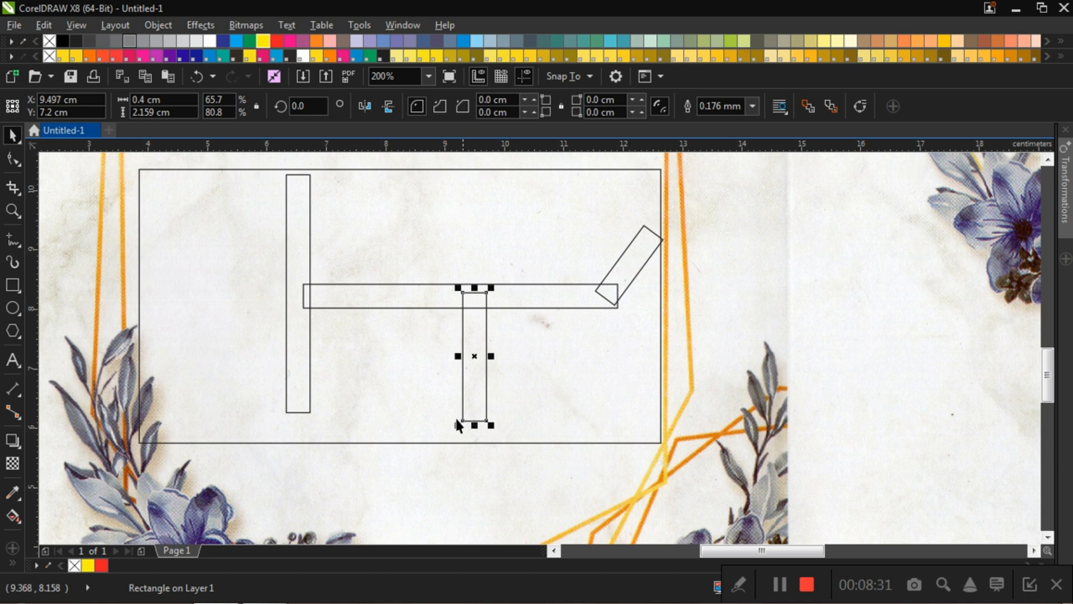
{"action": "left_click_drag", "start_coordinate": [474, 423], "coordinate": [309, 412]}
{"action": "left_click", "coordinate": [520, 256]}
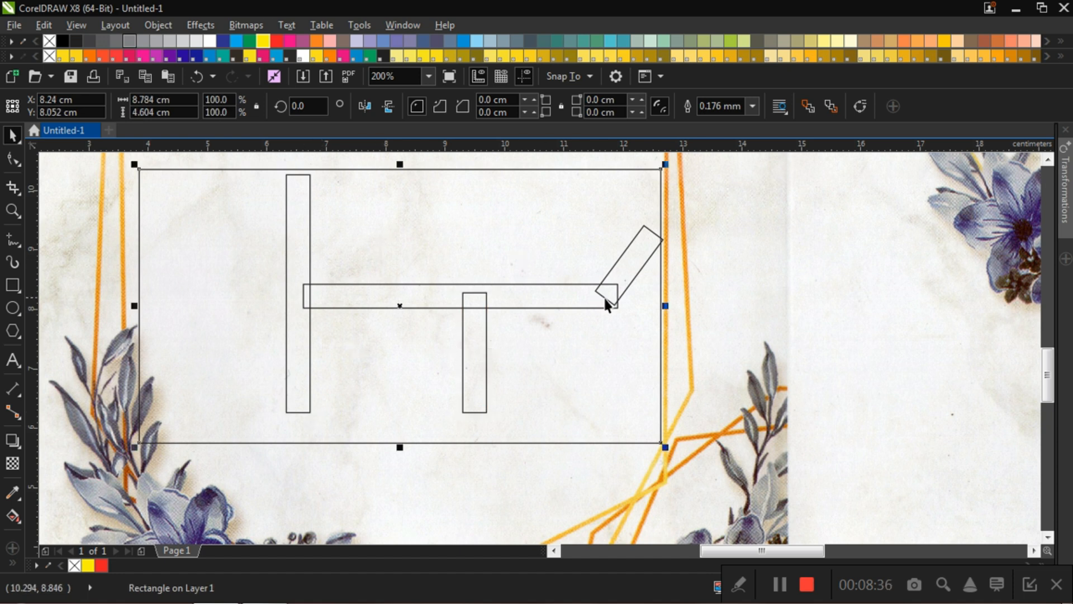
Step: Move the tilted rectangle by its lowest corner about 0.2 cm right and 0.2 cm up, past the horizontal rectangle's end
{"action": "left_click", "coordinate": [632, 264]}
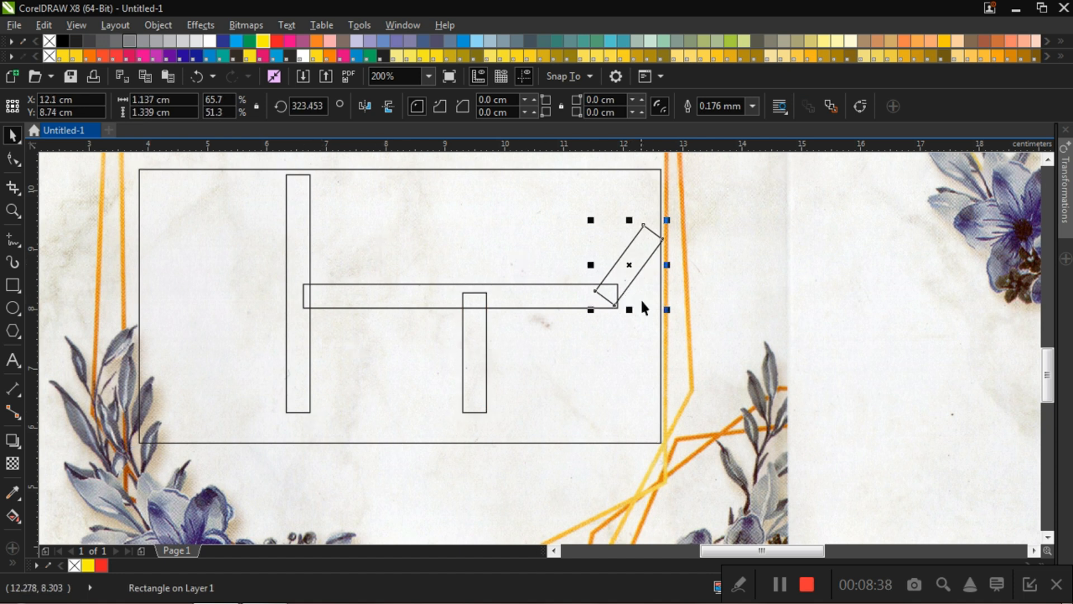
{"action": "scroll", "coordinate": [639, 299], "scroll_direction": "up", "scroll_amount": 2}
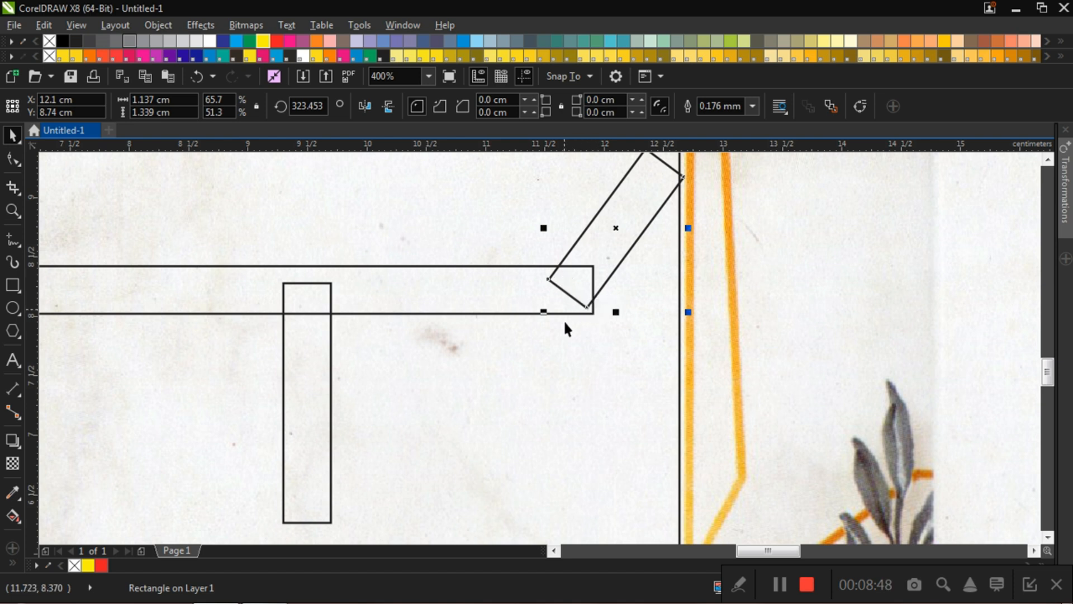
{"action": "left_click", "coordinate": [575, 381]}
{"action": "scroll", "coordinate": [615, 288], "scroll_direction": "down", "scroll_amount": 1}
{"action": "scroll", "coordinate": [621, 288], "scroll_direction": "up", "scroll_amount": 2}
{"action": "scroll", "coordinate": [619, 229], "scroll_direction": "down", "scroll_amount": 2}
{"action": "scroll", "coordinate": [668, 226], "scroll_direction": "up", "scroll_amount": 1}
{"action": "left_click", "coordinate": [578, 222]}
{"action": "scroll", "coordinate": [542, 306], "scroll_direction": "up", "scroll_amount": 2}
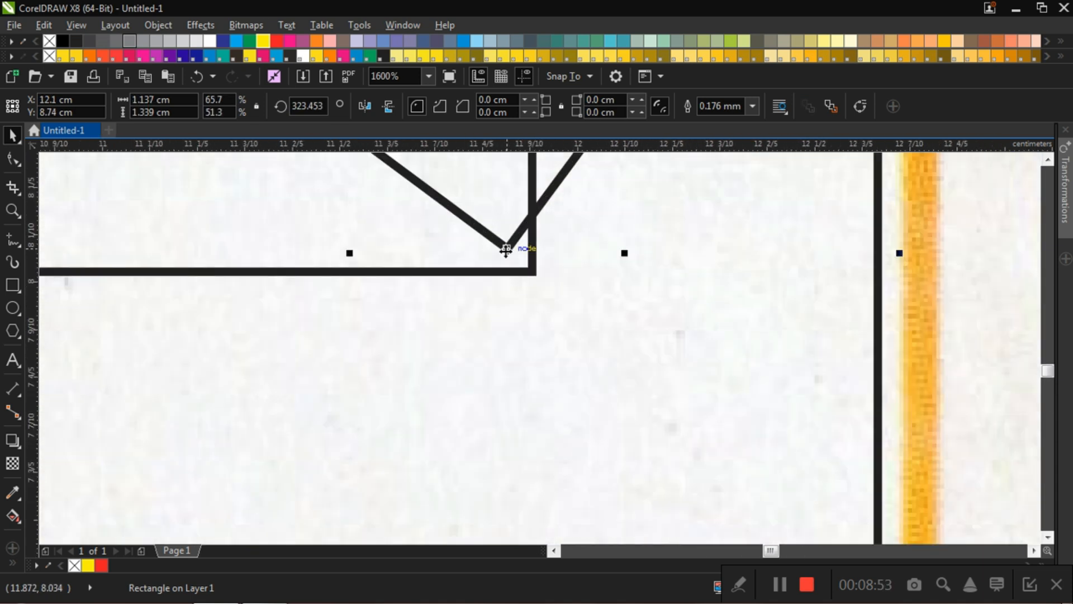
{"action": "scroll", "coordinate": [507, 247], "scroll_direction": "down", "scroll_amount": 1}
{"action": "scroll", "coordinate": [526, 246], "scroll_direction": "down", "scroll_amount": 2}
{"action": "scroll", "coordinate": [510, 283], "scroll_direction": "up", "scroll_amount": 1}
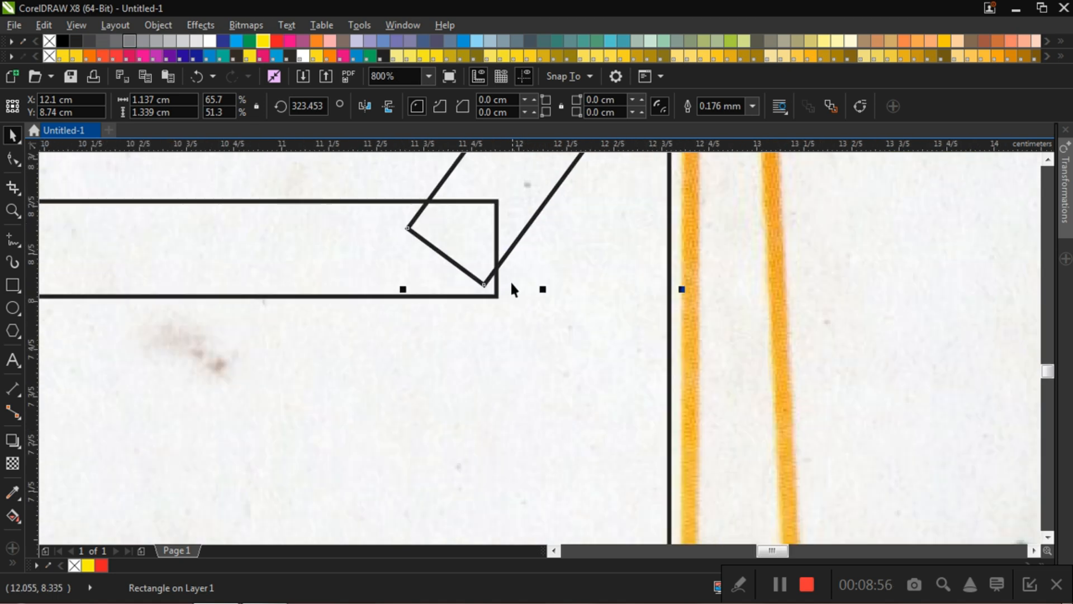
{"action": "left_click", "coordinate": [485, 285]}
{"action": "left_click_drag", "start_coordinate": [484, 286], "coordinate": [535, 243]}
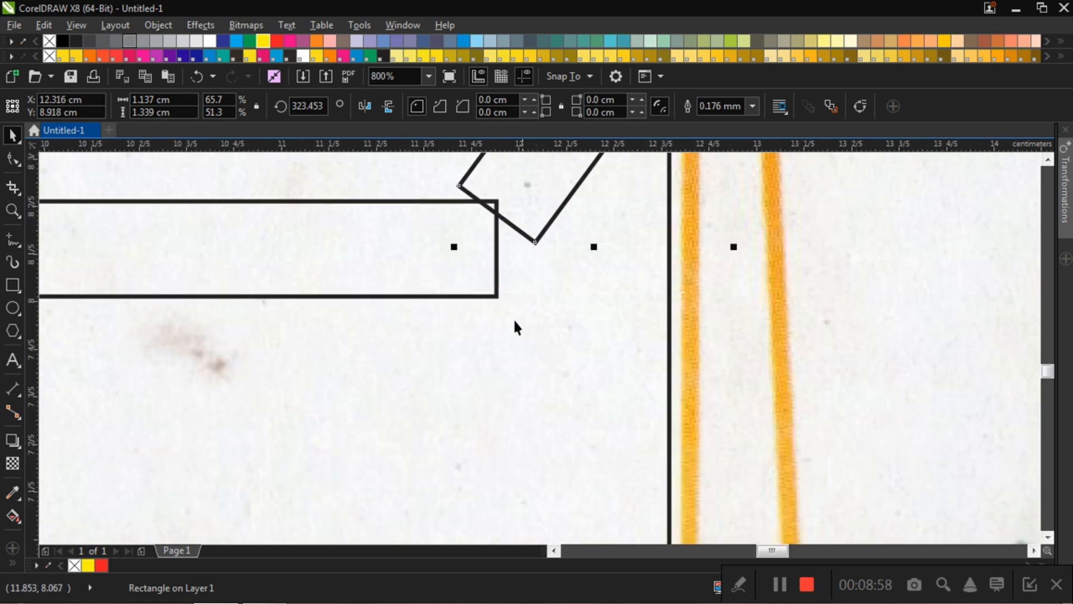
Step: Move the tilted rectangle by its lowest corner onto the upper right corner of the horizontal rectangle
{"action": "left_click", "coordinate": [495, 301]}
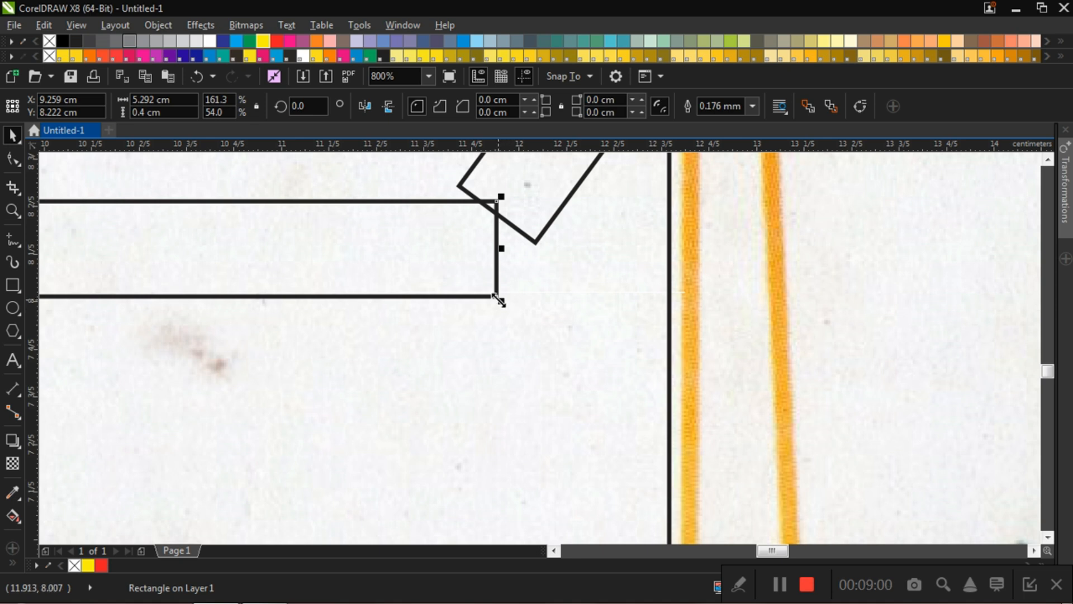
{"action": "left_click", "coordinate": [535, 244]}
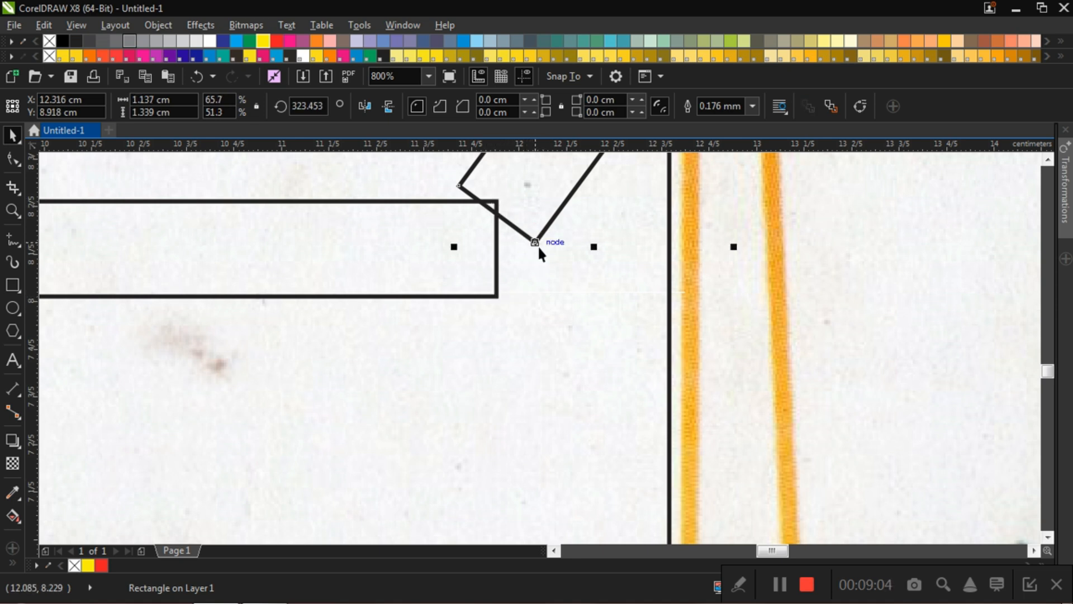
{"action": "left_click_drag", "start_coordinate": [535, 241], "coordinate": [498, 209]}
{"action": "scroll", "coordinate": [501, 208], "scroll_direction": "down", "scroll_amount": 3}
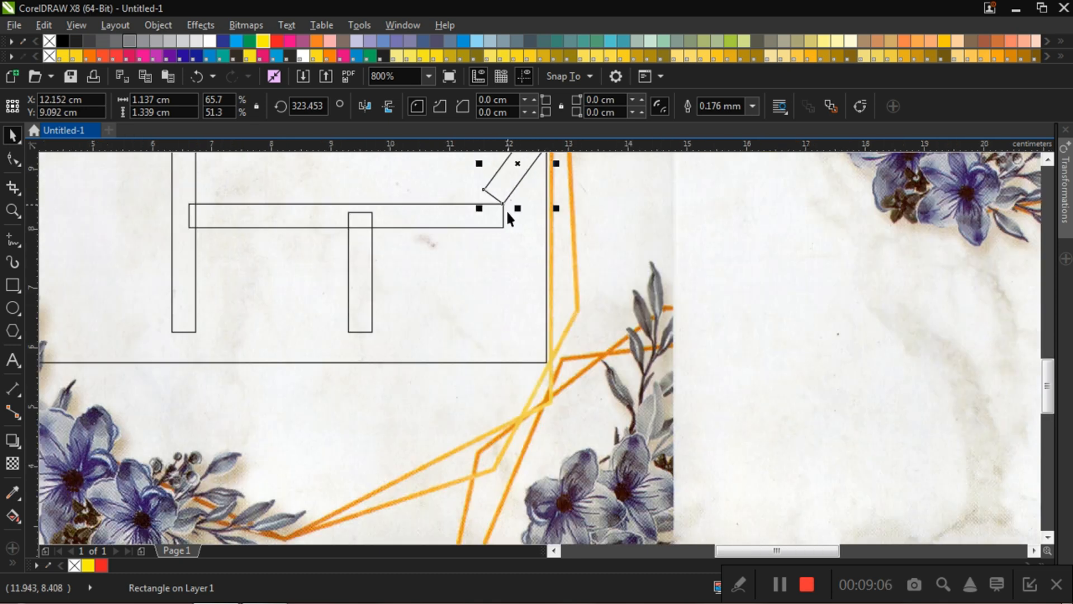
Step: Move the tilted rectangle by its lowest corner onto the lower right corner of the horizontal rectangle
{"action": "scroll", "coordinate": [512, 189], "scroll_direction": "up", "scroll_amount": 2}
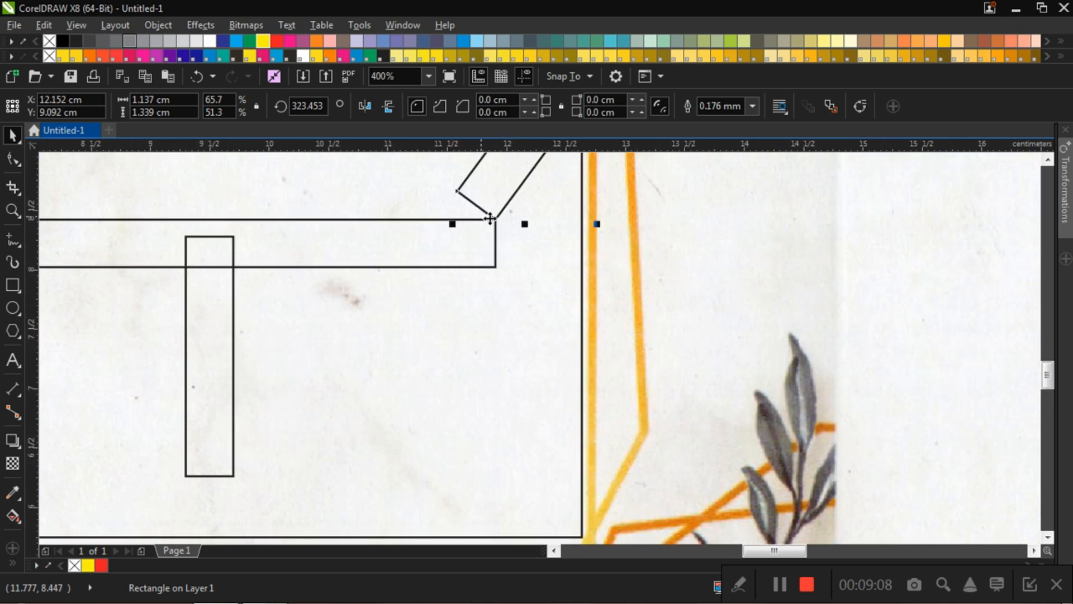
{"action": "left_click", "coordinate": [547, 304]}
{"action": "left_click", "coordinate": [500, 194]}
{"action": "scroll", "coordinate": [509, 219], "scroll_direction": "up", "scroll_amount": 2}
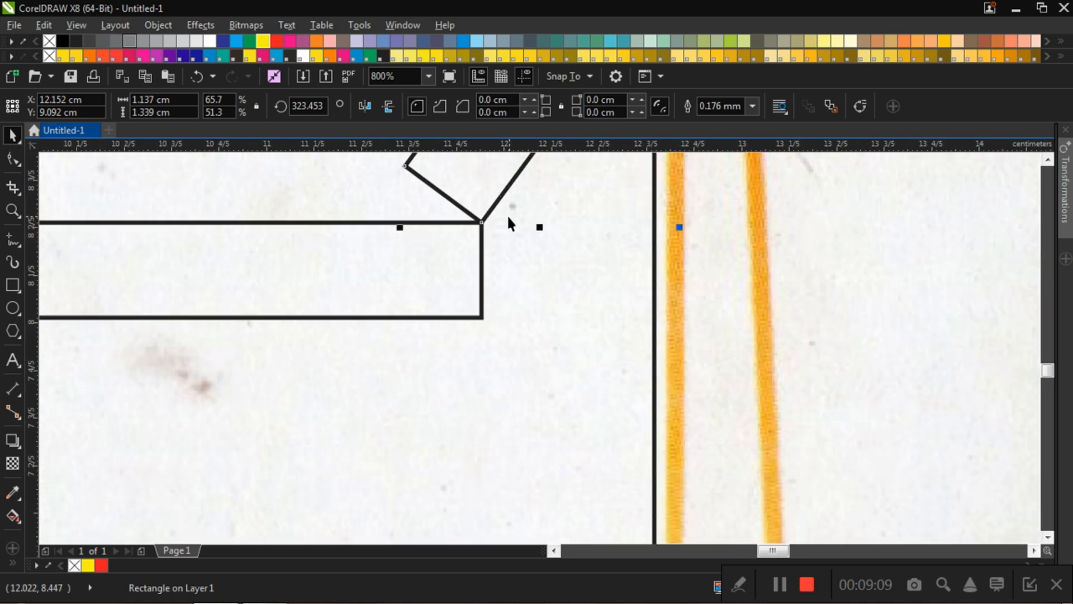
{"action": "left_click_drag", "start_coordinate": [481, 222], "coordinate": [487, 316]}
{"action": "left_click", "coordinate": [547, 379]}
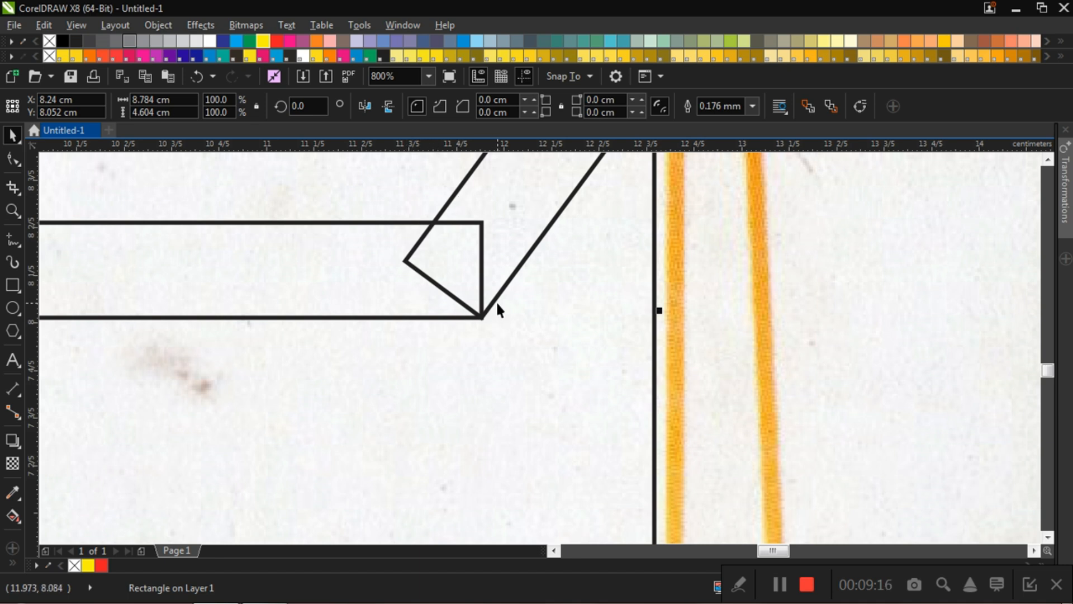
Step: Shift the four road rectangles together to the left inside the frame, centring them at about X 8.69 cm
{"action": "scroll", "coordinate": [472, 302], "scroll_direction": "down", "scroll_amount": 2}
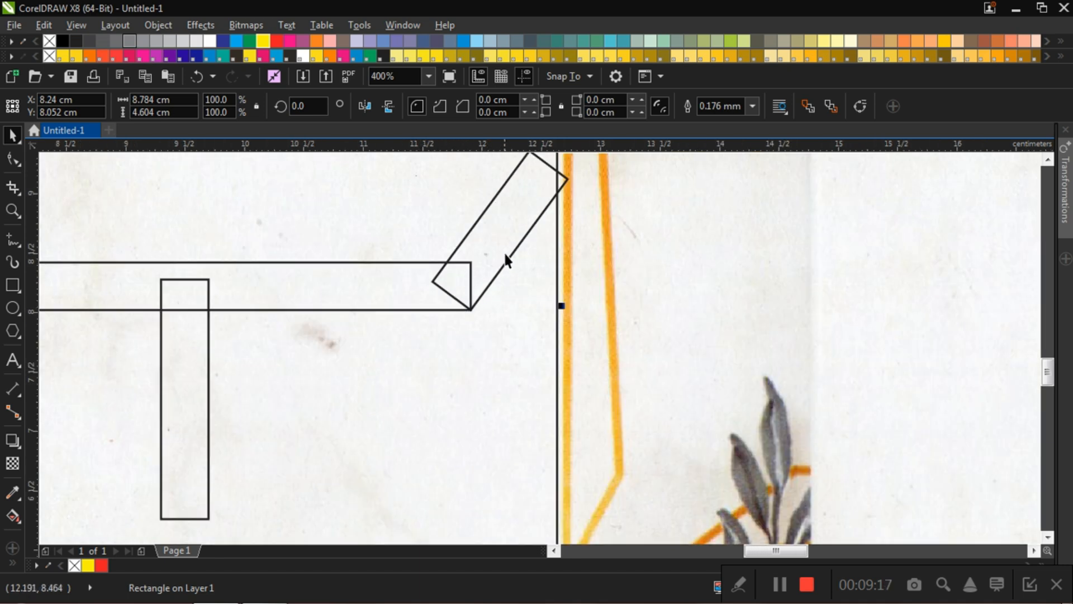
{"action": "scroll", "coordinate": [505, 256], "scroll_direction": "down", "scroll_amount": 4}
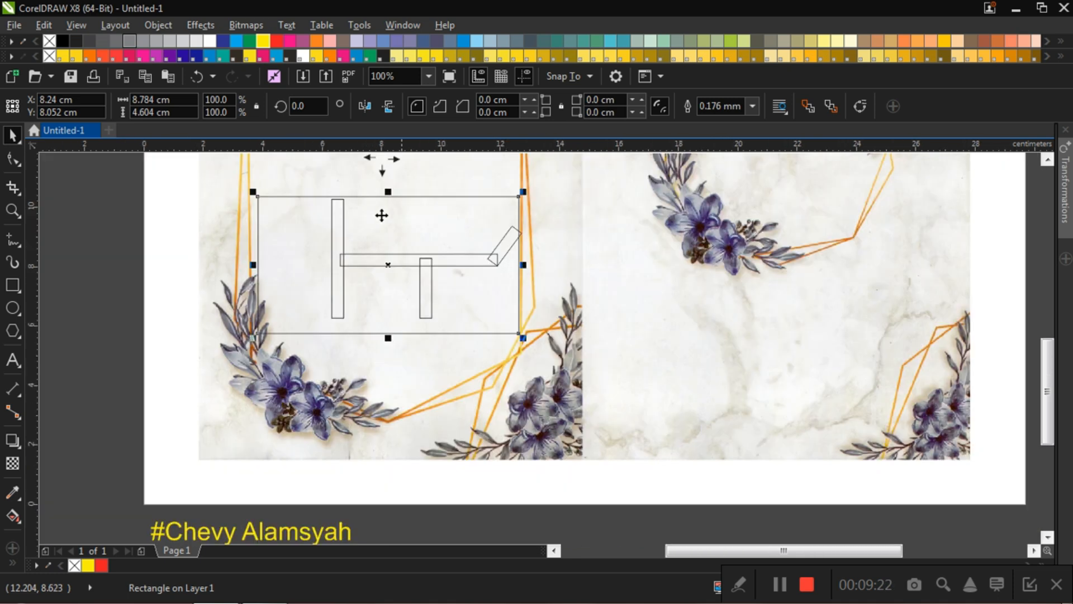
{"action": "scroll", "coordinate": [511, 242], "scroll_direction": "up", "scroll_amount": 6}
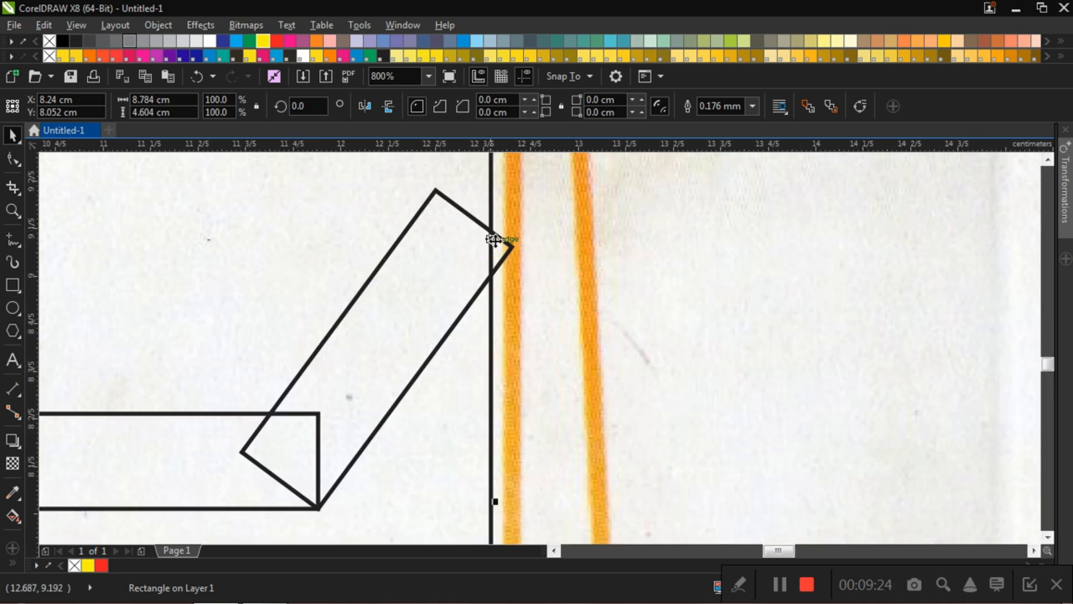
{"action": "scroll", "coordinate": [496, 247], "scroll_direction": "down", "scroll_amount": 6}
{"action": "left_click", "coordinate": [144, 223]}
{"action": "left_click_drag", "start_coordinate": [155, 206], "coordinate": [516, 338]}
{"action": "key", "text": "Left"}
{"action": "key", "text": "Left"}
{"action": "key", "text": "Left"}
{"action": "key", "text": "Left"}
{"action": "key", "text": "Left"}
{"action": "key", "text": "Left"}
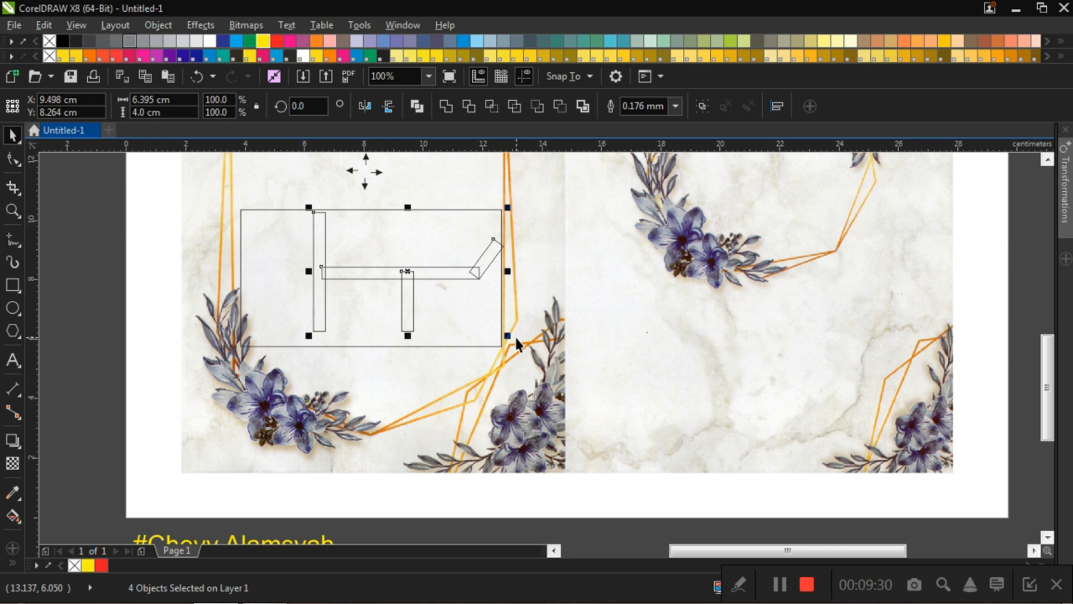
{"action": "key", "text": "Left"}
{"action": "key", "text": "Left"}
{"action": "key", "text": "Left"}
{"action": "key", "text": "Left"}
{"action": "key", "text": "Left"}
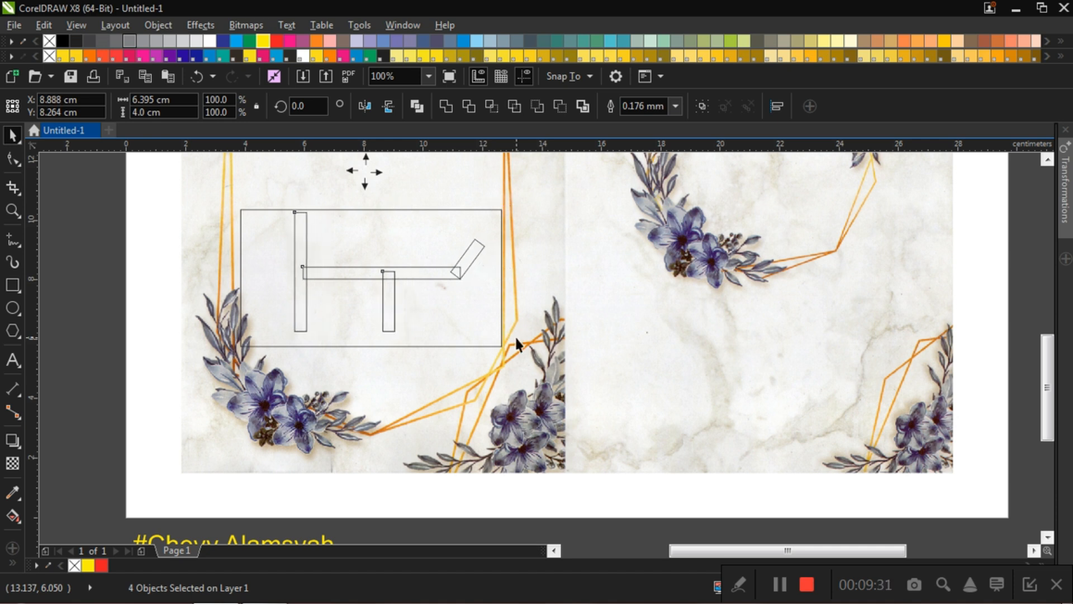
{"action": "left_click", "coordinate": [111, 238]}
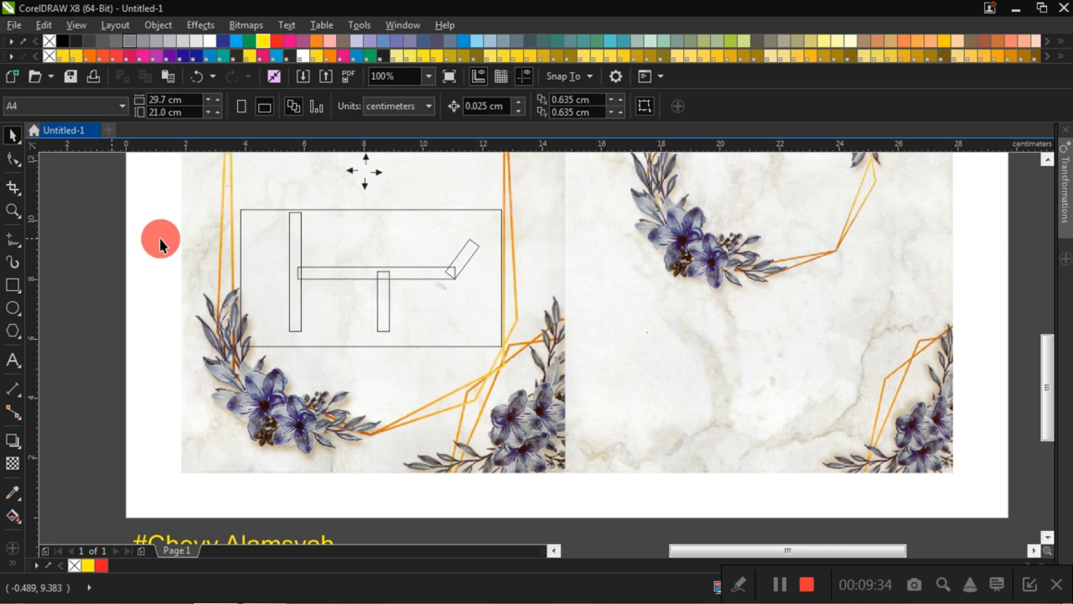
Step: Shorten the tall vertical rectangle from above to a height of about 3.69 cm
{"action": "scroll", "coordinate": [313, 217], "scroll_direction": "up", "scroll_amount": 1}
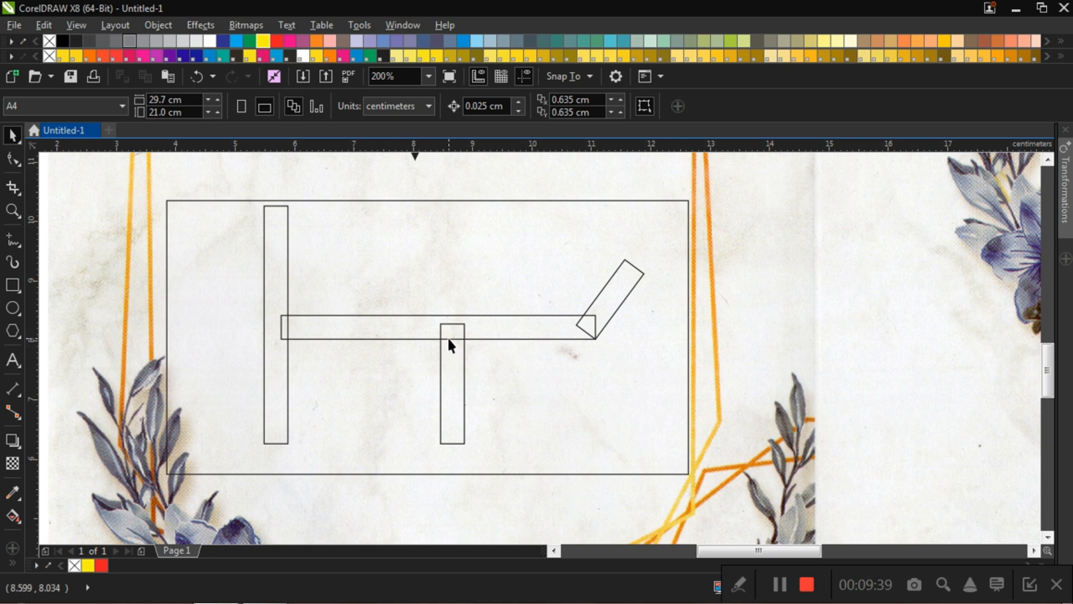
{"action": "left_click", "coordinate": [269, 242]}
{"action": "left_click_drag", "start_coordinate": [275, 202], "coordinate": [274, 221]}
{"action": "scroll", "coordinate": [275, 221], "scroll_direction": "down", "scroll_amount": 1}
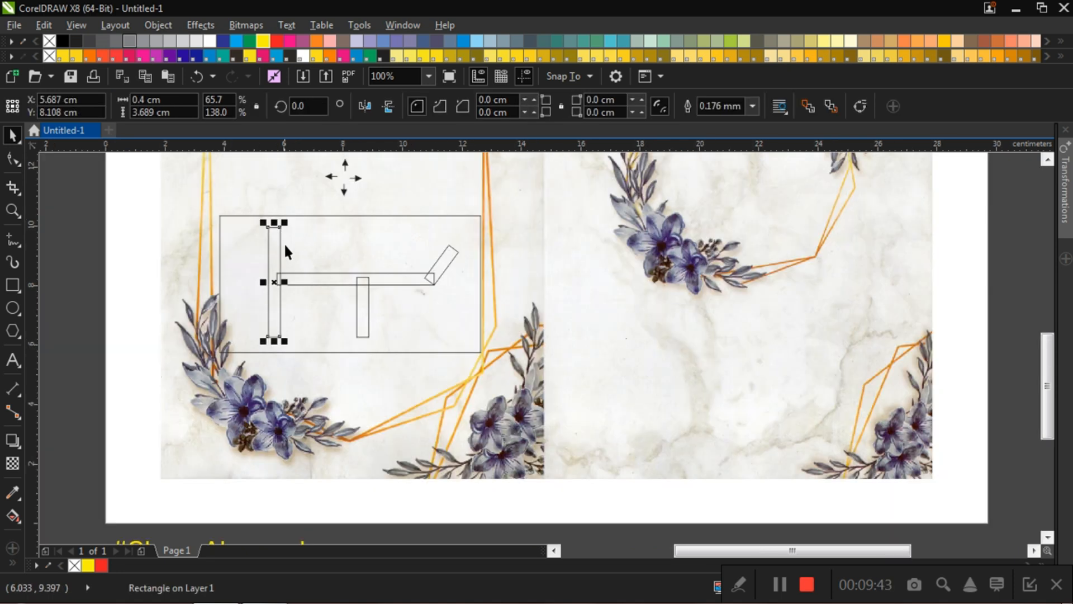
{"action": "left_click", "coordinate": [112, 236]}
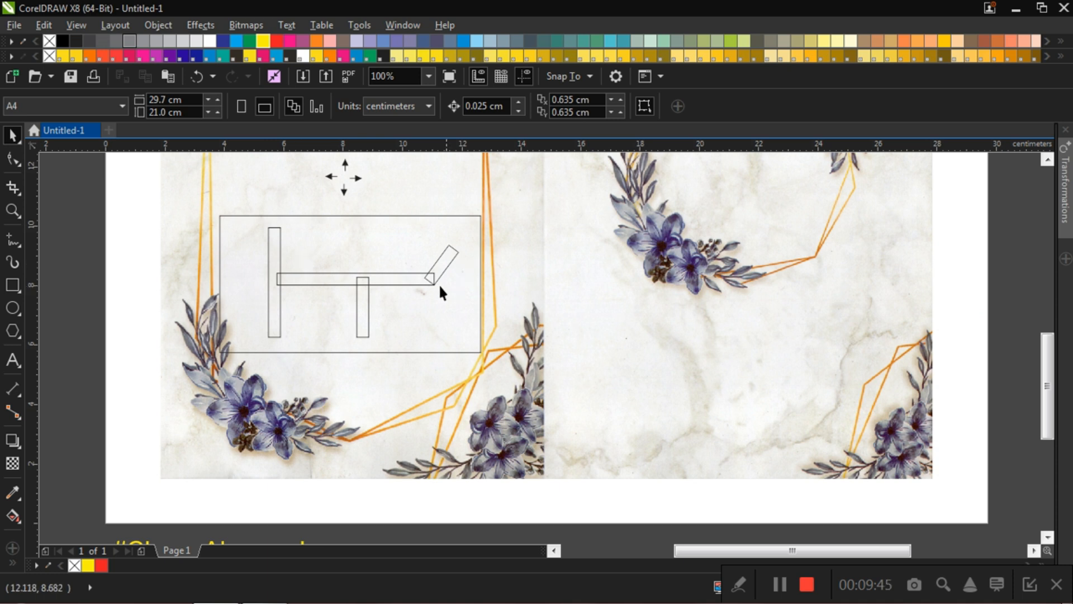
Step: Delete the large frame rectangle around the road shapes
{"action": "left_click", "coordinate": [395, 225]}
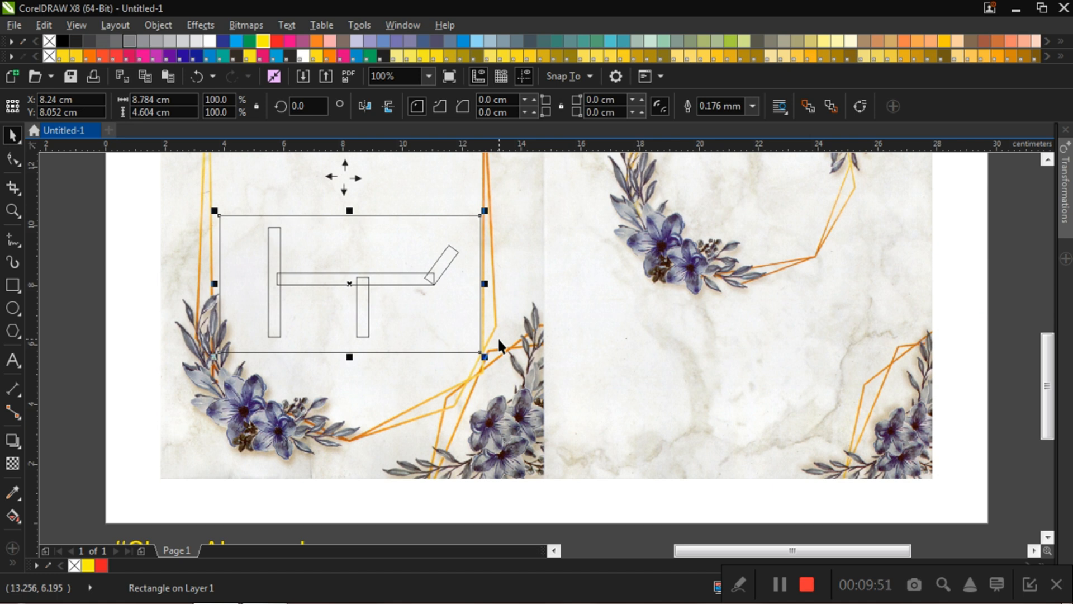
{"action": "key", "text": "Delete"}
{"action": "scroll", "coordinate": [503, 341], "scroll_direction": "down", "scroll_amount": 2}
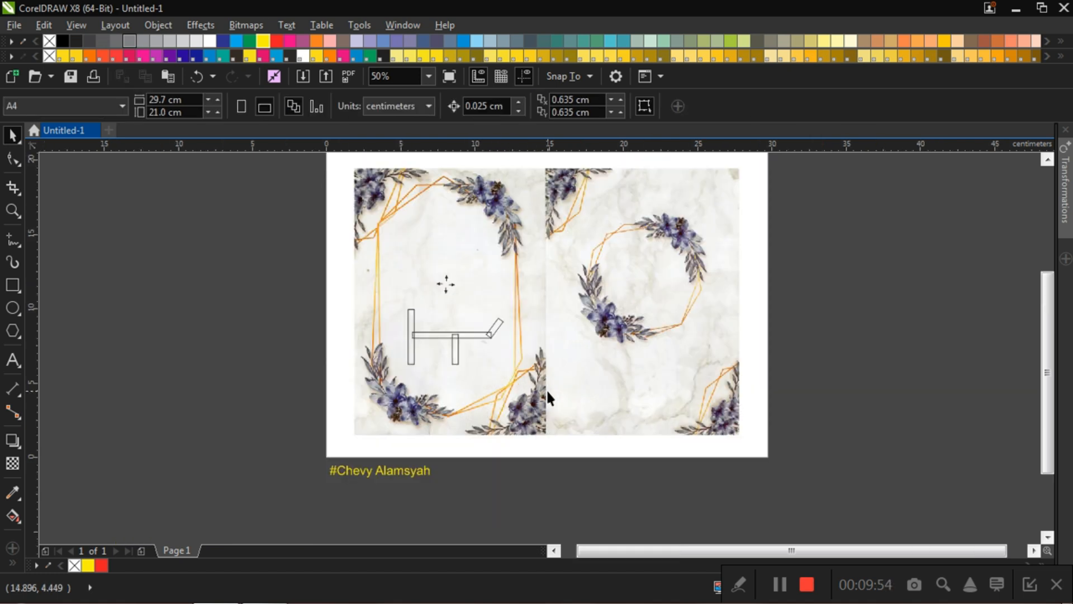
Step: Weld the four overlapping road rectangles into a single curve outline
{"action": "scroll", "coordinate": [447, 335], "scroll_direction": "up", "scroll_amount": 2}
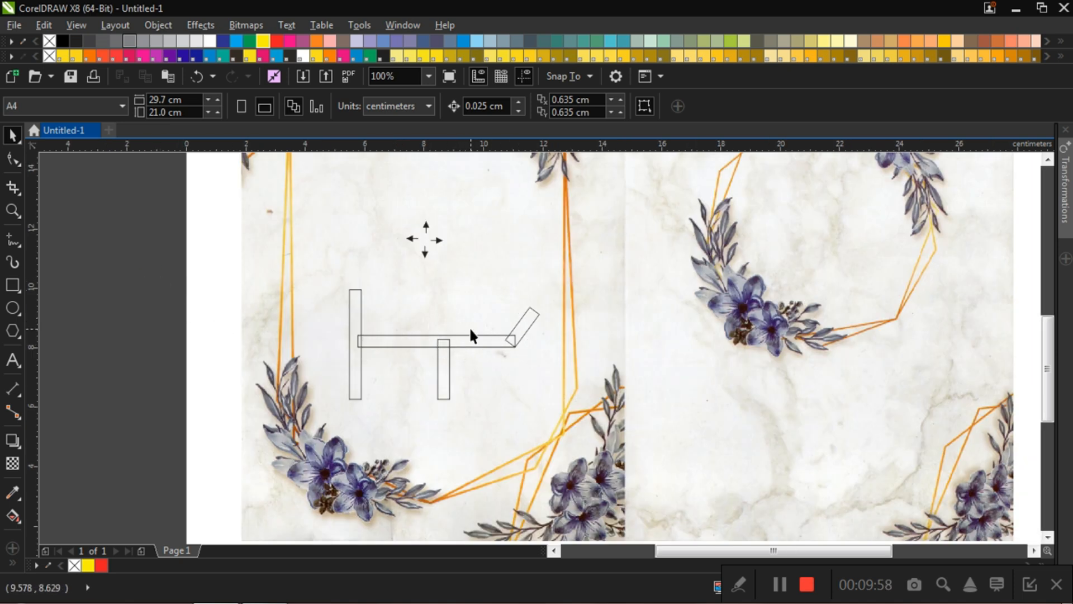
{"action": "scroll", "coordinate": [470, 336], "scroll_direction": "down", "scroll_amount": 2}
{"action": "scroll", "coordinate": [470, 335], "scroll_direction": "up", "scroll_amount": 4}
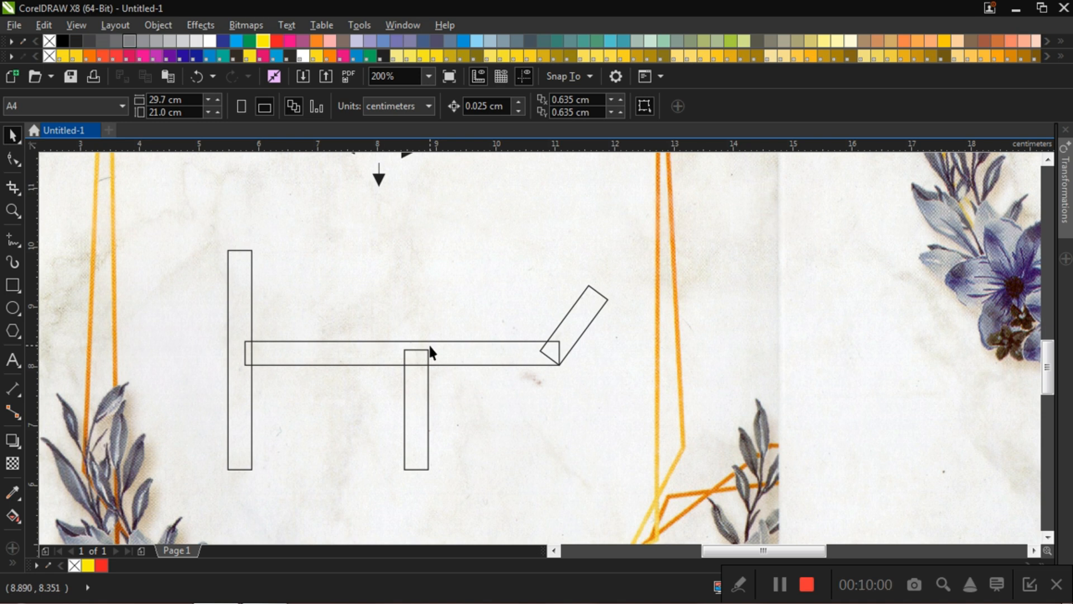
{"action": "scroll", "coordinate": [431, 352], "scroll_direction": "down", "scroll_amount": 1}
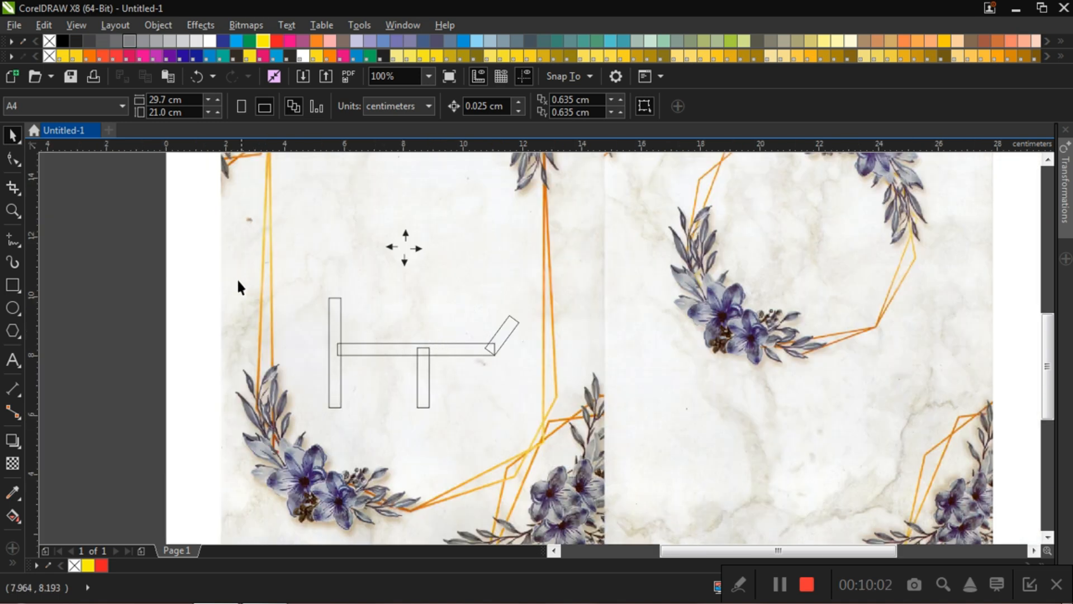
{"action": "left_click_drag", "start_coordinate": [197, 275], "coordinate": [538, 431]}
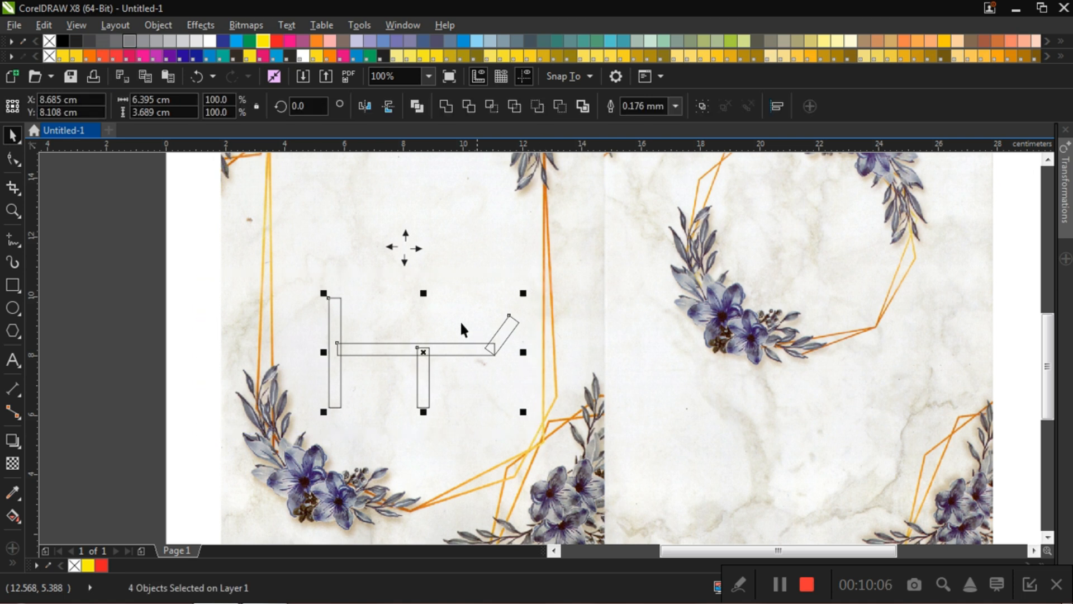
{"action": "left_click", "coordinate": [445, 109]}
{"action": "left_click", "coordinate": [107, 304]}
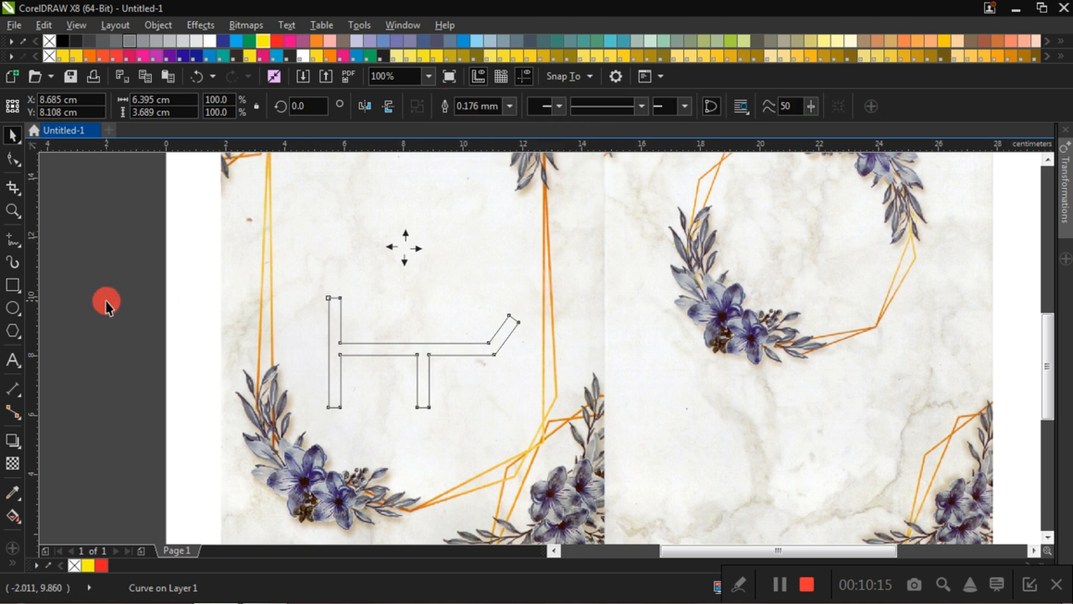
Step: Examine the outline and the junctions of the welded road shape on the left page
{"action": "scroll", "coordinate": [346, 357], "scroll_direction": "up", "scroll_amount": 2}
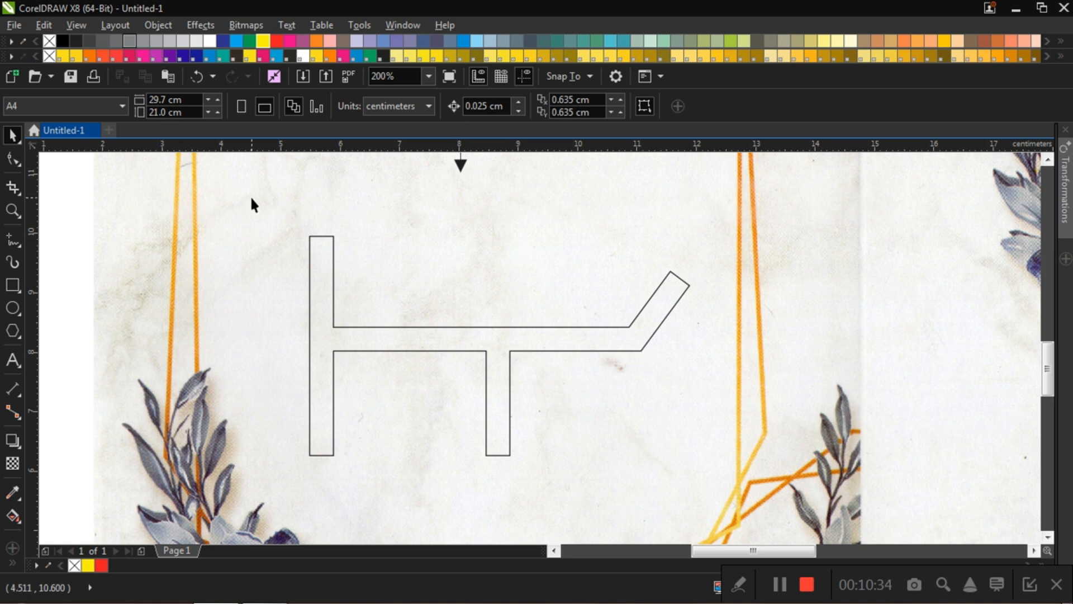
{"action": "scroll", "coordinate": [363, 318], "scroll_direction": "down", "scroll_amount": 4}
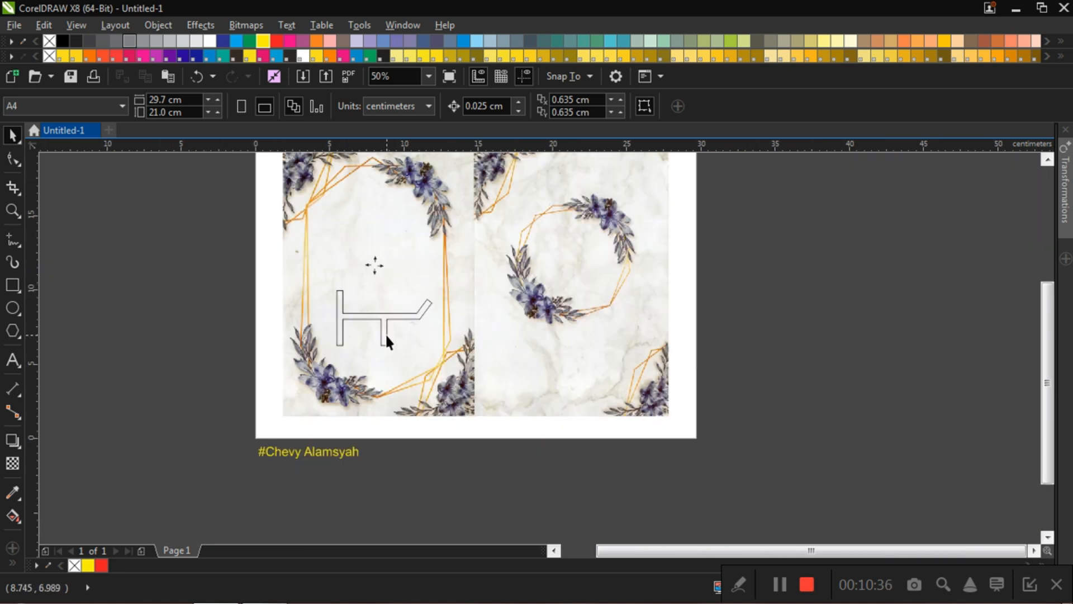
{"action": "scroll", "coordinate": [384, 327], "scroll_direction": "up", "scroll_amount": 2}
{"action": "scroll", "coordinate": [328, 300], "scroll_direction": "up", "scroll_amount": 1}
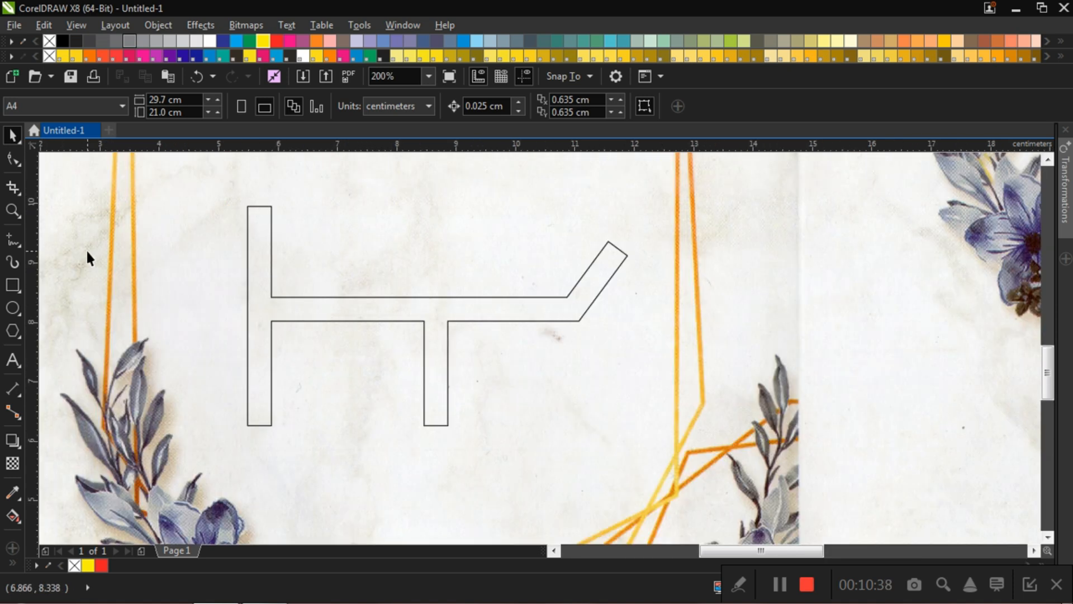
{"action": "scroll", "coordinate": [108, 263], "scroll_direction": "down", "scroll_amount": 1}
{"action": "left_click", "coordinate": [142, 273]}
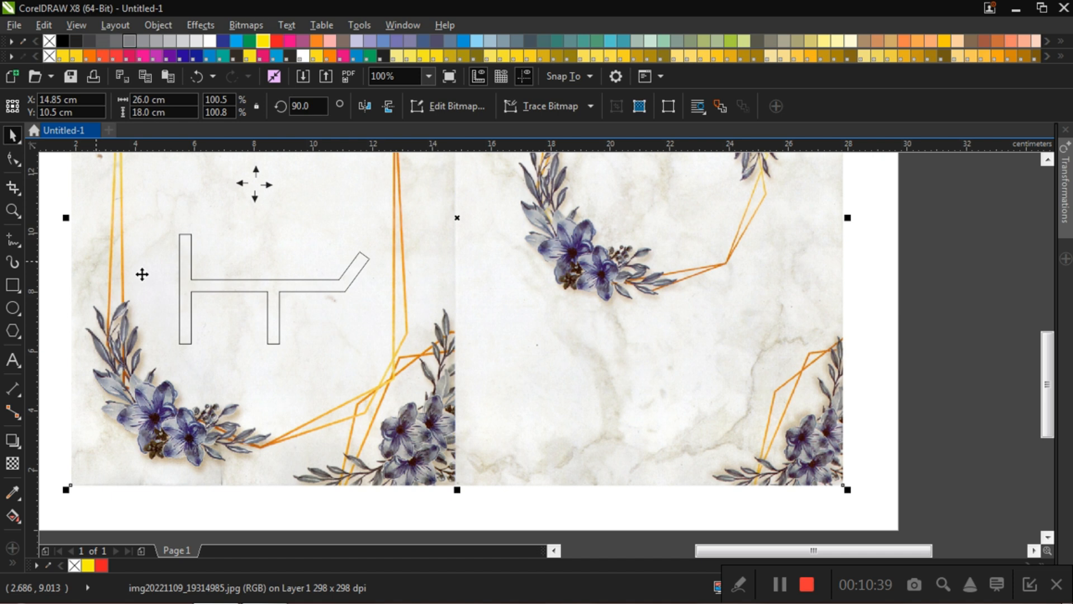
{"action": "left_click", "coordinate": [240, 287]}
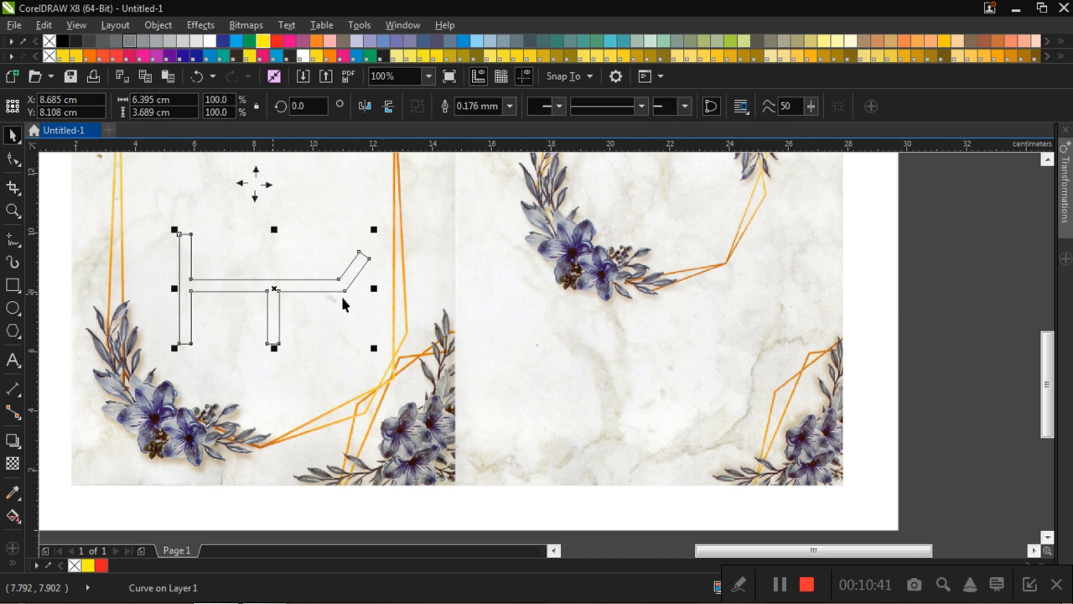
{"action": "scroll", "coordinate": [341, 295], "scroll_direction": "down", "scroll_amount": 2}
{"action": "scroll", "coordinate": [334, 298], "scroll_direction": "up", "scroll_amount": 1}
{"action": "left_click", "coordinate": [105, 263]}
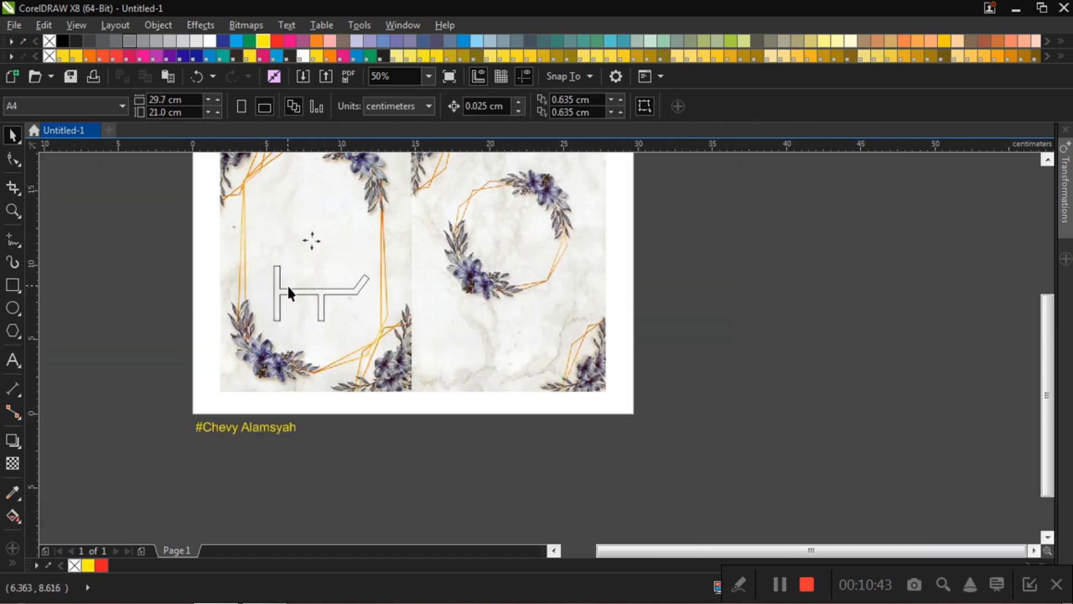
{"action": "scroll", "coordinate": [301, 287], "scroll_direction": "up", "scroll_amount": 2}
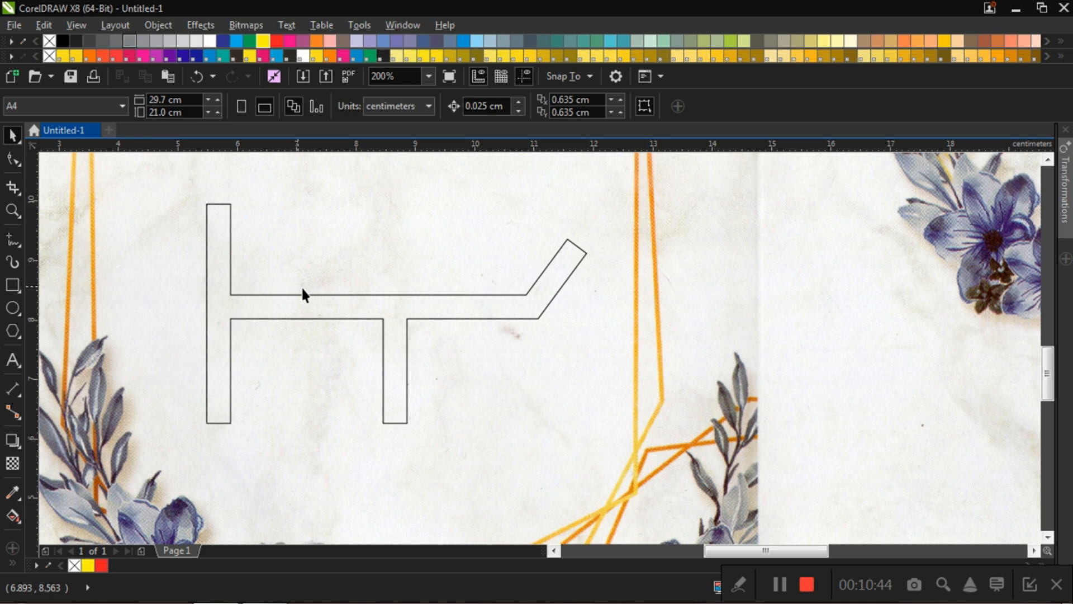
{"action": "left_click", "coordinate": [340, 318]}
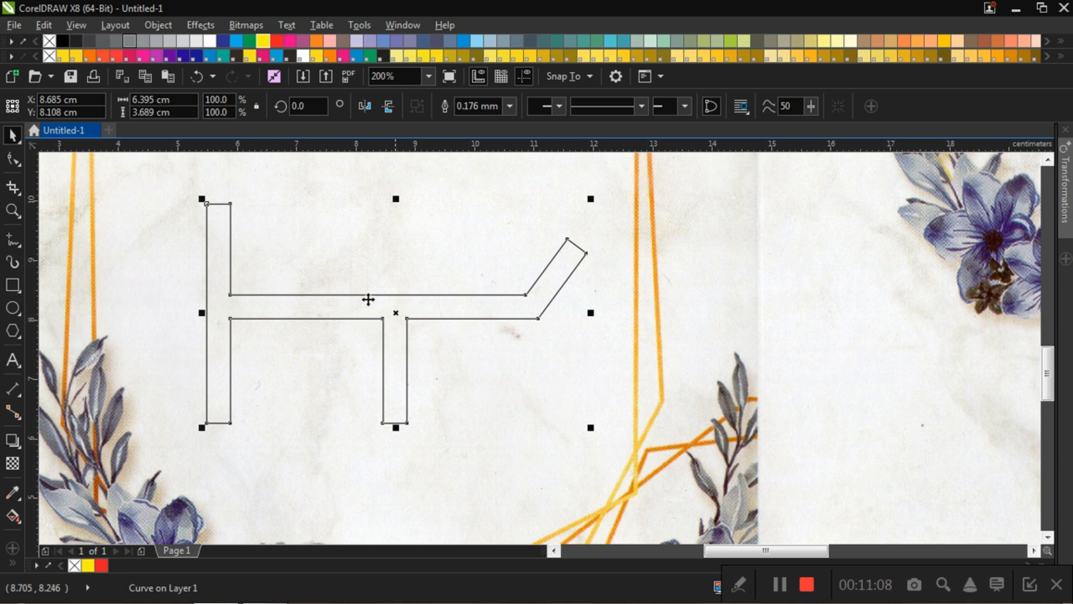
{"action": "left_click", "coordinate": [478, 311]}
{"action": "left_click", "coordinate": [446, 312]}
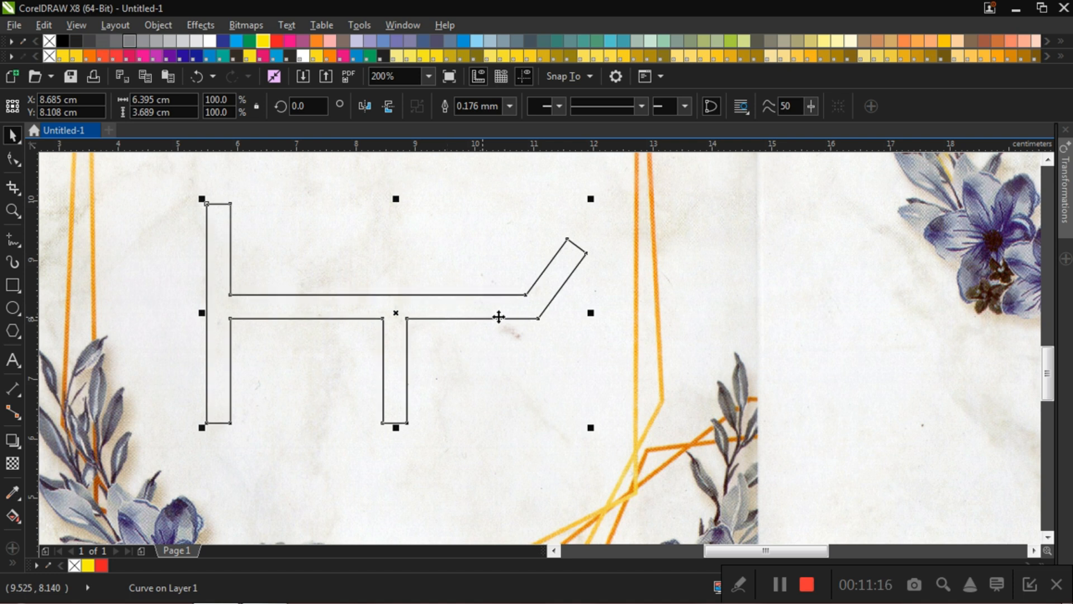
{"action": "left_click", "coordinate": [867, 369]}
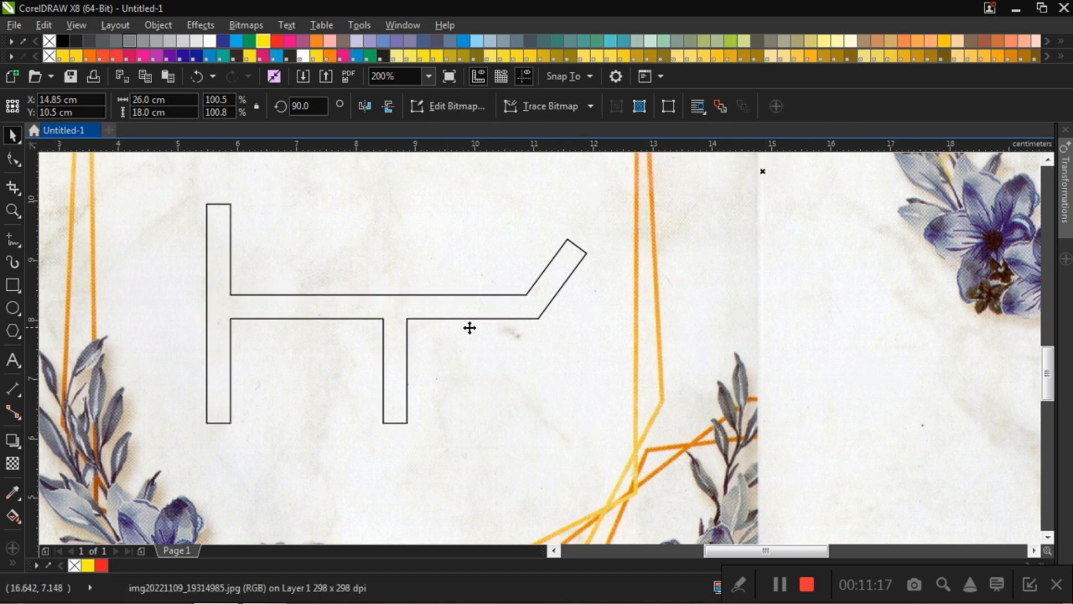
Step: Try moving the welded road shape about 0.6 cm up, and undo the move
{"action": "left_click", "coordinate": [432, 316]}
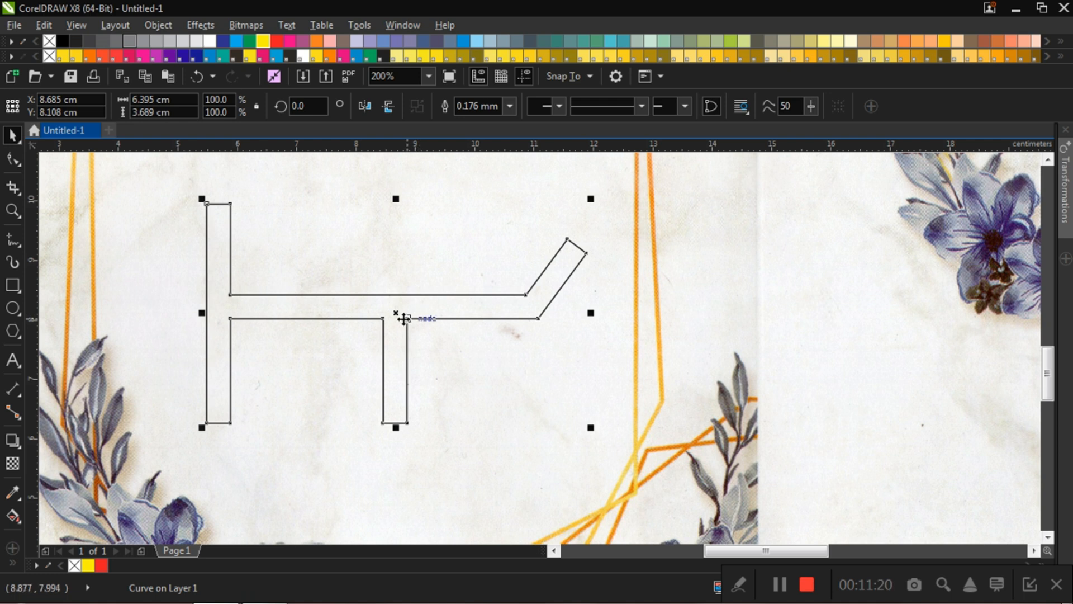
{"action": "left_click_drag", "start_coordinate": [398, 313], "coordinate": [401, 277]}
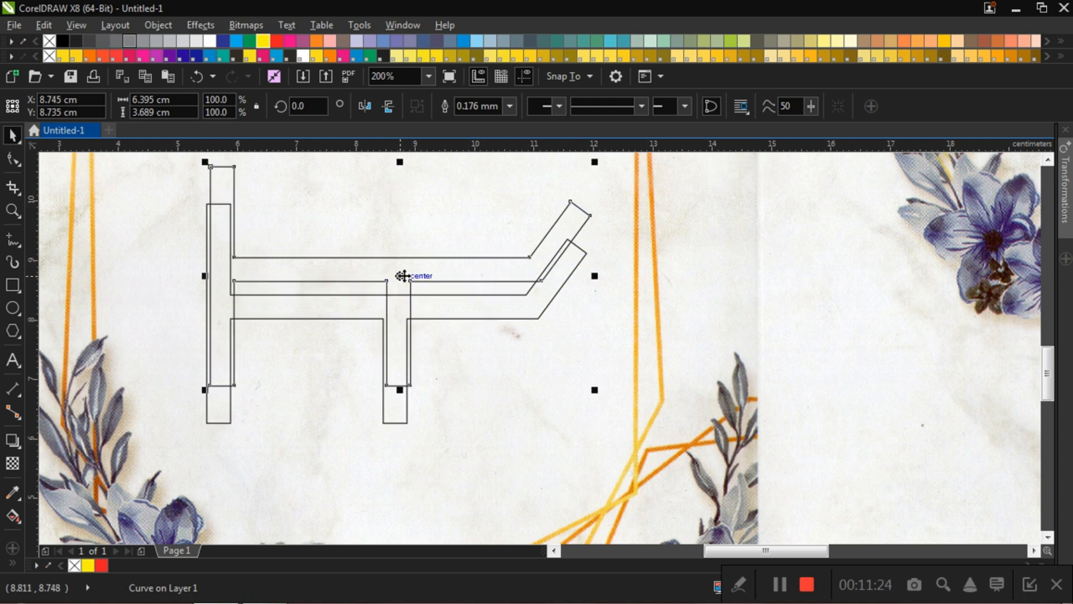
{"action": "left_click_drag", "start_coordinate": [401, 276], "coordinate": [401, 273]}
{"action": "key", "text": "ctrl+z"}
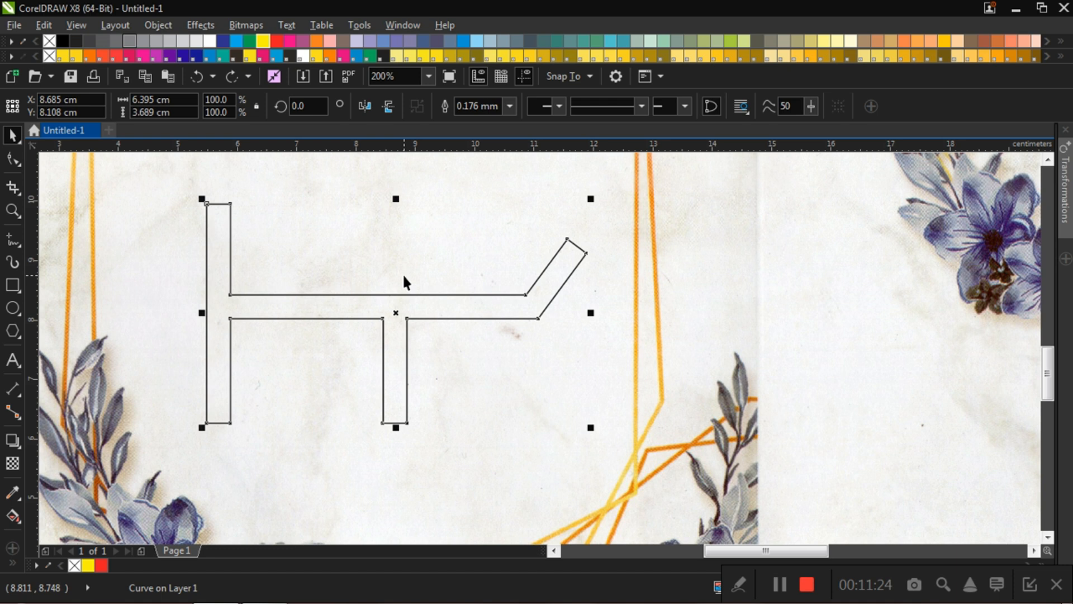
{"action": "left_click", "coordinate": [831, 305]}
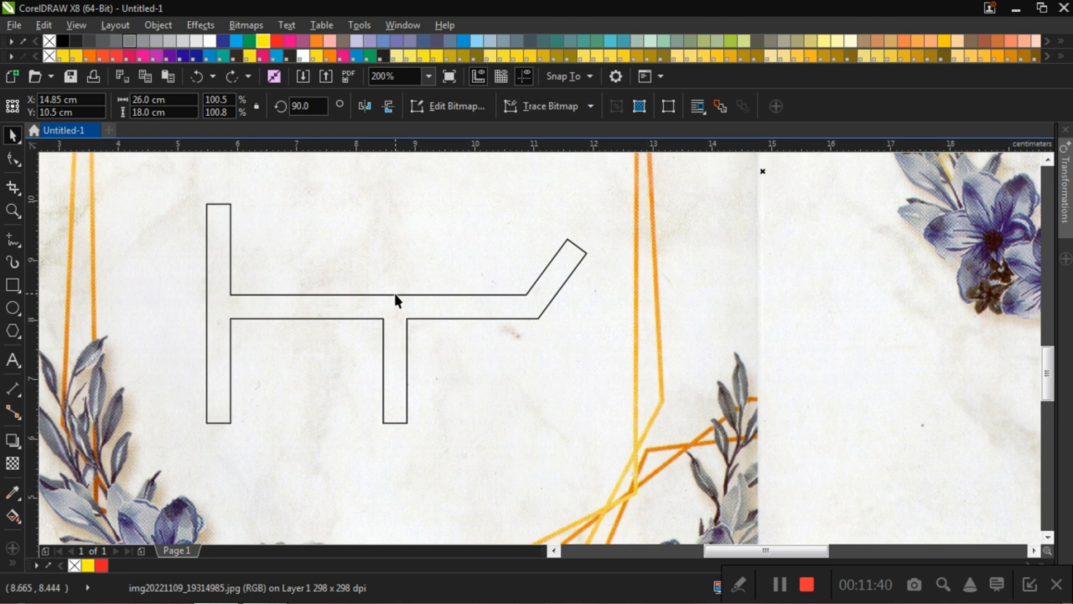
{"action": "left_click", "coordinate": [719, 305]}
{"action": "left_click", "coordinate": [373, 307]}
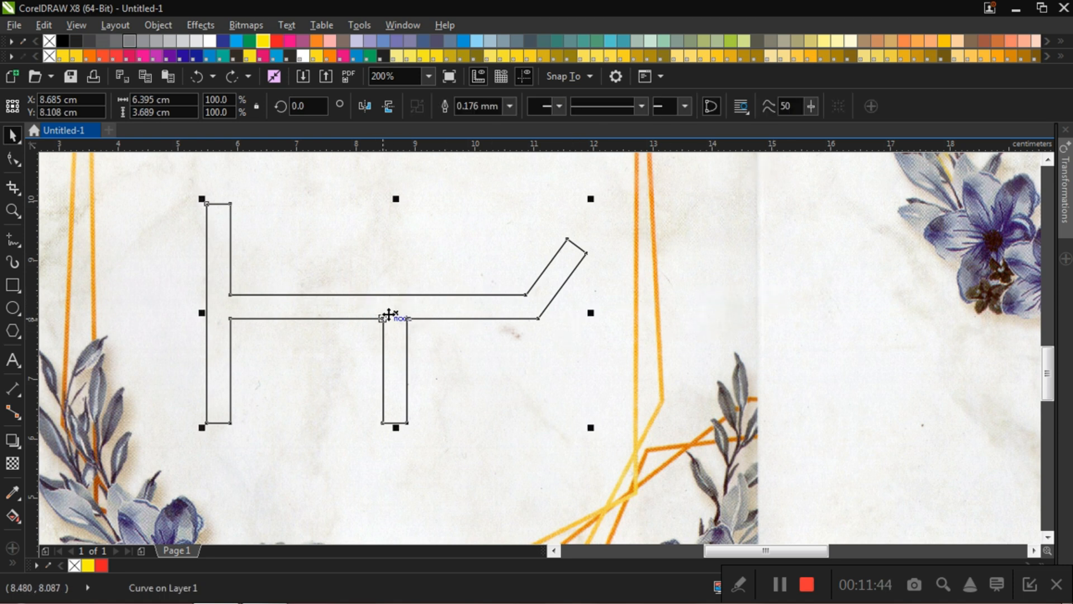
{"action": "left_click", "coordinate": [798, 300]}
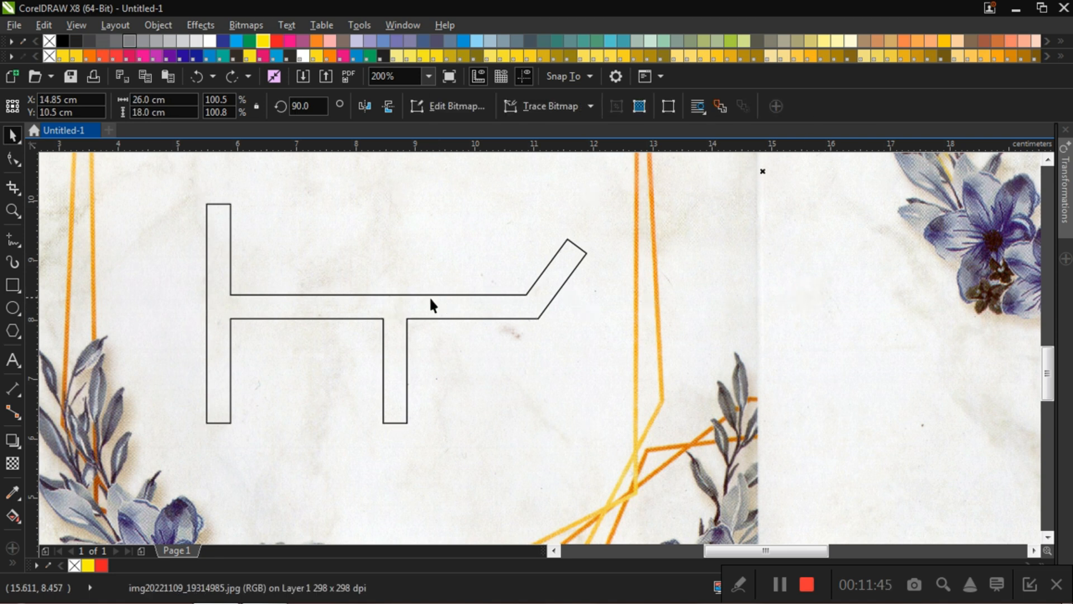
Step: Try moving the upper copy of the welded road outline about 1 cm down off the one beneath, and undo the move
{"action": "left_click", "coordinate": [372, 307]}
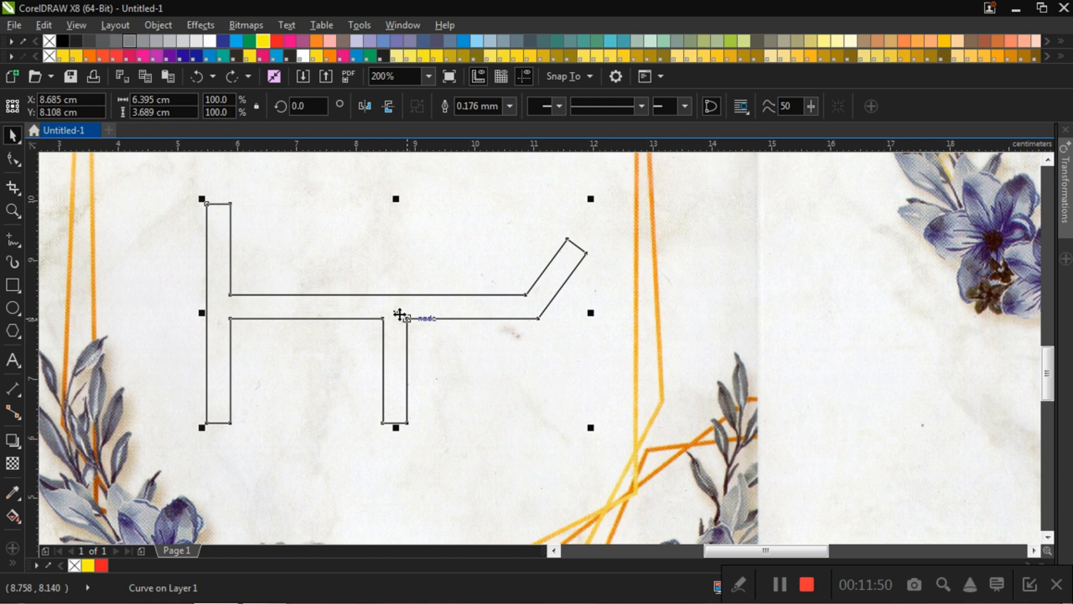
{"action": "left_click_drag", "start_coordinate": [395, 315], "coordinate": [379, 391]}
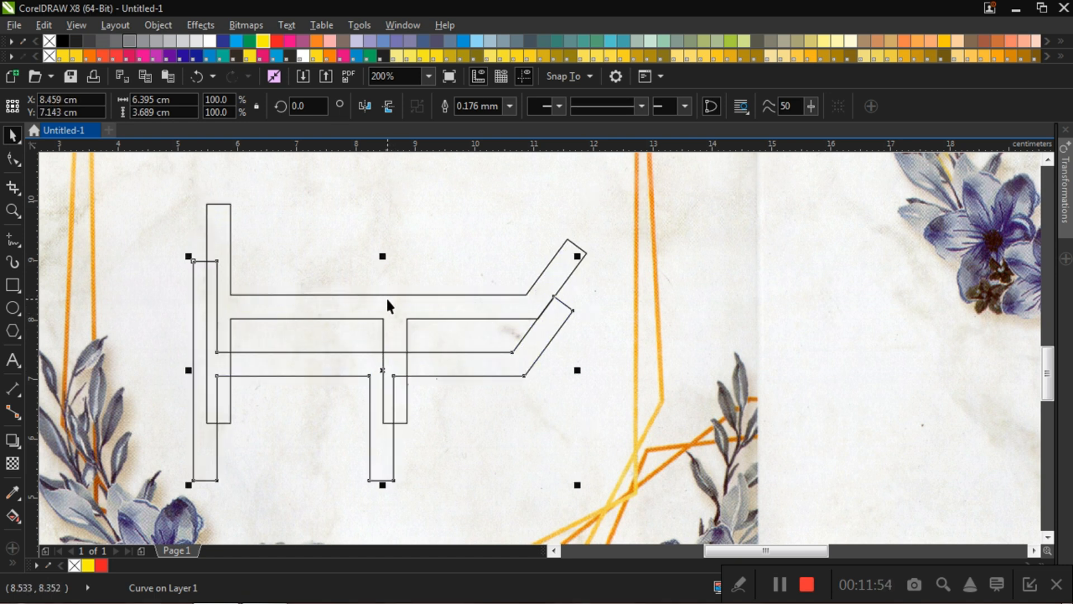
{"action": "key", "text": "ctrl+z"}
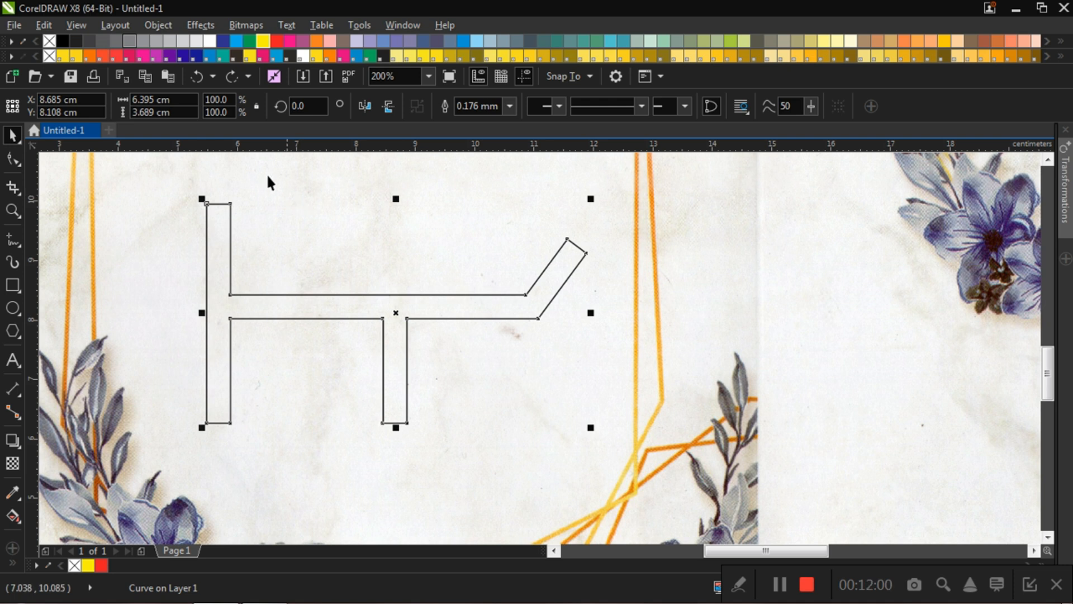
Step: Fill the upper road copy with black and convert it to a 300 dpi CMYK bitmap with anti-aliasing and a transparent background
{"action": "left_click", "coordinate": [62, 42]}
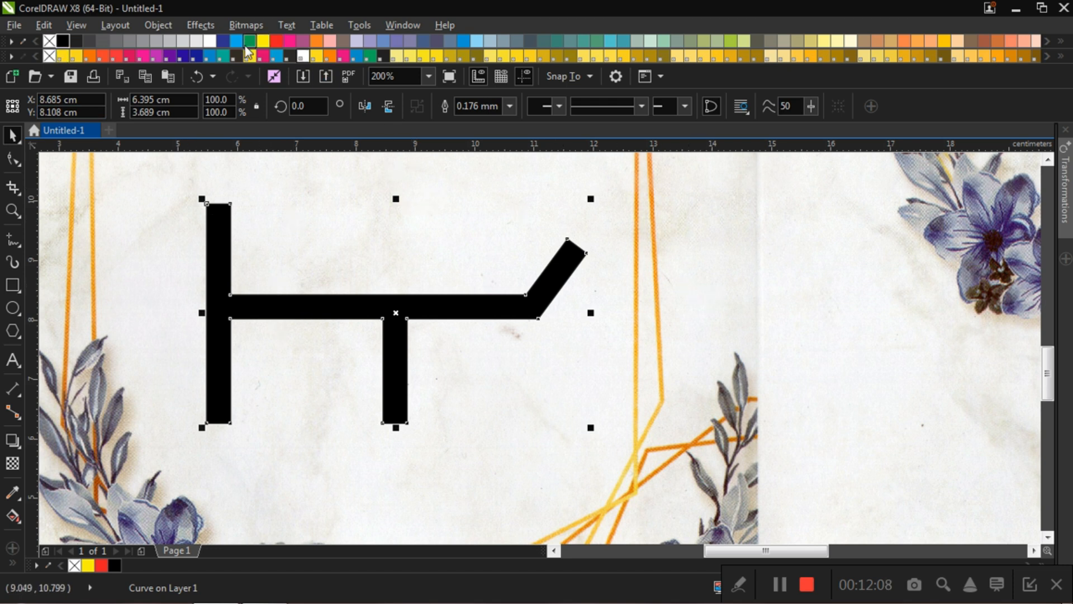
{"action": "left_click", "coordinate": [253, 26]}
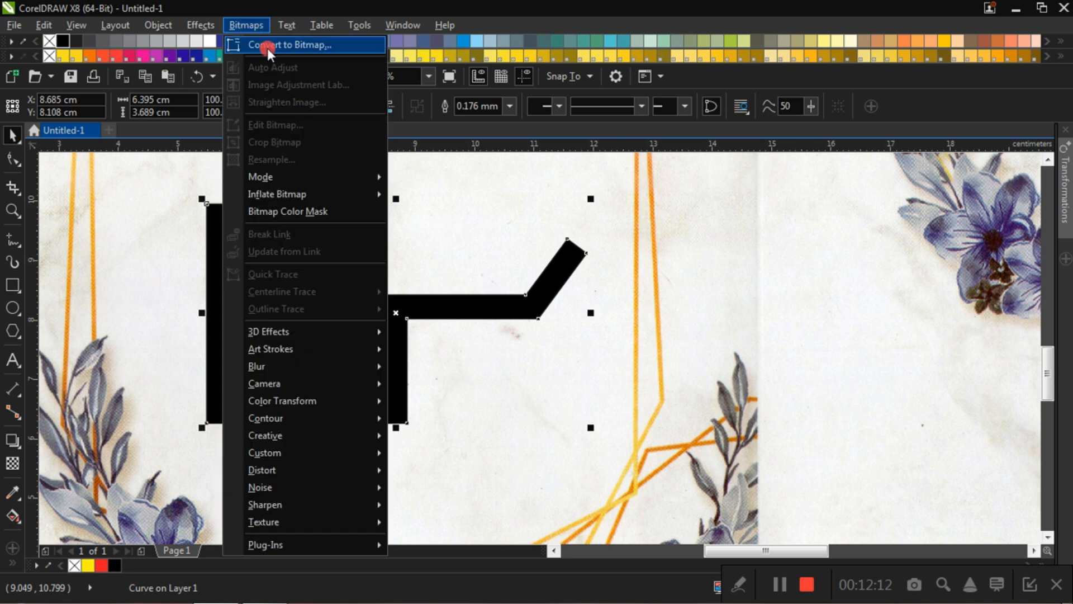
{"action": "left_click", "coordinate": [268, 49]}
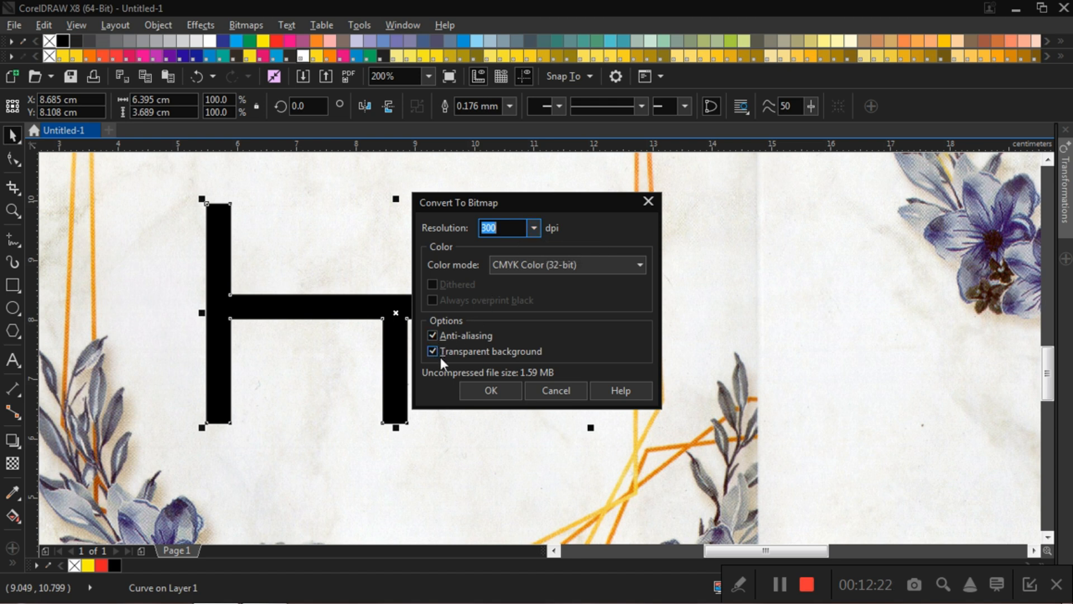
{"action": "left_click", "coordinate": [493, 391]}
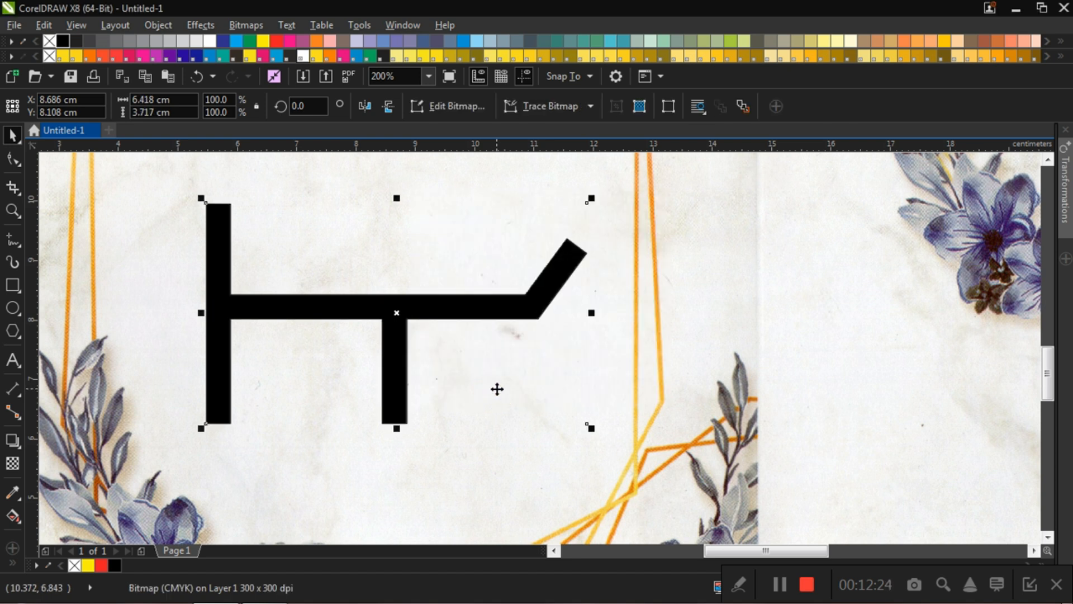
{"action": "left_click", "coordinate": [817, 354]}
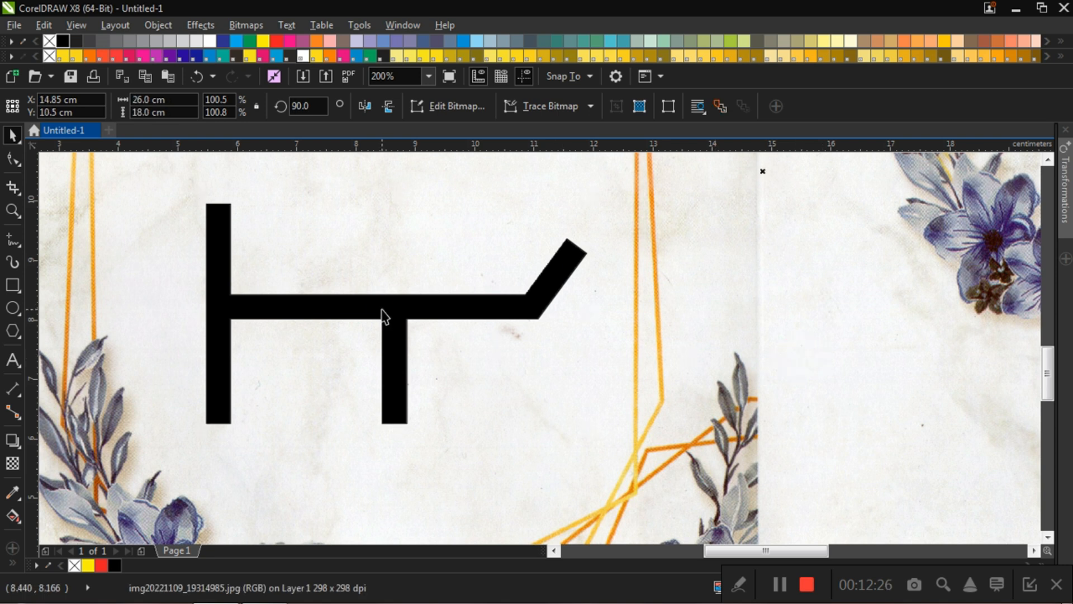
Step: Apply a Gaussian Blur with a radius of 8.0 pixels to the black road bitmap
{"action": "left_click", "coordinate": [381, 309]}
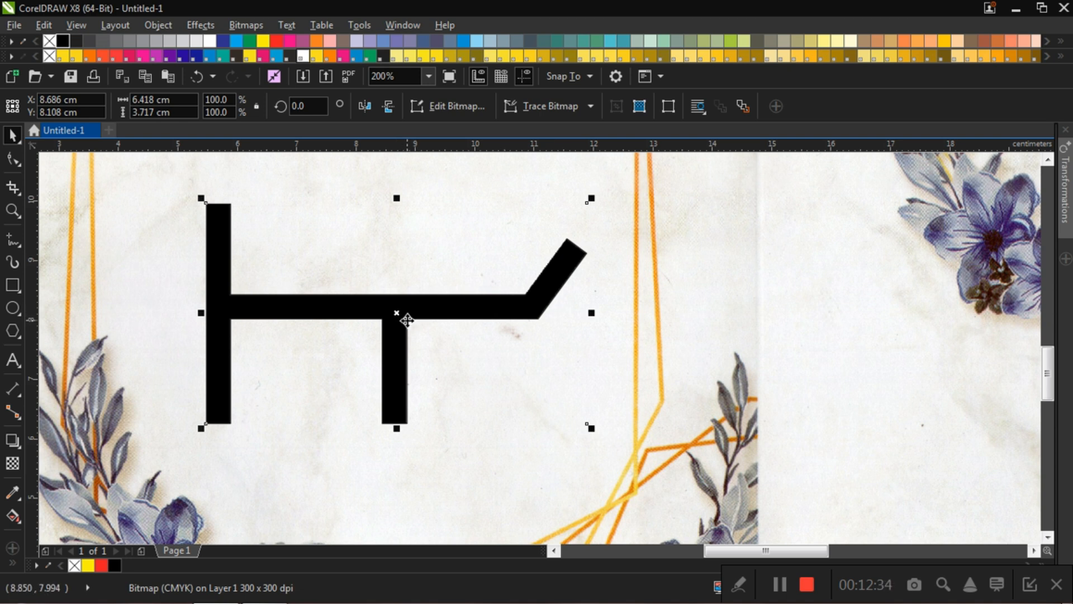
{"action": "left_click", "coordinate": [682, 296]}
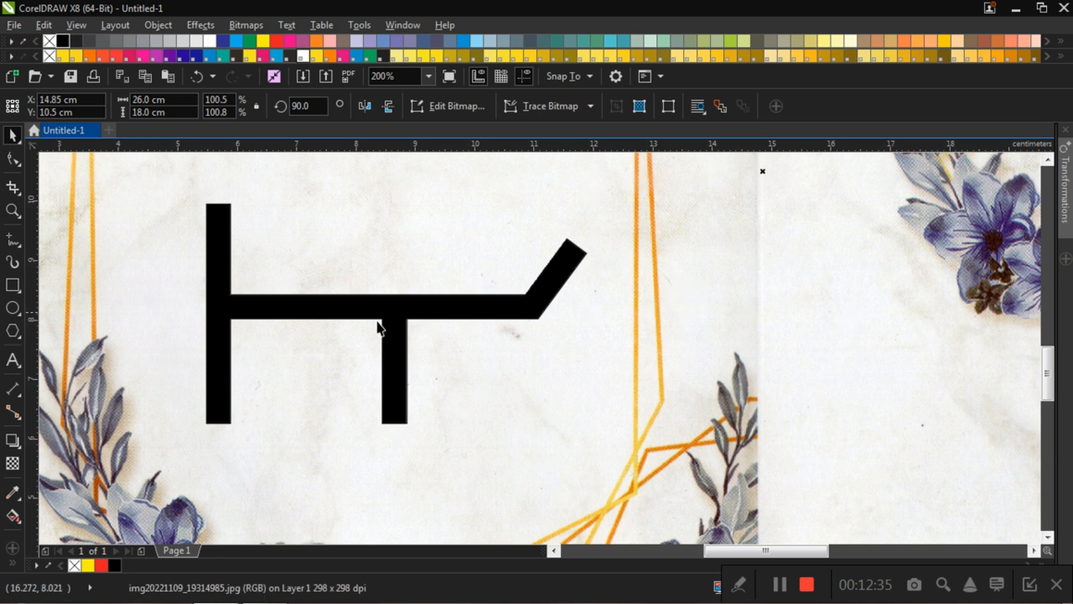
{"action": "left_click", "coordinate": [354, 310]}
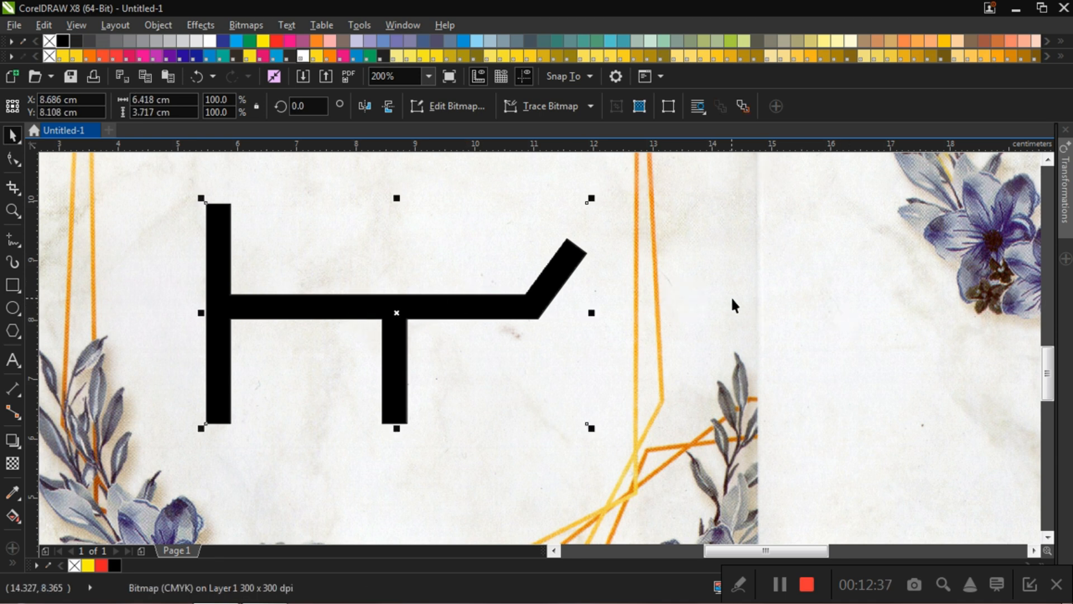
{"action": "left_click", "coordinate": [250, 26]}
{"action": "mouse_move", "coordinate": [279, 367]}
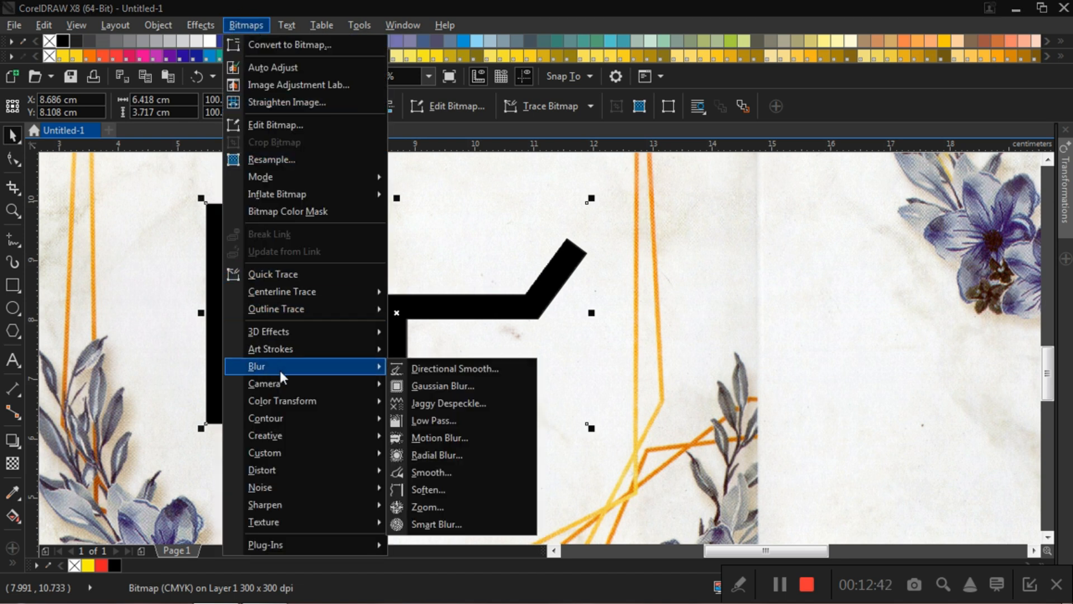
{"action": "left_click", "coordinate": [434, 388]}
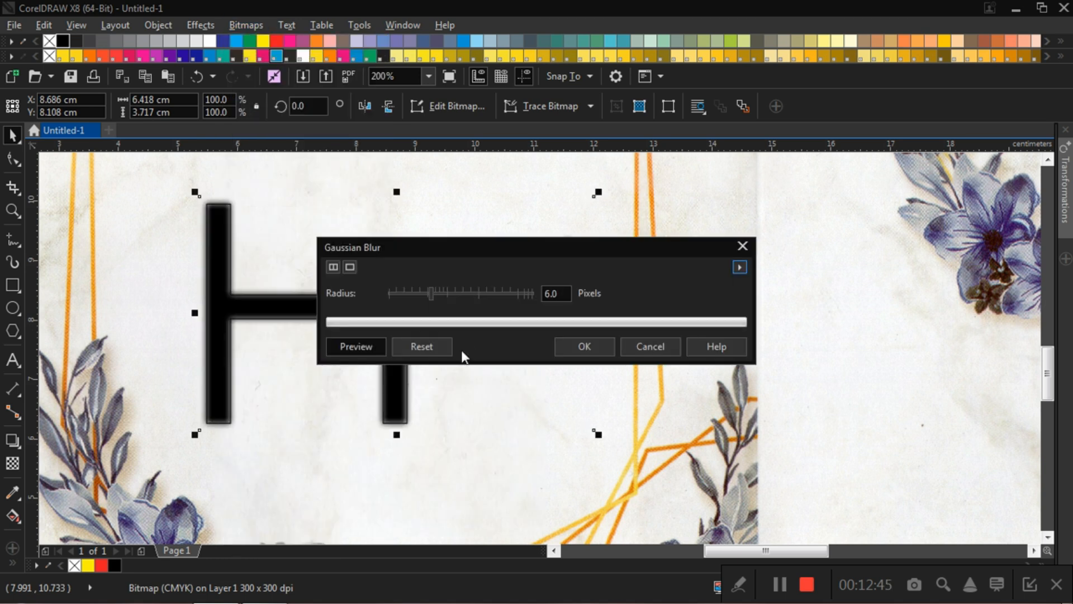
{"action": "left_click_drag", "start_coordinate": [512, 244], "coordinate": [459, 398]}
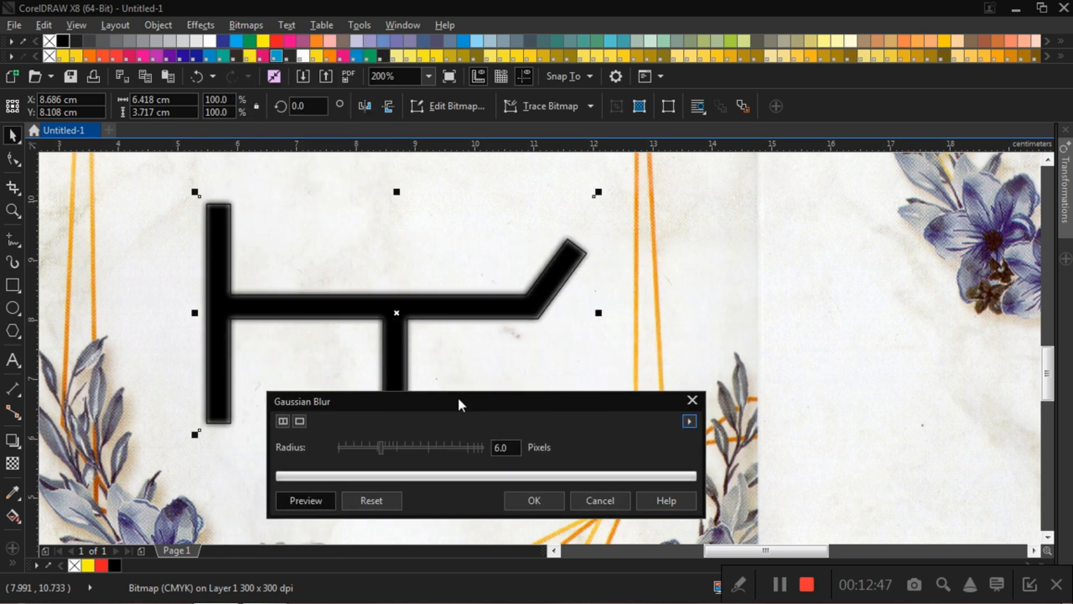
{"action": "left_click", "coordinate": [391, 447]}
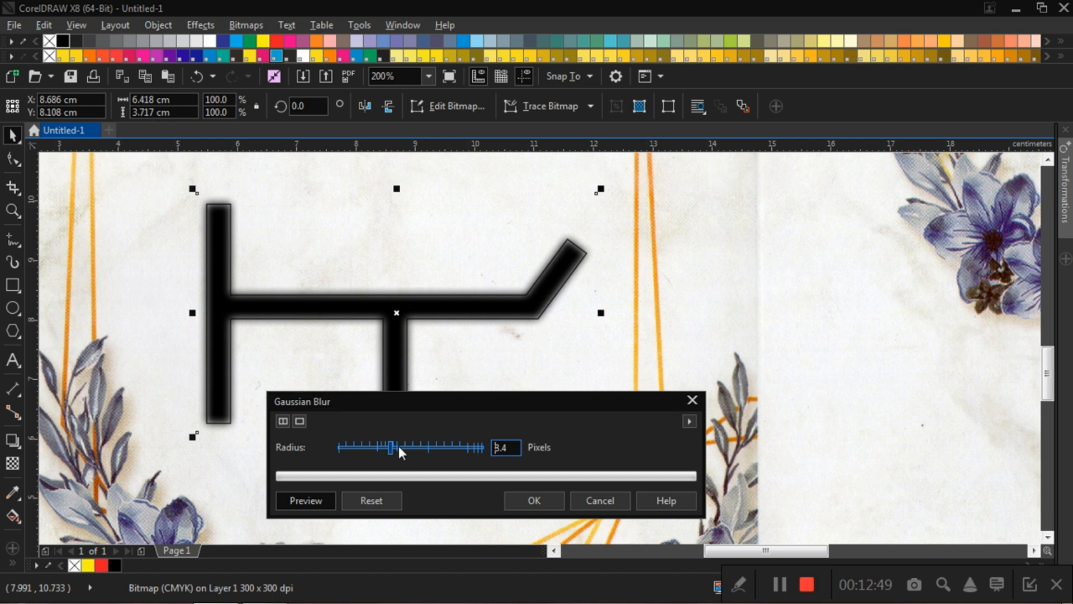
{"action": "left_click", "coordinate": [402, 444]}
{"action": "left_click", "coordinate": [393, 447]}
{"action": "left_click", "coordinate": [388, 448]}
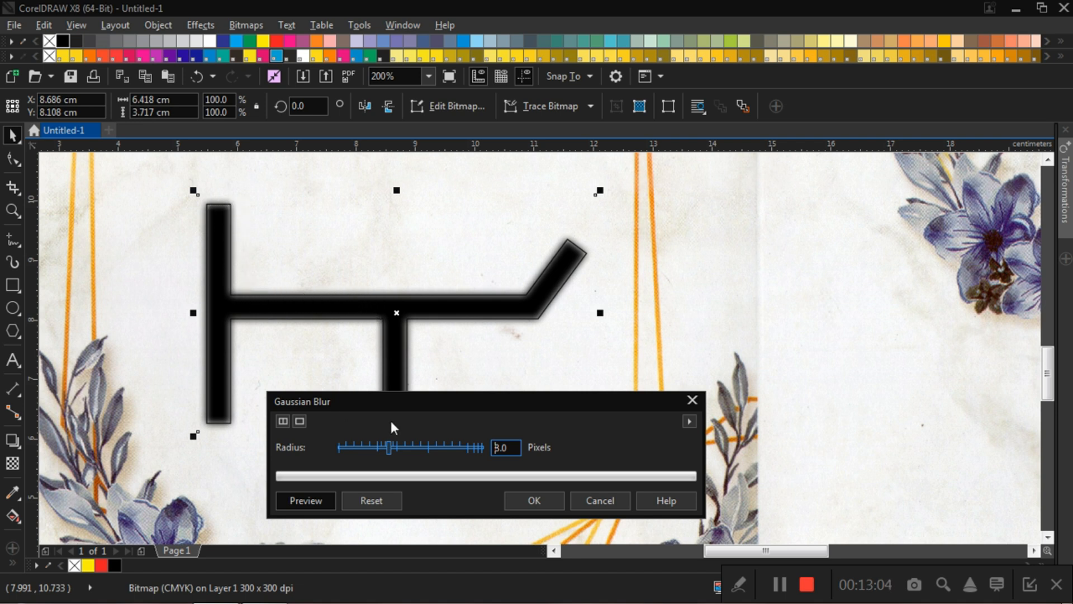
{"action": "left_click", "coordinate": [531, 499]}
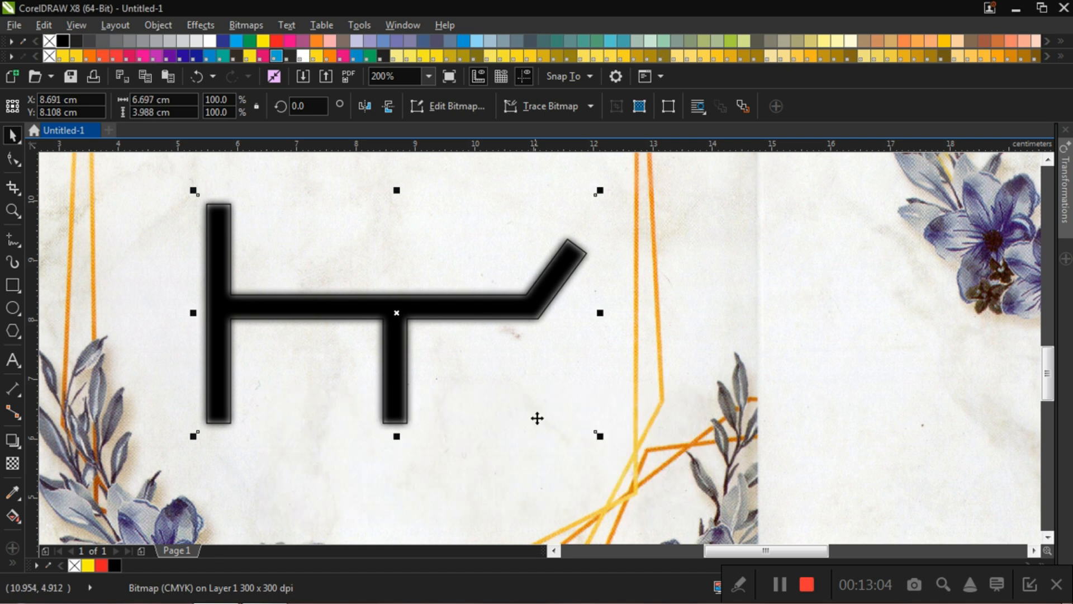
{"action": "left_click", "coordinate": [897, 378]}
Step: Send the blurred road bitmap to the back of the stacking order
{"action": "scroll", "coordinate": [403, 270], "scroll_direction": "down", "scroll_amount": 1}
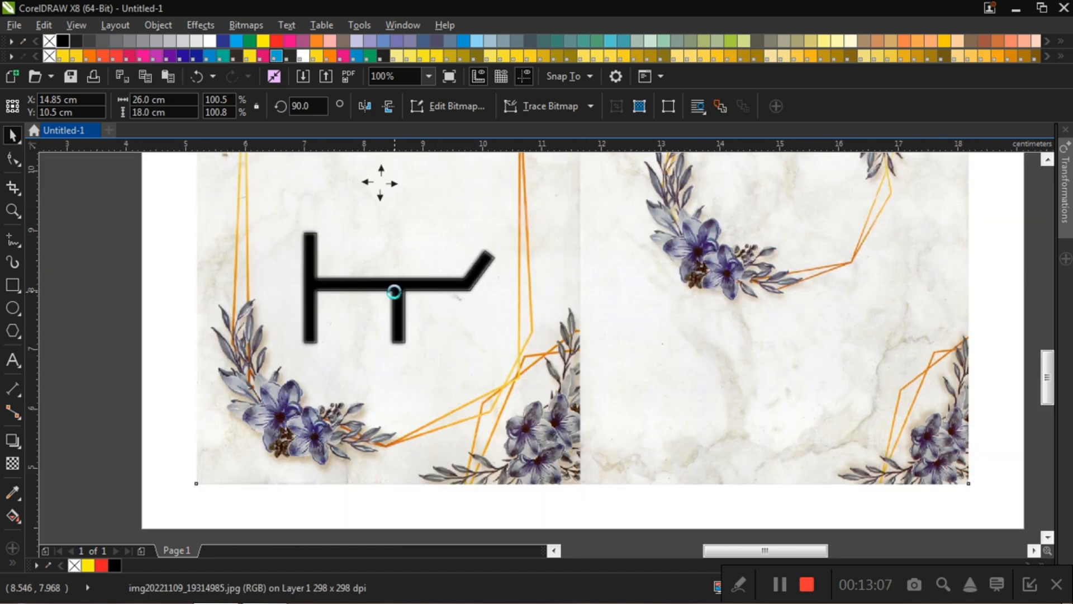
{"action": "scroll", "coordinate": [394, 291], "scroll_direction": "up", "scroll_amount": 1}
{"action": "left_click", "coordinate": [362, 278]}
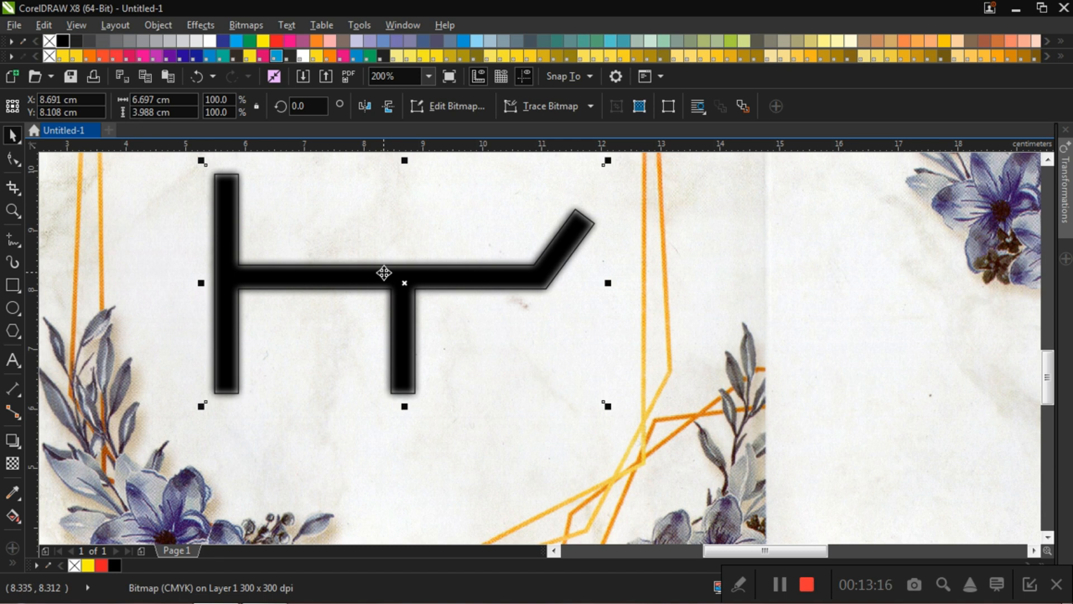
{"action": "left_click", "coordinate": [806, 335]}
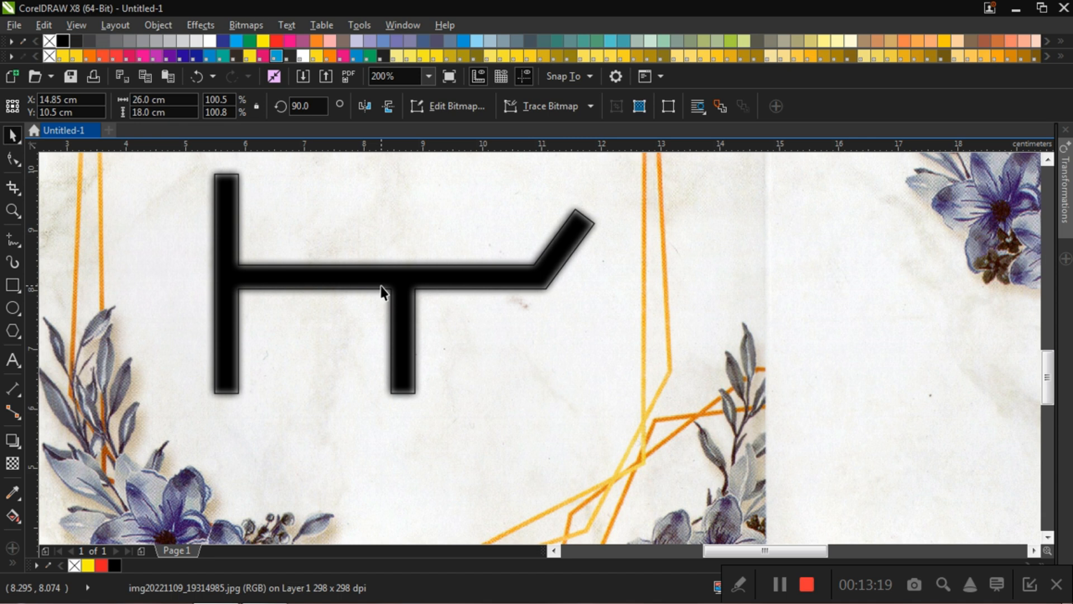
{"action": "left_click", "coordinate": [835, 312]}
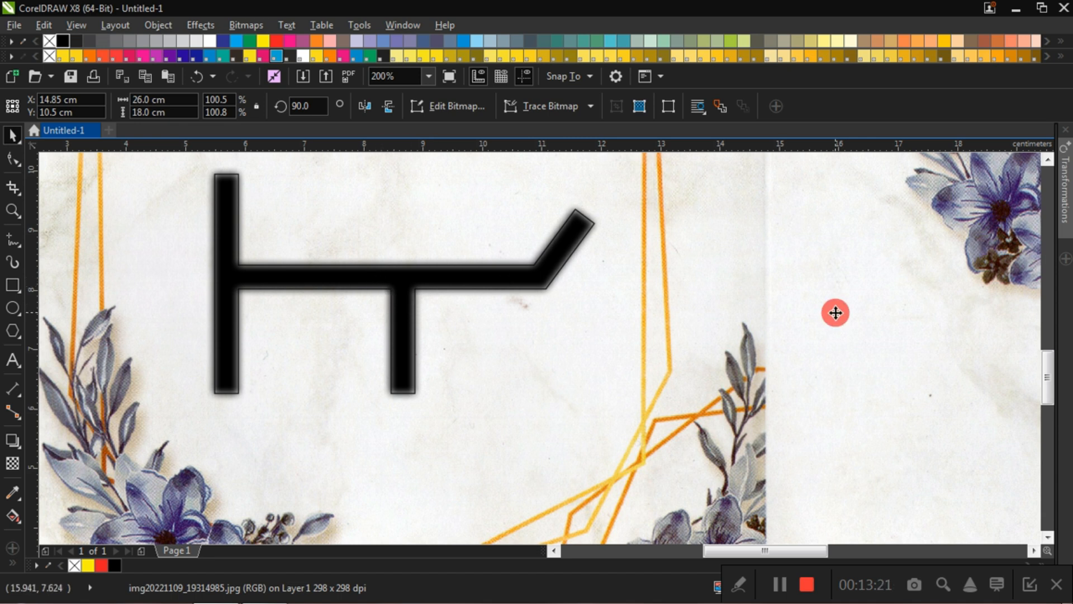
{"action": "left_click", "coordinate": [346, 276]}
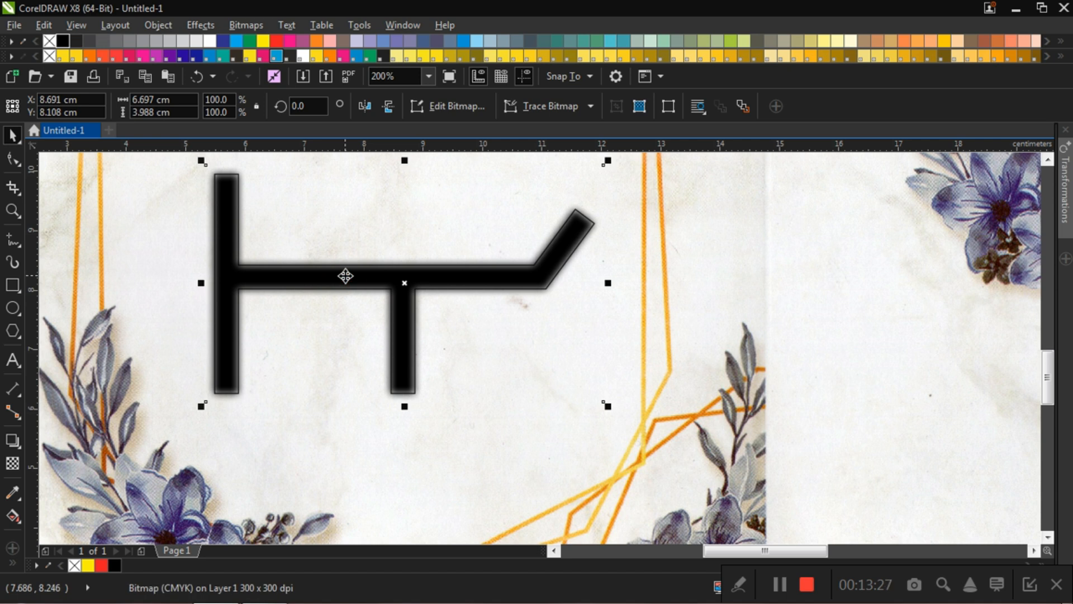
{"action": "key", "text": "shift+Page_Down"}
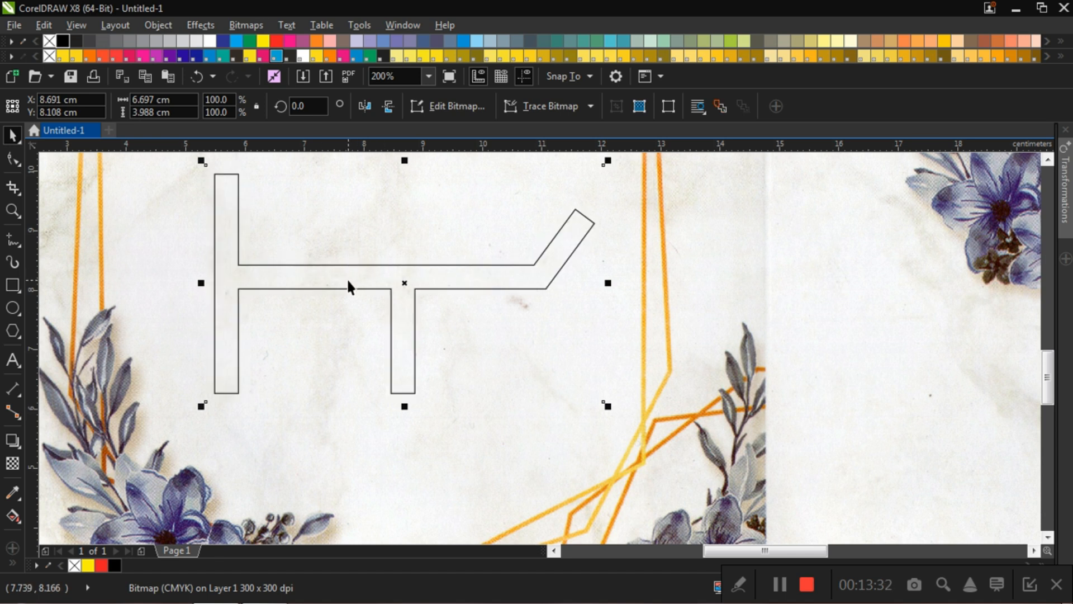
Step: Send the floral background image to the back, behind the blurred road bitmap
{"action": "scroll", "coordinate": [371, 280], "scroll_direction": "down", "scroll_amount": 2}
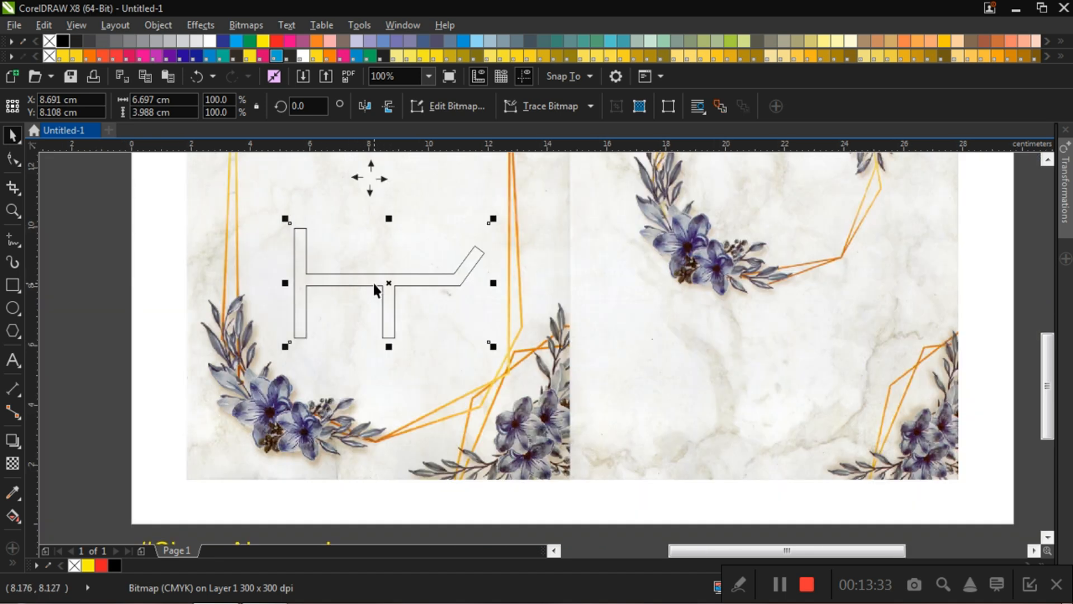
{"action": "left_click", "coordinate": [78, 279]}
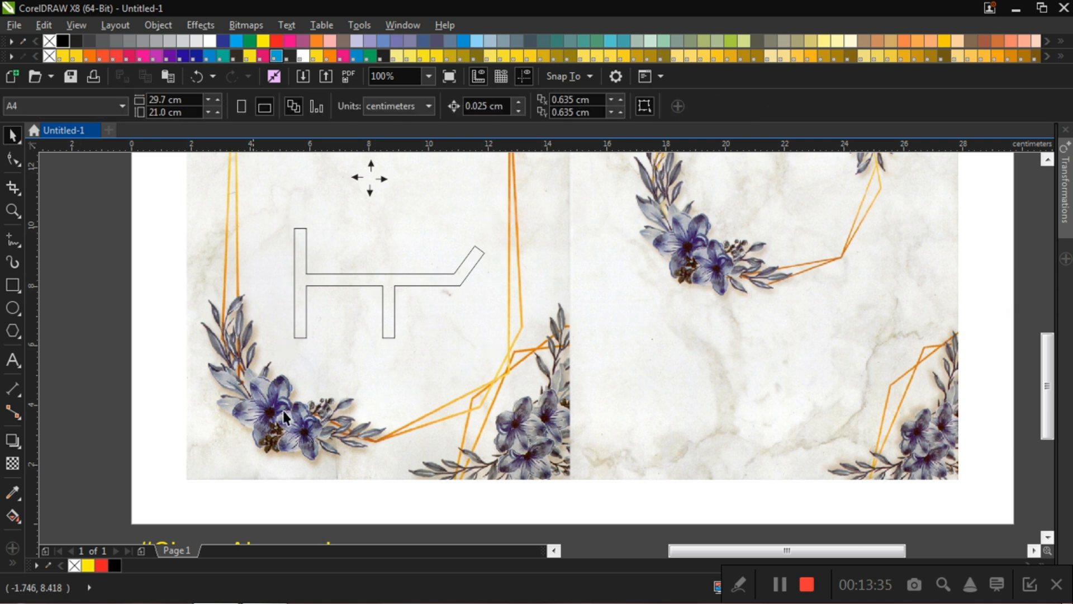
{"action": "left_click", "coordinate": [329, 446]}
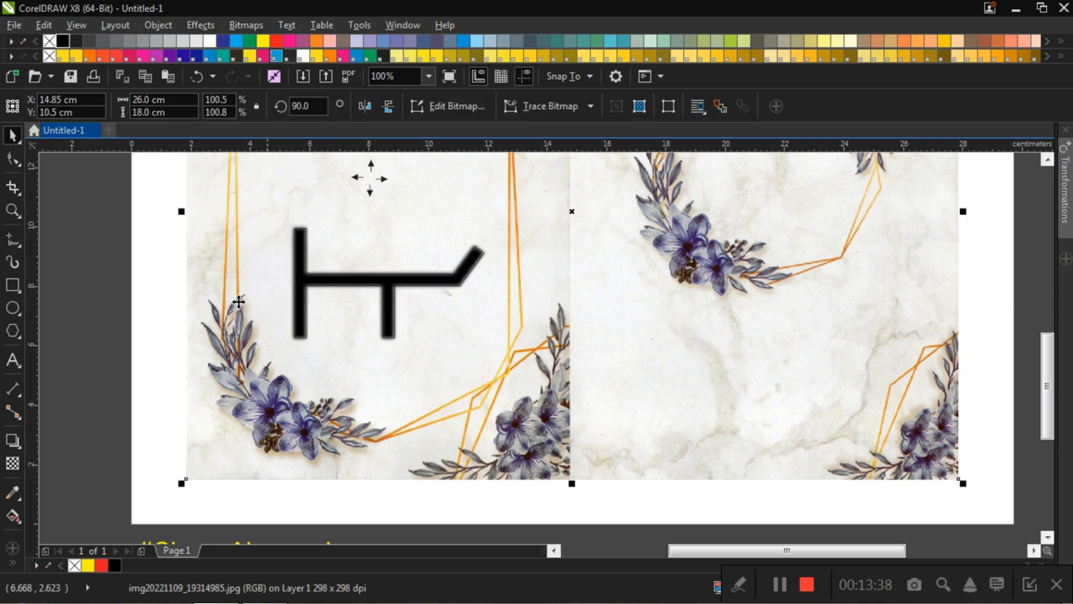
{"action": "left_click", "coordinate": [108, 253]}
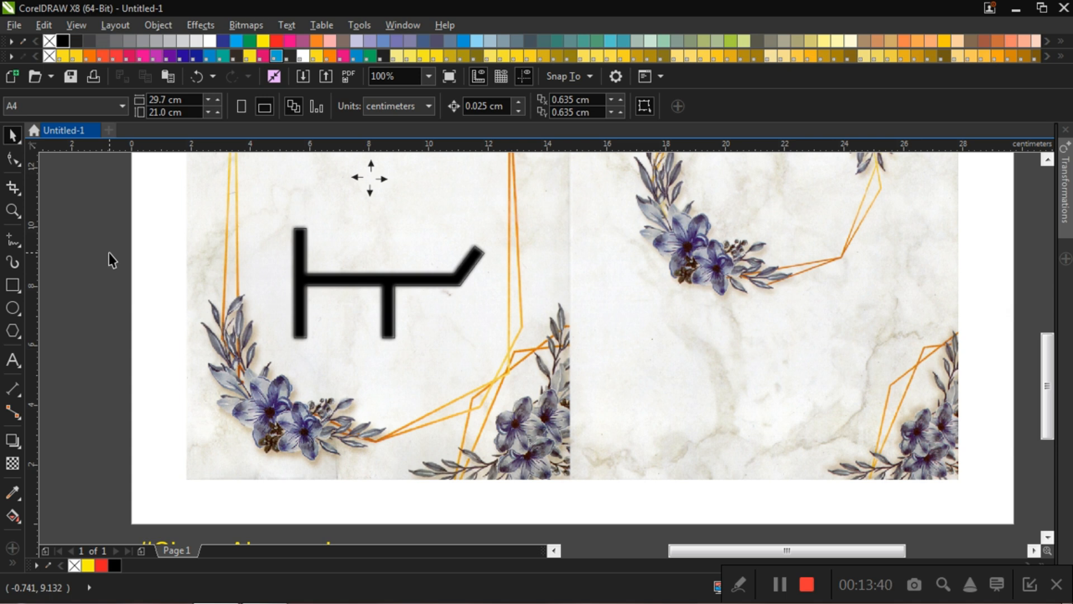
Step: Fill the road outline curve above the blurred shadow with white
{"action": "scroll", "coordinate": [313, 277], "scroll_direction": "up", "scroll_amount": 1}
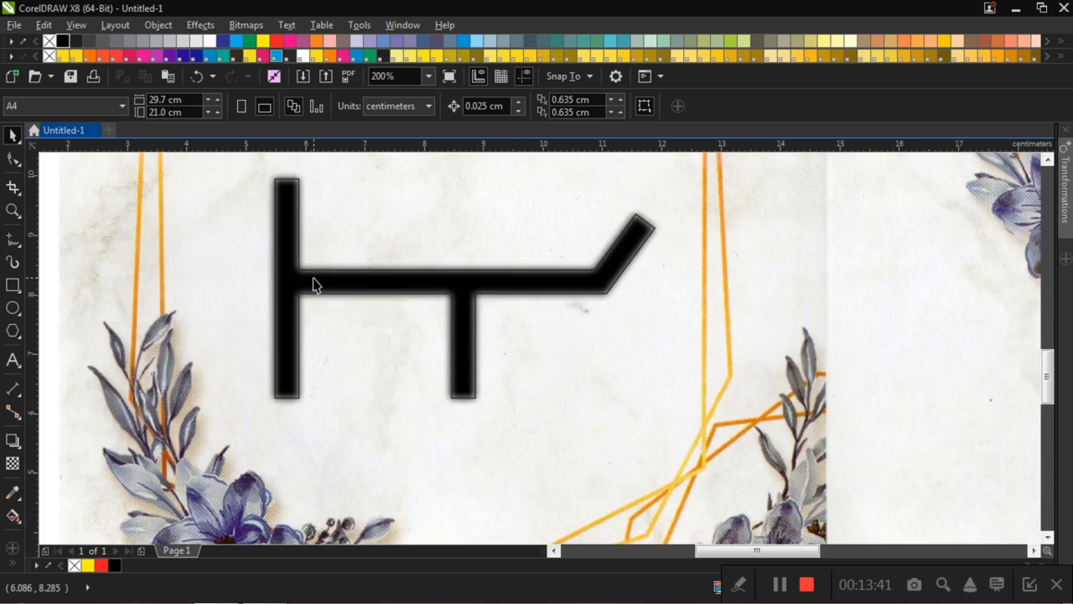
{"action": "left_click", "coordinate": [403, 286]}
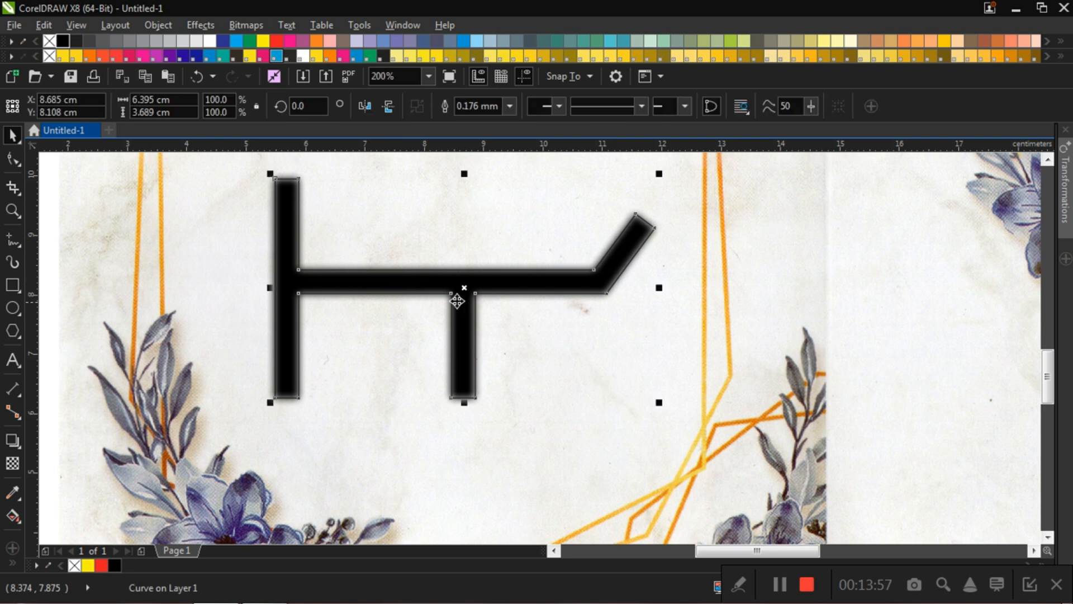
{"action": "left_click_drag", "start_coordinate": [447, 333], "coordinate": [445, 336]}
{"action": "key", "text": "ctrl+z"}
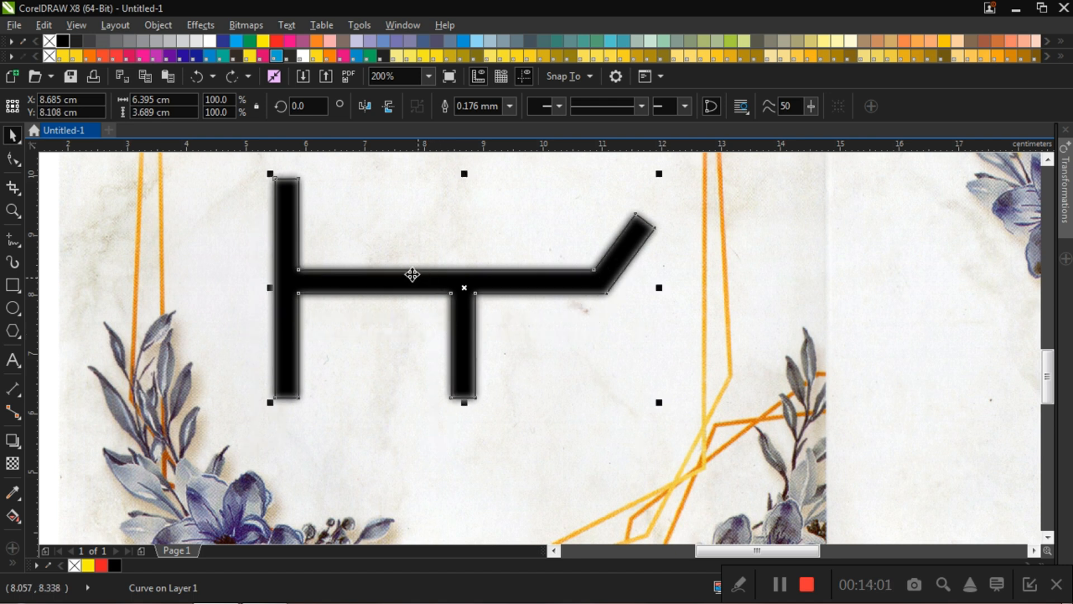
{"action": "left_click", "coordinate": [213, 40]}
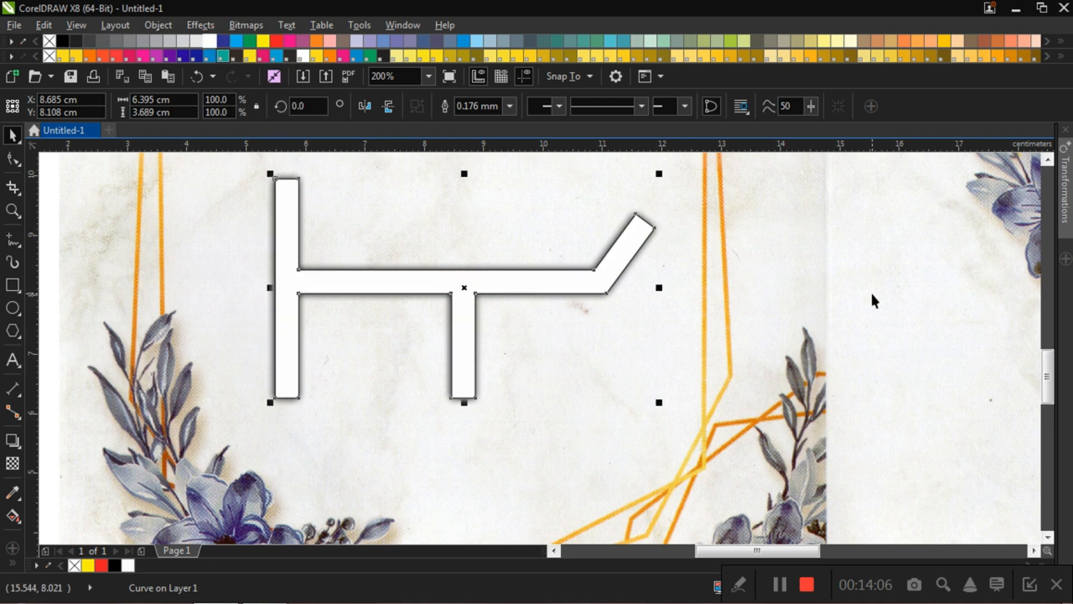
{"action": "left_click", "coordinate": [816, 294]}
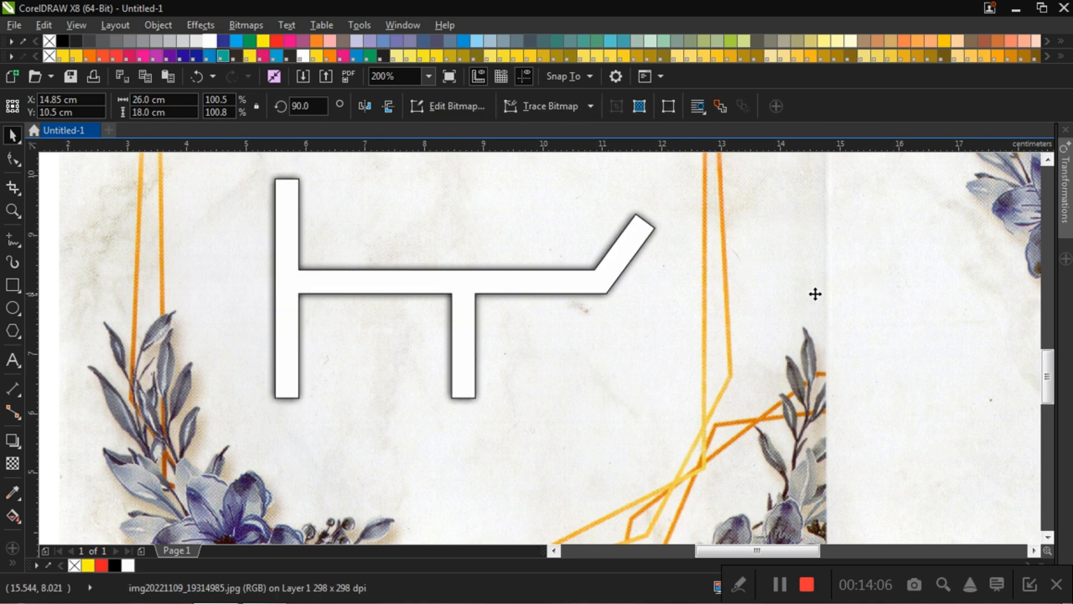
{"action": "left_click", "coordinate": [442, 285]}
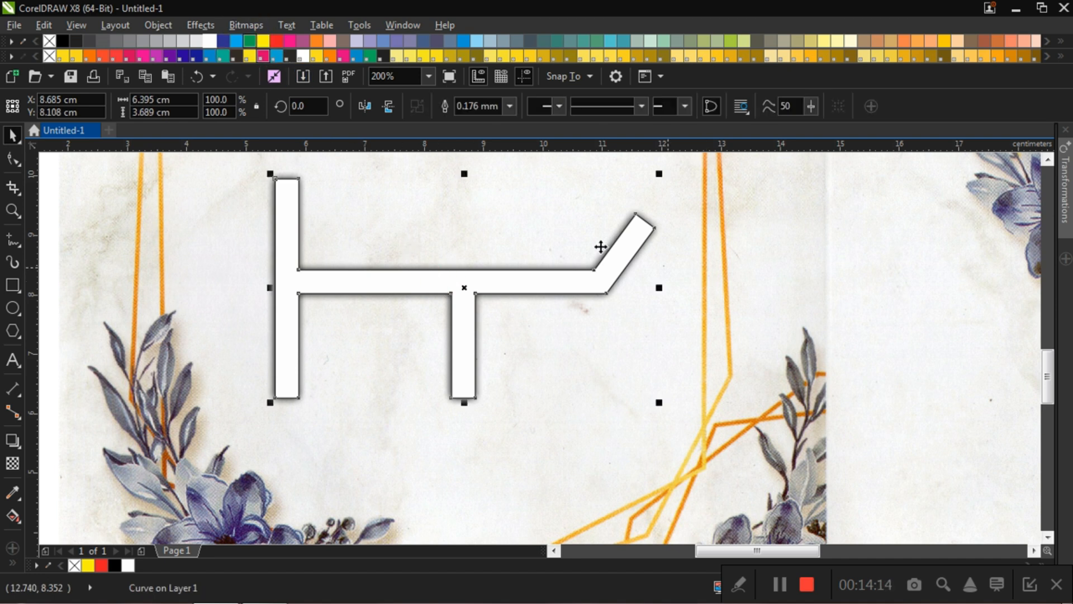
{"action": "left_click", "coordinate": [887, 300]}
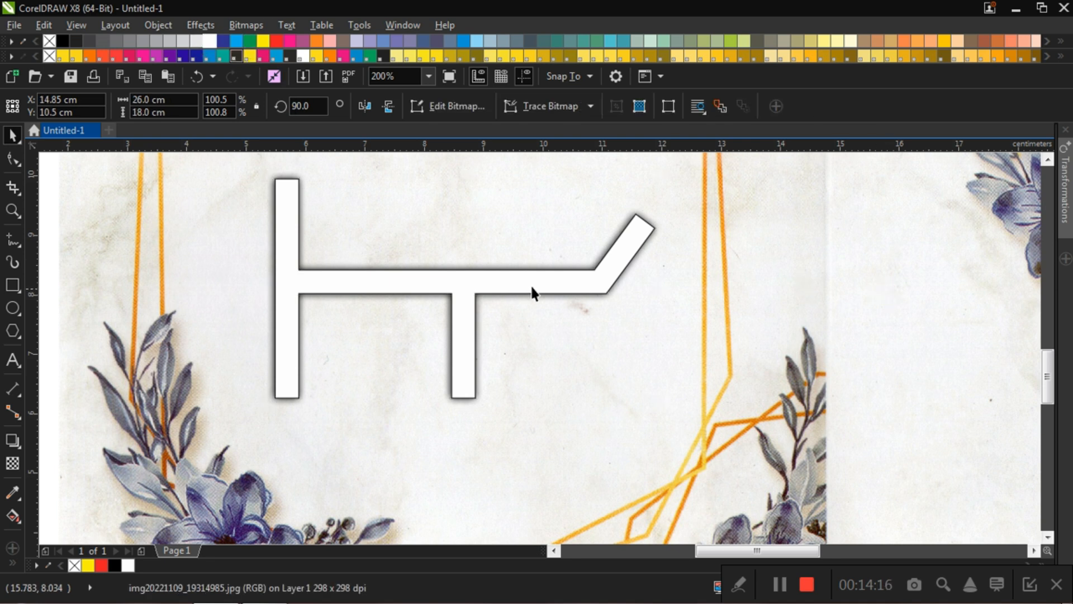
{"action": "left_click", "coordinate": [418, 279]}
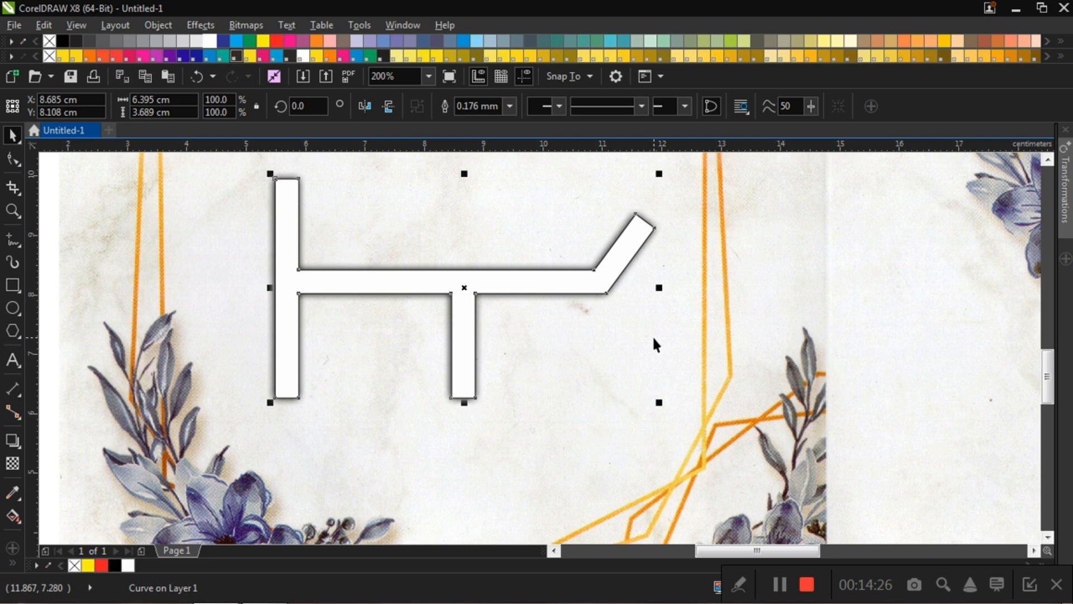
Step: Nudge the white road curve down and left of its blurred shadow, centering it at about X 8.53 cm, Y 8.03 cm
{"action": "key", "text": "Down"}
{"action": "key", "text": "Down"}
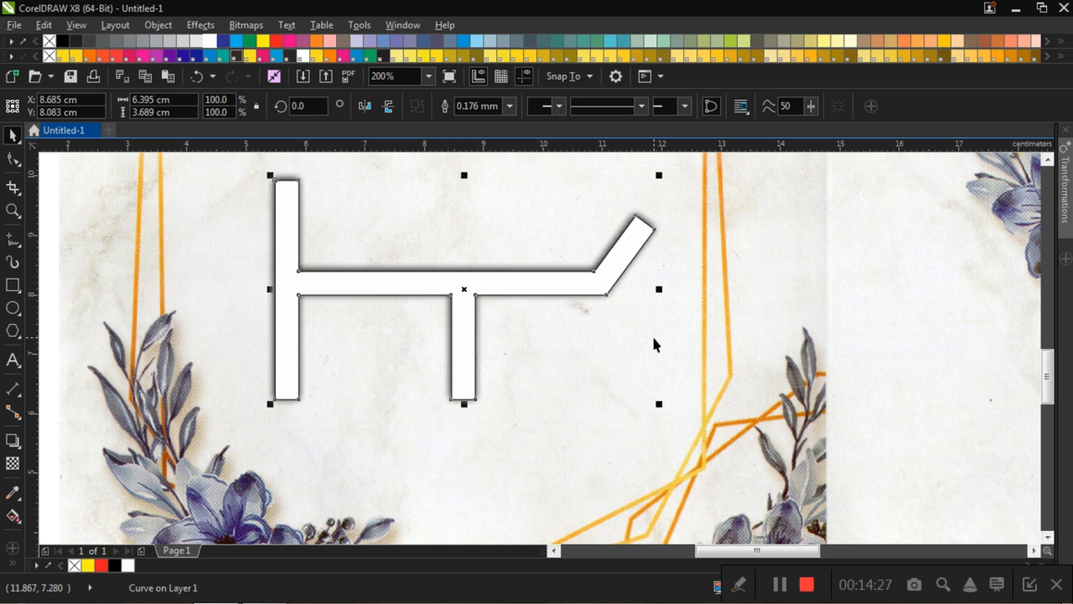
{"action": "key", "text": "Right"}
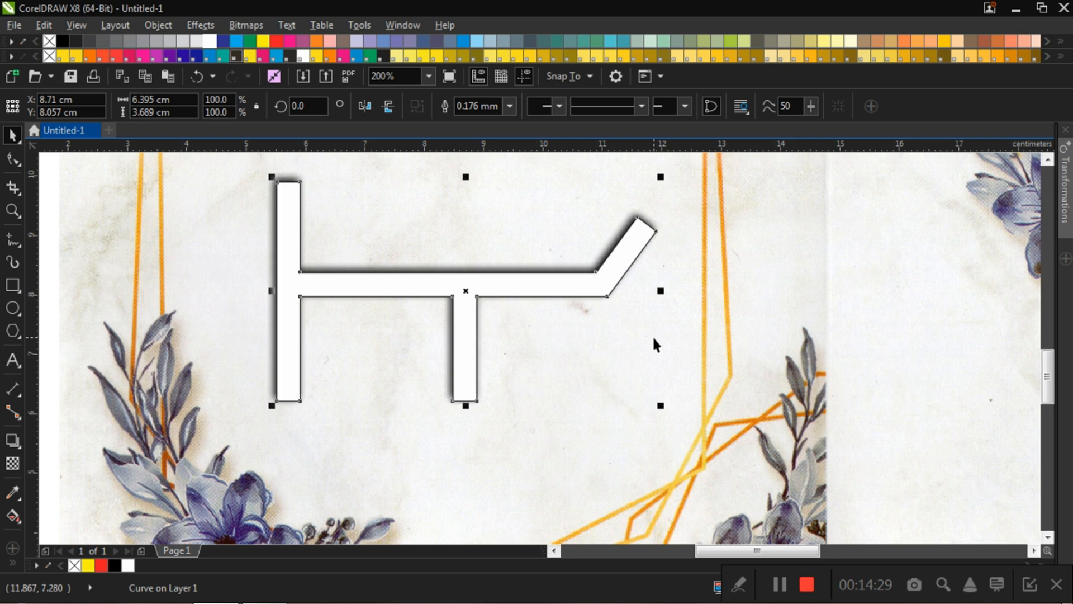
{"action": "key", "text": "Left"}
{"action": "key", "text": "Left"}
{"action": "key", "text": "Left"}
{"action": "key", "text": "Left"}
{"action": "key", "text": "Left"}
{"action": "key", "text": "Left"}
{"action": "key", "text": "Left"}
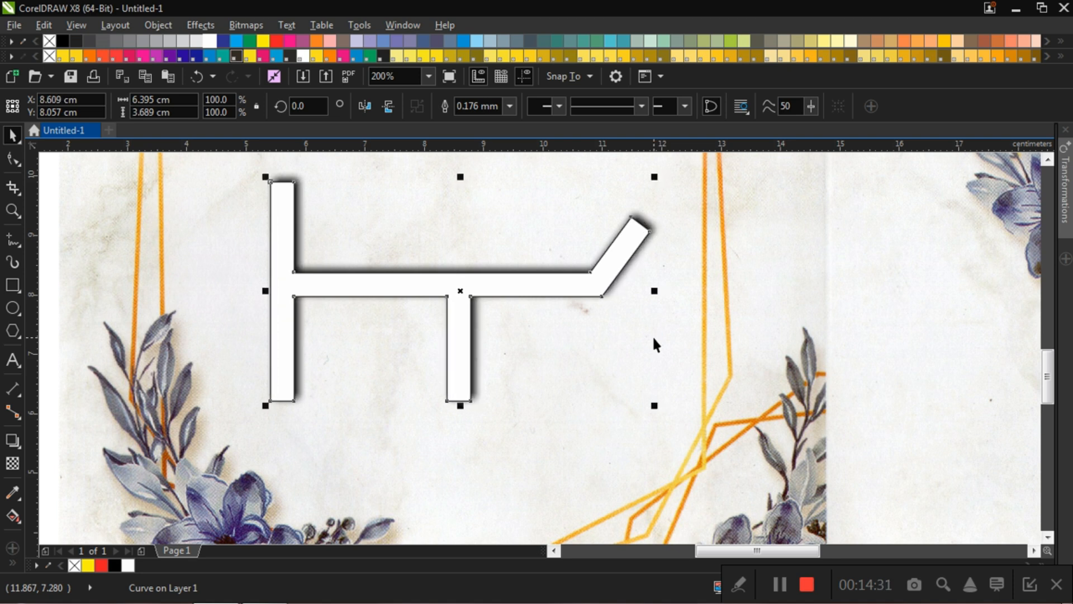
{"action": "key", "text": "Down"}
{"action": "key", "text": "Down"}
{"action": "key", "text": "Down"}
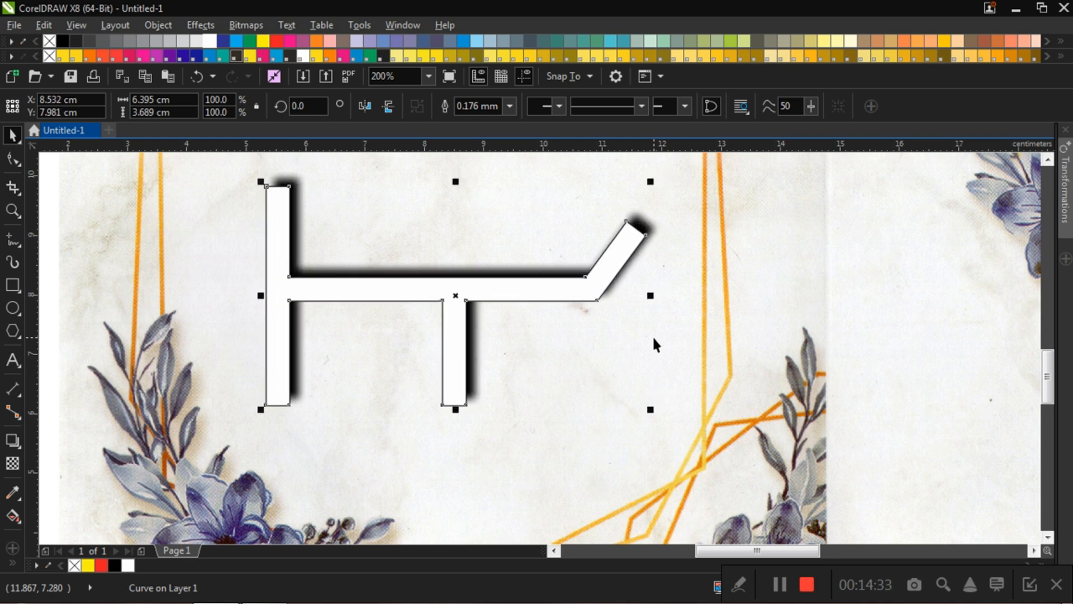
{"action": "key", "text": "Left"}
{"action": "key", "text": "Left"}
{"action": "key", "text": "Up"}
{"action": "key", "text": "Up"}
{"action": "key", "text": "Right"}
{"action": "key", "text": "Right"}
{"action": "key", "text": "Up"}
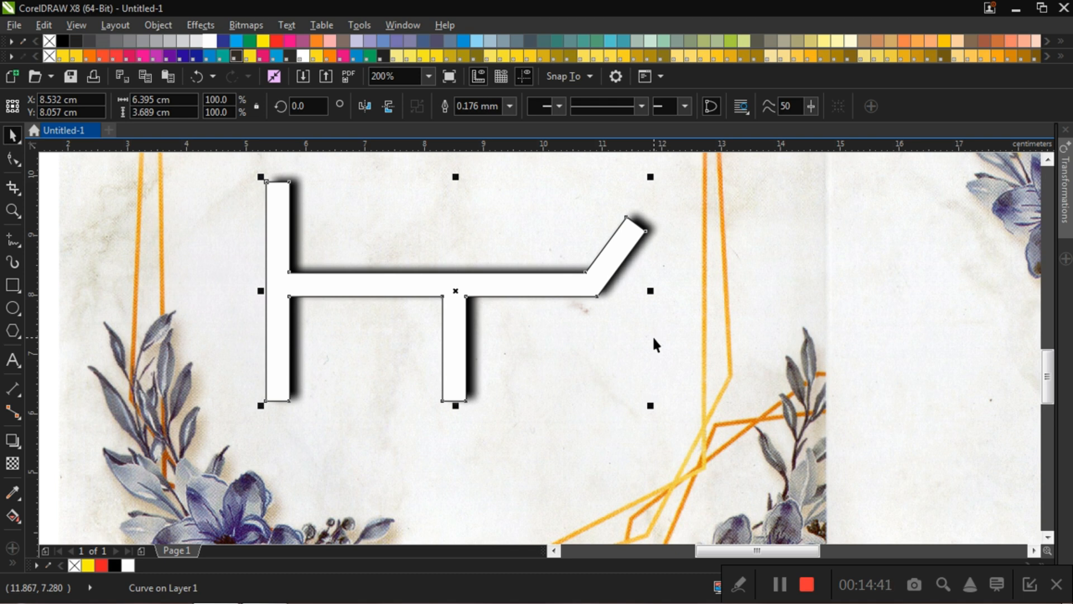
{"action": "key", "text": "Right"}
{"action": "key", "text": "Right"}
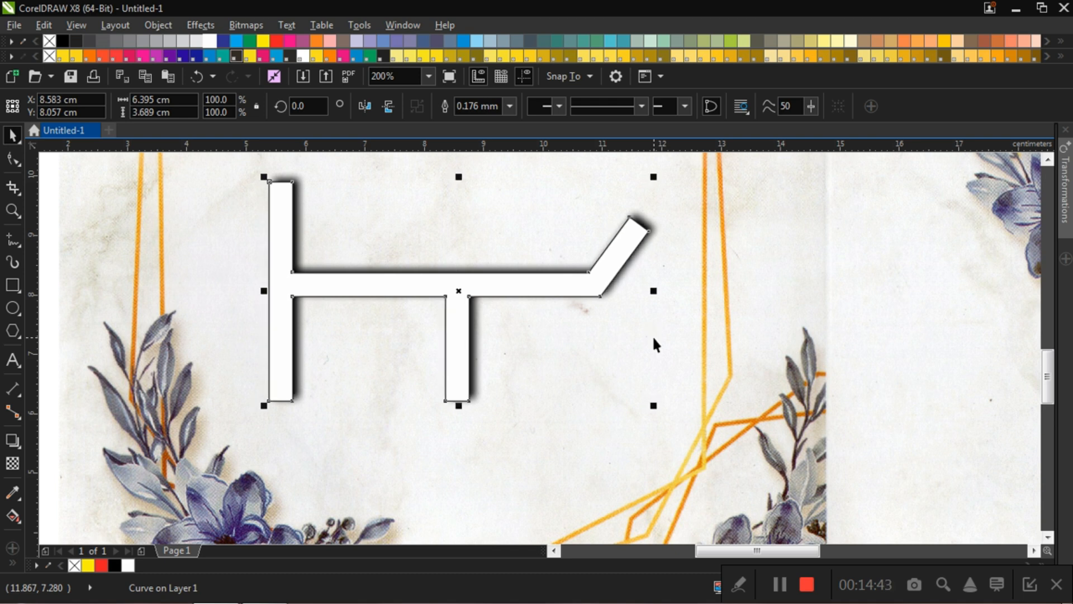
{"action": "key", "text": "Down"}
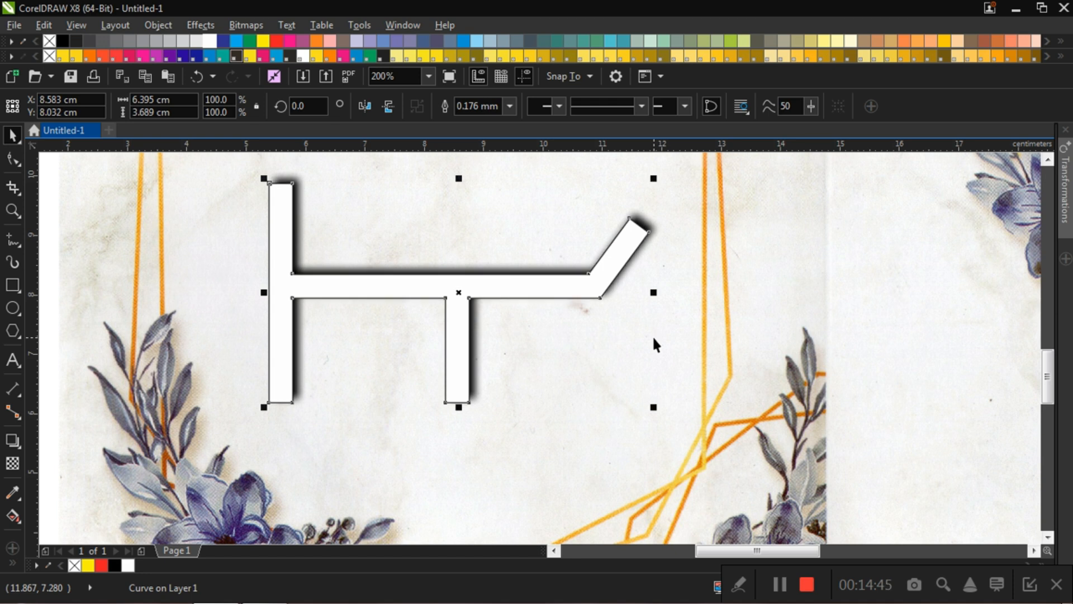
{"action": "key", "text": "Left"}
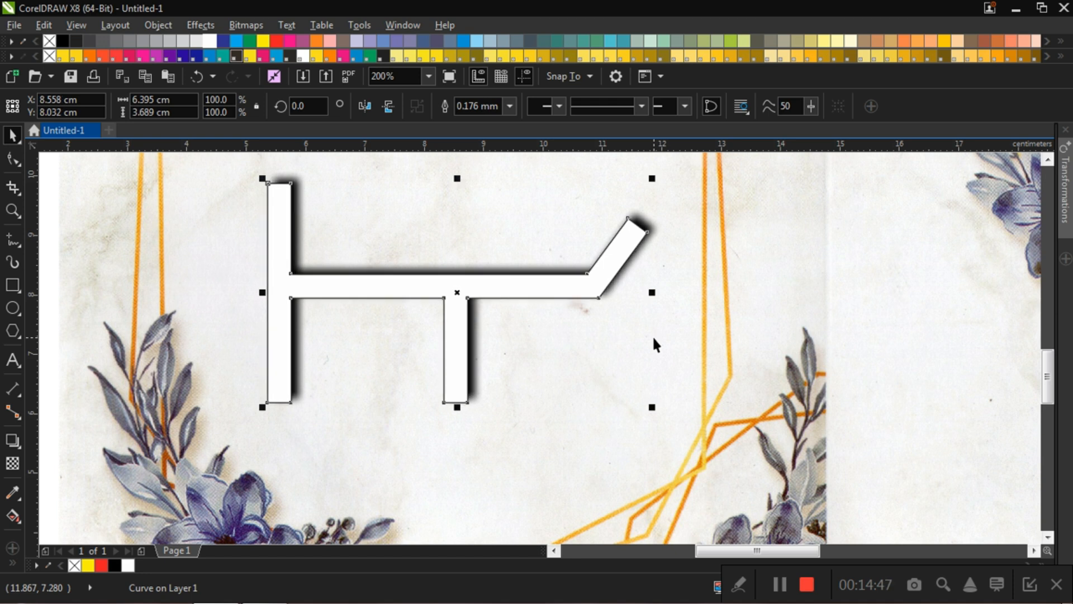
{"action": "key", "text": "Up"}
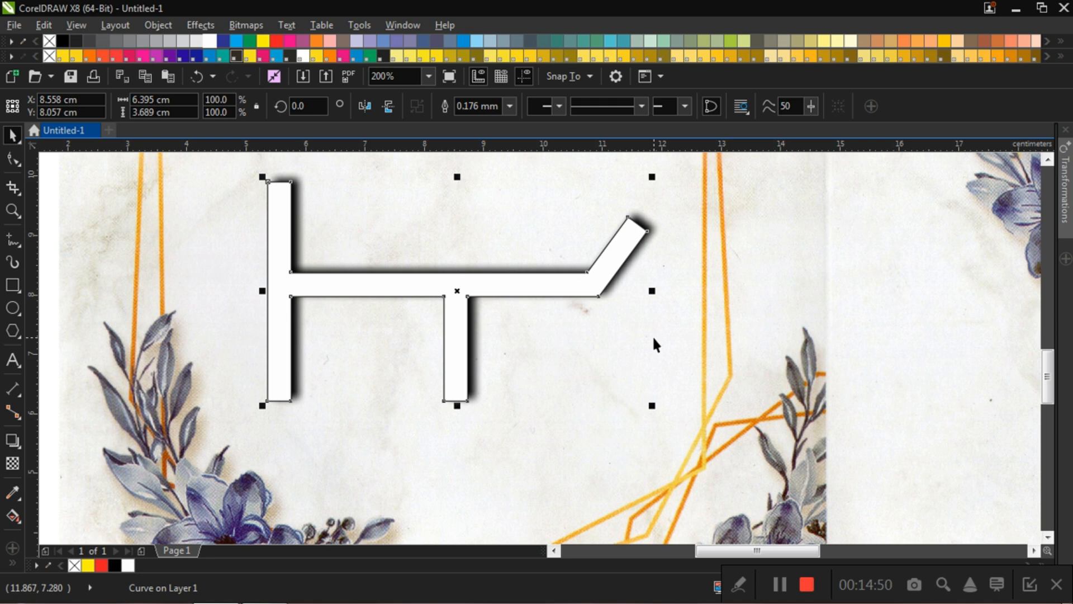
{"action": "key", "text": "Down"}
{"action": "key", "text": "Left"}
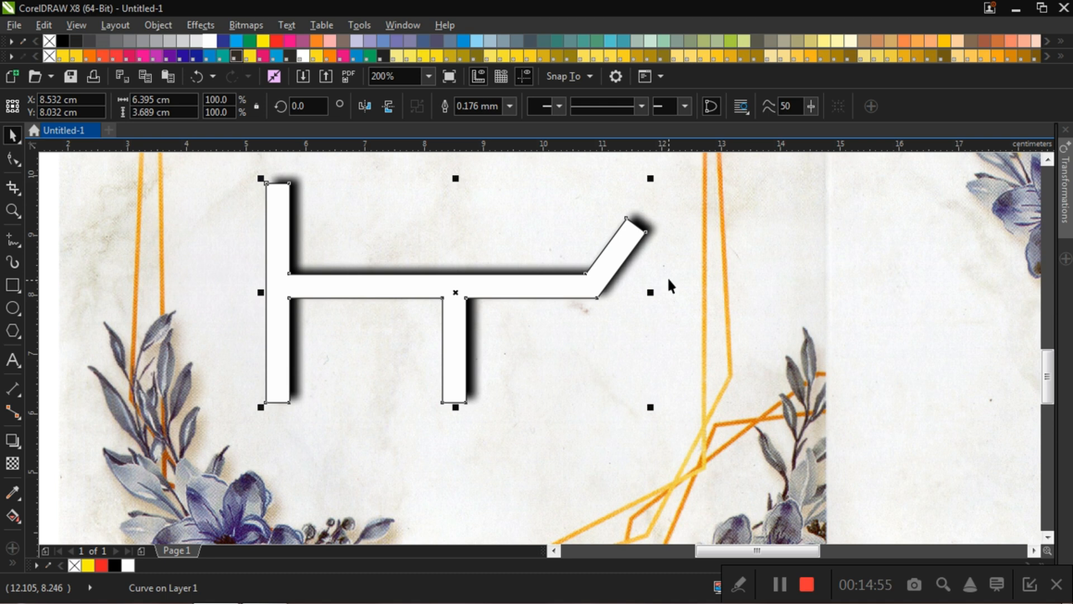
{"action": "left_click", "coordinate": [930, 297]}
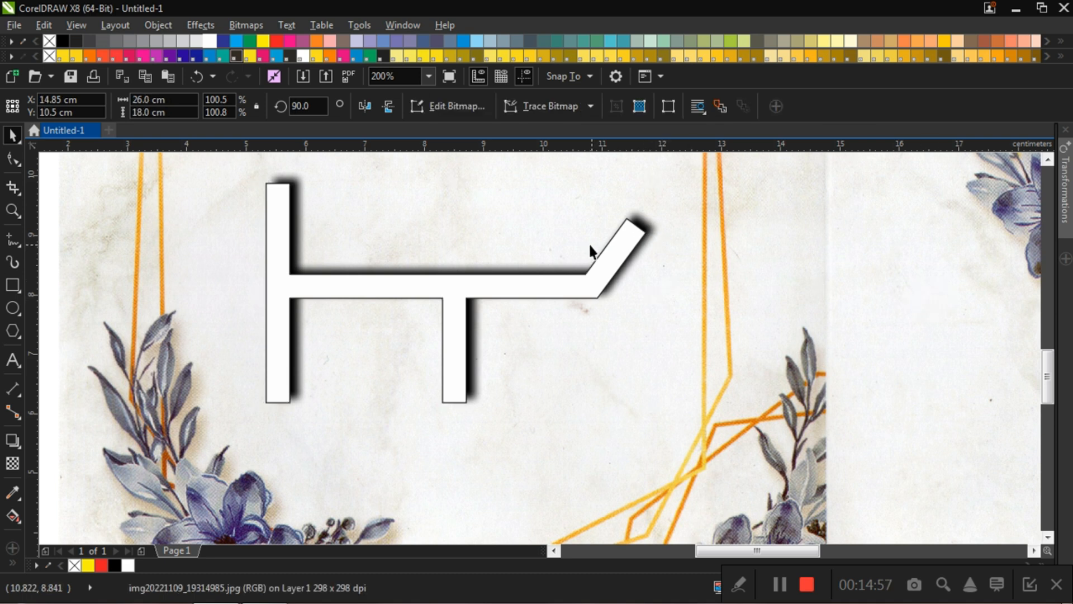
Step: Group the white road curve with its blurred black shadow
{"action": "scroll", "coordinate": [442, 257], "scroll_direction": "down", "scroll_amount": 2}
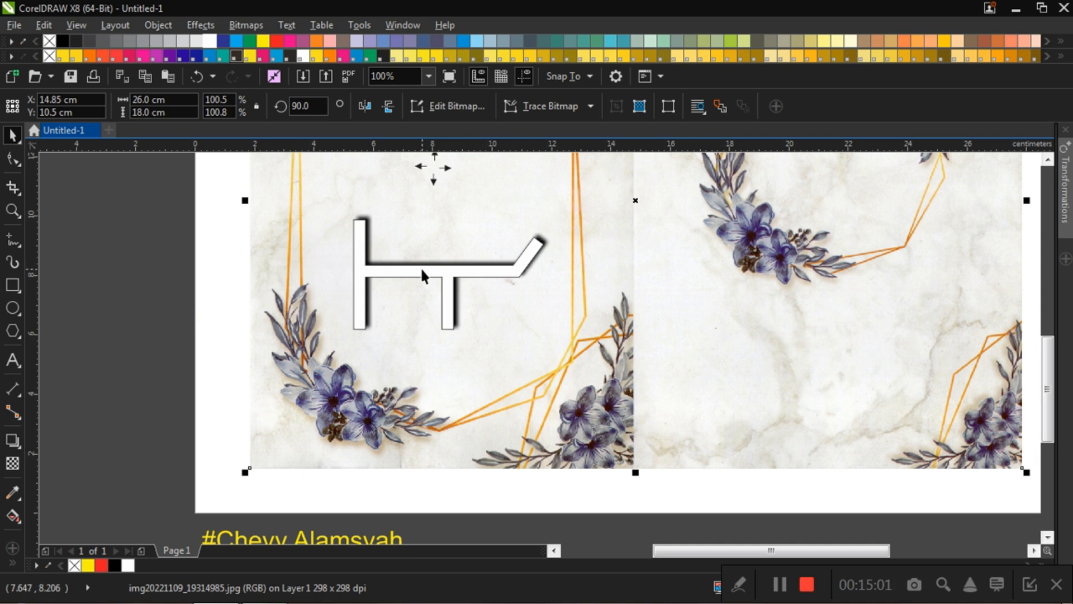
{"action": "scroll", "coordinate": [414, 252], "scroll_direction": "up", "scroll_amount": 2}
{"action": "scroll", "coordinate": [416, 249], "scroll_direction": "down", "scroll_amount": 2}
{"action": "scroll", "coordinate": [420, 246], "scroll_direction": "up", "scroll_amount": 2}
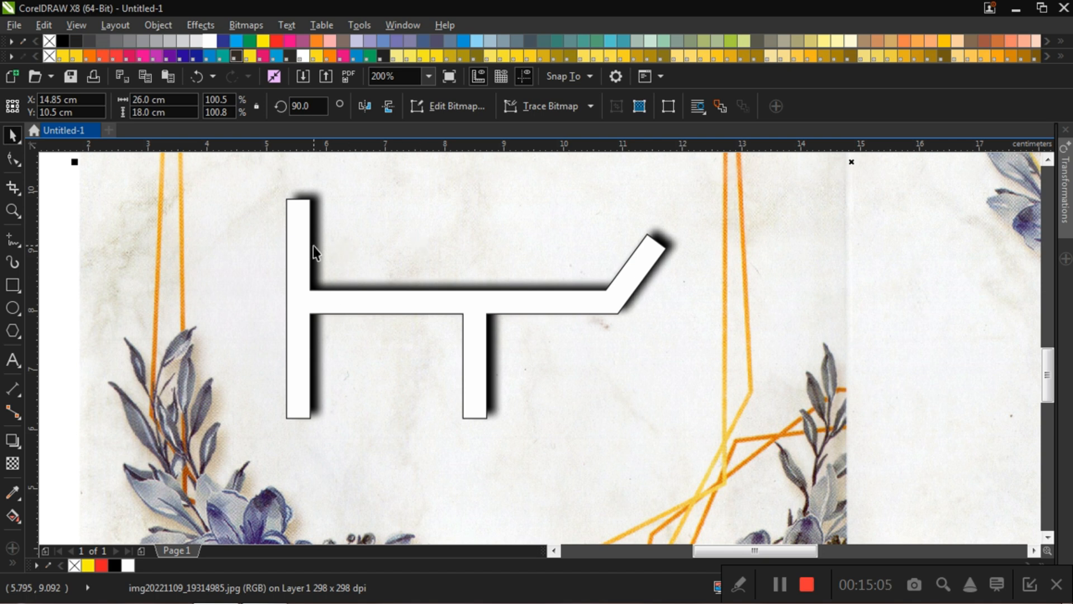
{"action": "scroll", "coordinate": [313, 246], "scroll_direction": "down", "scroll_amount": 2}
{"action": "left_click", "coordinate": [100, 237]}
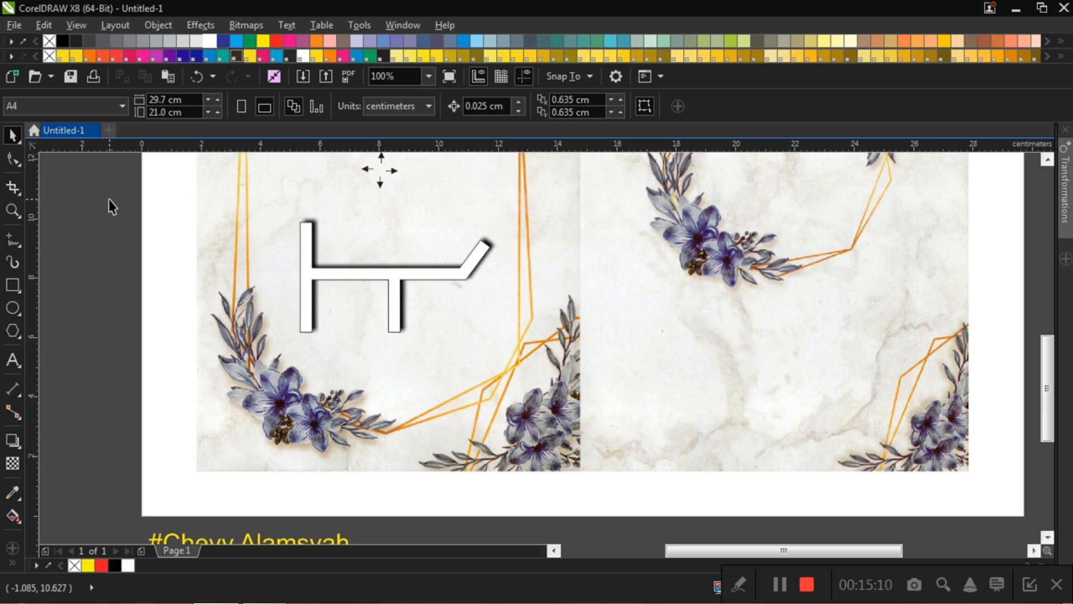
{"action": "left_click_drag", "start_coordinate": [101, 197], "coordinate": [541, 384]}
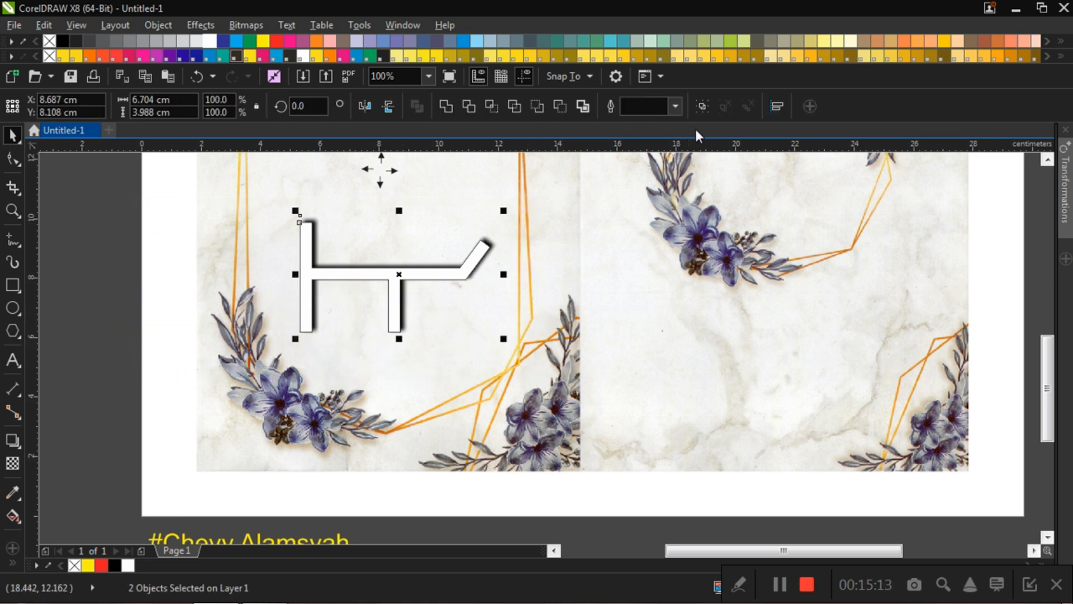
{"action": "left_click", "coordinate": [703, 106]}
{"action": "left_click", "coordinate": [108, 265]}
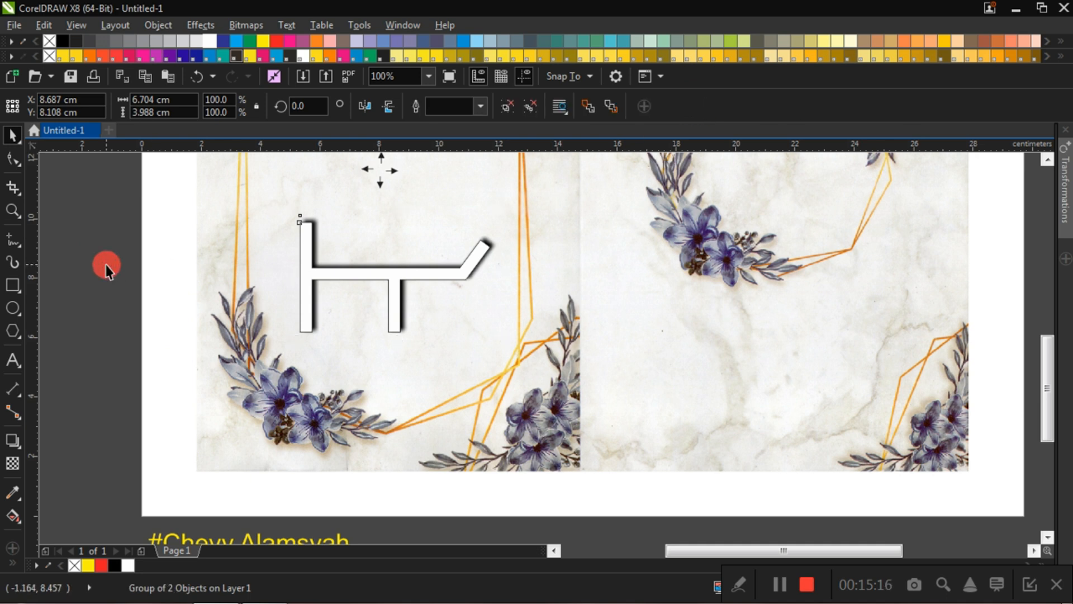
Step: Move the grouped road map slightly down and left, centering it at about X 8.53 cm, Y 7.82 cm
{"action": "mouse_move", "coordinate": [398, 282]}
{"action": "left_mouse_down"}
{"action": "mouse_move", "coordinate": [391, 278]}
{"action": "mouse_move", "coordinate": [402, 307]}
{"action": "mouse_move", "coordinate": [394, 263]}
{"action": "mouse_move", "coordinate": [395, 289]}
{"action": "left_mouse_up"}
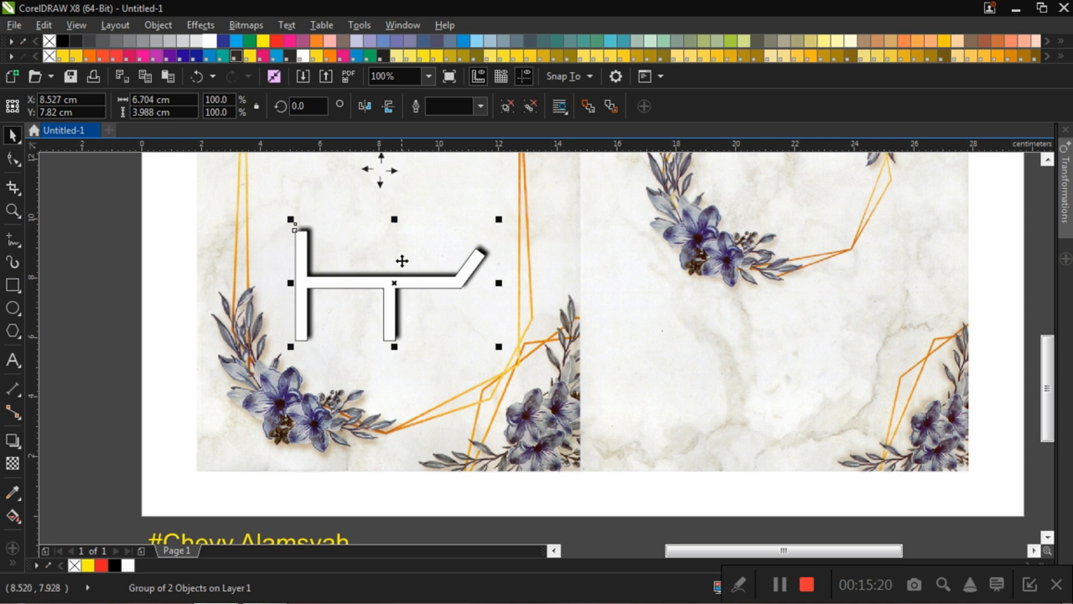
{"action": "left_click", "coordinate": [91, 310]}
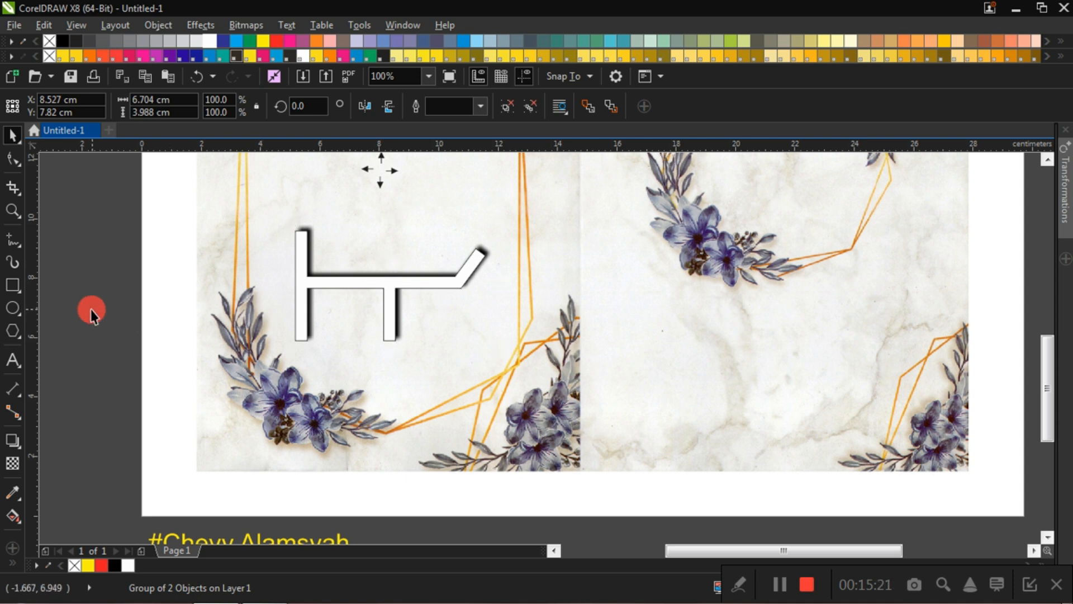
{"action": "left_click", "coordinate": [394, 291]}
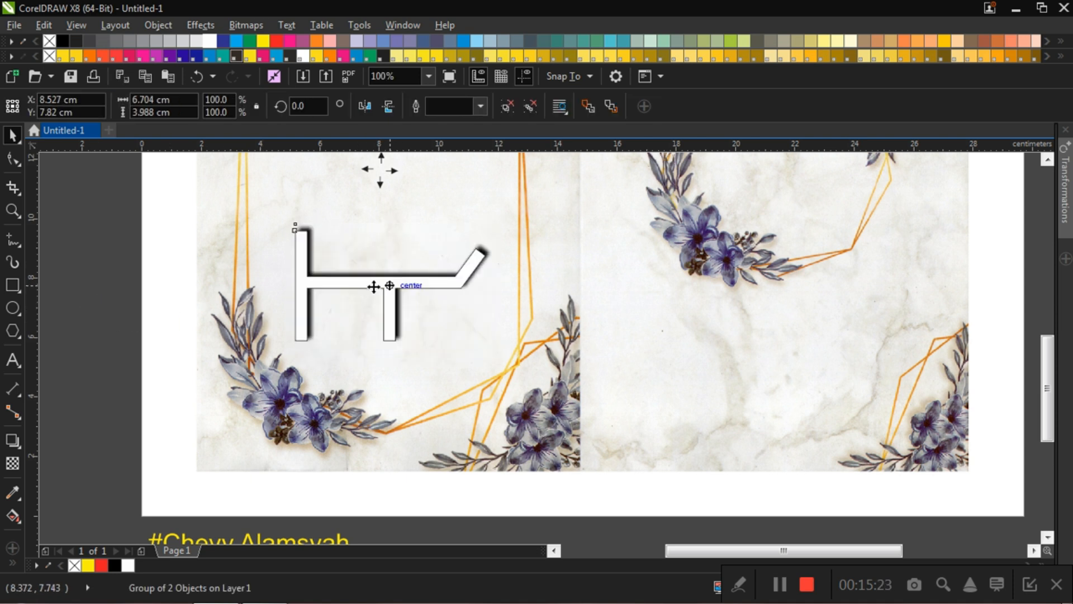
{"action": "left_click", "coordinate": [219, 287]}
Step: Add the artistic text "Bogor" in Arial 24 pt on the invitation's right page, beside the road map
{"action": "scroll", "coordinate": [414, 304], "scroll_direction": "down", "scroll_amount": 3}
{"action": "scroll", "coordinate": [393, 296], "scroll_direction": "up", "scroll_amount": 3}
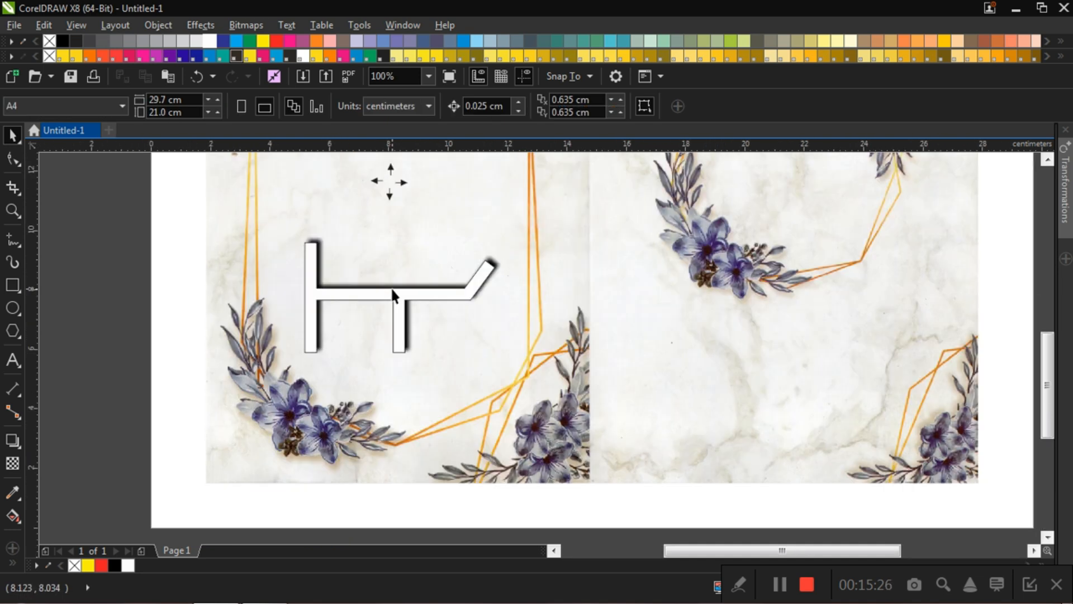
{"action": "scroll", "coordinate": [346, 302], "scroll_direction": "up", "scroll_amount": 2}
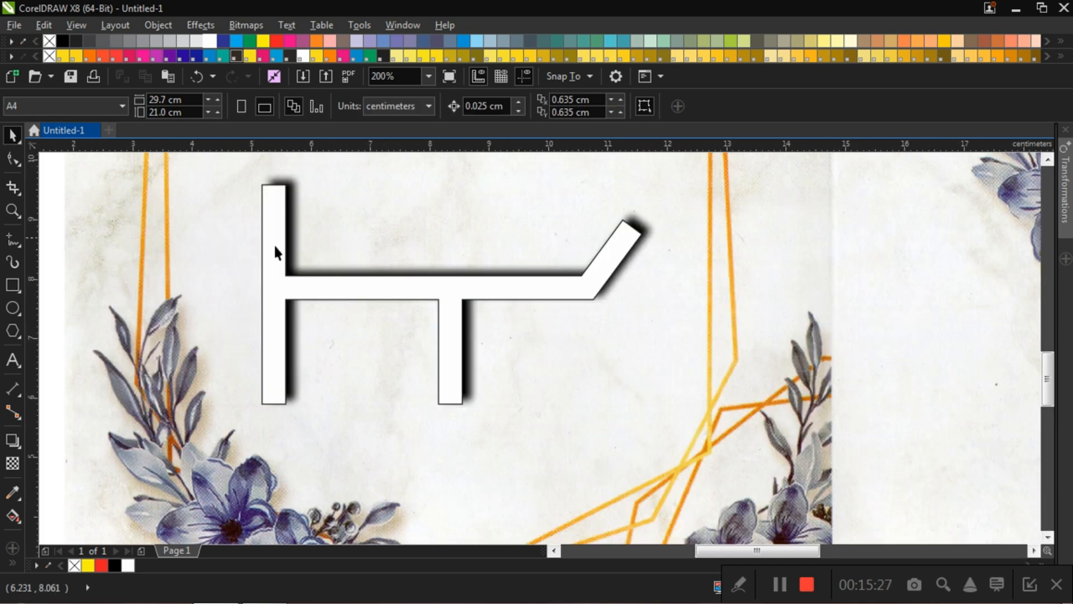
{"action": "scroll", "coordinate": [375, 279], "scroll_direction": "down", "scroll_amount": 1}
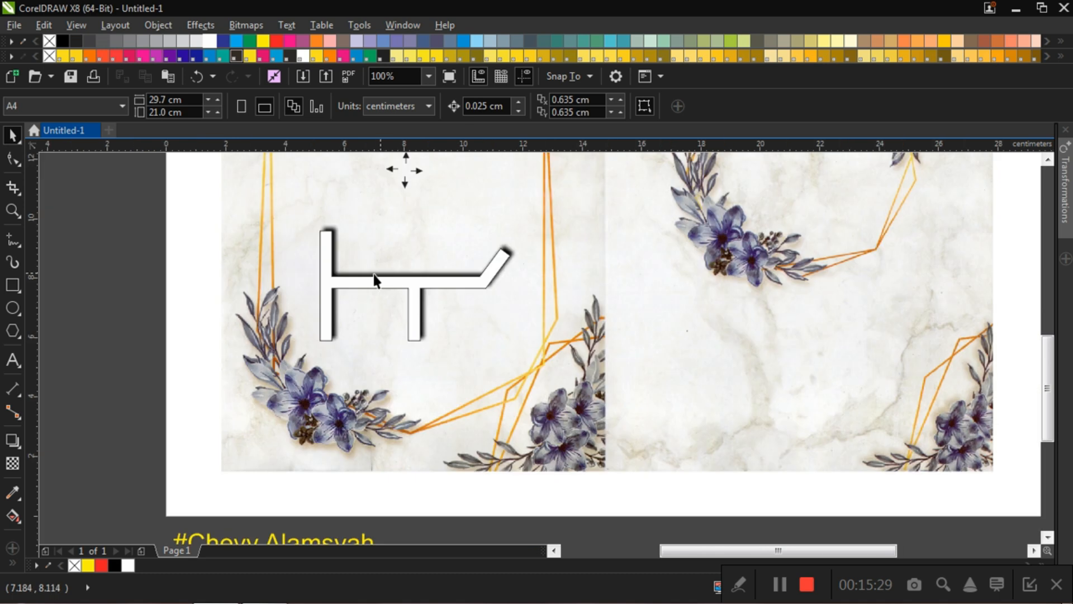
{"action": "left_click", "coordinate": [19, 360]}
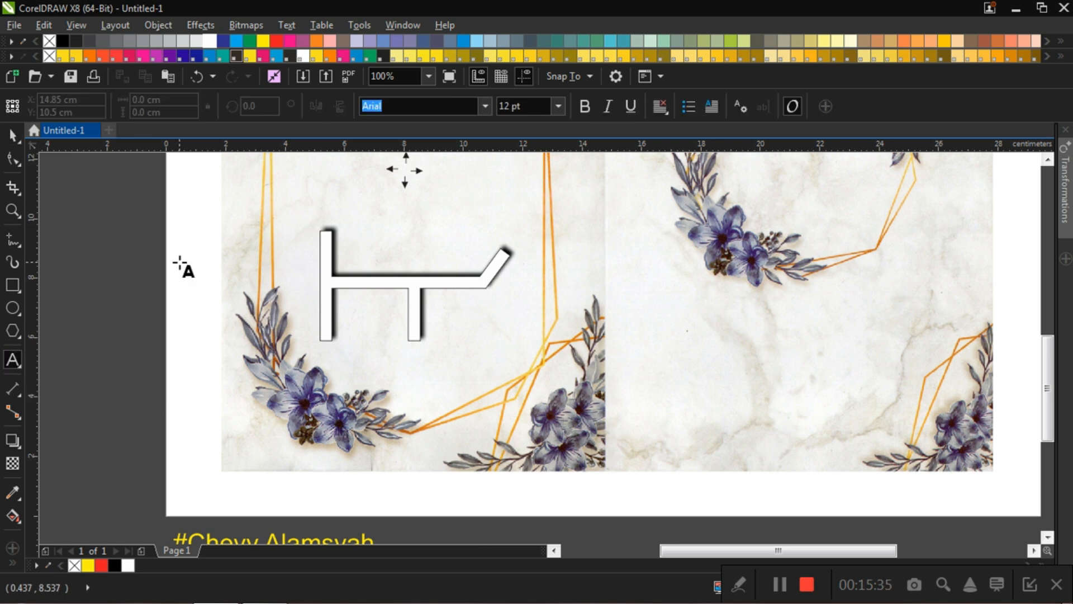
{"action": "scroll", "coordinate": [337, 316], "scroll_direction": "down", "scroll_amount": 1}
{"action": "scroll", "coordinate": [447, 318], "scroll_direction": "up", "scroll_amount": 1}
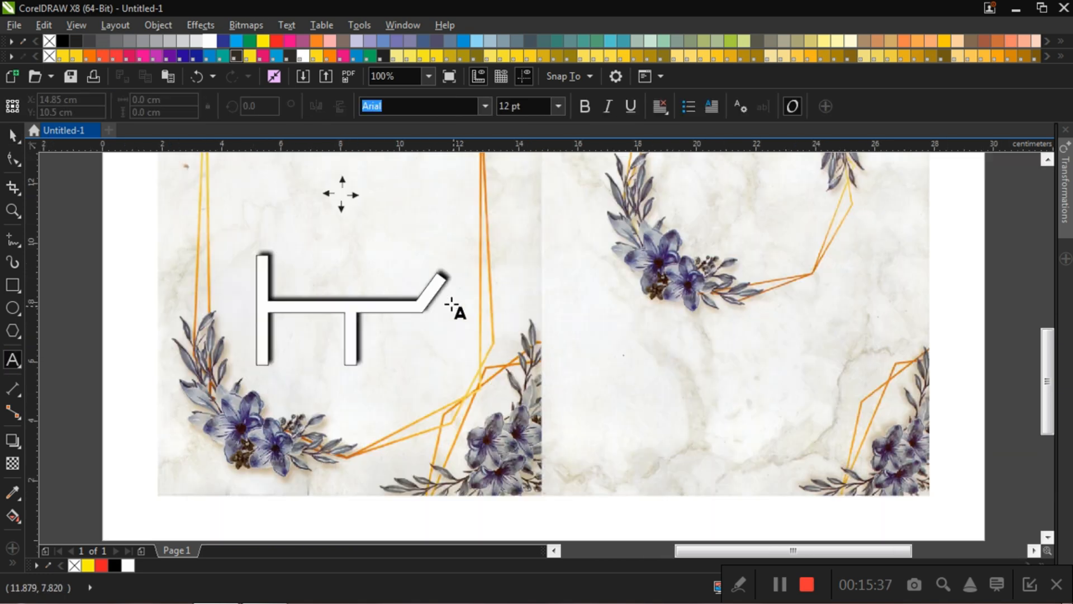
{"action": "left_click", "coordinate": [563, 324]}
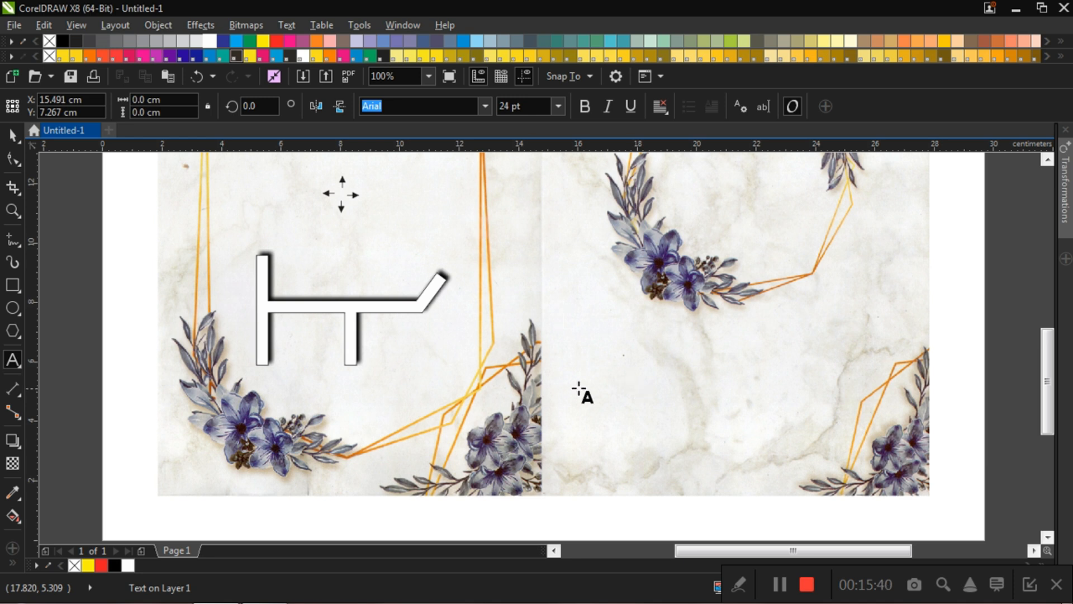
{"action": "scroll", "coordinate": [546, 328], "scroll_direction": "down", "scroll_amount": 1}
{"action": "scroll", "coordinate": [558, 324], "scroll_direction": "up", "scroll_amount": 1}
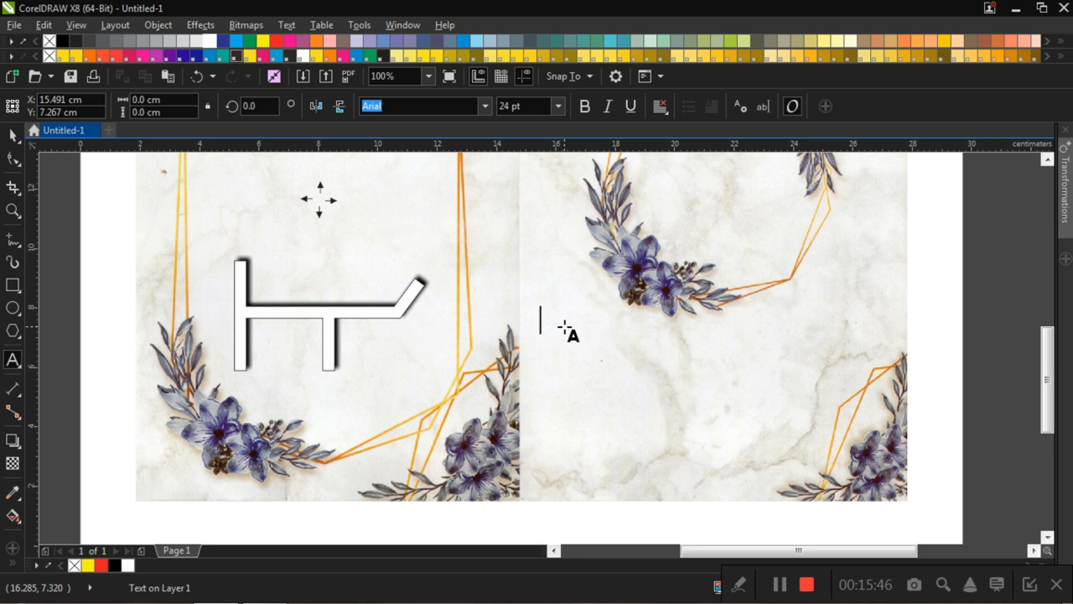
{"action": "type", "text": "B"}
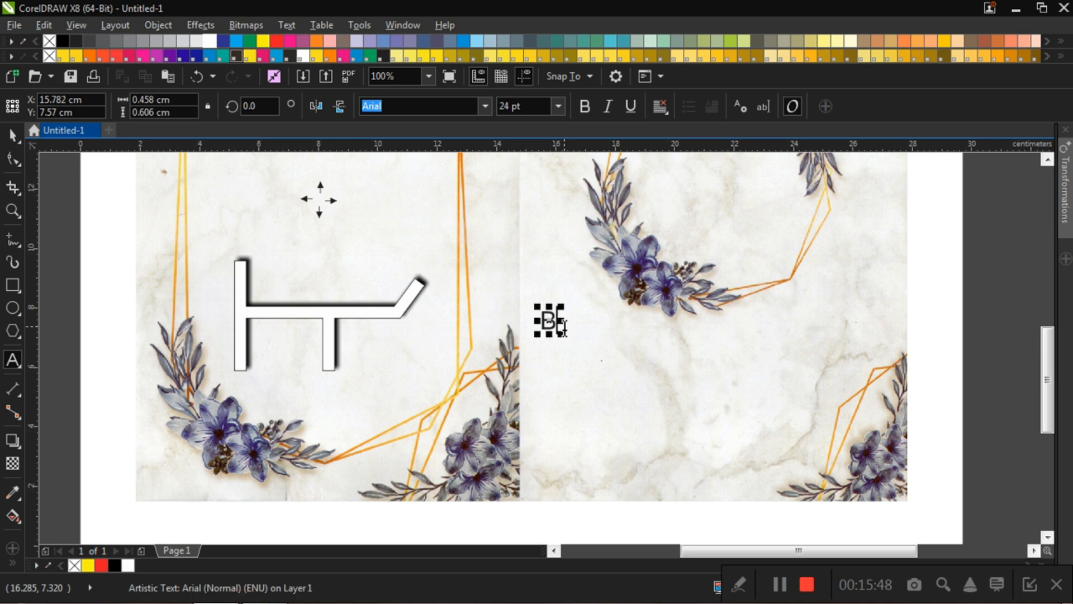
{"action": "type", "text": "ogor"}
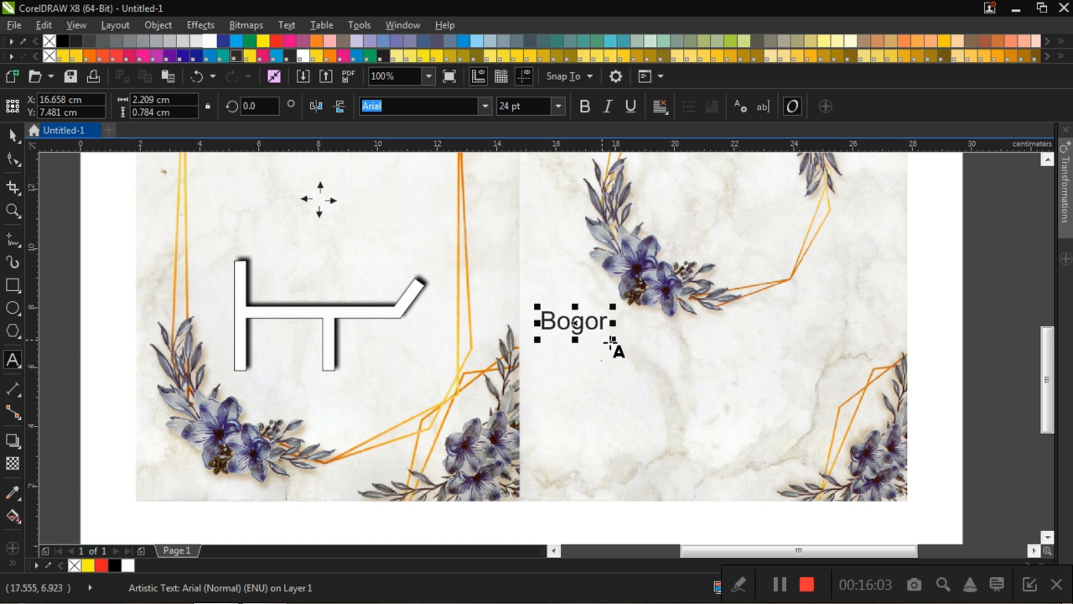
{"action": "left_click", "coordinate": [541, 361]}
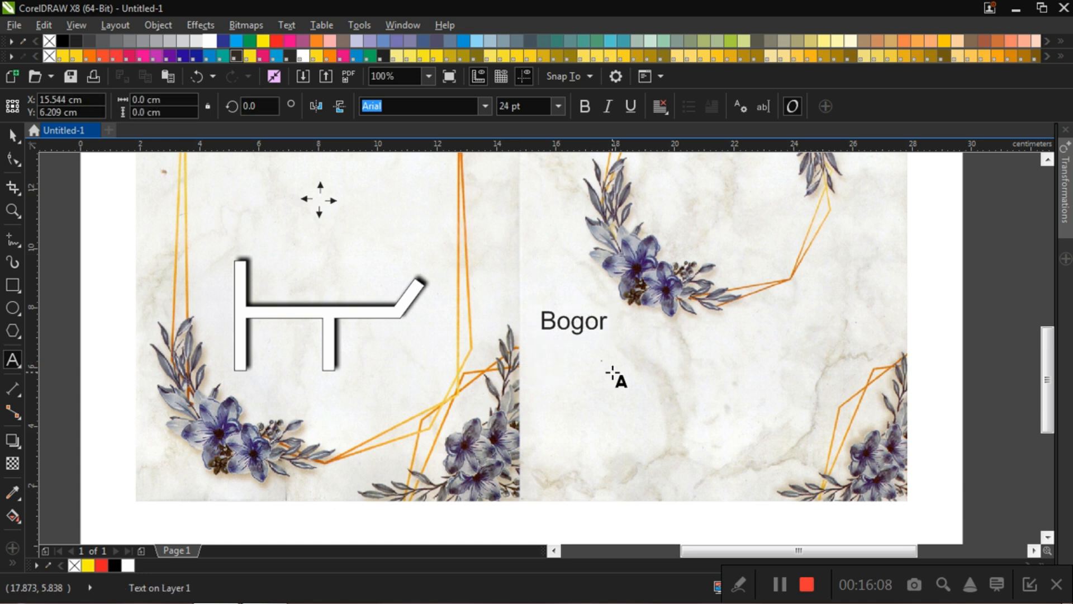
{"action": "type", "text": "S"}
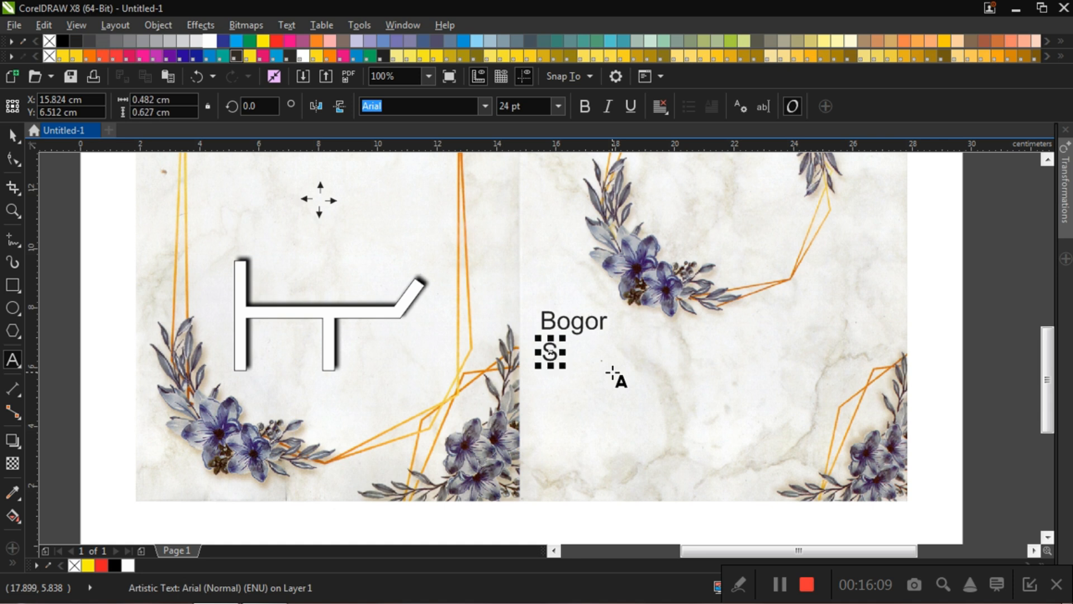
{"action": "type", "text": "ukabumi"}
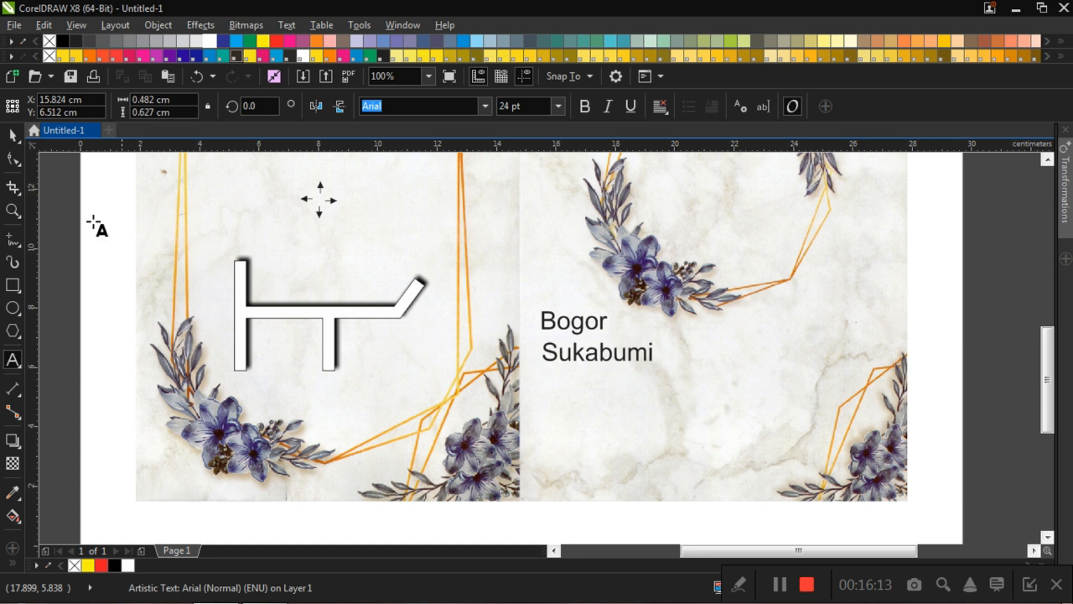
{"action": "left_click", "coordinate": [13, 135]}
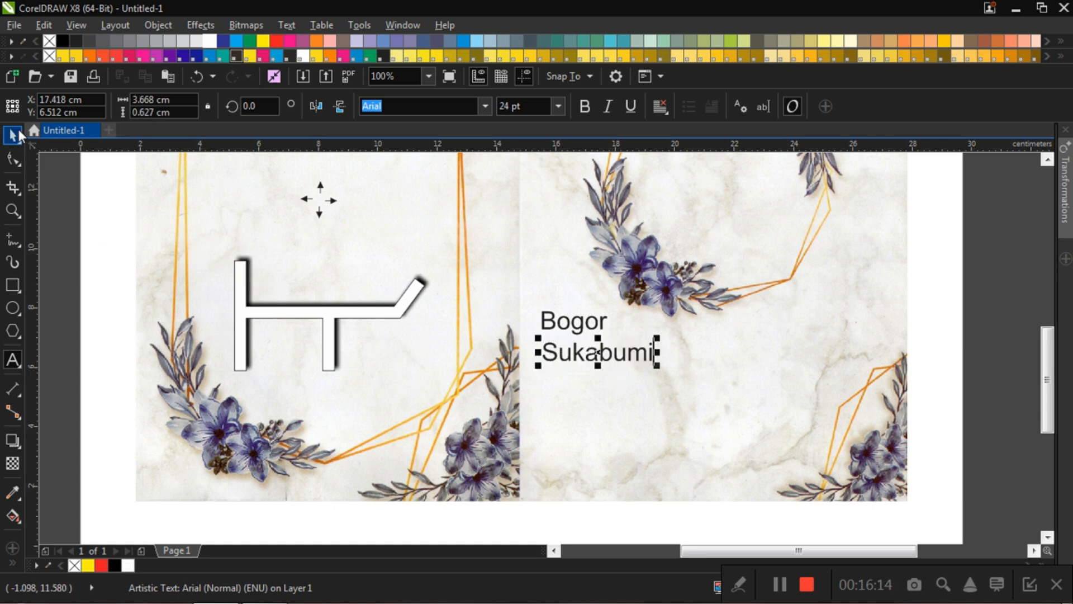
{"action": "left_click", "coordinate": [599, 323]}
{"action": "left_click", "coordinate": [599, 354]}
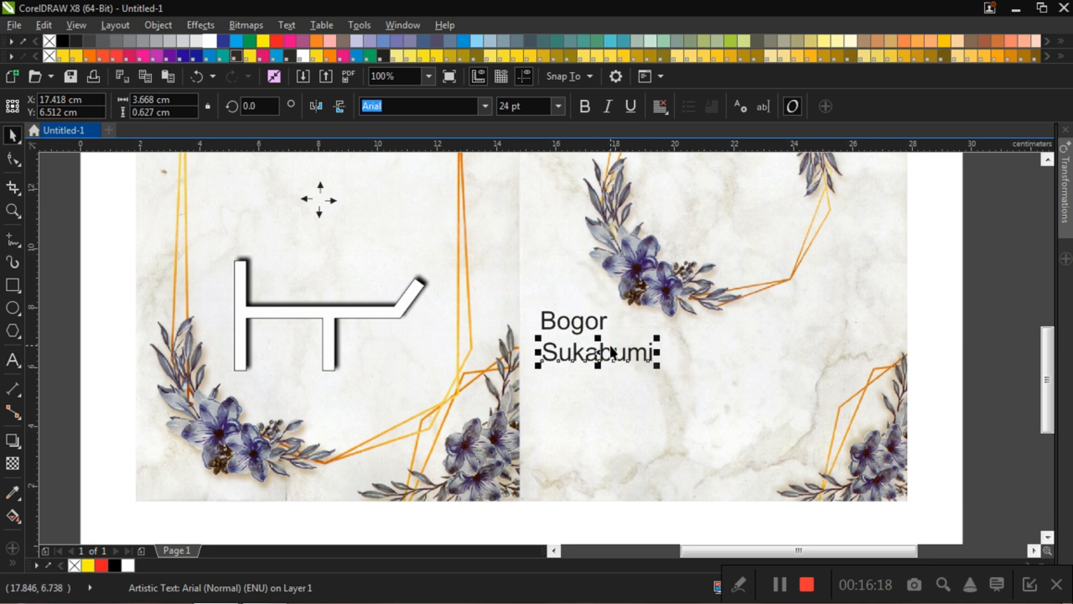
{"action": "key", "text": "Delete"}
Step: Add "Sukabumi" as a second line to the "Bogor" text on the invitation's right page
{"action": "double_click", "coordinate": [598, 324]}
{"action": "key", "text": "Right"}
{"action": "key", "text": "Right"}
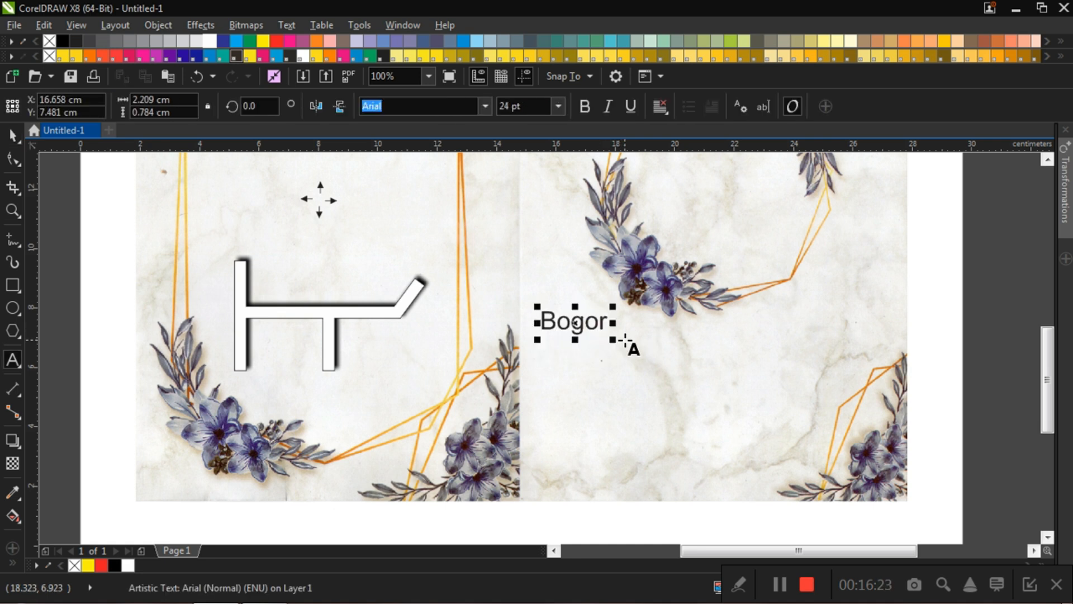
{"action": "key", "text": "Return"}
{"action": "type", "text": "S"}
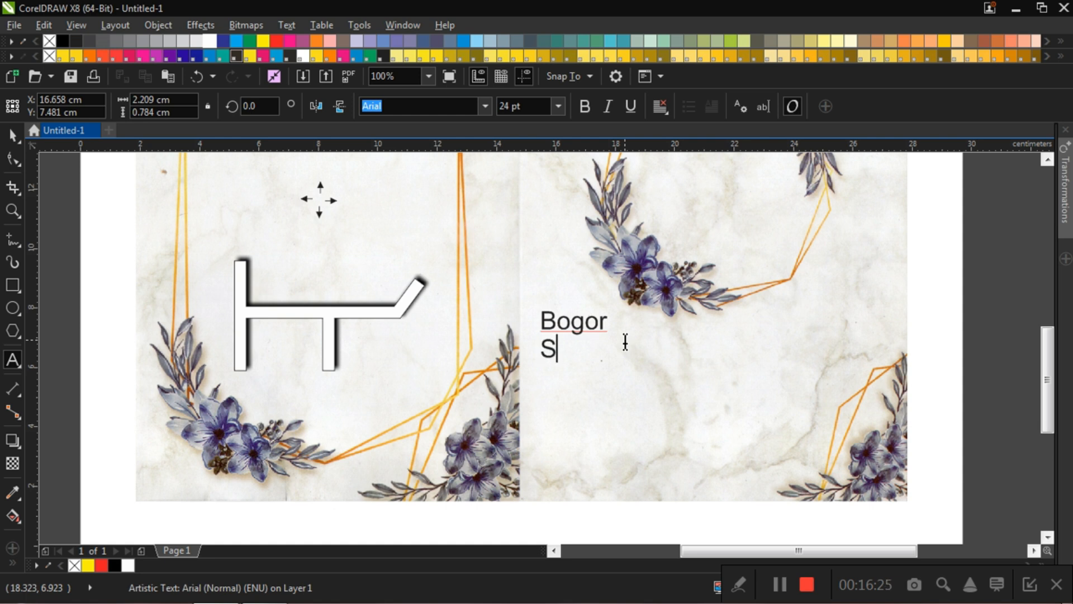
{"action": "type", "text": "ukabumi"}
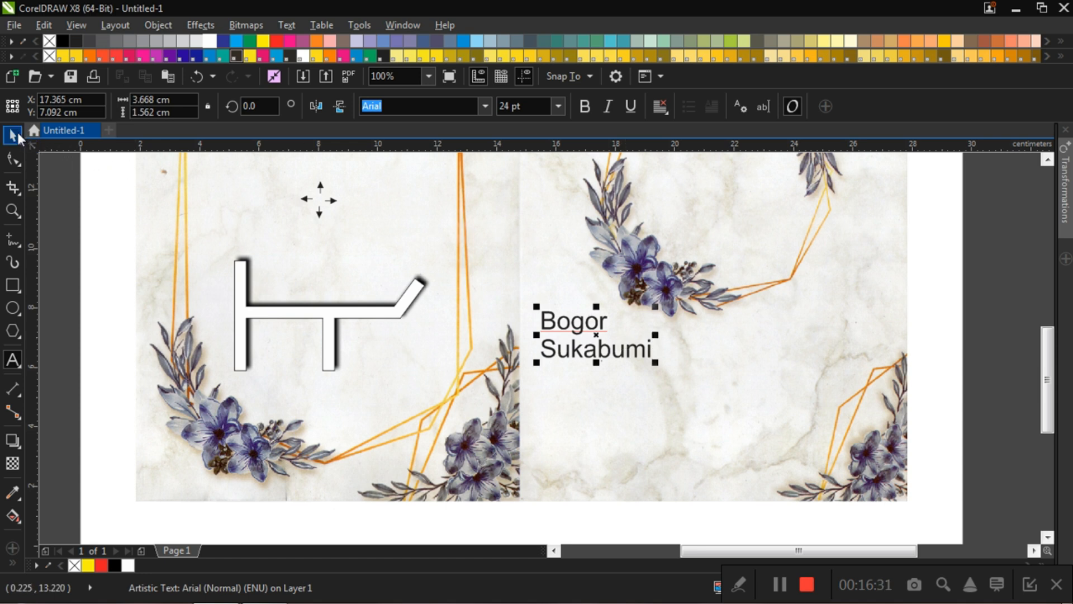
{"action": "left_click", "coordinate": [14, 134]}
{"action": "left_click", "coordinate": [1016, 321]}
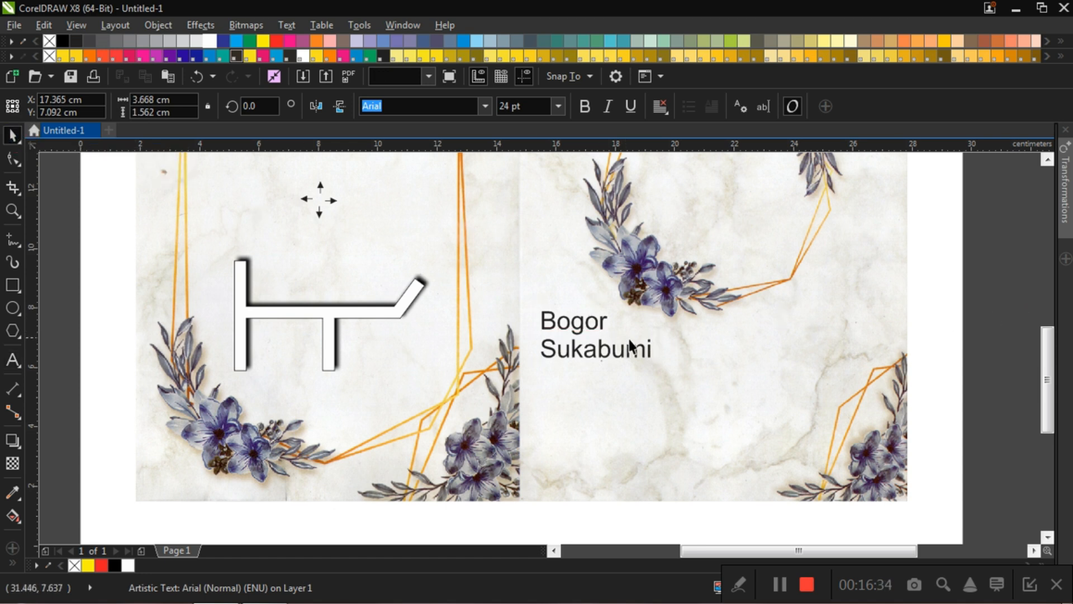
{"action": "left_click", "coordinate": [582, 350]}
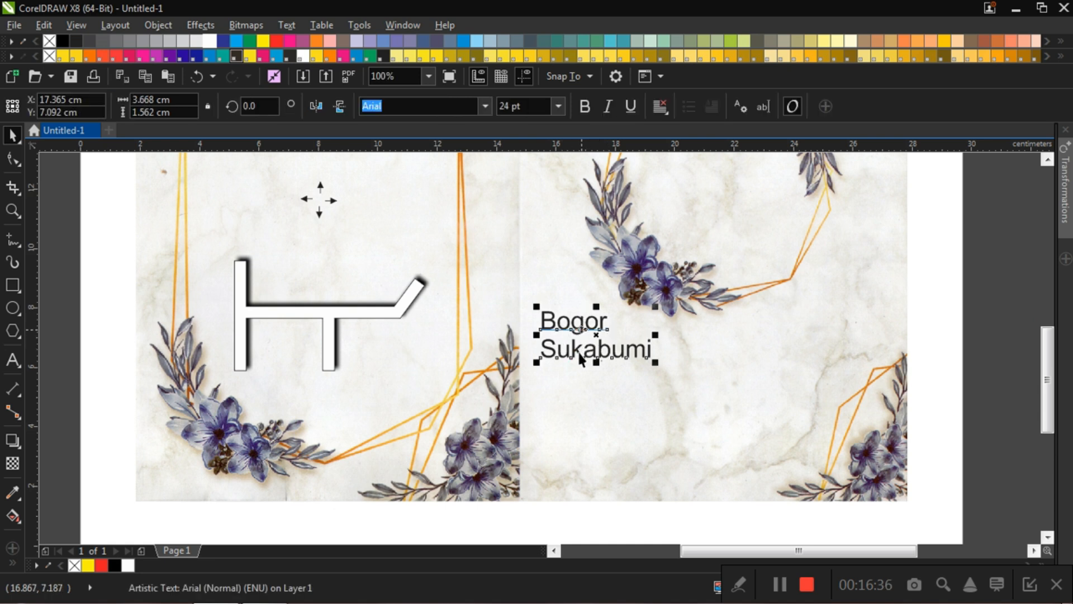
{"action": "left_click", "coordinate": [978, 338]}
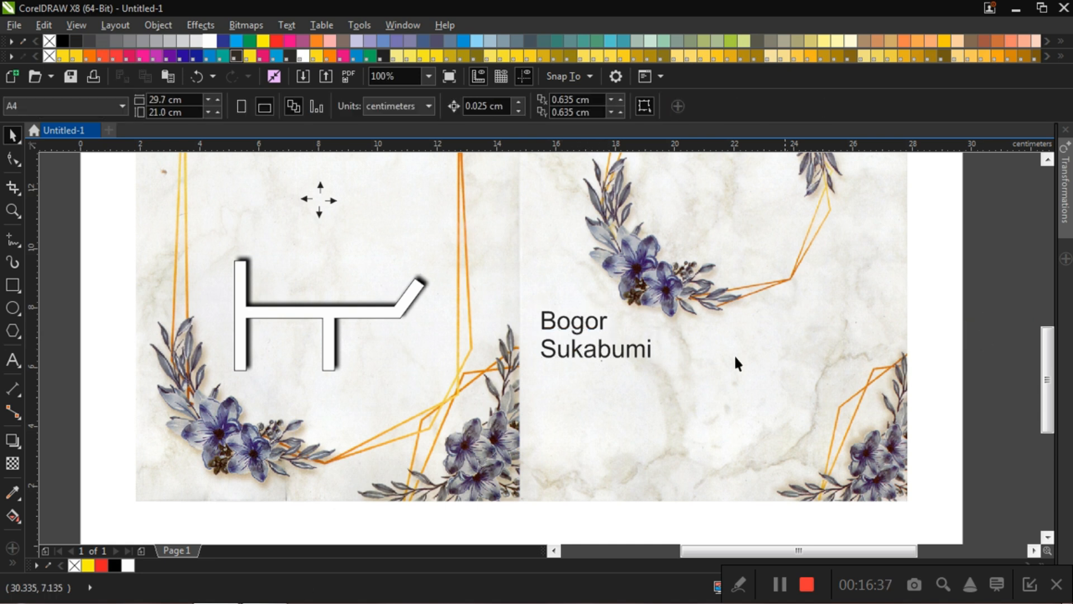
Step: Add "Cibadak" as a third line below "Sukabumi" in the place-name text
{"action": "left_click", "coordinate": [623, 354]}
{"action": "double_click", "coordinate": [622, 353]}
{"action": "key", "text": "Right"}
{"action": "key", "text": "Right"}
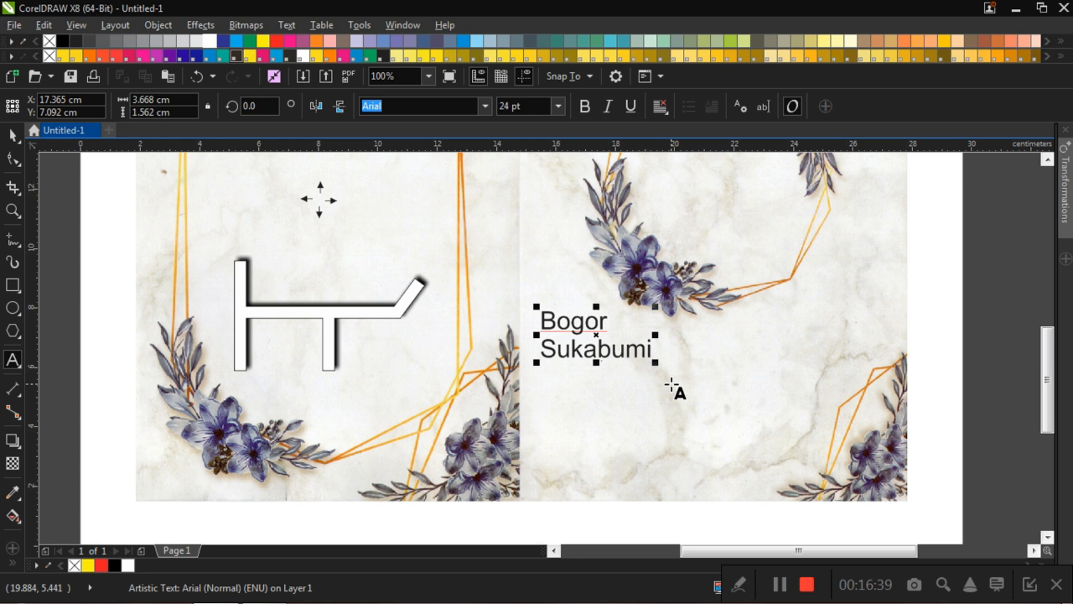
{"action": "key", "text": "Return"}
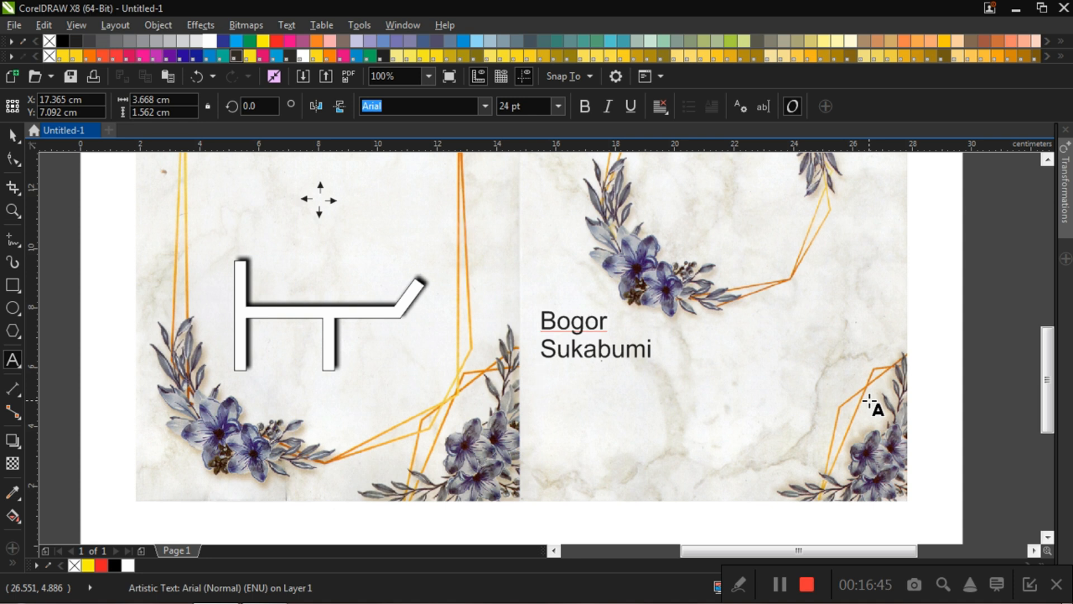
{"action": "type", "text": "Cibadak"}
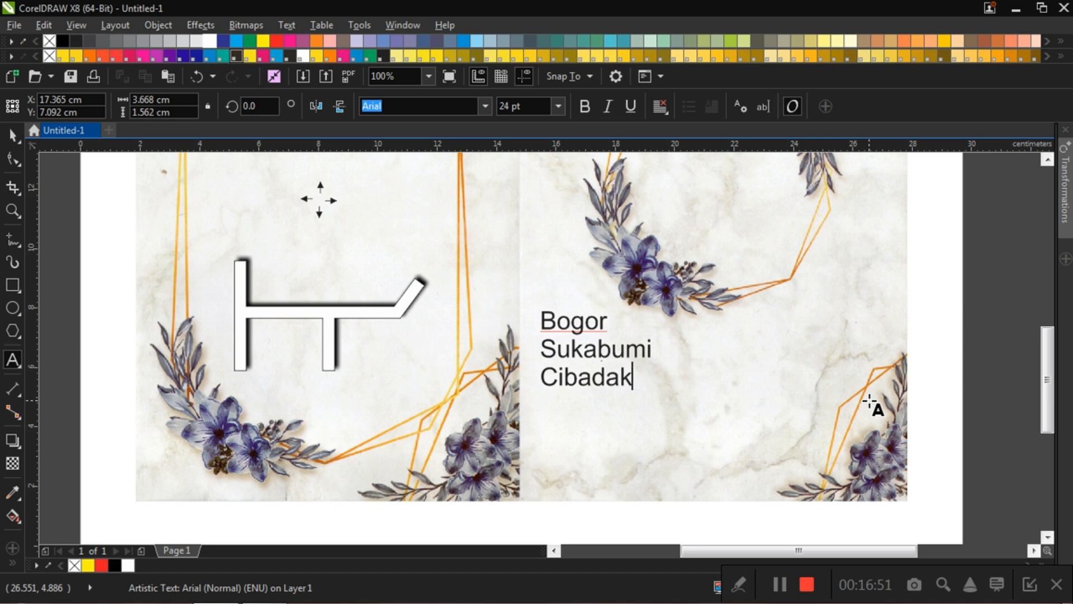
{"action": "key", "text": "Escape"}
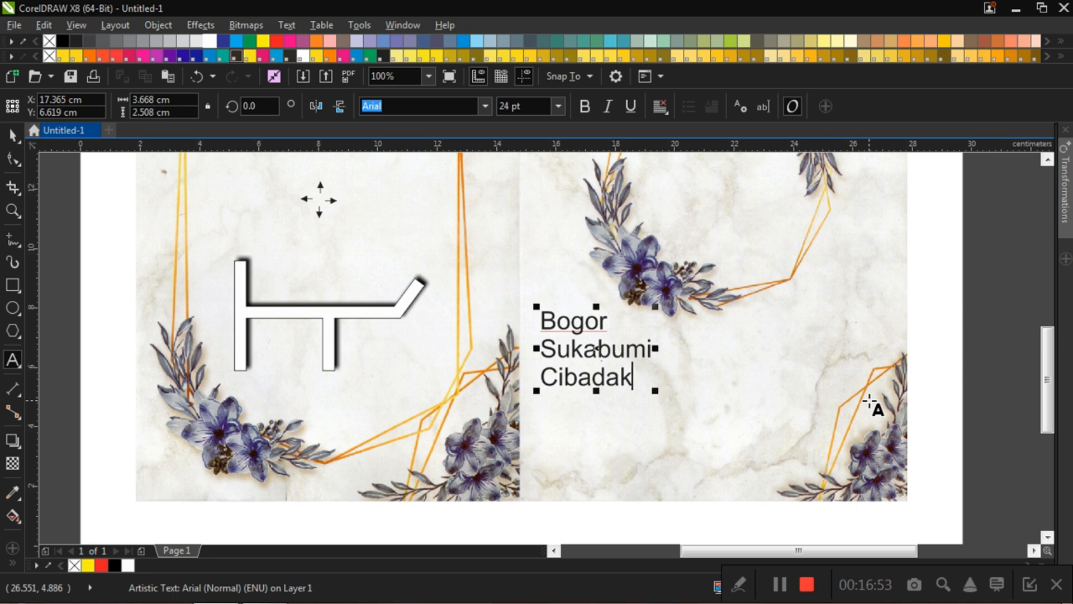
Step: Append the lines "Bandung" and "Nagrak" to the place-name text and finish editing it
{"action": "key", "text": "Return"}
{"action": "type", "text": "Bandung"}
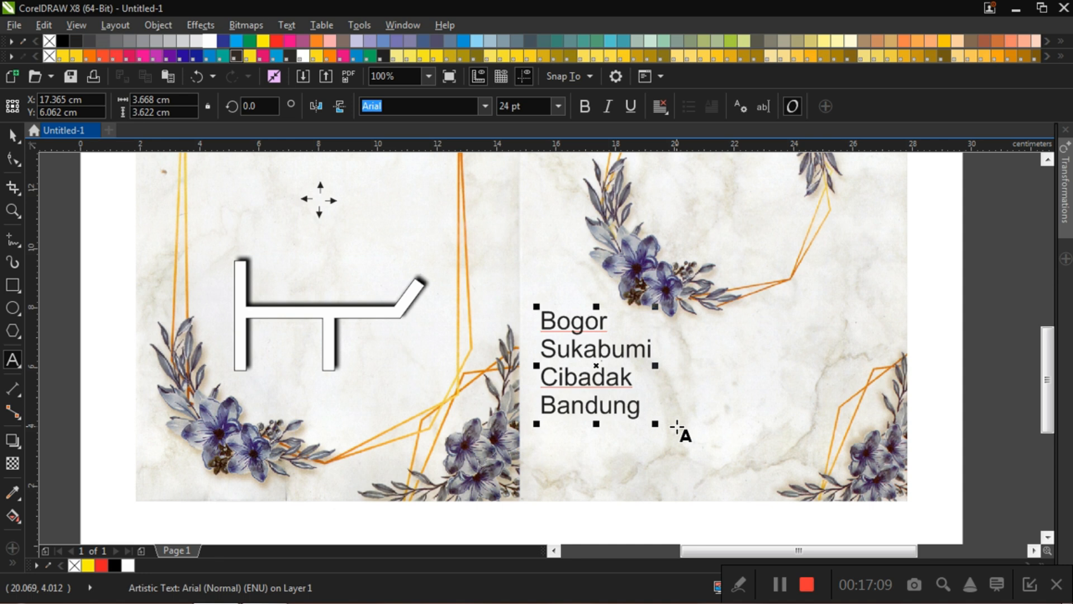
{"action": "key", "text": "Return"}
{"action": "type", "text": "Nagrak"}
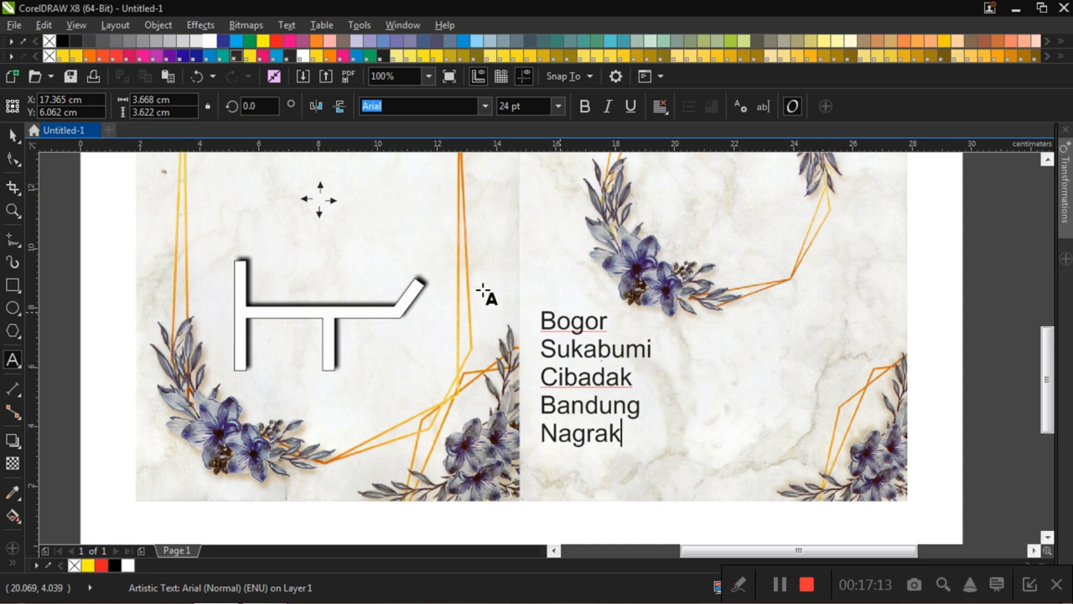
{"action": "left_click", "coordinate": [11, 136]}
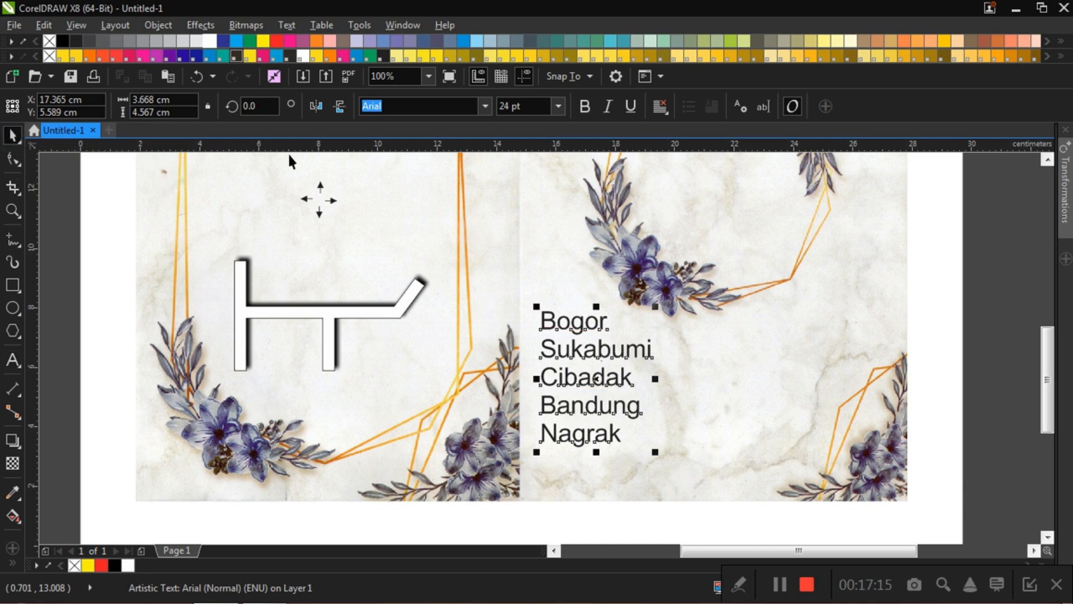
Step: Set the five-line place-name text's font size to 6 pt
{"action": "scroll", "coordinate": [577, 296], "scroll_direction": "down", "scroll_amount": 2}
{"action": "scroll", "coordinate": [581, 308], "scroll_direction": "up", "scroll_amount": 2}
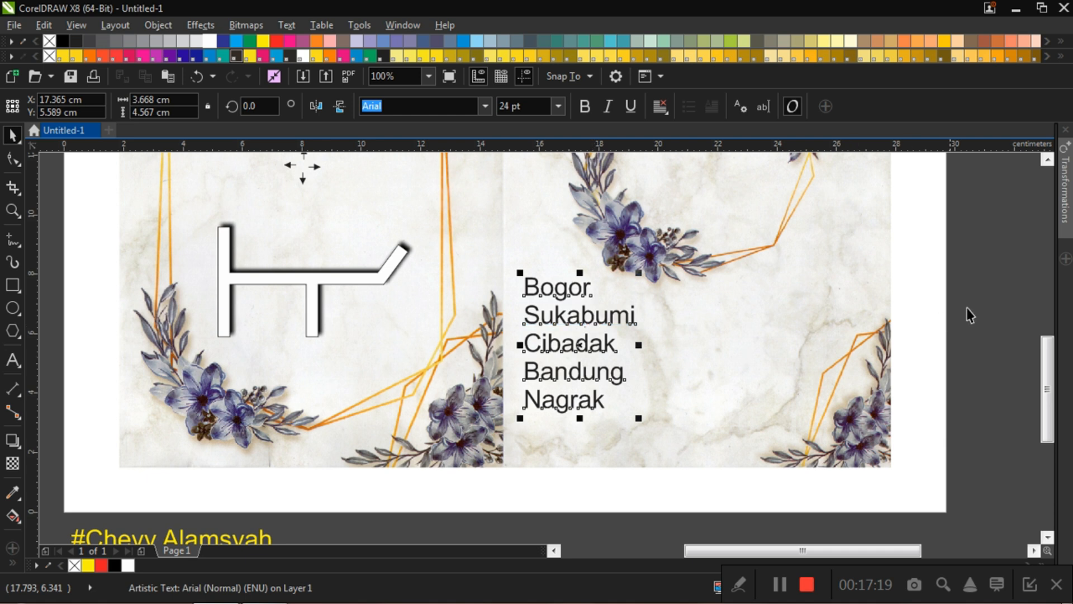
{"action": "left_click", "coordinate": [993, 305]}
{"action": "left_click", "coordinate": [578, 321]}
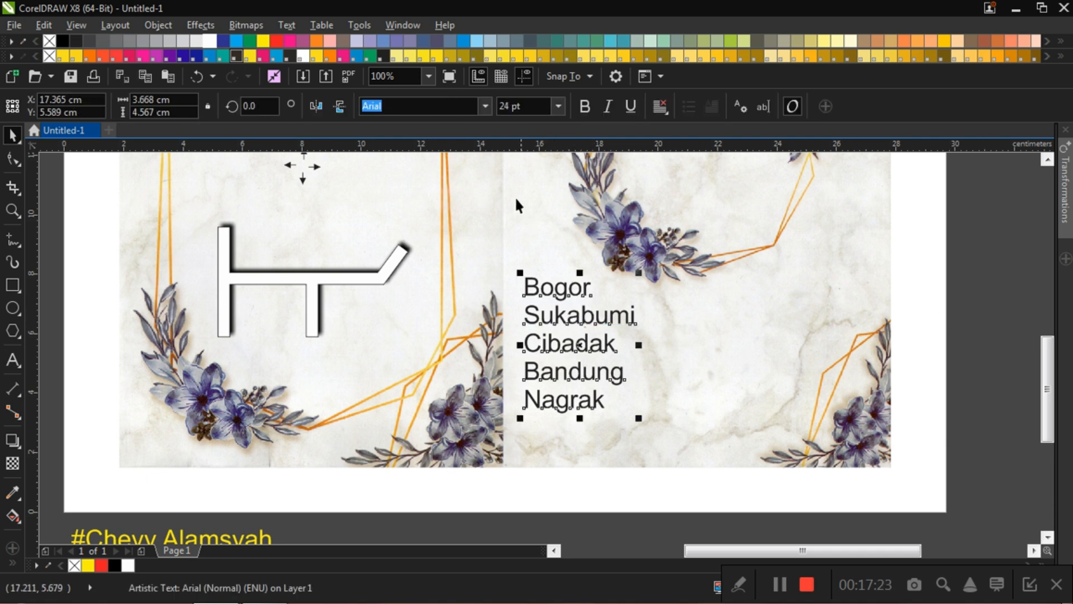
{"action": "left_click", "coordinate": [559, 106]}
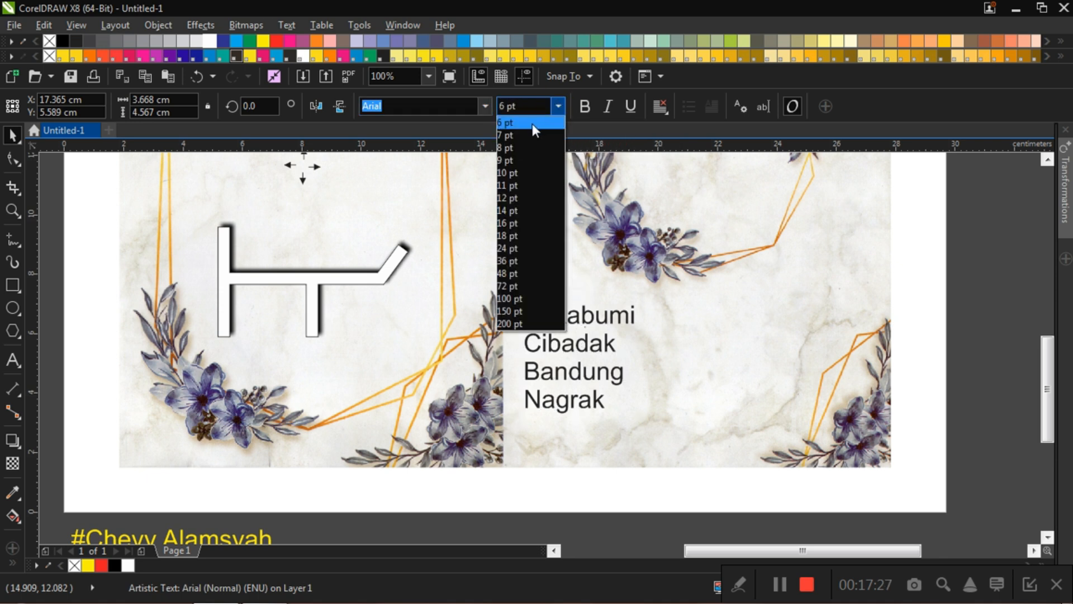
{"action": "left_click", "coordinate": [532, 123]}
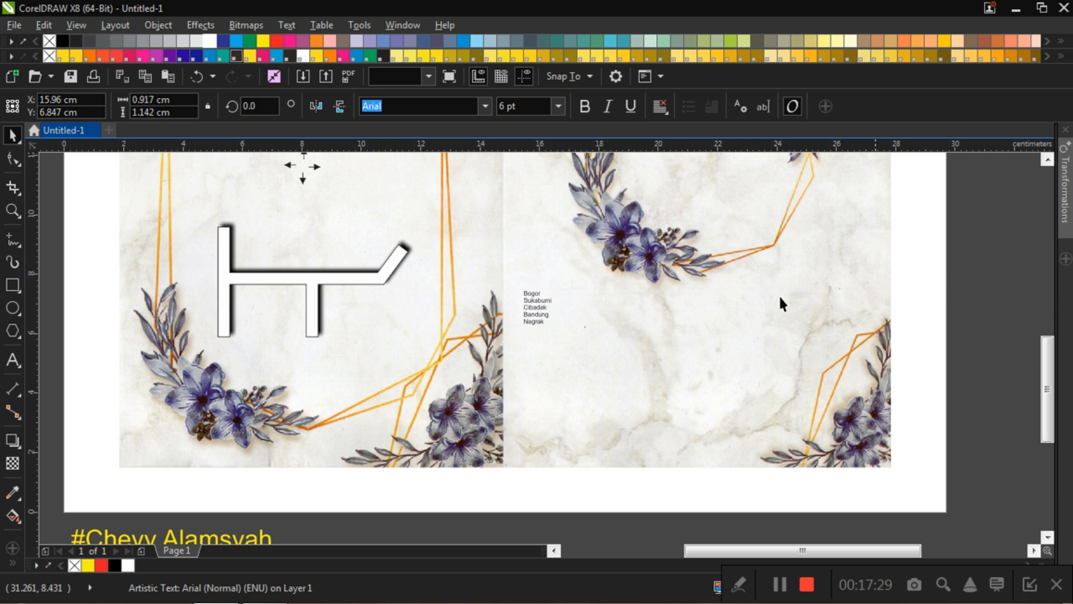
{"action": "key", "text": "Escape"}
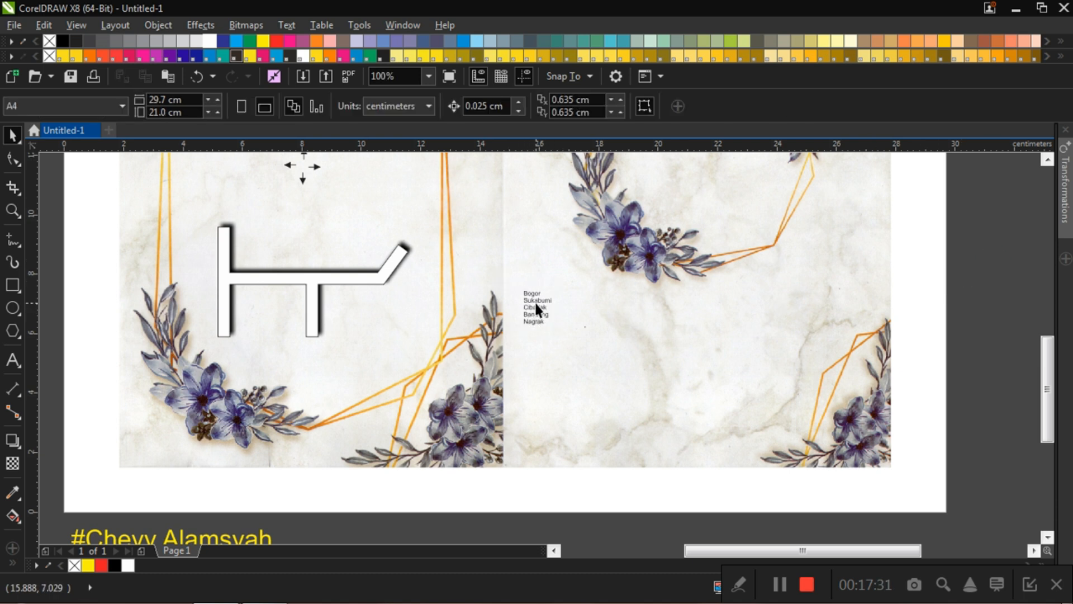
Step: Examine the 6 pt place-name list's size and legibility beside the road map at several magnifications
{"action": "scroll", "coordinate": [534, 301], "scroll_direction": "up", "scroll_amount": 2}
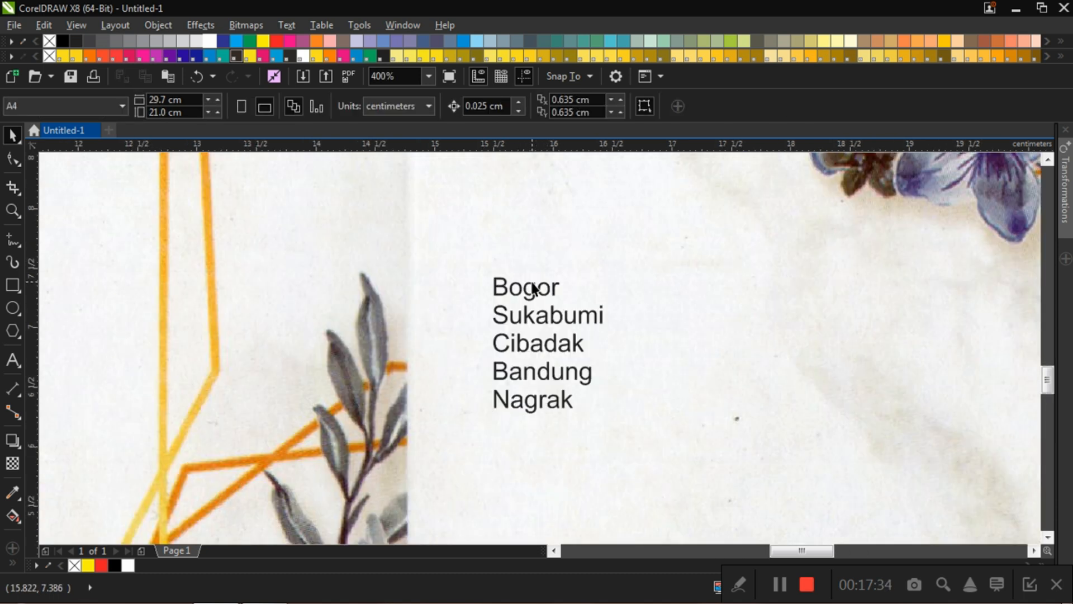
{"action": "scroll", "coordinate": [532, 286], "scroll_direction": "down", "scroll_amount": 3}
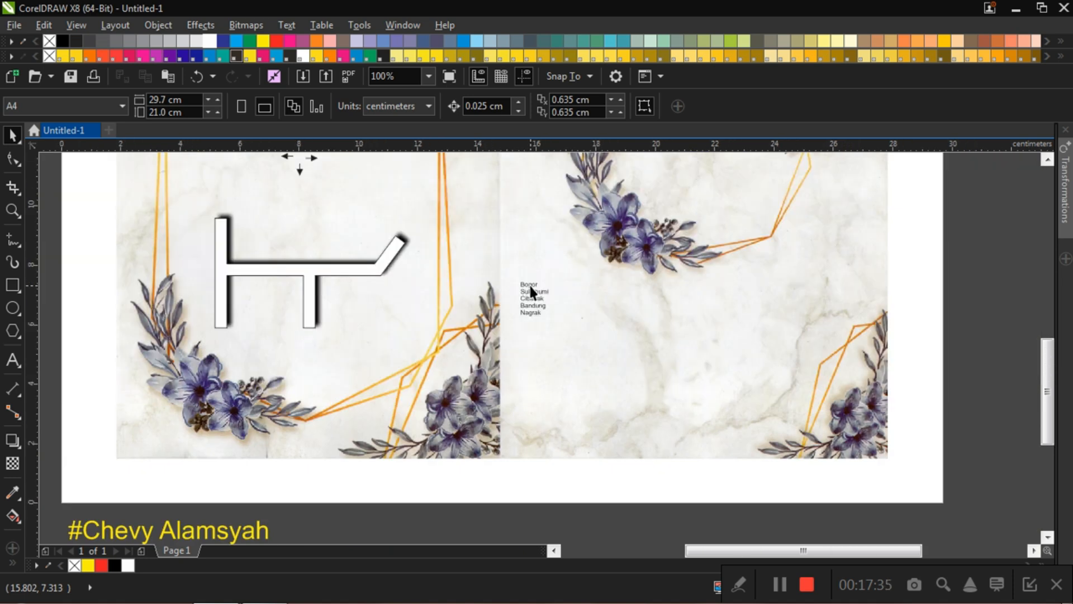
{"action": "scroll", "coordinate": [531, 291], "scroll_direction": "up", "scroll_amount": 2}
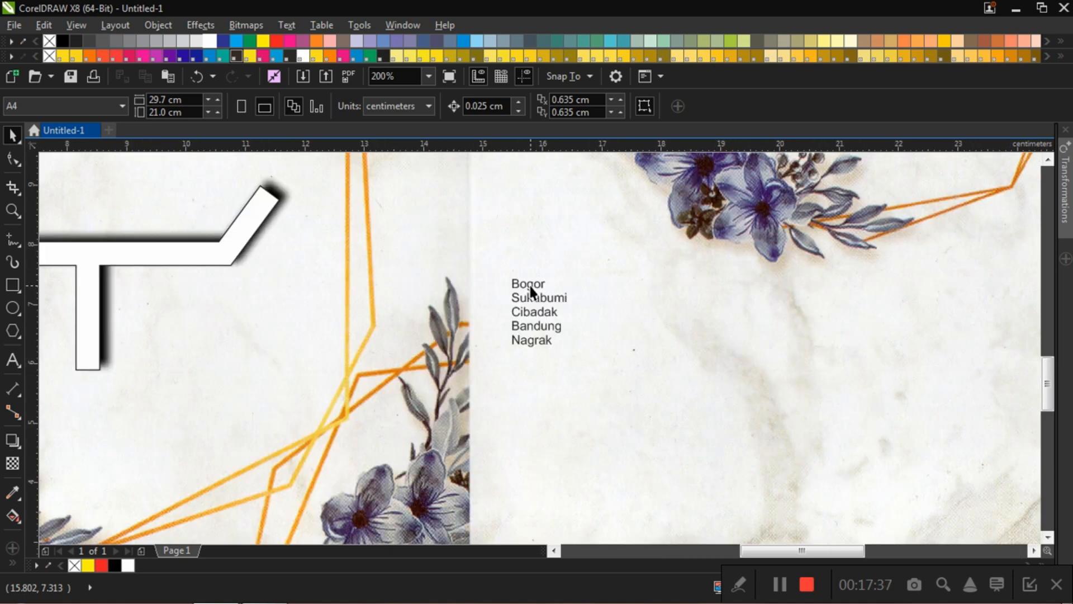
{"action": "scroll", "coordinate": [531, 288], "scroll_direction": "down", "scroll_amount": 1}
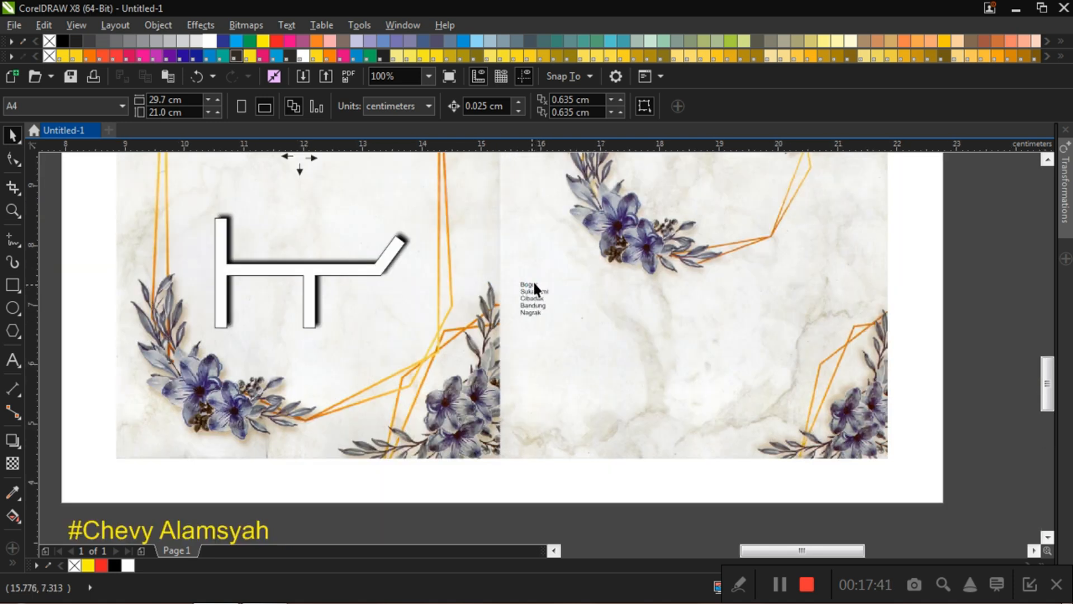
{"action": "scroll", "coordinate": [531, 285], "scroll_direction": "up", "scroll_amount": 1}
{"action": "scroll", "coordinate": [532, 282], "scroll_direction": "down", "scroll_amount": 1}
{"action": "scroll", "coordinate": [531, 287], "scroll_direction": "up", "scroll_amount": 1}
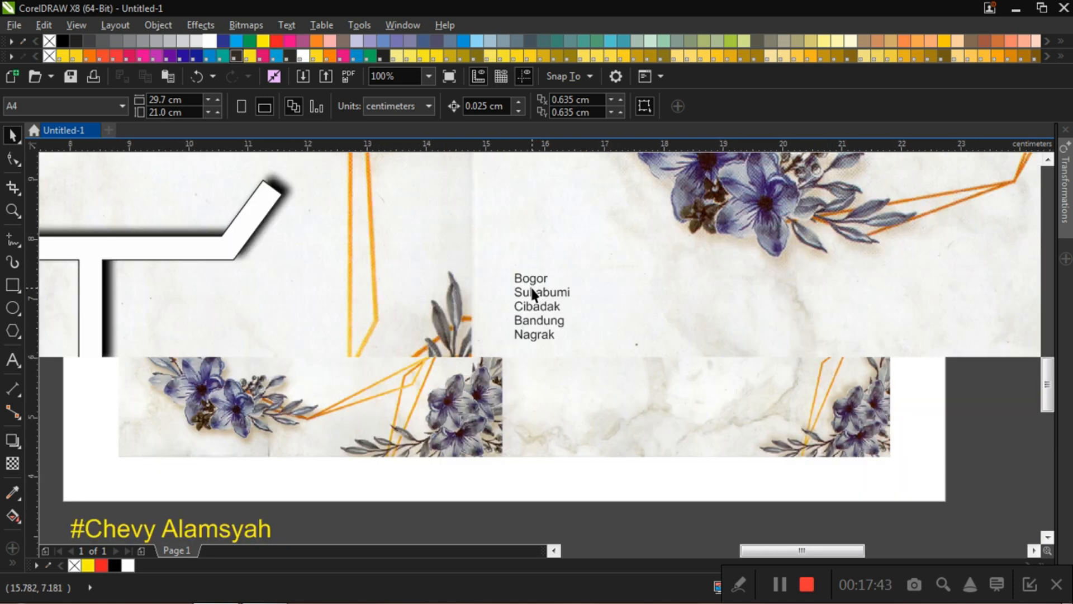
{"action": "left_click", "coordinate": [532, 295]}
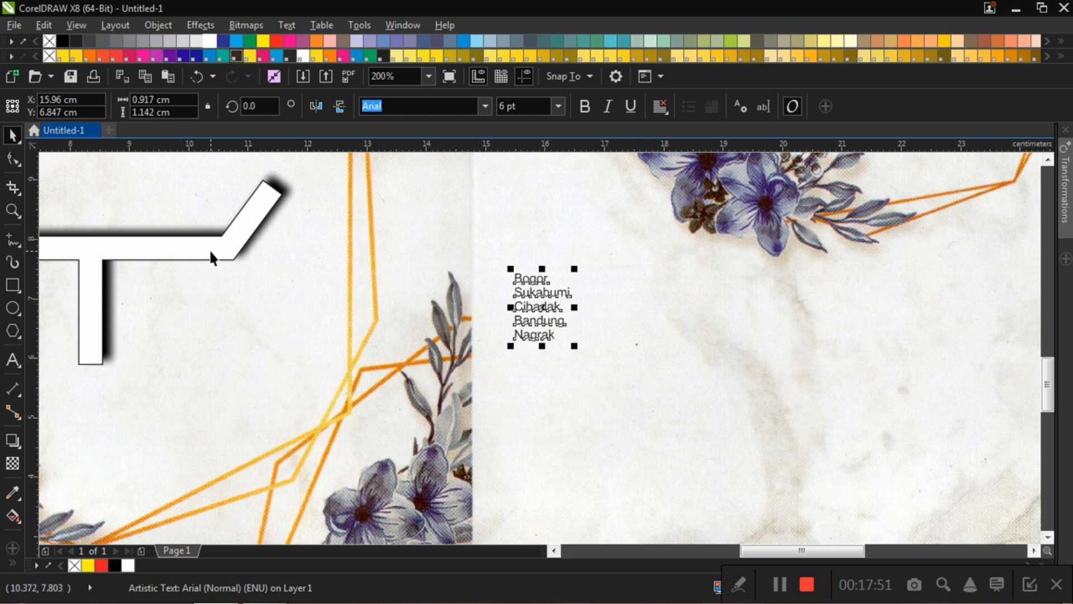
{"action": "left_click", "coordinate": [608, 257]}
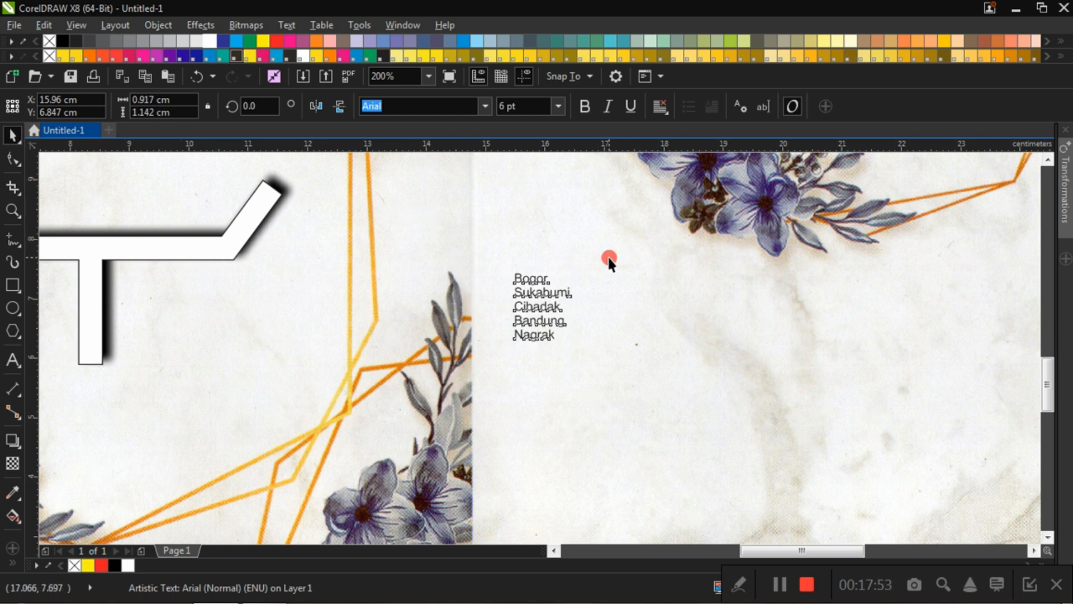
Step: Break the five-line place-name text apart so each line is a separate text object
{"action": "left_click", "coordinate": [542, 306]}
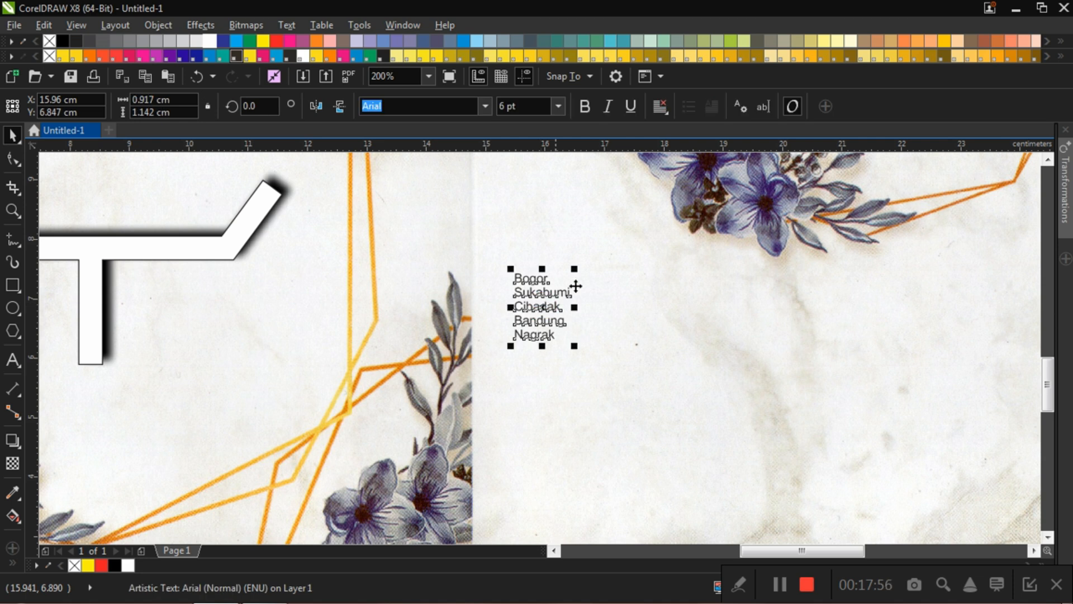
{"action": "left_click", "coordinate": [654, 307]}
{"action": "left_click", "coordinate": [531, 305]}
{"action": "left_click", "coordinate": [643, 307]}
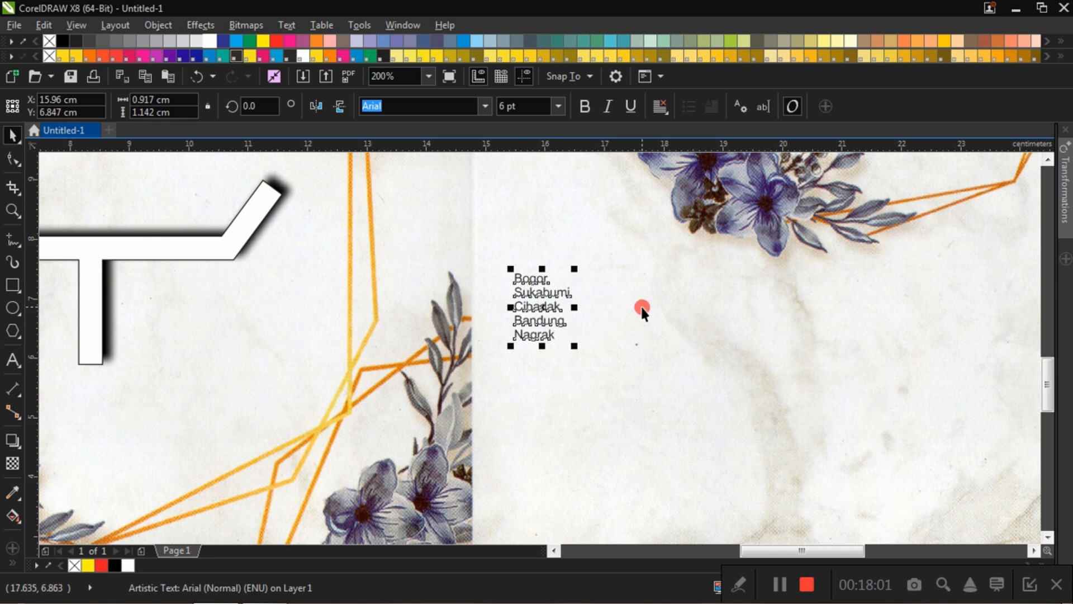
{"action": "left_click", "coordinate": [537, 294]}
{"action": "left_click", "coordinate": [643, 318]}
{"action": "left_click", "coordinate": [537, 278]}
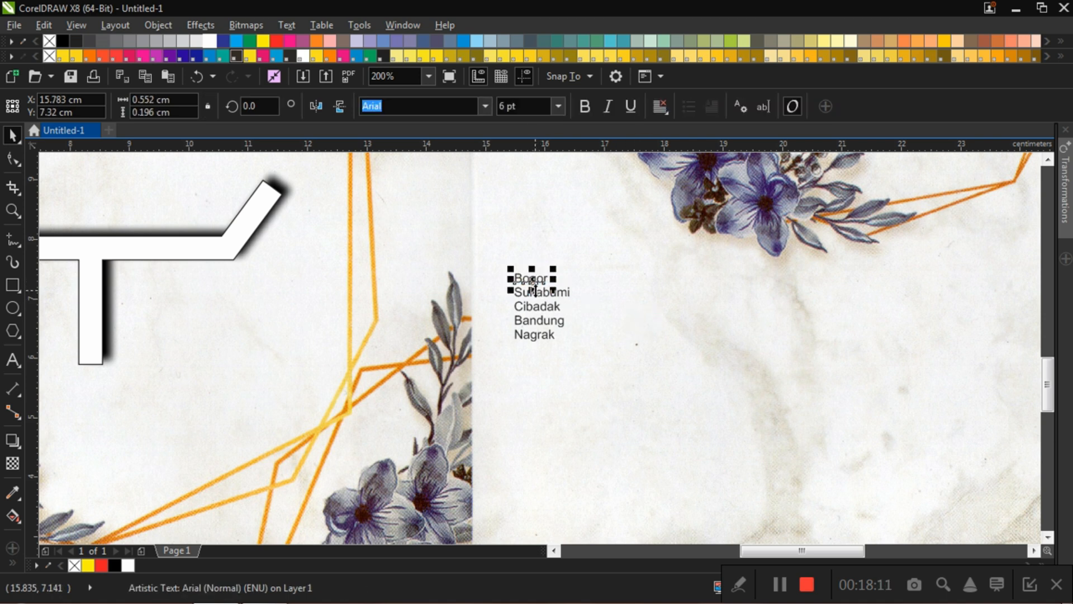
{"action": "left_click", "coordinate": [561, 292]}
{"action": "left_click", "coordinate": [551, 306]}
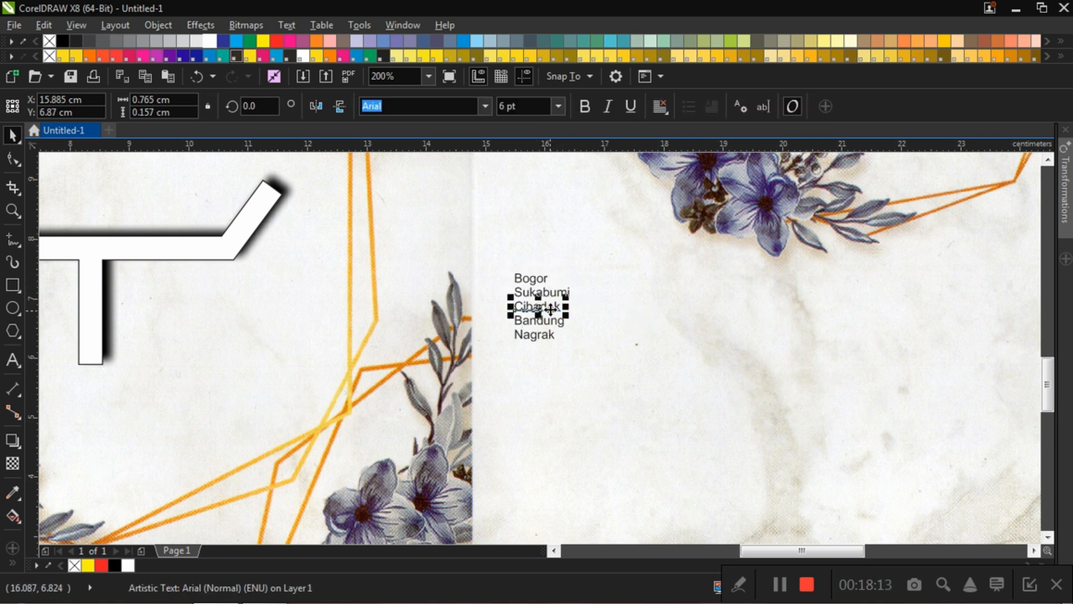
{"action": "left_click", "coordinate": [558, 324]}
{"action": "left_click", "coordinate": [547, 335]}
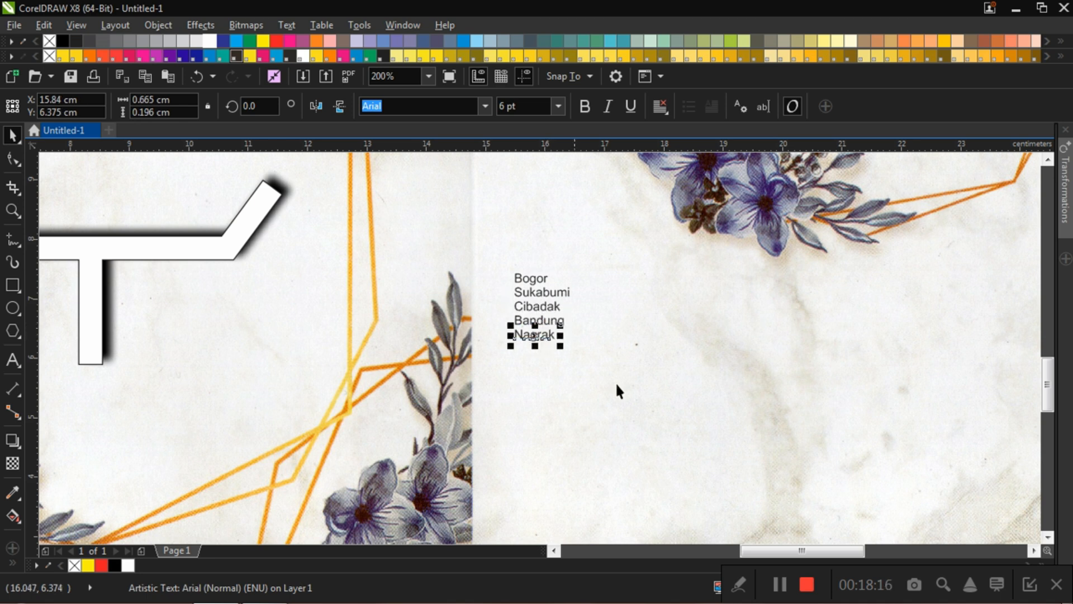
Step: Move the "Bogor" label onto the upper end of the map's vertical road, at about X 5.51 cm, Y 9.19 cm
{"action": "left_click", "coordinate": [709, 345]}
{"action": "scroll", "coordinate": [683, 340], "scroll_direction": "down", "scroll_amount": 4}
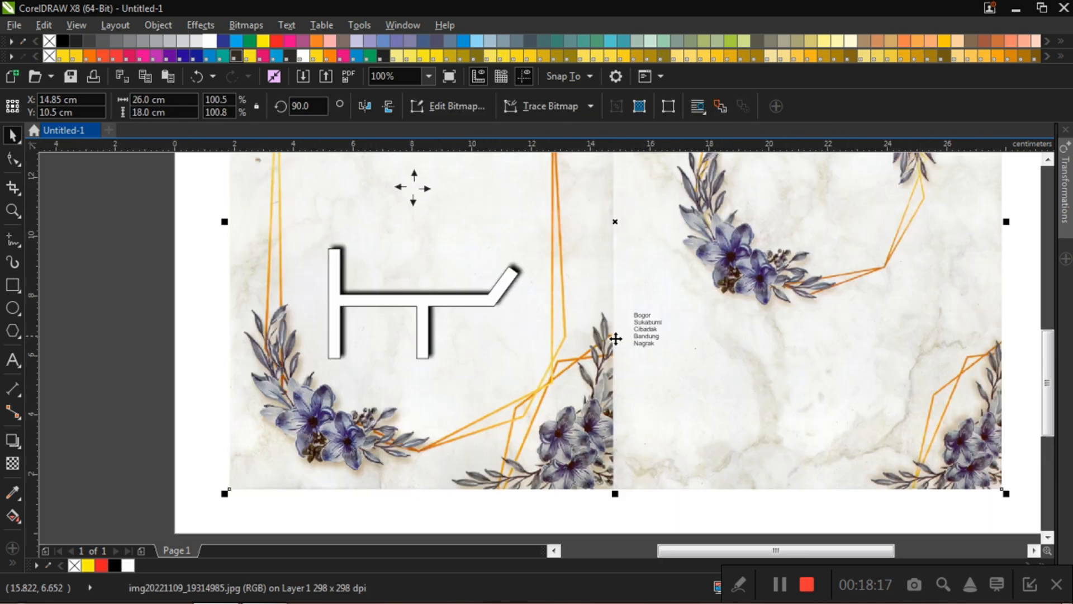
{"action": "scroll", "coordinate": [646, 341], "scroll_direction": "up", "scroll_amount": 2}
{"action": "left_click", "coordinate": [643, 315]}
{"action": "left_click_drag", "start_coordinate": [649, 324], "coordinate": [337, 262]}
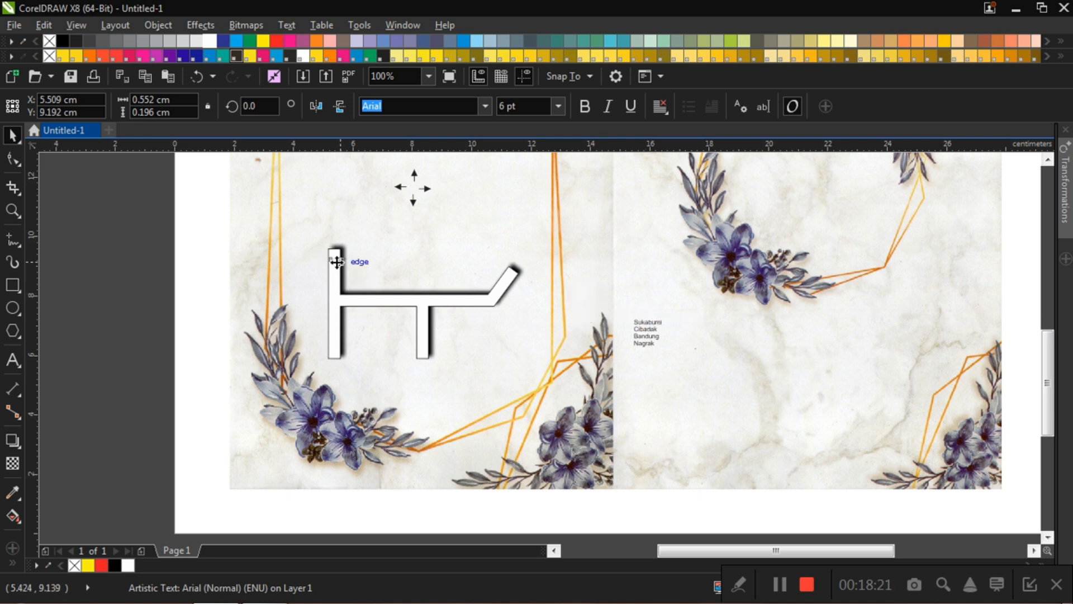
Step: Move the "Sukabumi", "Cibadak" and "Nagrak" labels onto the diagonal road, the short downward branch and the vertical road's lower end, respectively
{"action": "left_click", "coordinate": [649, 323]}
{"action": "left_click_drag", "start_coordinate": [648, 325], "coordinate": [509, 295]}
{"action": "left_click_drag", "start_coordinate": [646, 331], "coordinate": [426, 332]}
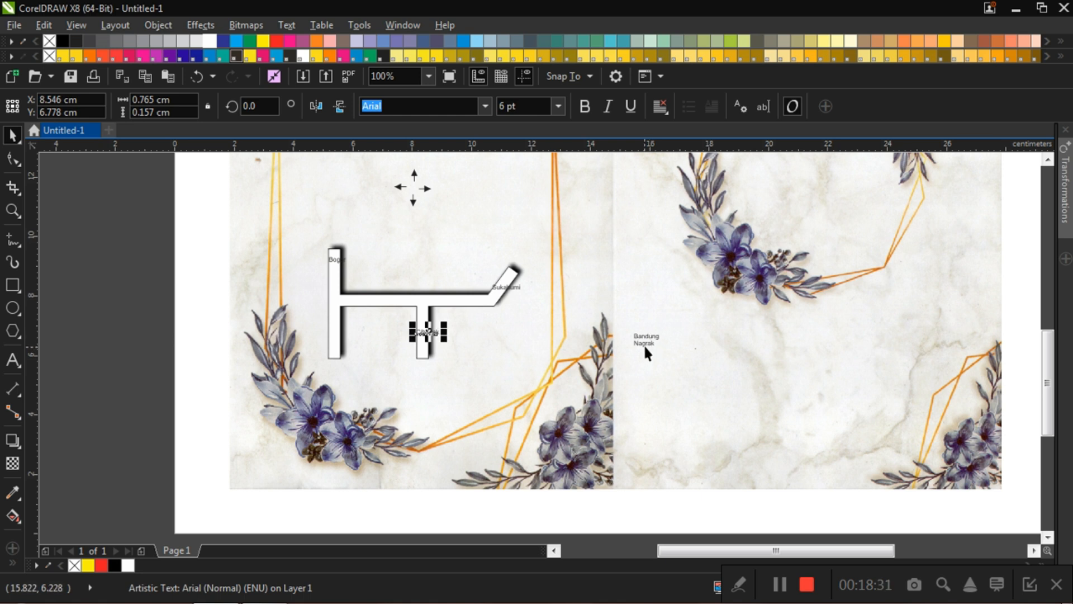
{"action": "left_click_drag", "start_coordinate": [645, 346], "coordinate": [333, 342]}
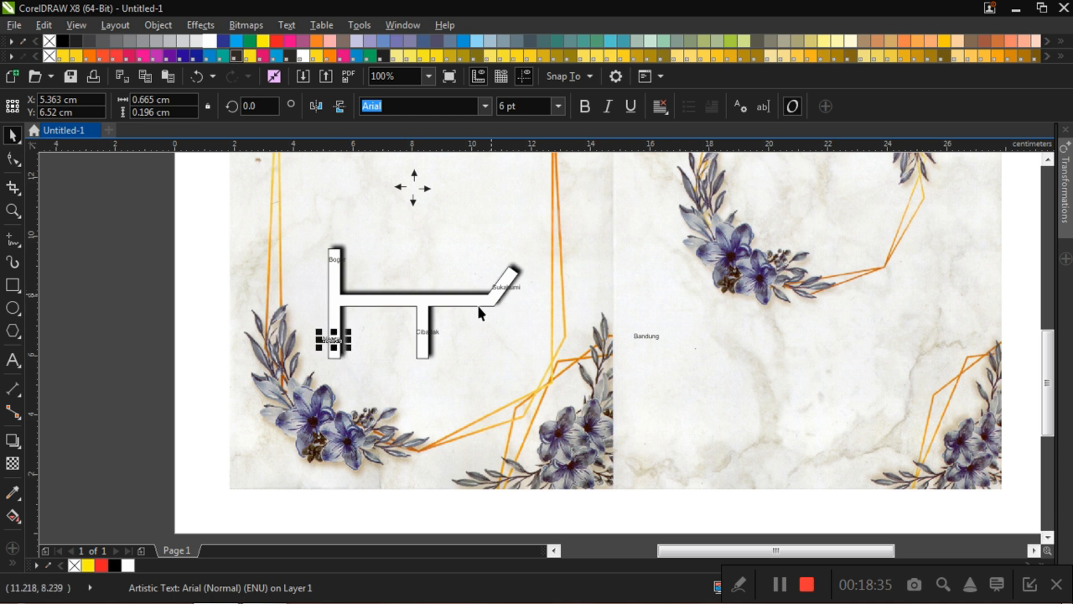
Step: Delete the leftover "Bandung" label from the invitation's right page
{"action": "left_click", "coordinate": [652, 337]}
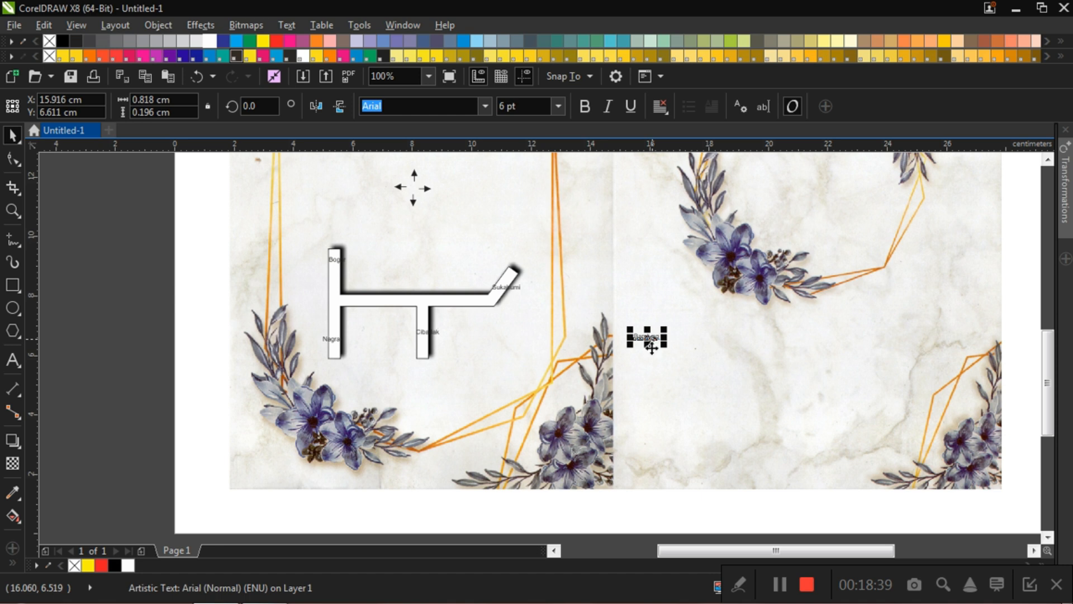
{"action": "key", "text": "Delete"}
{"action": "scroll", "coordinate": [484, 319], "scroll_direction": "down", "scroll_amount": 2}
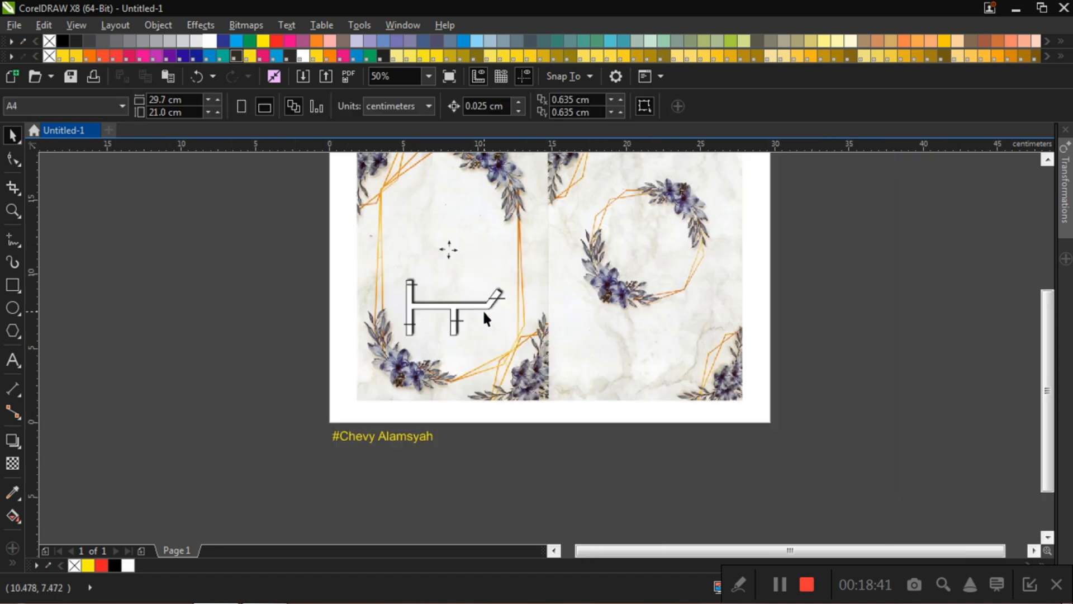
Step: Rotate the "Bogor" label to about 269° so it reads downward, and shift it inside the vertical road to about X 5.384 cm
{"action": "scroll", "coordinate": [436, 307], "scroll_direction": "up", "scroll_amount": 2}
{"action": "scroll", "coordinate": [375, 267], "scroll_direction": "up", "scroll_amount": 4}
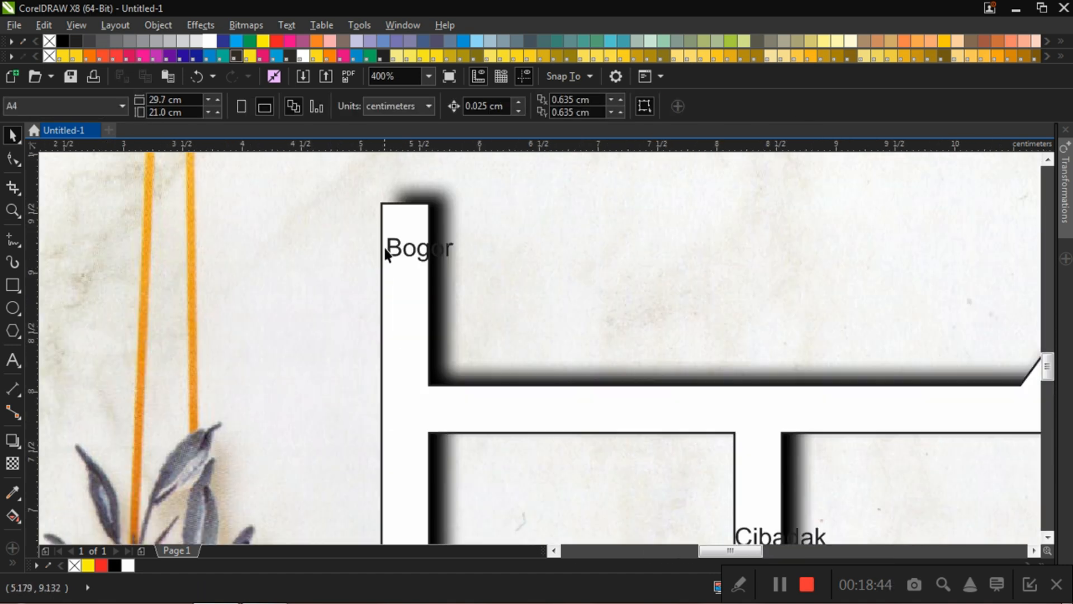
{"action": "scroll", "coordinate": [385, 249], "scroll_direction": "down", "scroll_amount": 2}
{"action": "scroll", "coordinate": [380, 241], "scroll_direction": "up", "scroll_amount": 2}
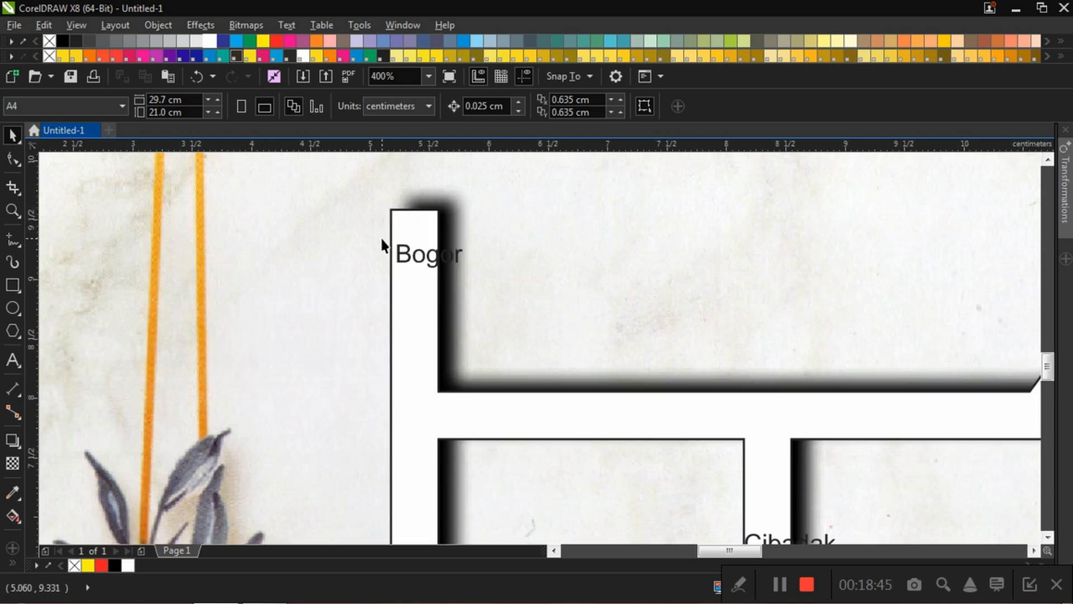
{"action": "left_click", "coordinate": [423, 263]}
{"action": "scroll", "coordinate": [432, 258], "scroll_direction": "up", "scroll_amount": 2}
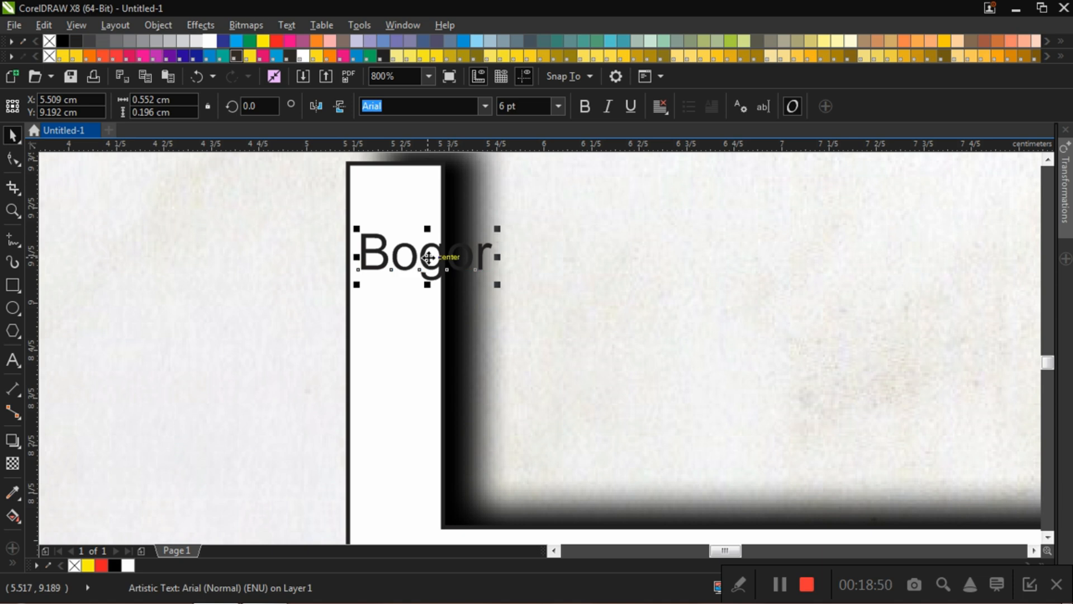
{"action": "left_click", "coordinate": [429, 257]}
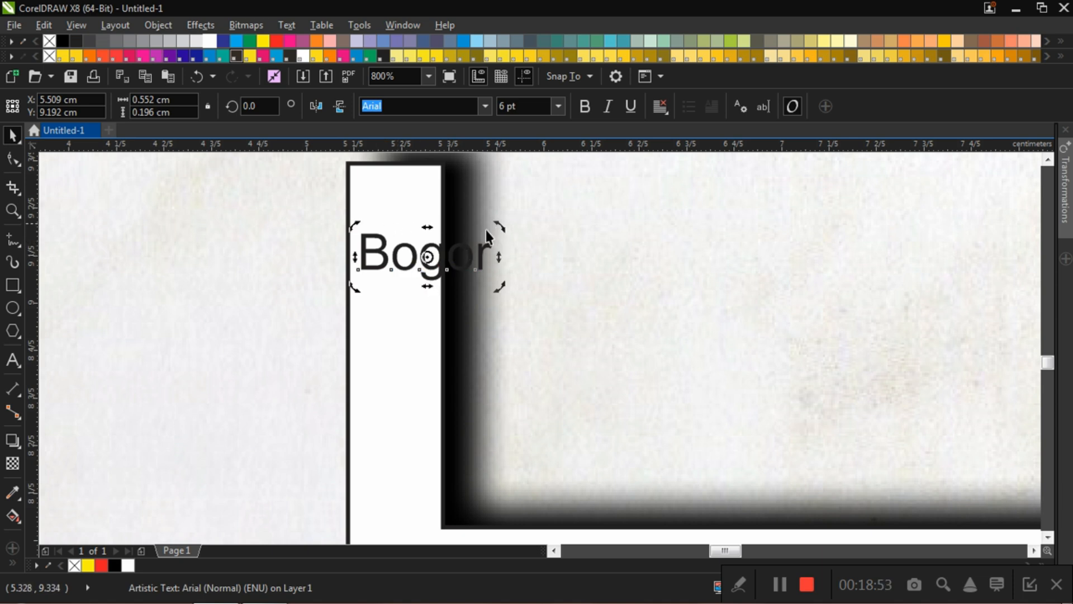
{"action": "left_click_drag", "start_coordinate": [505, 227], "coordinate": [440, 360]}
{"action": "key", "text": "Left"}
{"action": "key", "text": "Left"}
{"action": "key", "text": "Left"}
{"action": "key", "text": "Left"}
{"action": "key", "text": "Left"}
{"action": "key", "text": "Left"}
{"action": "key", "text": "Left"}
{"action": "key", "text": "Left"}
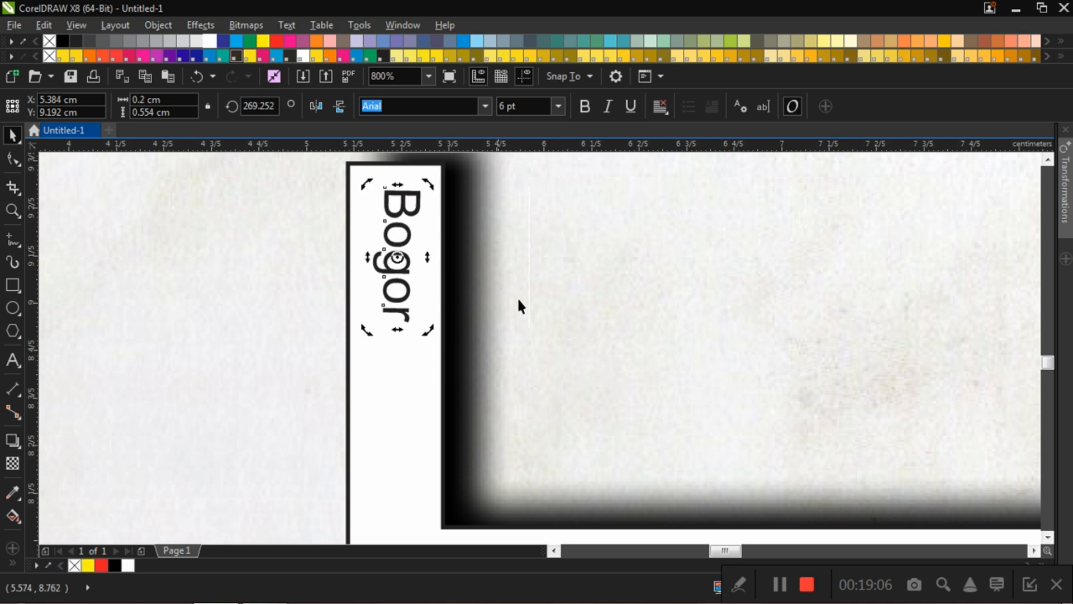
{"action": "left_click", "coordinate": [518, 255]}
Step: Rotate the "Nagrak" label to read upward along the lower end of the map's vertical road
{"action": "scroll", "coordinate": [518, 255], "scroll_direction": "down", "scroll_amount": 2}
{"action": "scroll", "coordinate": [510, 433], "scroll_direction": "up", "scroll_amount": 1}
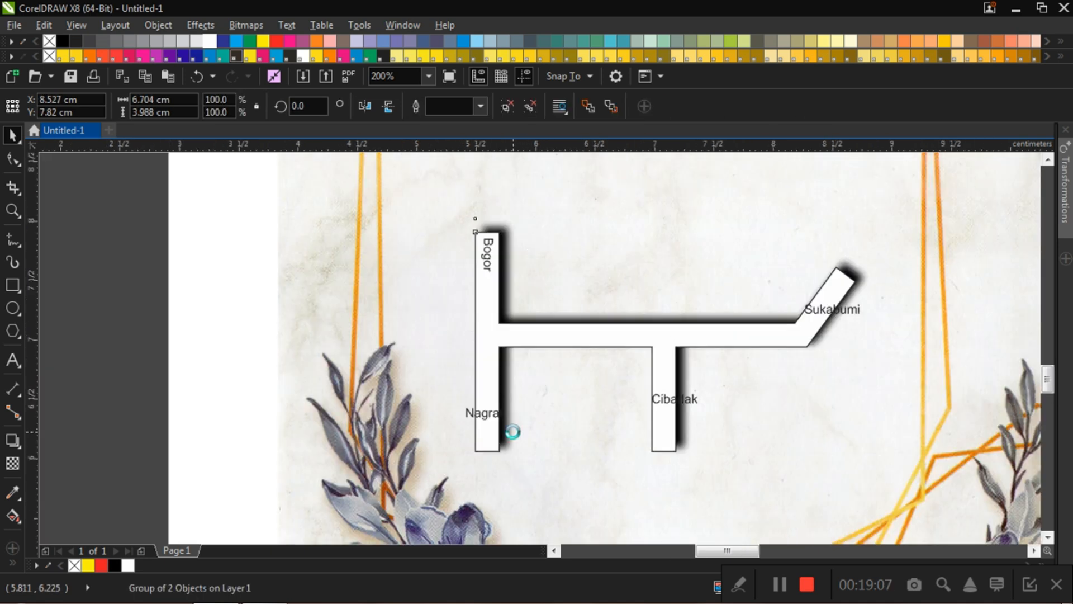
{"action": "left_click", "coordinate": [464, 406]}
{"action": "left_click", "coordinate": [459, 398]}
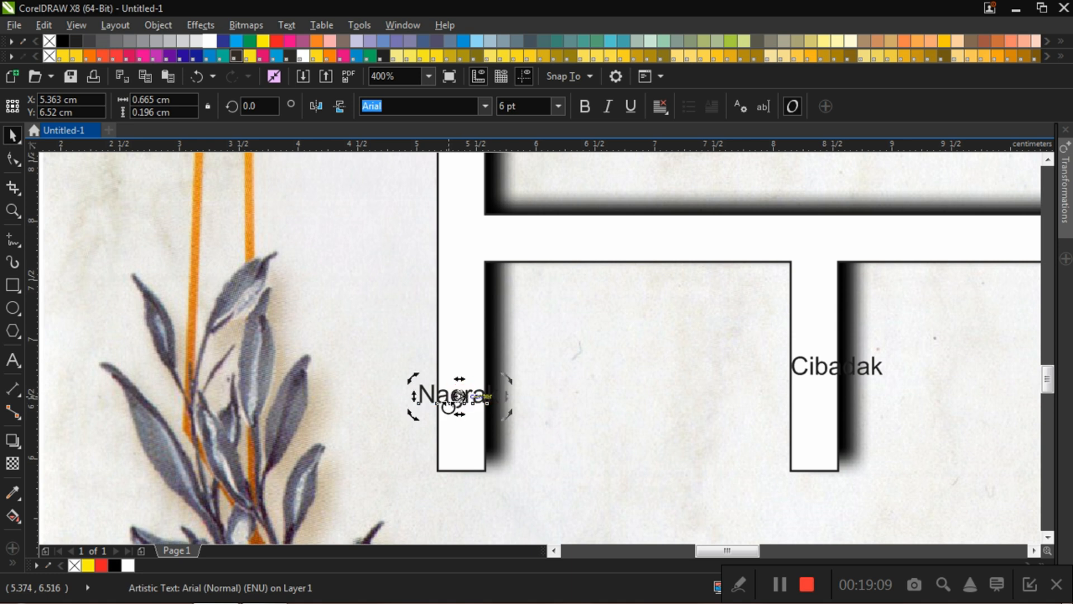
{"action": "left_click_drag", "start_coordinate": [418, 416], "coordinate": [504, 497]}
{"action": "left_click", "coordinate": [711, 355]}
Step: Set the "Cibadak" label's rotation angle to 90°
{"action": "left_click", "coordinate": [838, 377]}
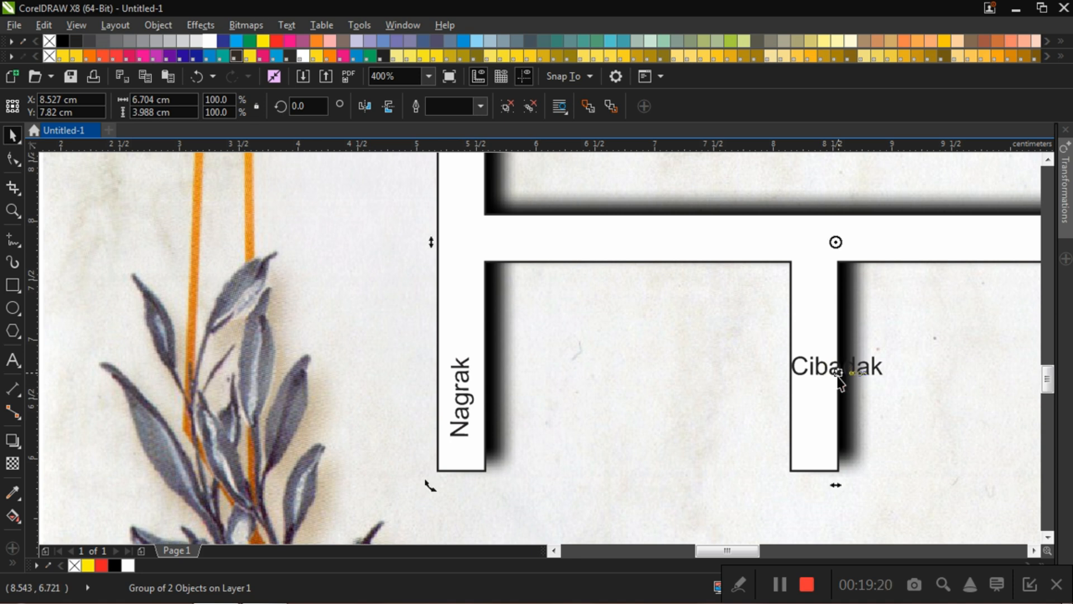
{"action": "left_click", "coordinate": [839, 376]}
{"action": "left_click", "coordinate": [860, 372]}
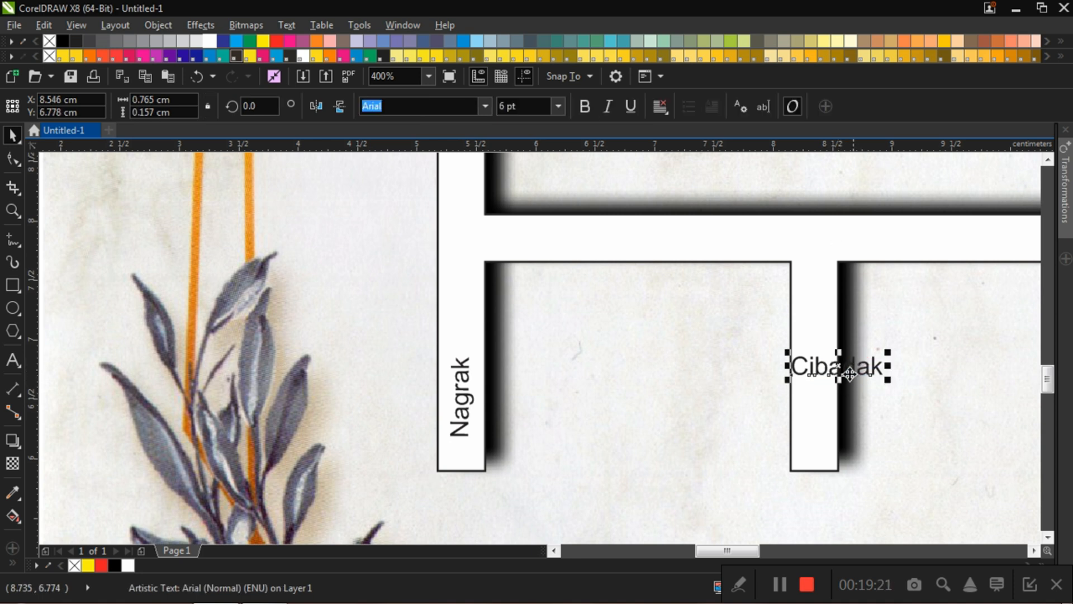
{"action": "left_click", "coordinate": [839, 367]}
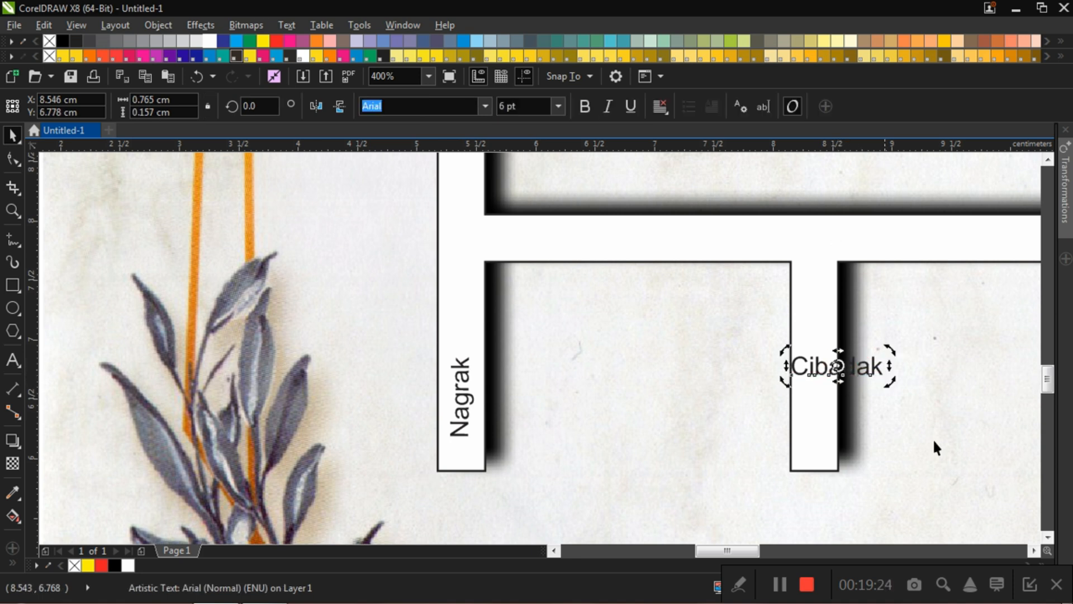
{"action": "left_click", "coordinate": [881, 379]}
{"action": "left_click", "coordinate": [872, 375]}
{"action": "left_click", "coordinate": [838, 365]}
{"action": "left_click", "coordinate": [901, 384]}
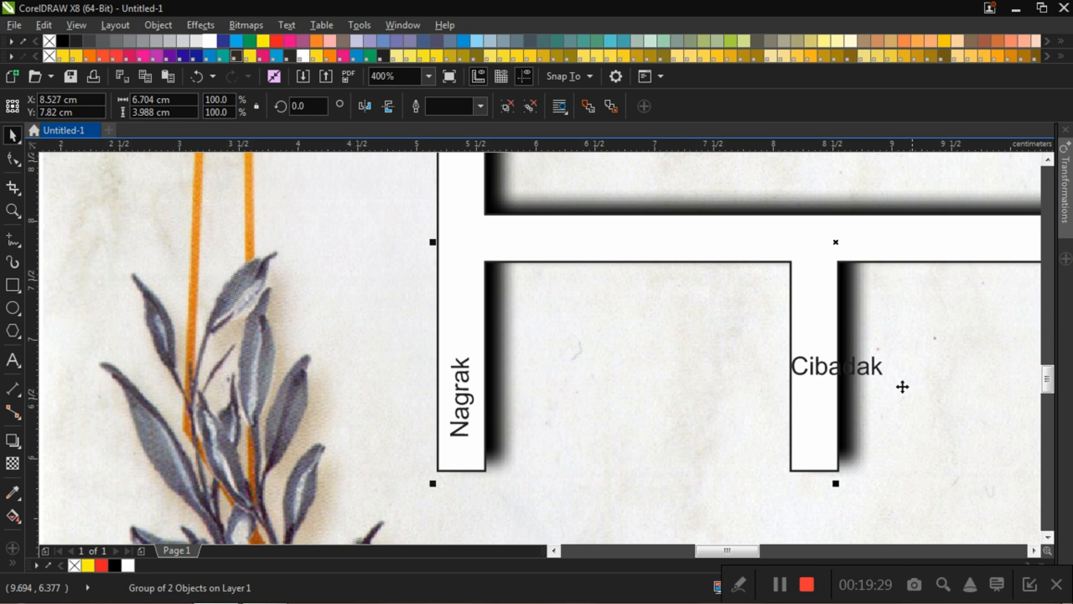
{"action": "left_click", "coordinate": [860, 371]}
{"action": "left_click", "coordinate": [882, 384]}
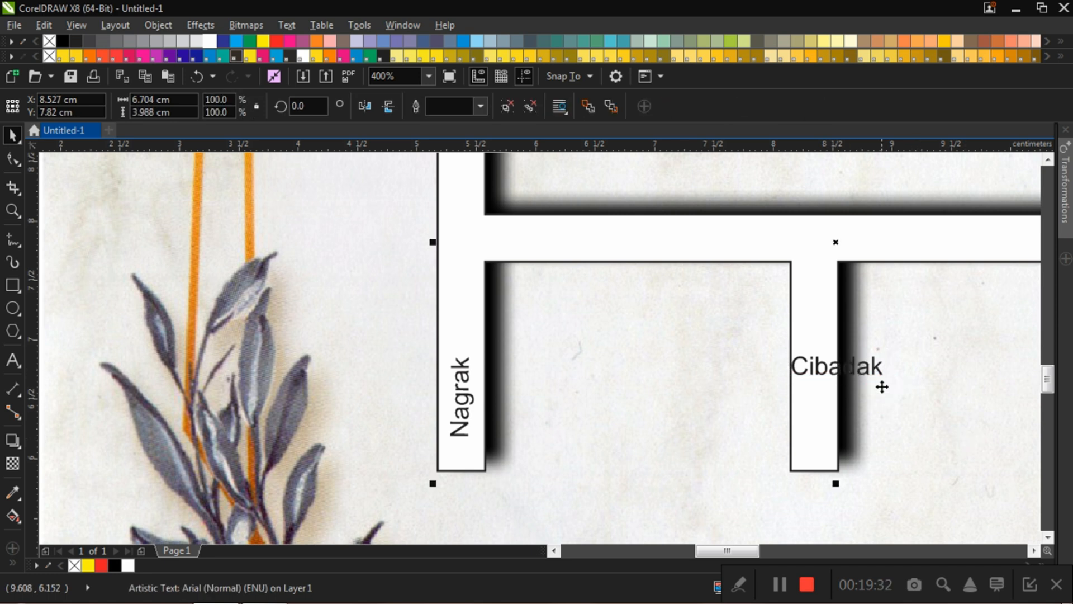
{"action": "left_click", "coordinate": [874, 370]}
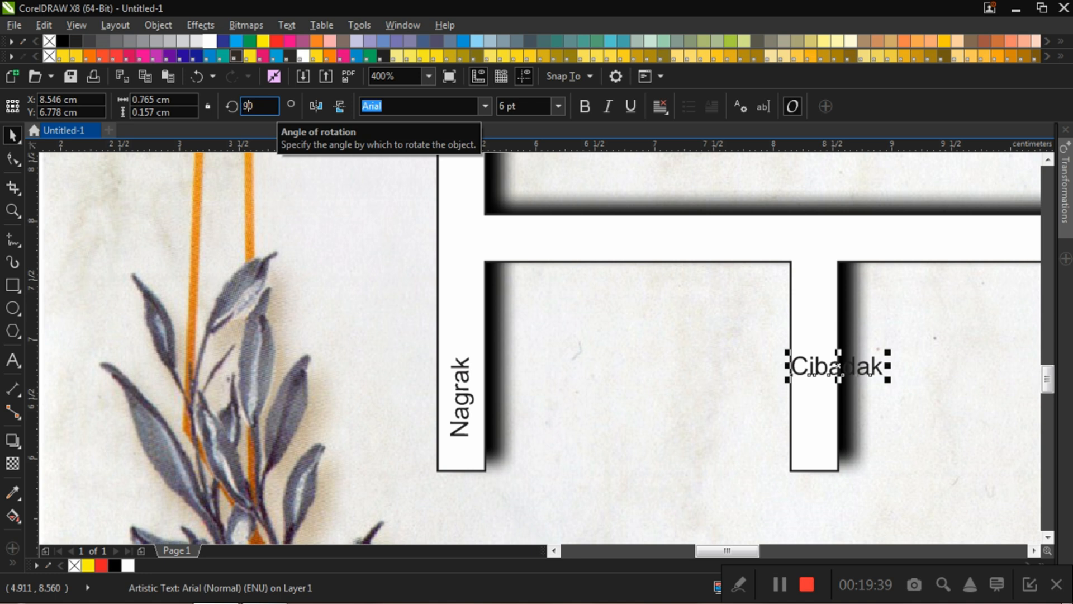
{"action": "key", "text": "Return"}
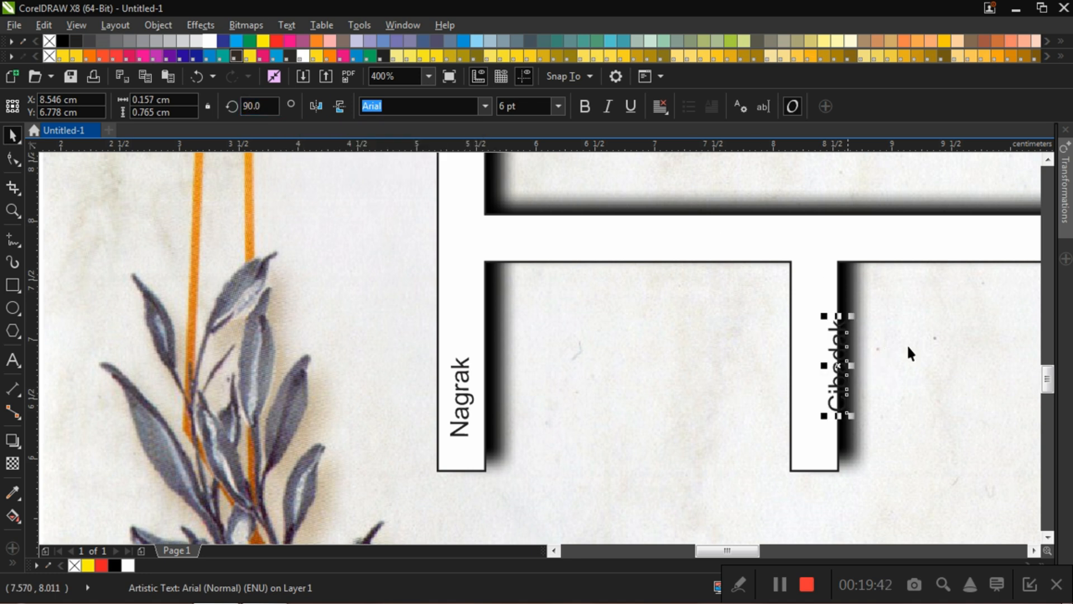
Step: Nudge the "Cibadak" label inside the short downward branch road, to about X 8.343 cm, Y 6.55 cm
{"action": "left_click", "coordinate": [856, 371]}
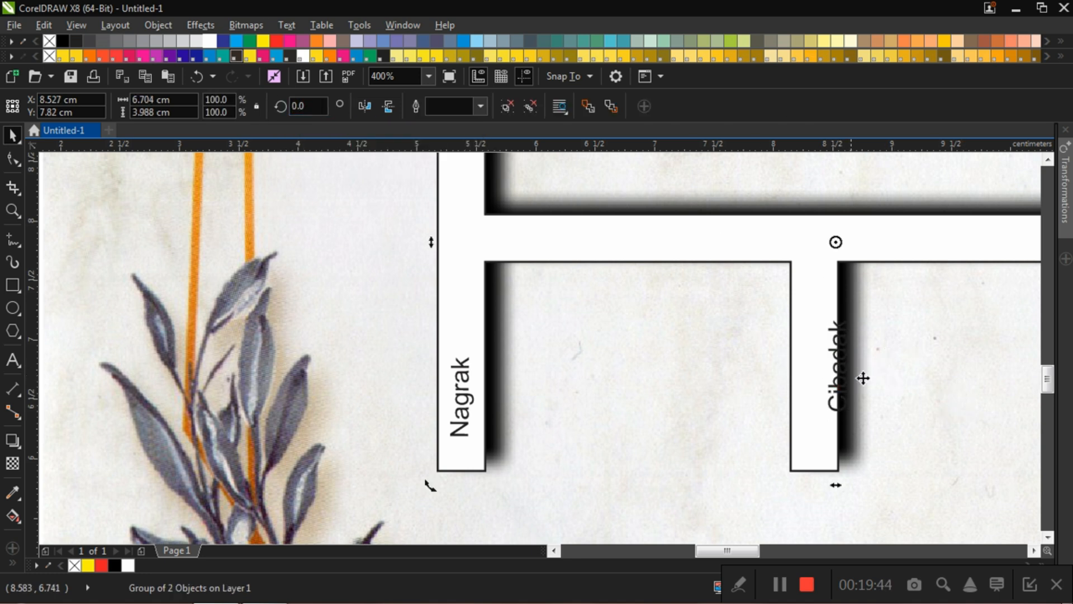
{"action": "left_click", "coordinate": [838, 367]}
{"action": "left_click", "coordinate": [841, 360]}
{"action": "left_click", "coordinate": [836, 401]}
{"action": "left_click", "coordinate": [833, 407]}
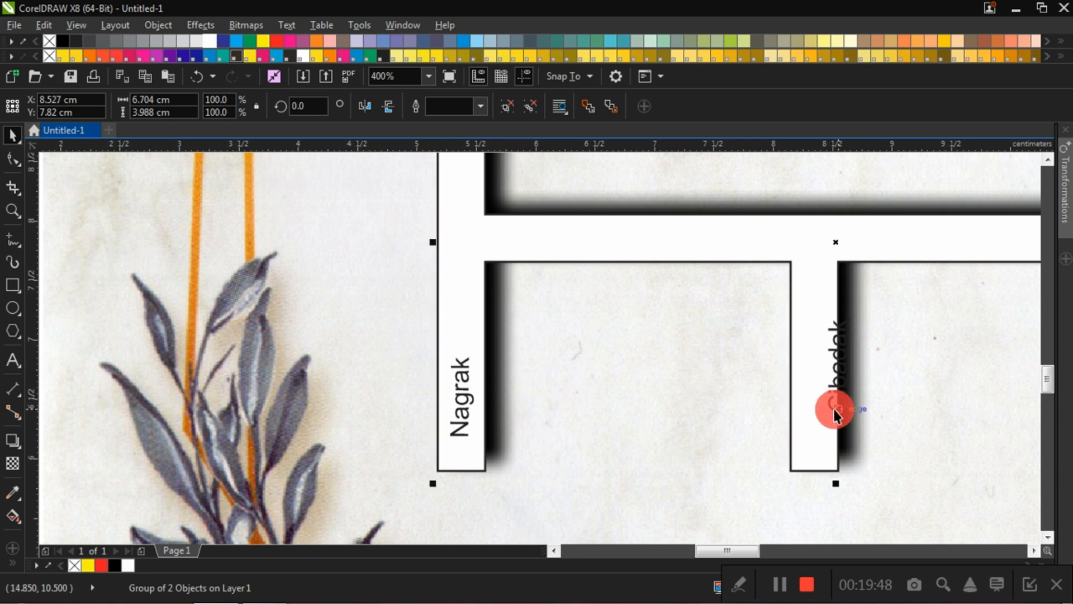
{"action": "left_click", "coordinate": [840, 413]}
{"action": "left_click", "coordinate": [941, 427]}
{"action": "scroll", "coordinate": [894, 407], "scroll_direction": "down", "scroll_amount": 1}
{"action": "left_click", "coordinate": [597, 351]}
{"action": "scroll", "coordinate": [925, 410], "scroll_direction": "up", "scroll_amount": 2}
{"action": "left_click", "coordinate": [744, 380]}
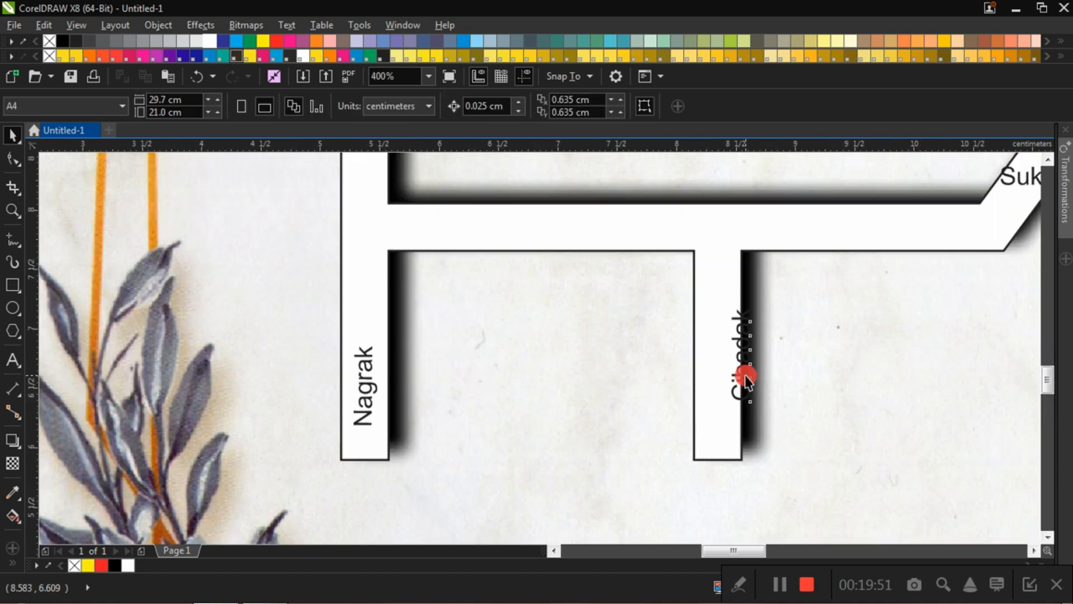
{"action": "key", "text": "Left"}
{"action": "key", "text": "Left"}
{"action": "key", "text": "Left"}
{"action": "key", "text": "Left"}
{"action": "key", "text": "Left"}
{"action": "key", "text": "Left"}
{"action": "key", "text": "Left"}
{"action": "key", "text": "Down"}
{"action": "key", "text": "Down"}
{"action": "key", "text": "Down"}
{"action": "key", "text": "Down"}
{"action": "key", "text": "Down"}
{"action": "key", "text": "Down"}
{"action": "key", "text": "Down"}
{"action": "key", "text": "Down"}
{"action": "key", "text": "Down"}
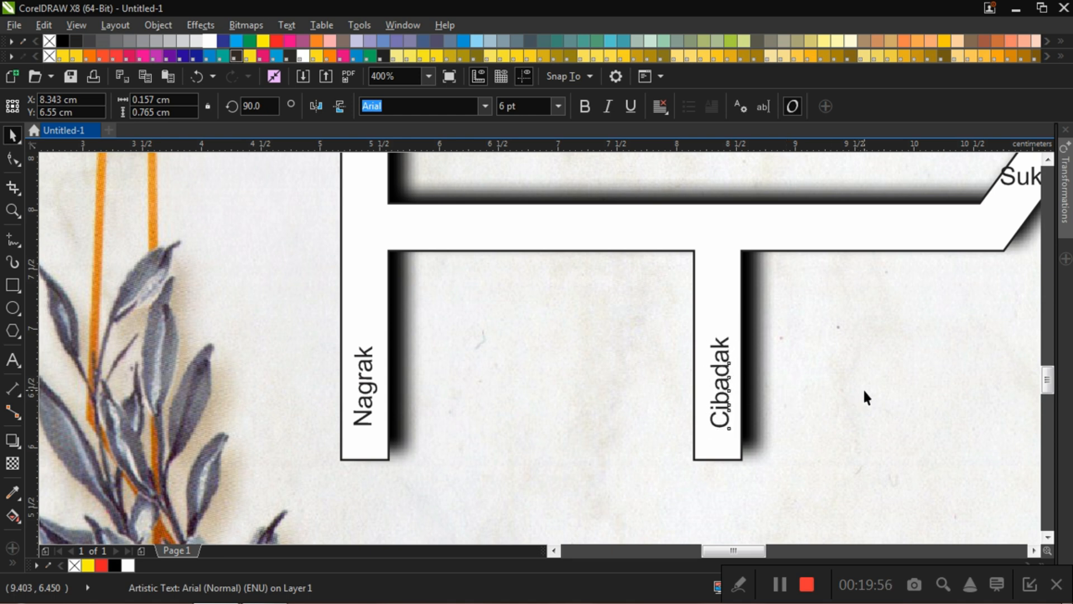
{"action": "left_click", "coordinate": [863, 388]}
Step: Rotate the "Sukabumi" label to about 52° and nudge it inside the diagonal road, to about X 11.102 cm, Y 8.344 cm
{"action": "scroll", "coordinate": [863, 388], "scroll_direction": "down", "scroll_amount": 2}
{"action": "scroll", "coordinate": [874, 329], "scroll_direction": "up", "scroll_amount": 2}
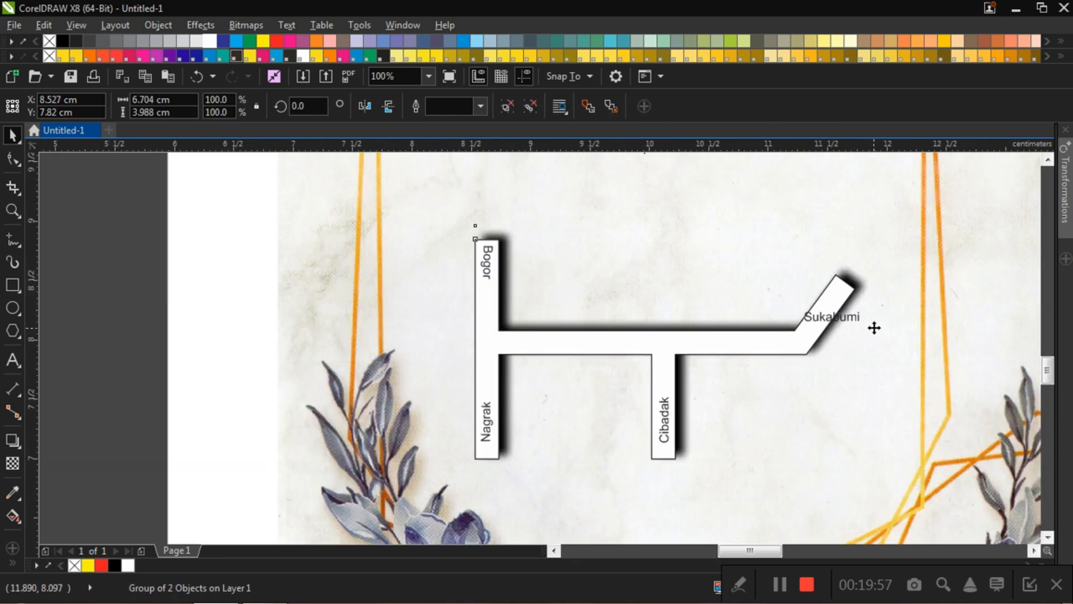
{"action": "left_click", "coordinate": [810, 312]}
{"action": "left_click", "coordinate": [793, 308]}
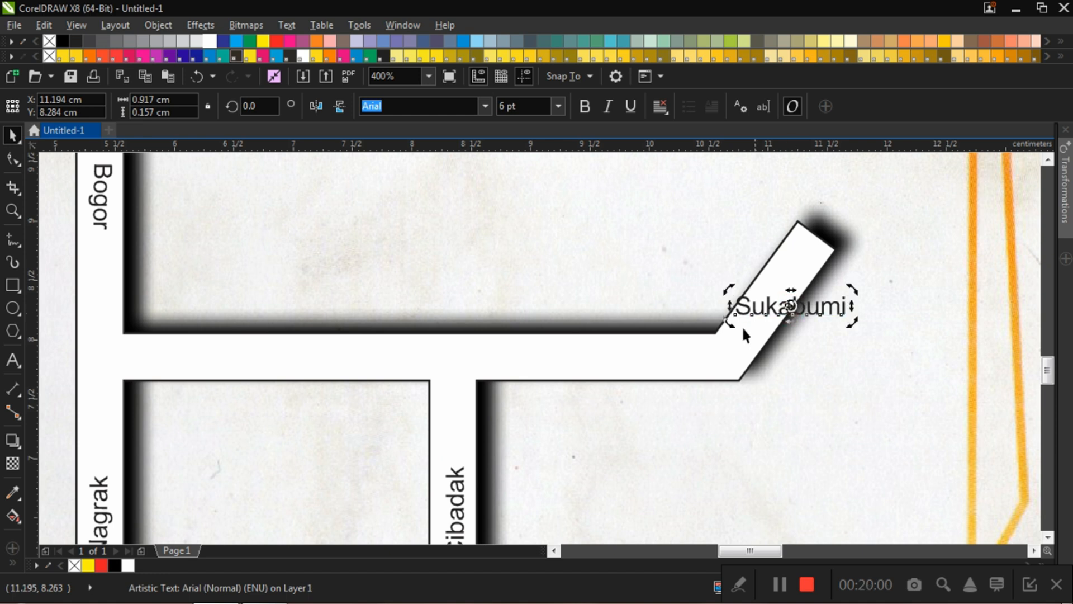
{"action": "left_click_drag", "start_coordinate": [732, 326], "coordinate": [749, 402]}
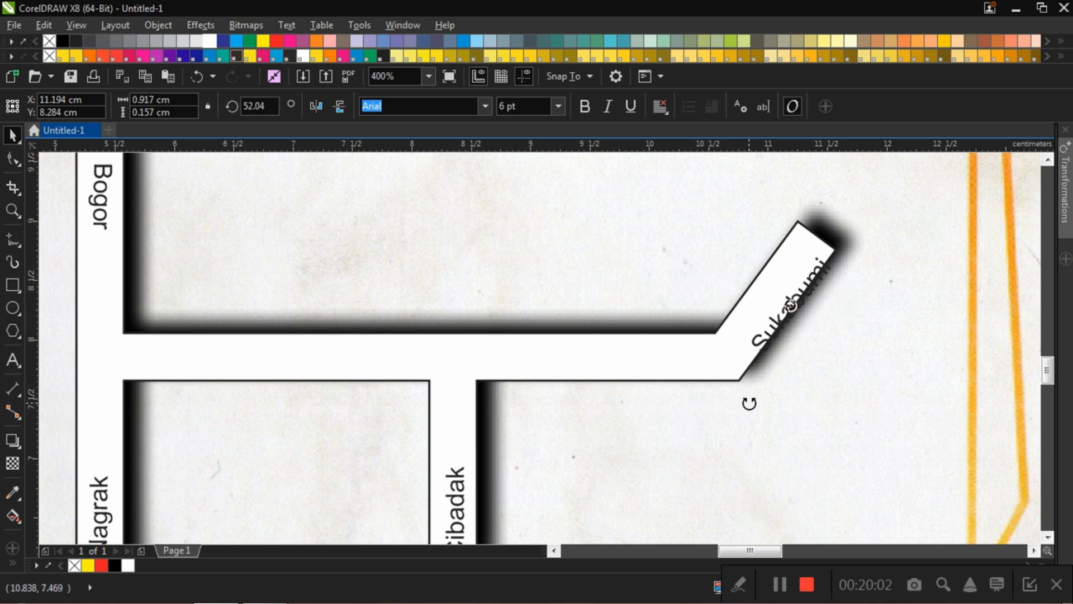
{"action": "key", "text": "Left"}
{"action": "key", "text": "Left"}
{"action": "key", "text": "Left"}
{"action": "key", "text": "Left"}
{"action": "key", "text": "Up"}
{"action": "key", "text": "Up"}
{"action": "key", "text": "Up"}
{"action": "key", "text": "Up"}
{"action": "key", "text": "Up"}
{"action": "key", "text": "Up"}
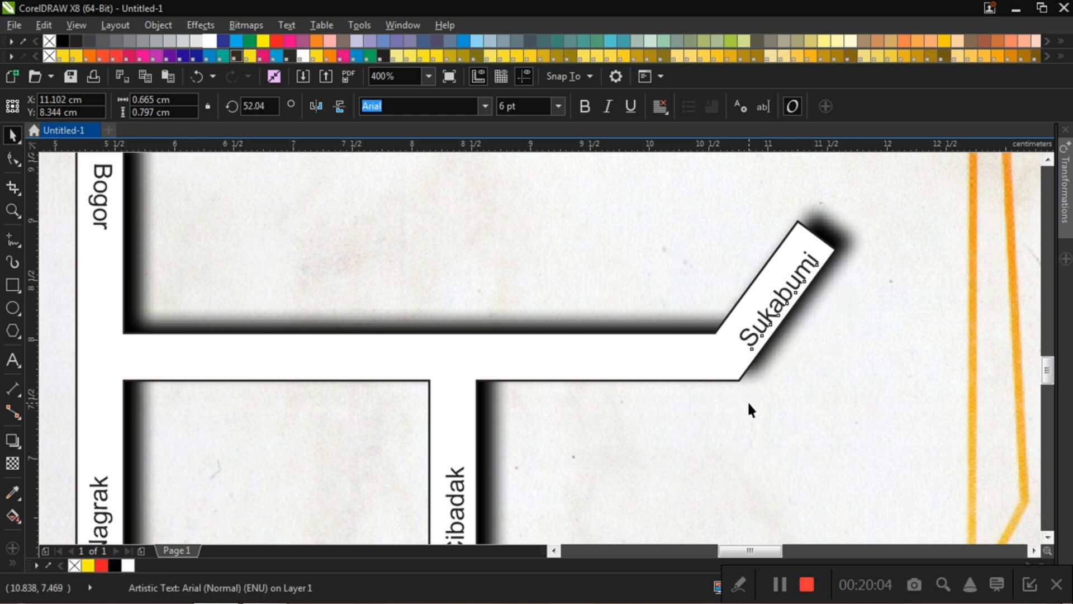
{"action": "left_click", "coordinate": [956, 433]}
{"action": "scroll", "coordinate": [765, 341], "scroll_direction": "down", "scroll_amount": 2}
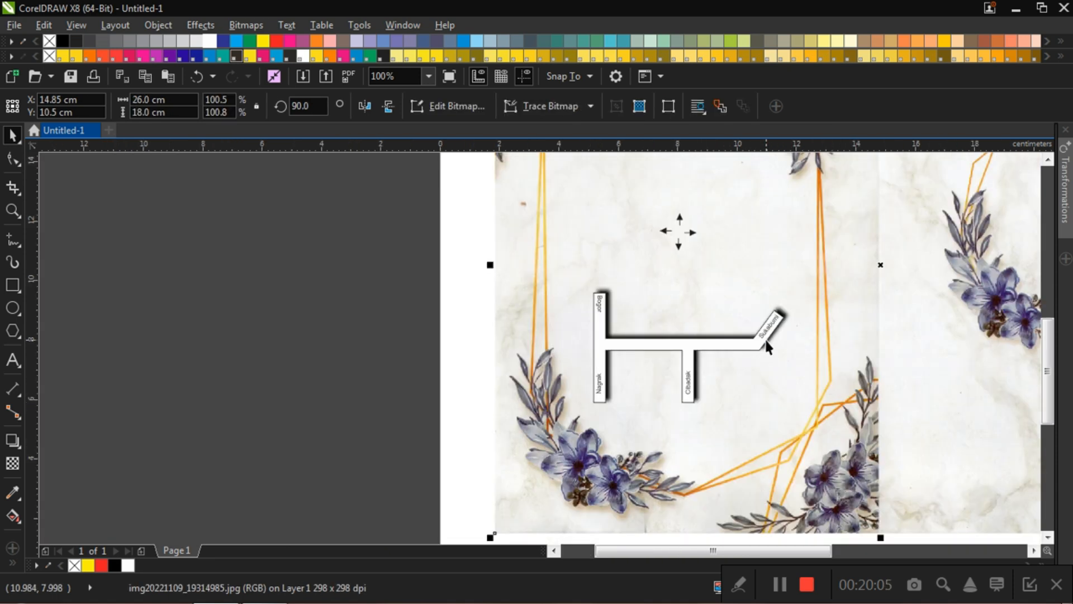
{"action": "scroll", "coordinate": [757, 344], "scroll_direction": "up", "scroll_amount": 1}
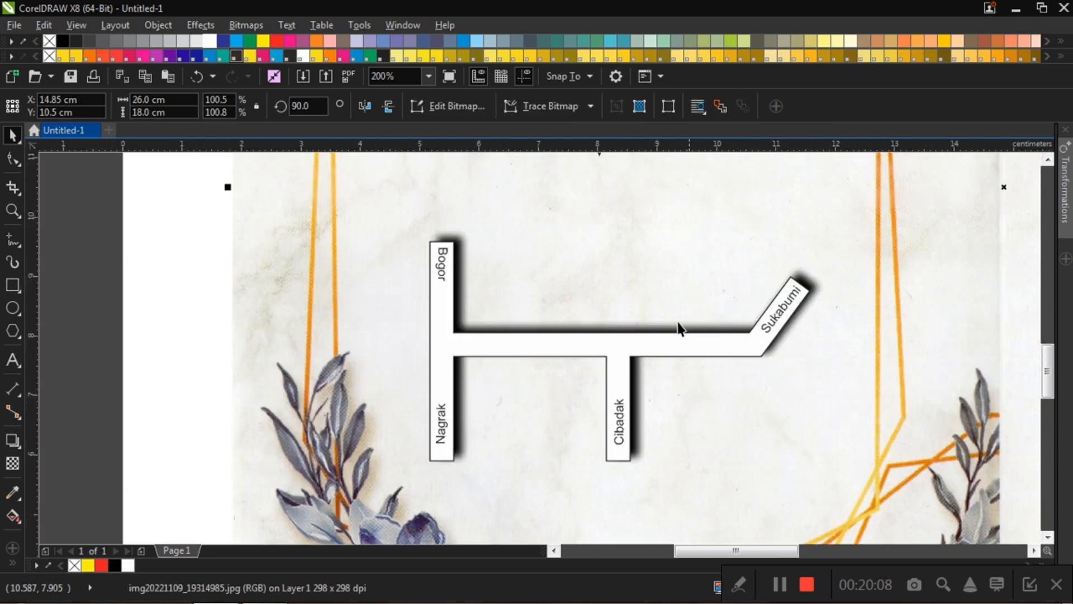
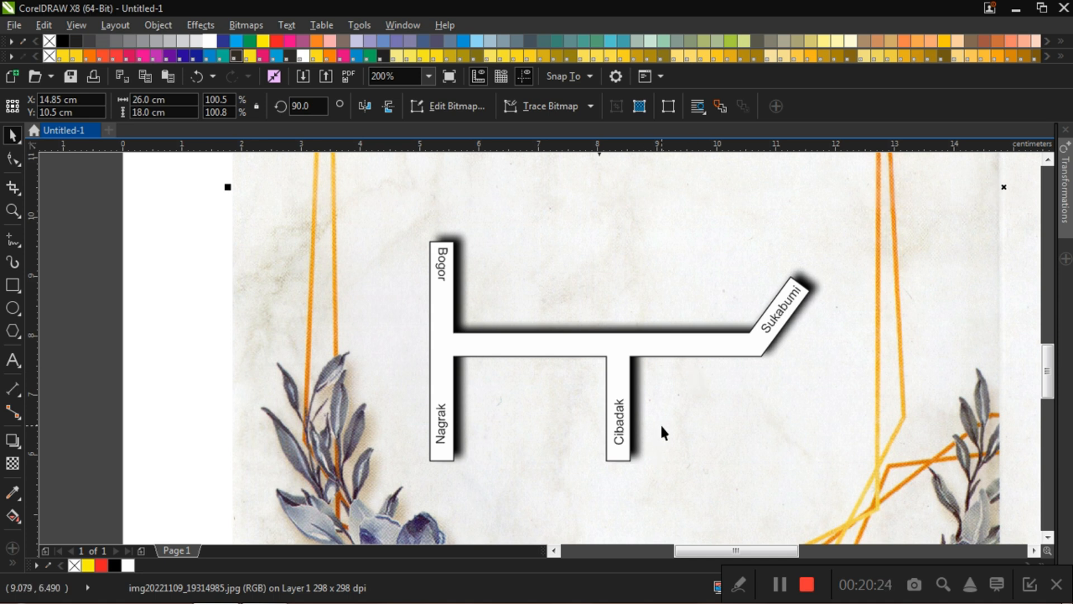
Step: Start an import from the Logo Denah folder and select the white-walled home, mosque, school and beige iconfinder factory PNG files
{"action": "left_click", "coordinate": [620, 219]}
{"action": "left_click", "coordinate": [205, 273]}
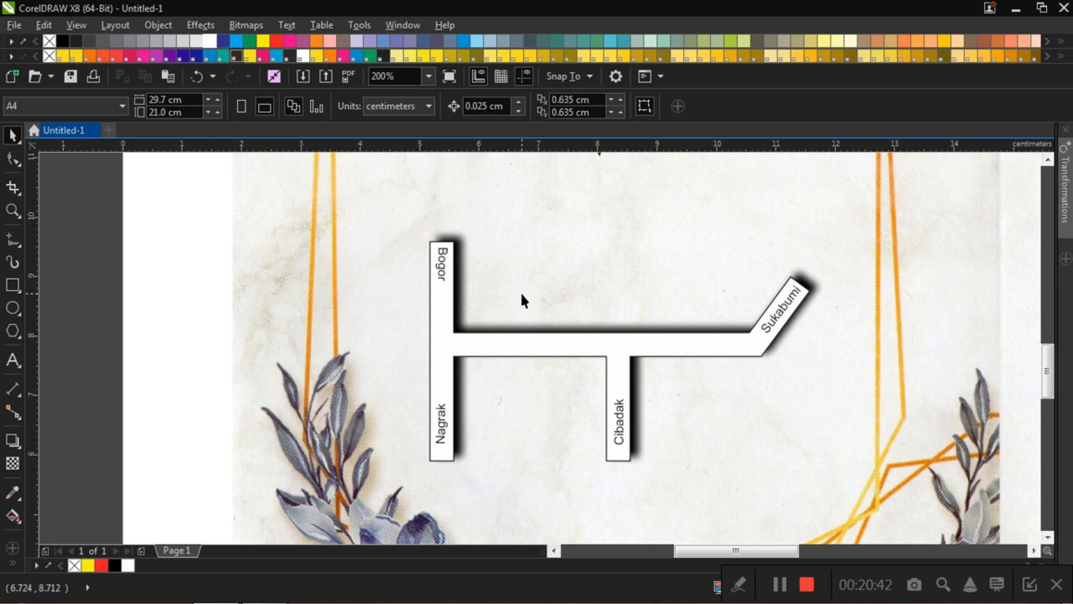
{"action": "key", "text": "ctrl+i"}
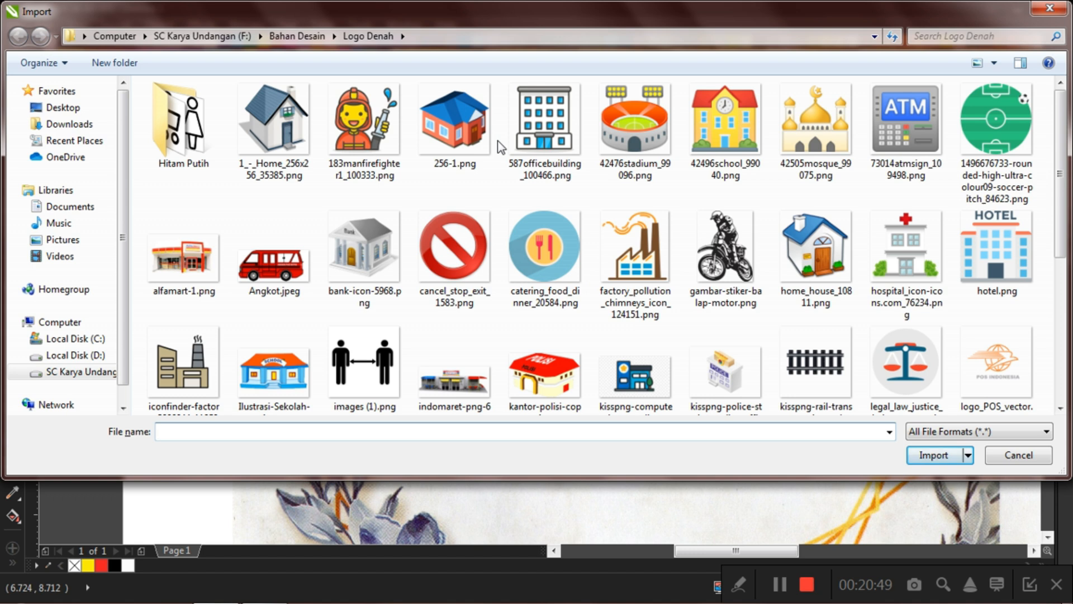
{"action": "left_click", "coordinate": [279, 129]}
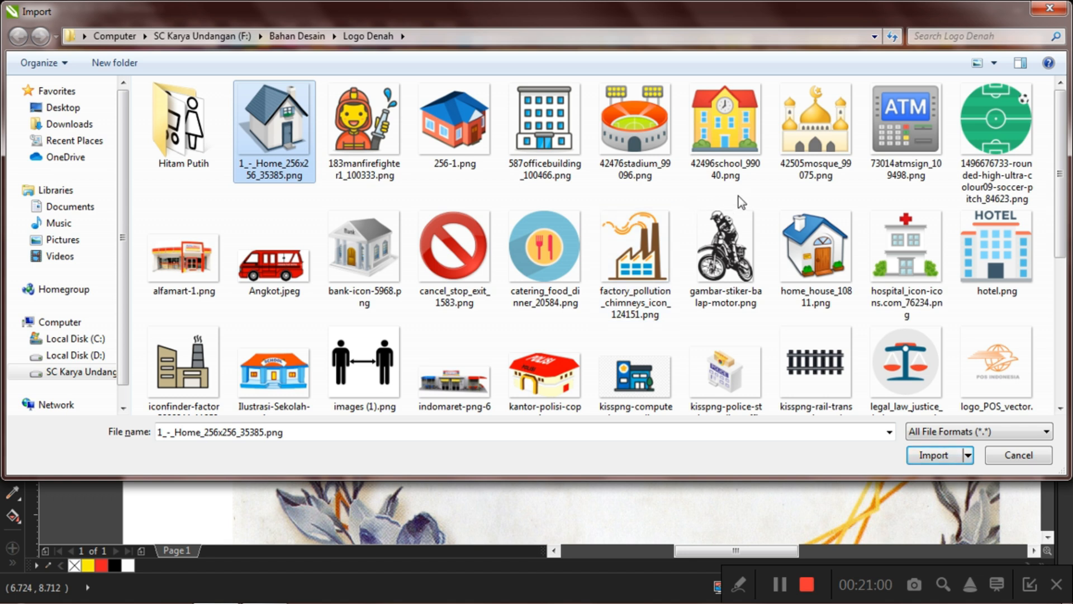
{"action": "left_click", "coordinate": [821, 134], "text": "ctrl"}
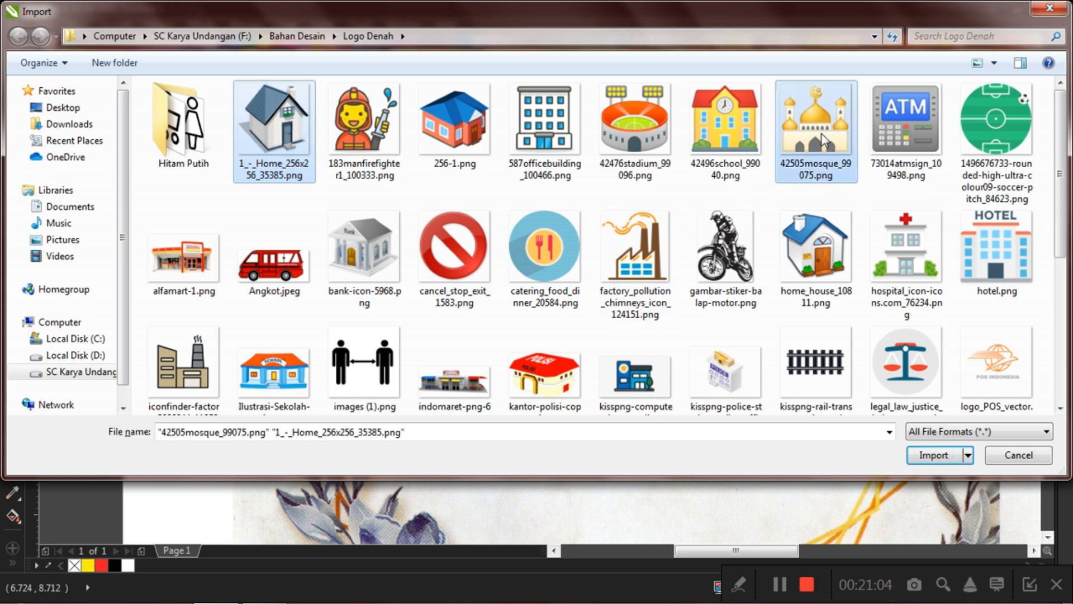
{"action": "left_click", "coordinate": [734, 124], "text": "ctrl"}
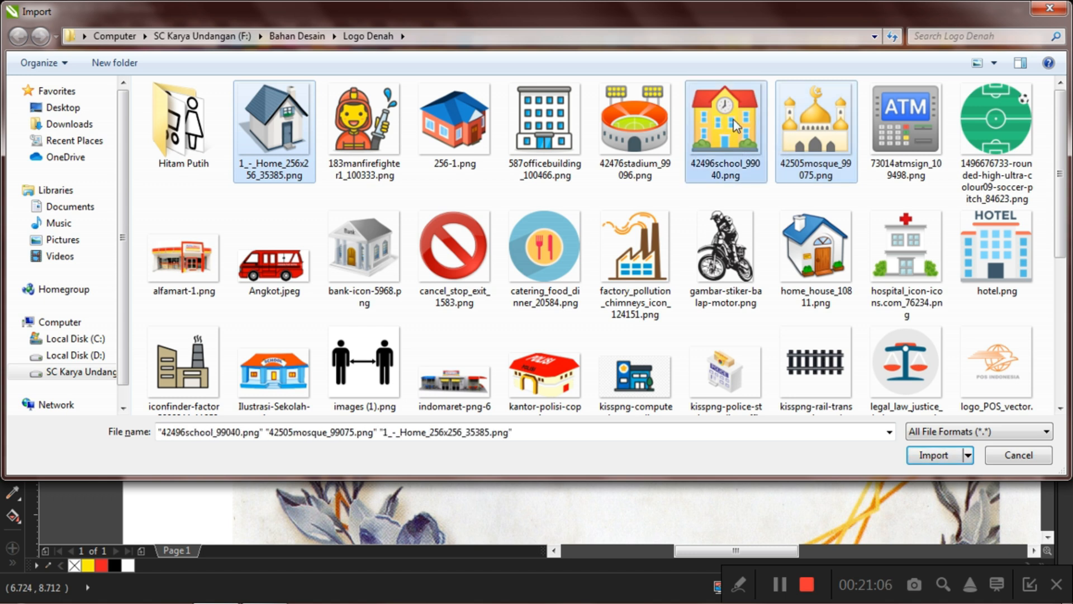
{"action": "left_click", "coordinate": [172, 366], "text": "ctrl"}
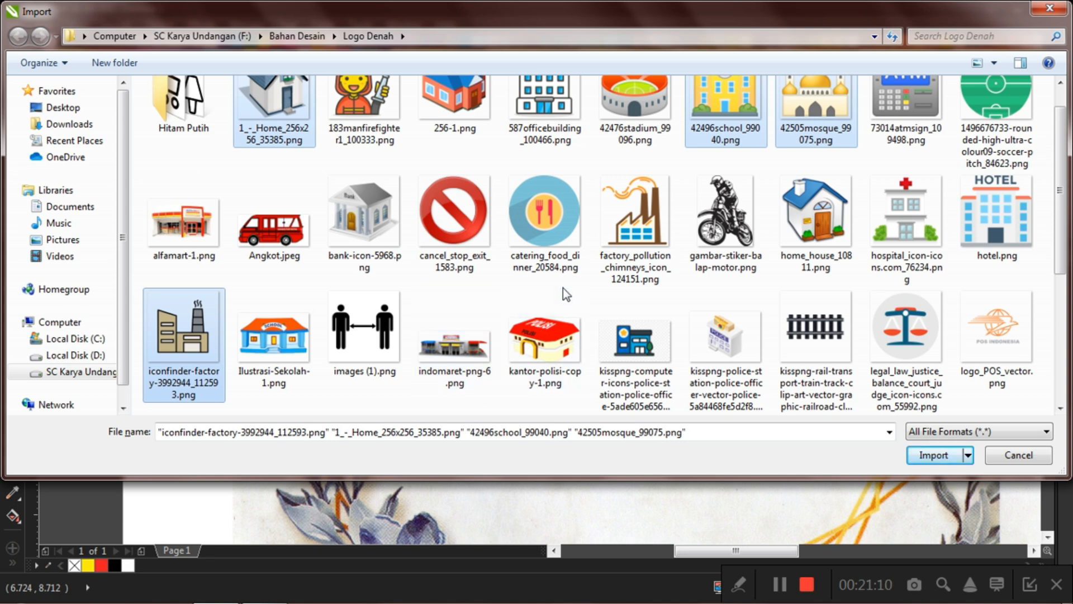
Step: Add the hospital and blue Shortcuts arrow PNG files to the selection and import all the chosen icons
{"action": "scroll", "coordinate": [562, 287], "scroll_direction": "down", "scroll_amount": 1}
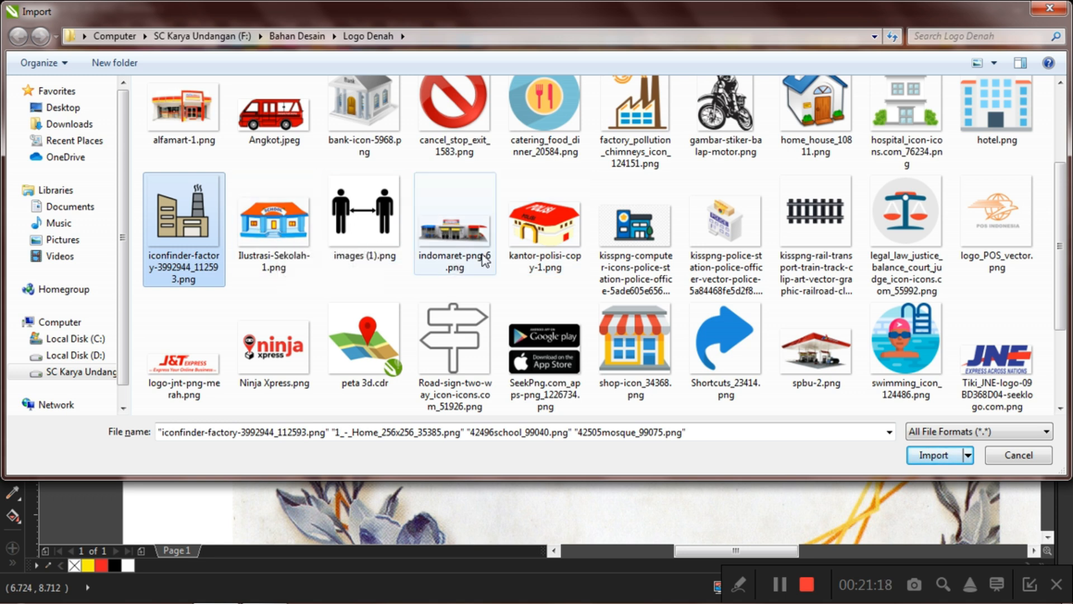
{"action": "scroll", "coordinate": [482, 254], "scroll_direction": "up", "scroll_amount": 1}
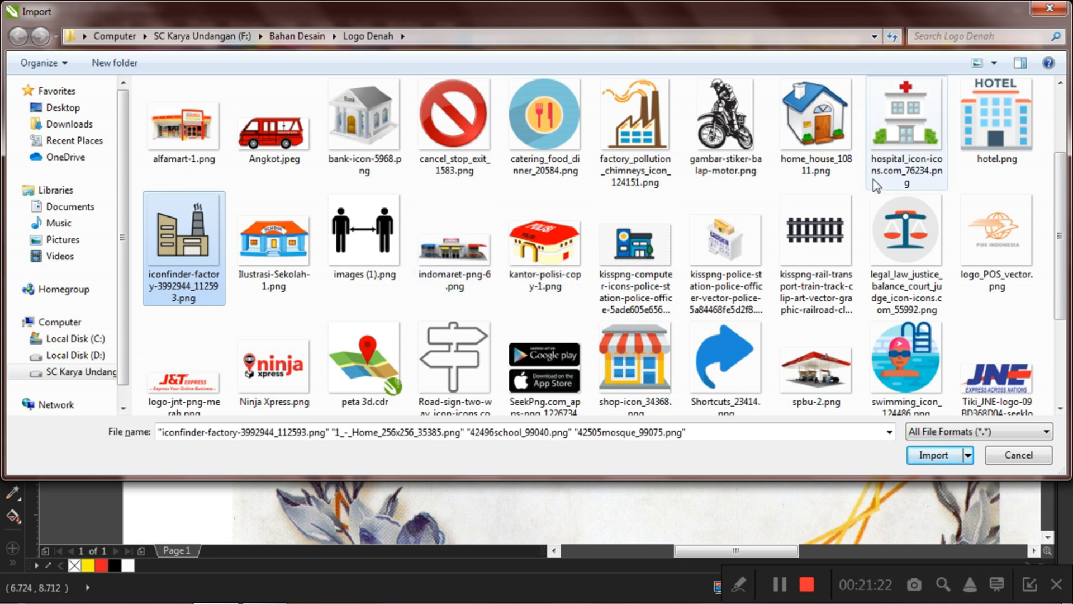
{"action": "left_click", "coordinate": [911, 124], "text": "ctrl"}
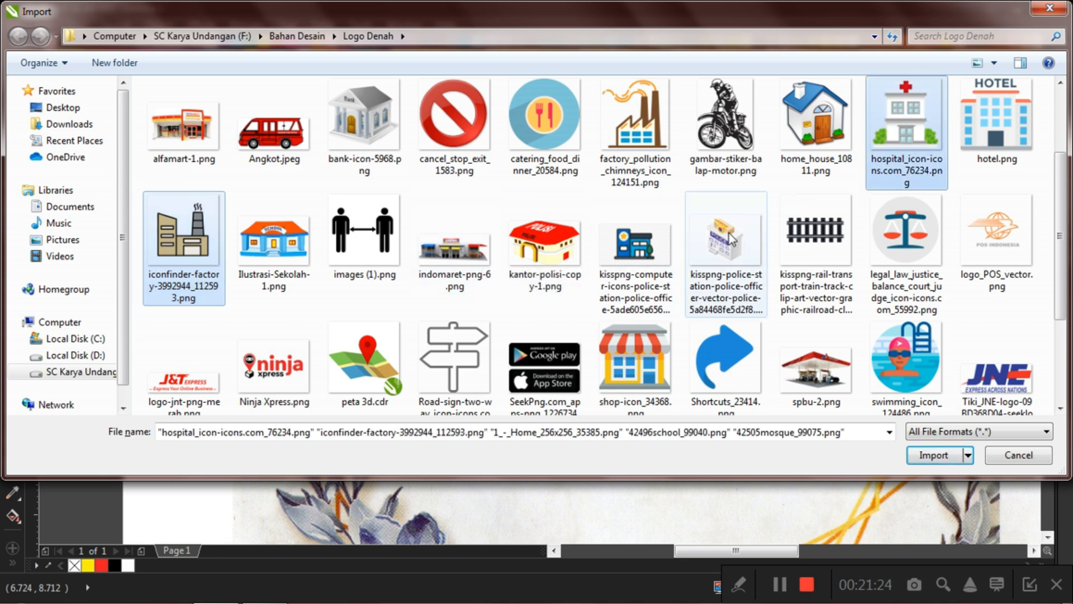
{"action": "scroll", "coordinate": [775, 267], "scroll_direction": "down", "scroll_amount": 1}
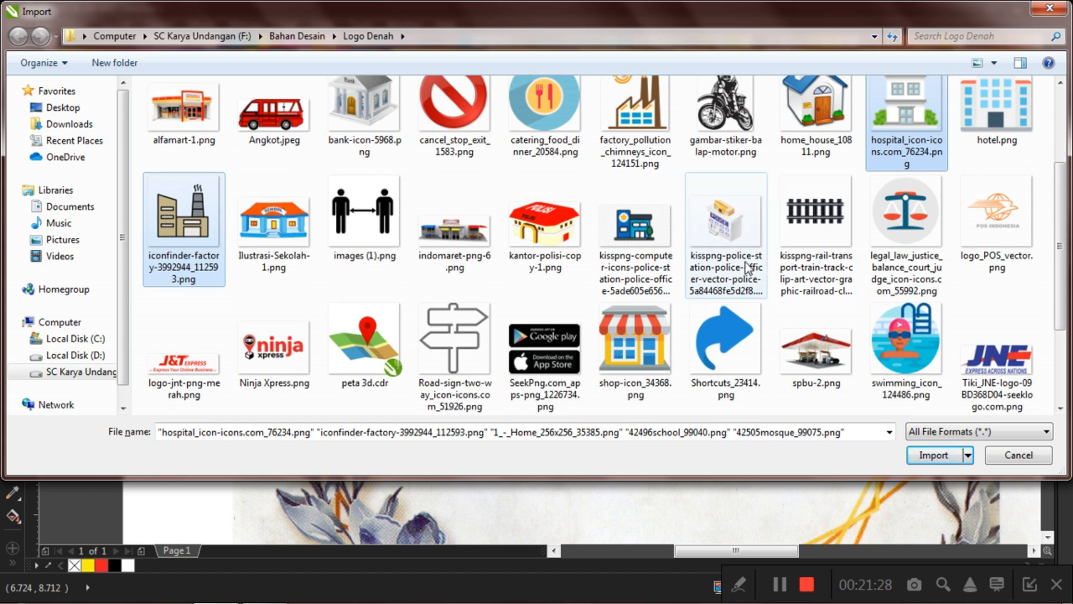
{"action": "left_click", "coordinate": [734, 342], "text": "ctrl"}
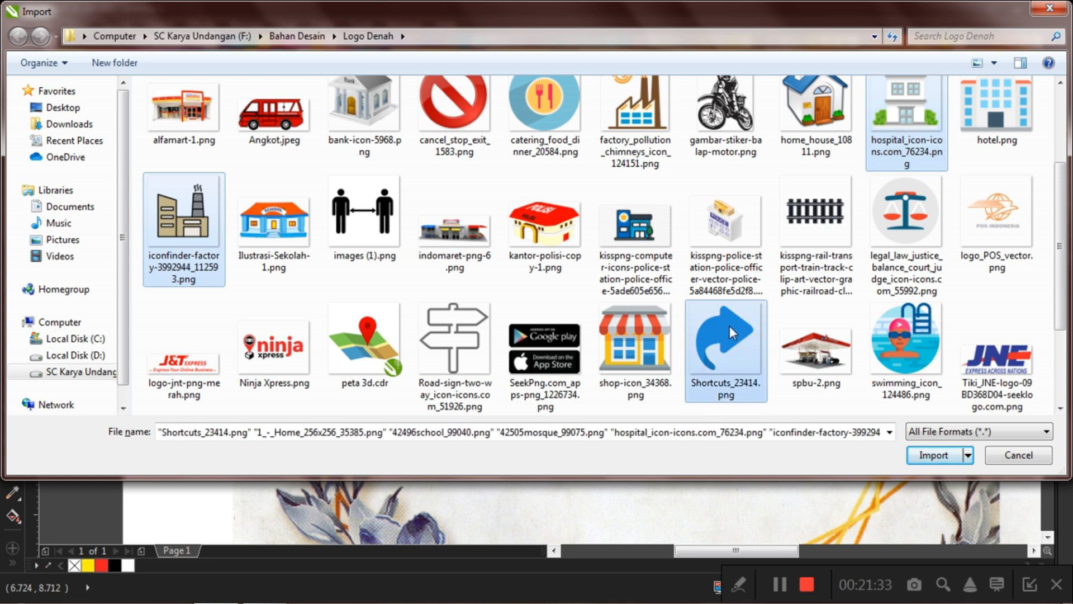
{"action": "scroll", "coordinate": [669, 320], "scroll_direction": "down", "scroll_amount": 2}
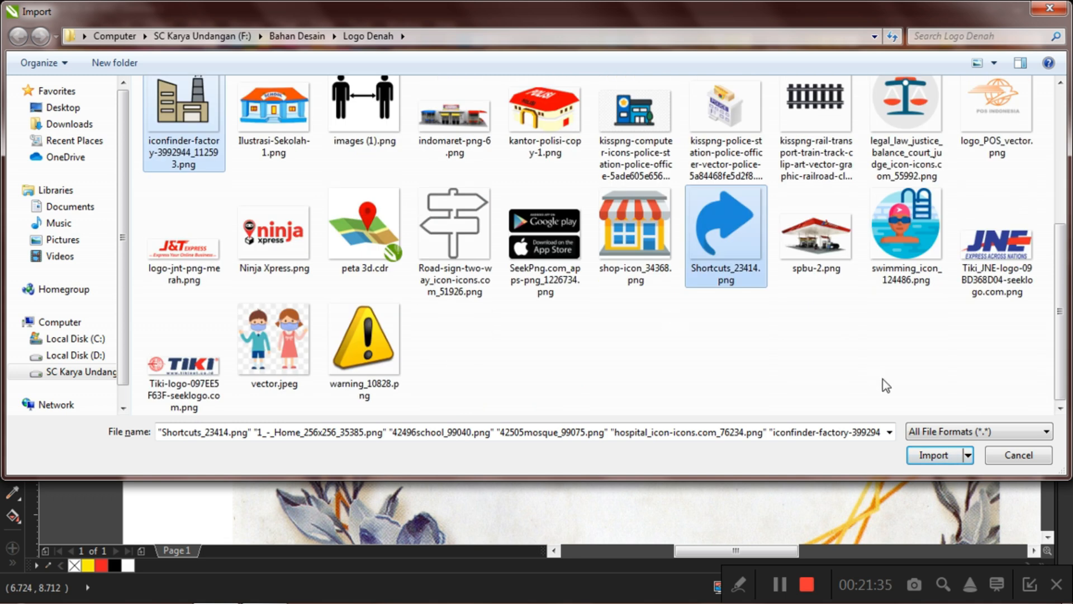
{"action": "left_click", "coordinate": [933, 455]}
Step: Place the home, school, mosque, hospital, factory and arrow icons at small size in a row above the map
{"action": "scroll", "coordinate": [559, 224], "scroll_direction": "down", "scroll_amount": 1}
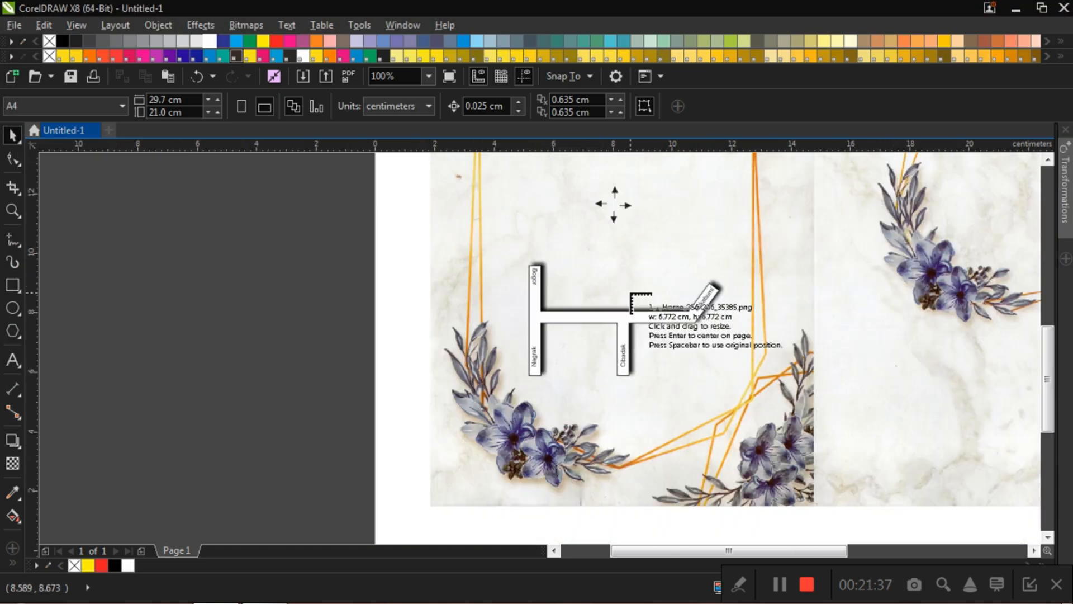
{"action": "scroll", "coordinate": [615, 223], "scroll_direction": "up", "scroll_amount": 1}
{"action": "left_click", "coordinate": [568, 208]}
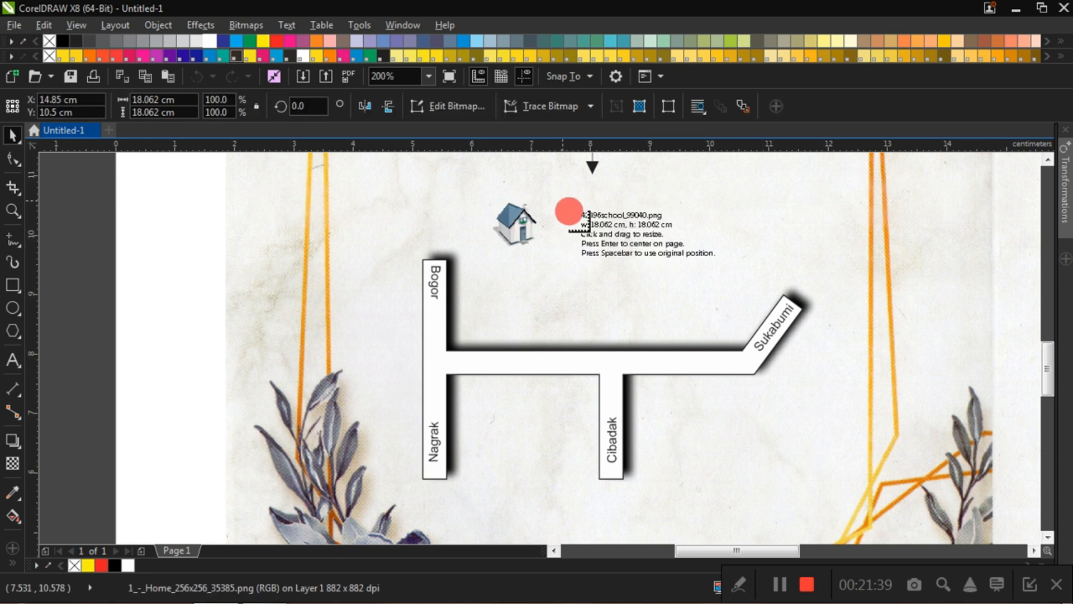
{"action": "left_click", "coordinate": [623, 200]}
{"action": "left_click", "coordinate": [707, 208]}
{"action": "left_click", "coordinate": [752, 208]}
{"action": "left_click", "coordinate": [815, 204]}
{"action": "left_click", "coordinate": [143, 238]}
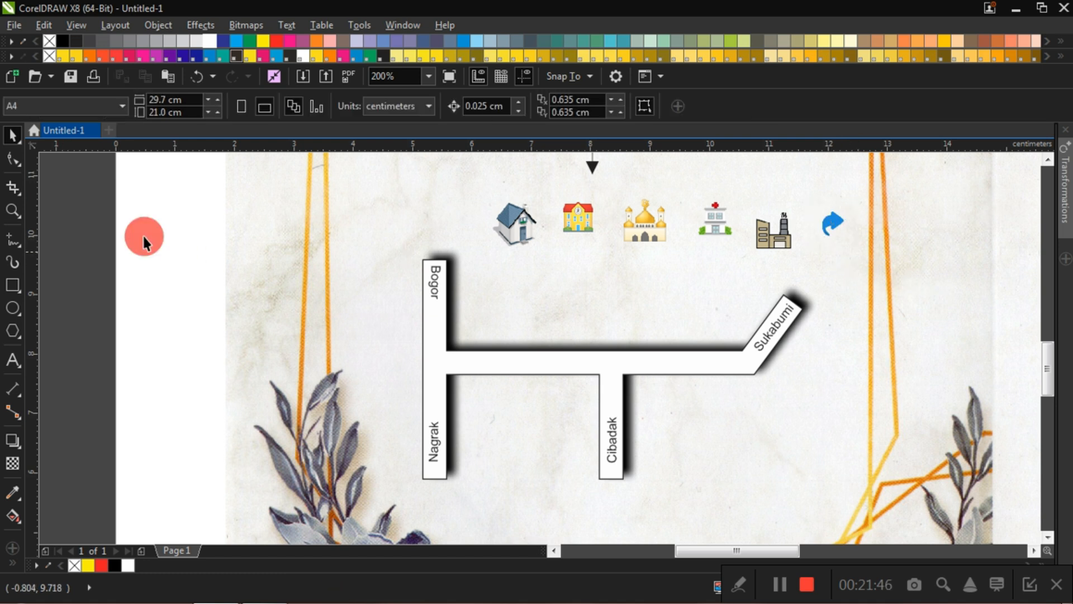
Step: Move the house beside the Cibadak branch, the factory below the horizontal road, and the school, mosque and hospital in a row above it
{"action": "left_click_drag", "start_coordinate": [528, 229], "coordinate": [669, 463]}
{"action": "left_click_drag", "start_coordinate": [572, 215], "coordinate": [488, 323]}
{"action": "left_click_drag", "start_coordinate": [631, 236], "coordinate": [582, 333]}
{"action": "left_click_drag", "start_coordinate": [715, 224], "coordinate": [689, 330]}
{"action": "left_click_drag", "start_coordinate": [771, 245], "coordinate": [525, 418]}
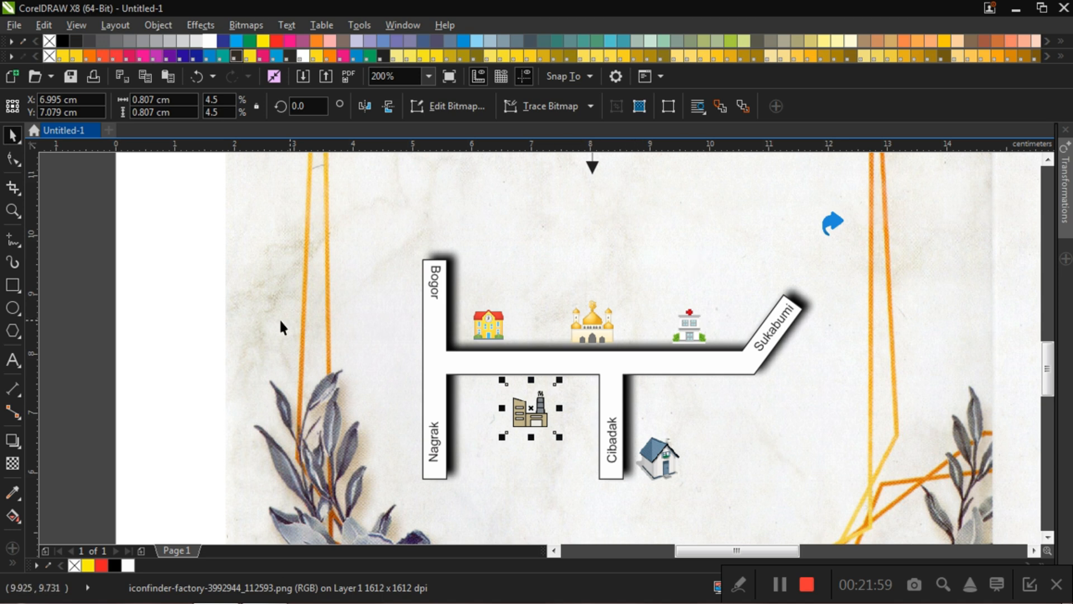
Step: Move the blue arrow icon just above the house, to about X 9.383 cm, Y 6.794 cm
{"action": "left_click", "coordinate": [210, 290]}
{"action": "left_click", "coordinate": [835, 229]}
{"action": "left_click_drag", "start_coordinate": [835, 229], "coordinate": [672, 425]}
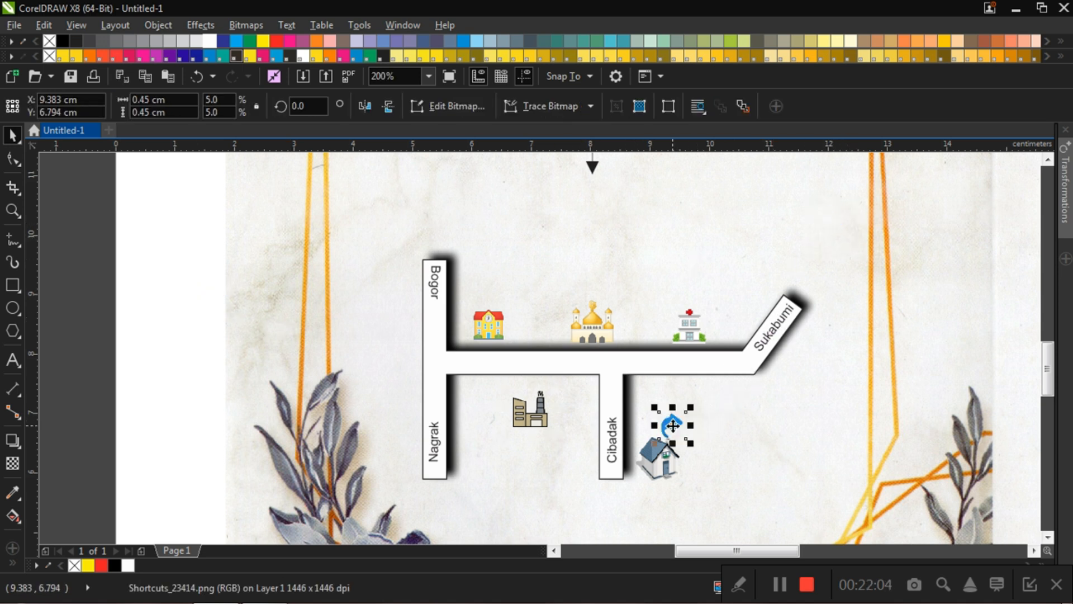
{"action": "left_click", "coordinate": [856, 400]}
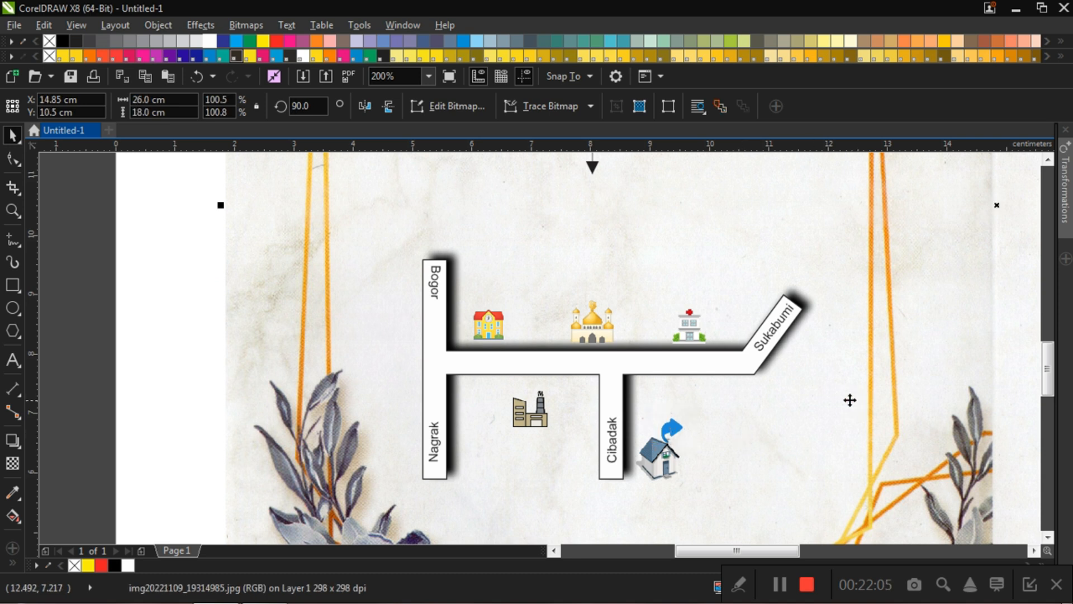
Step: Shrink the school icon slightly and the mosque icon to about 0.463 cm square above the horizontal road
{"action": "left_click", "coordinate": [491, 328]}
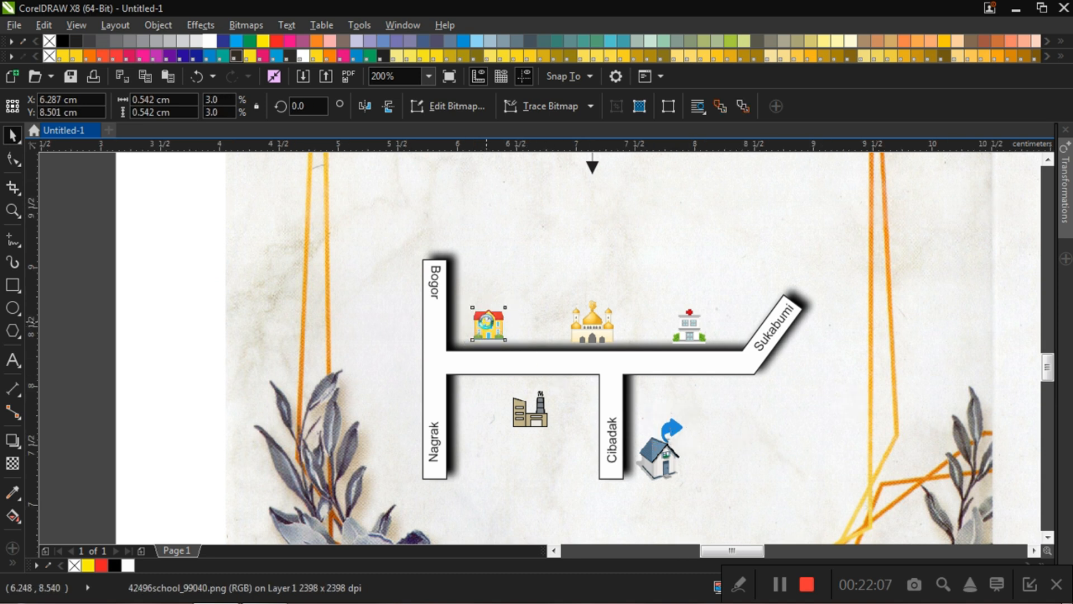
{"action": "scroll", "coordinate": [491, 330], "scroll_direction": "up", "scroll_amount": 1}
{"action": "left_click_drag", "start_coordinate": [528, 291], "coordinate": [511, 305]}
{"action": "left_click", "coordinate": [726, 324]}
{"action": "left_click_drag", "start_coordinate": [744, 276], "coordinate": [716, 296]}
{"action": "left_click_drag", "start_coordinate": [692, 346], "coordinate": [715, 330]}
{"action": "scroll", "coordinate": [759, 317], "scroll_direction": "down", "scroll_amount": 1}
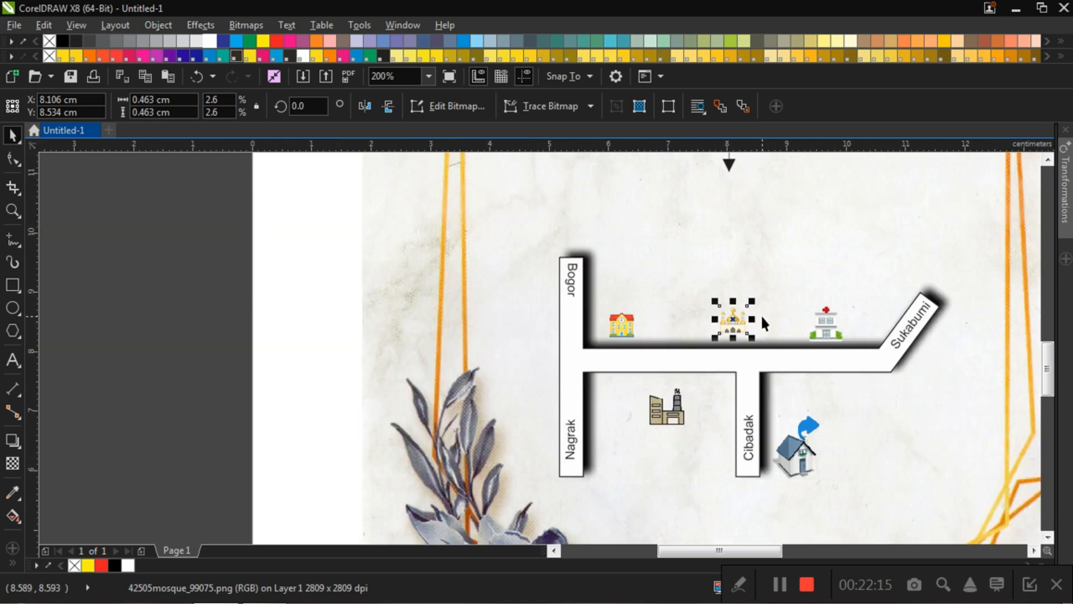
Step: Shrink the hospital icon to about 0.529 cm and the factory icon to about 0.622 cm, with the factory close beneath the horizontal road
{"action": "scroll", "coordinate": [763, 353], "scroll_direction": "up", "scroll_amount": 1}
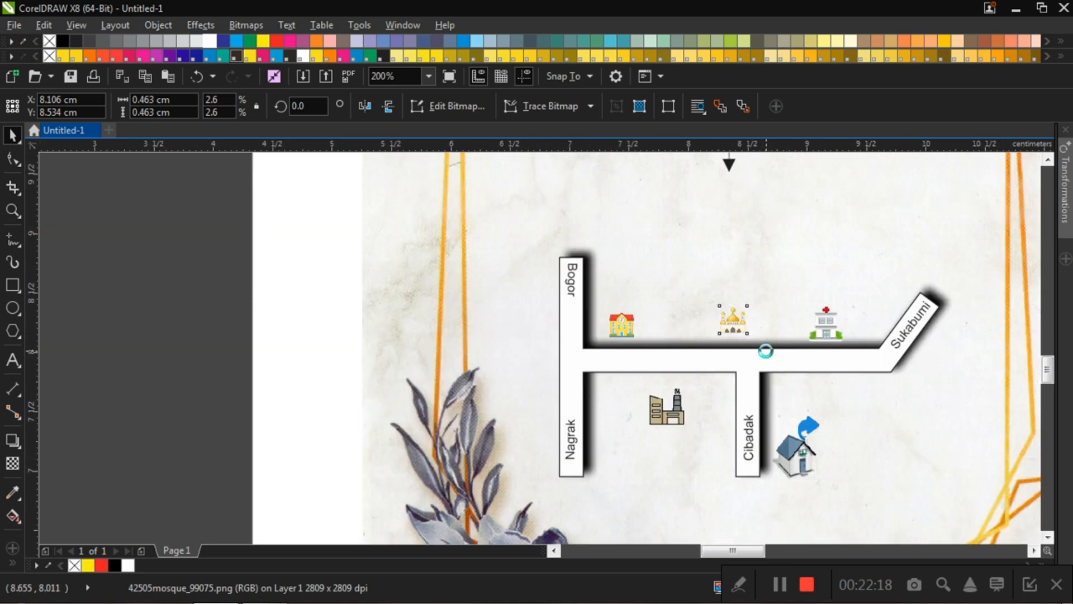
{"action": "left_click", "coordinate": [880, 306]}
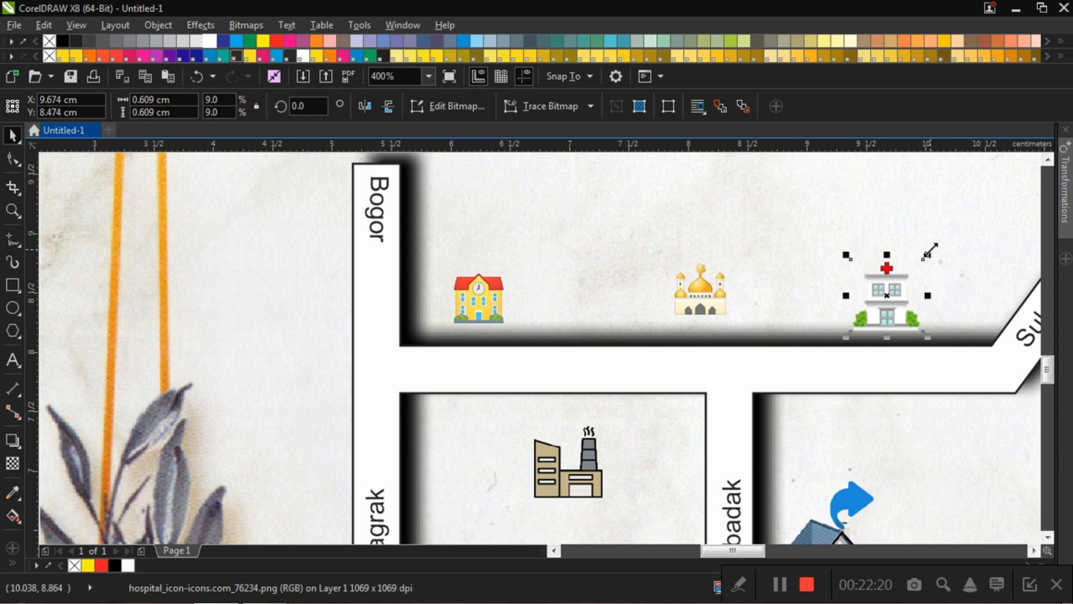
{"action": "left_click_drag", "start_coordinate": [923, 256], "coordinate": [917, 263]}
{"action": "left_click_drag", "start_coordinate": [849, 332], "coordinate": [861, 319]}
{"action": "scroll", "coordinate": [721, 277], "scroll_direction": "down", "scroll_amount": 1}
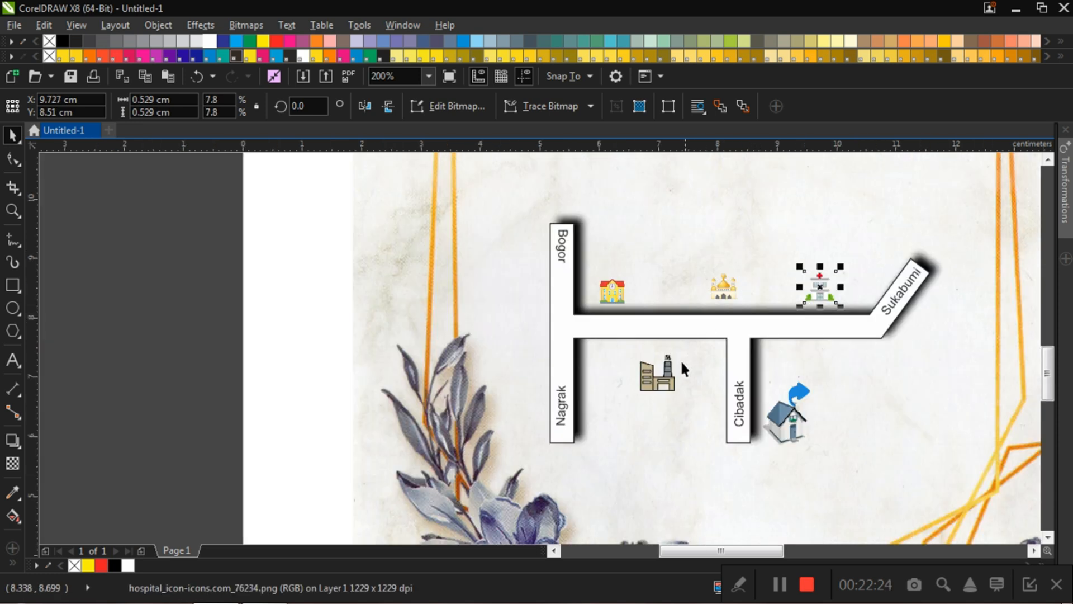
{"action": "left_click", "coordinate": [673, 366]}
{"action": "left_click_drag", "start_coordinate": [687, 344], "coordinate": [656, 366]}
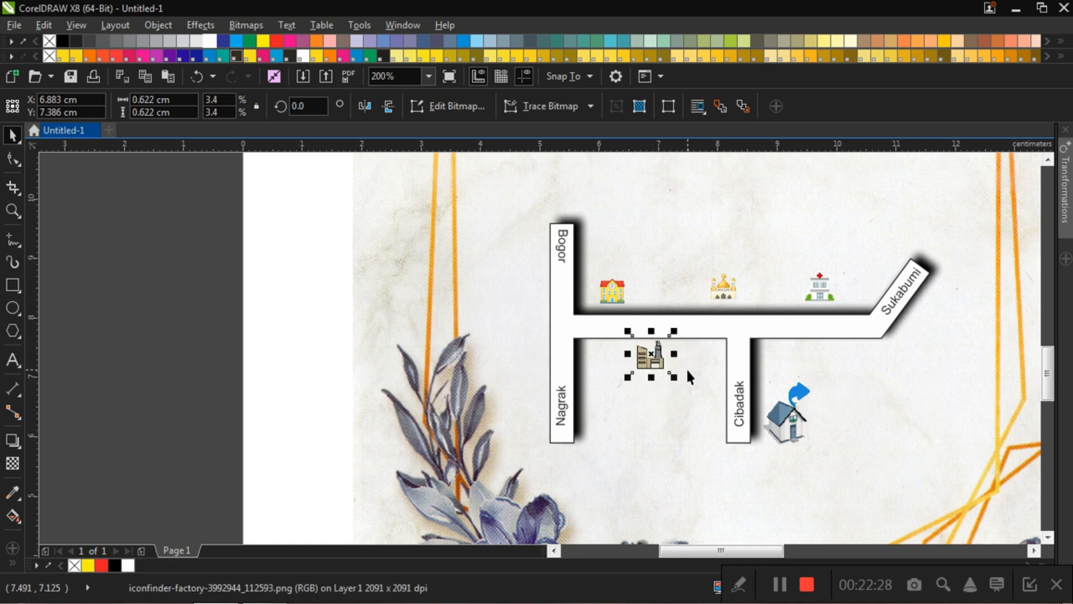
Step: Nudge the house icon slightly down and closer to the Cibadak branch road
{"action": "left_click", "coordinate": [793, 426]}
{"action": "key", "text": "Down"}
{"action": "key", "text": "Down"}
{"action": "key", "text": "Down"}
{"action": "key", "text": "Left"}
{"action": "key", "text": "Left"}
{"action": "key", "text": "Left"}
{"action": "key", "text": "Left"}
{"action": "key", "text": "Down"}
Step: Nudge the blue arrow icon toward the house roof, to about X 9.307 cm, Y 6.642 cm
{"action": "left_click", "coordinate": [805, 388]}
{"action": "key", "text": "Down"}
{"action": "key", "text": "Down"}
{"action": "key", "text": "Left"}
{"action": "key", "text": "Left"}
{"action": "key", "text": "Left"}
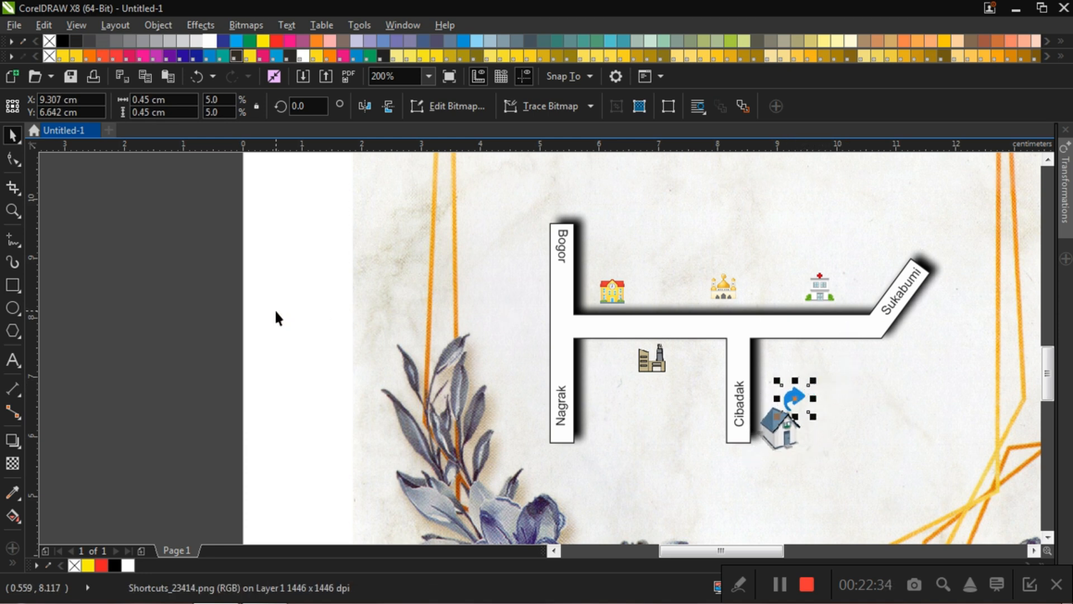
{"action": "left_click", "coordinate": [274, 308]}
Step: Add 24 pt Arial artistic text reading "Sekolah" in the empty area above the map, beside the direction arrows
{"action": "scroll", "coordinate": [724, 364], "scroll_direction": "down", "scroll_amount": 2}
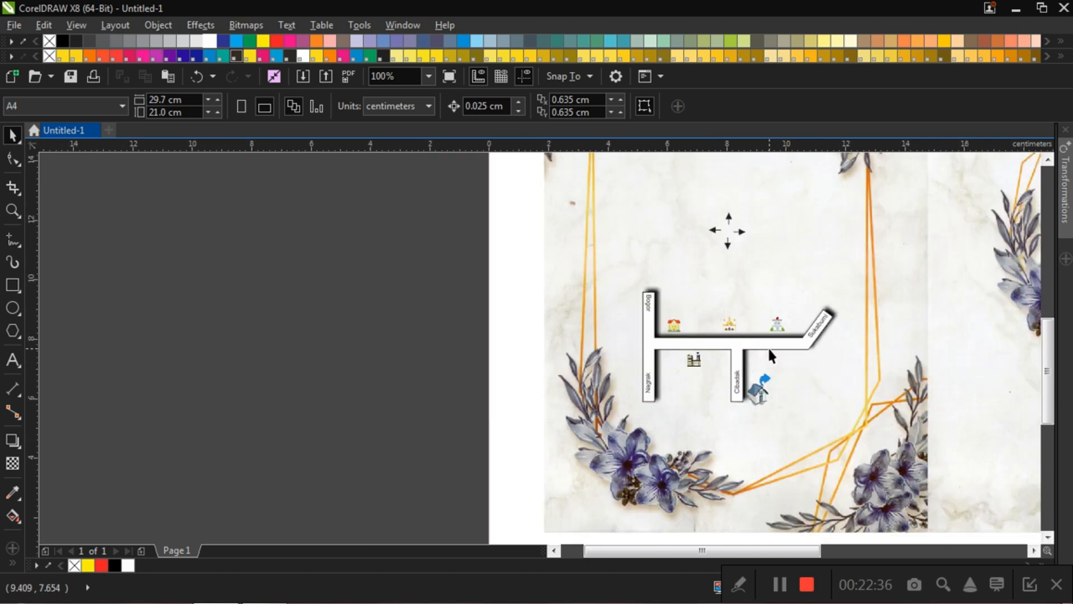
{"action": "scroll", "coordinate": [769, 349], "scroll_direction": "up", "scroll_amount": 2}
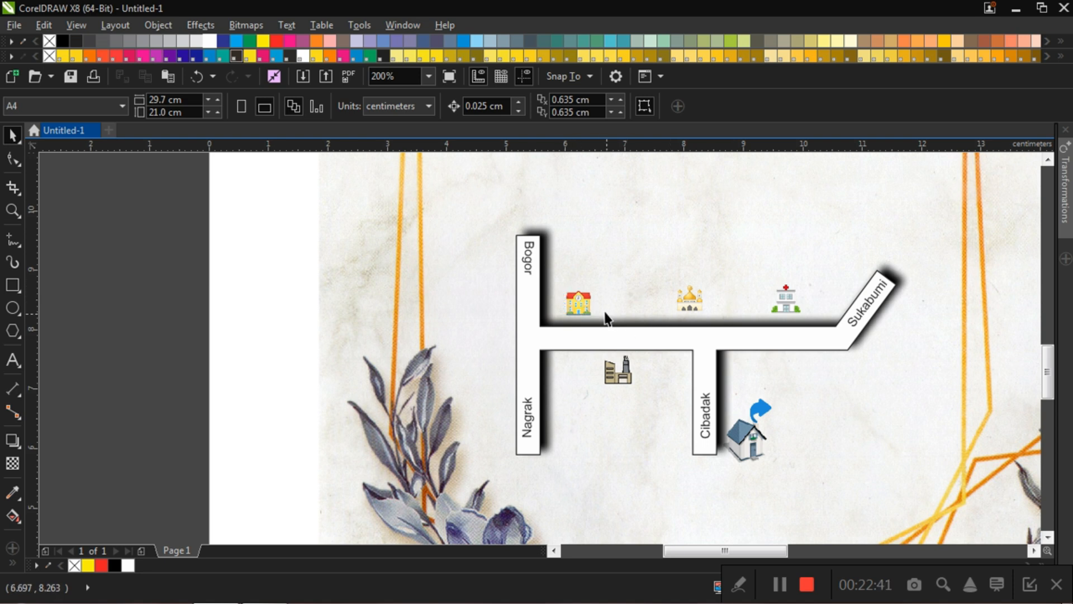
{"action": "left_click", "coordinate": [14, 359]}
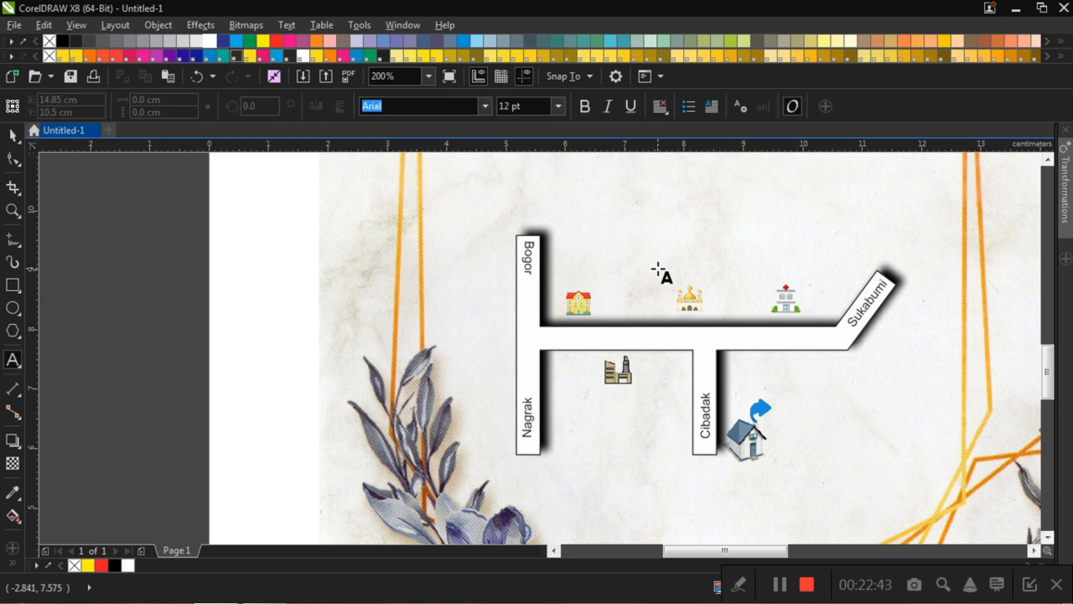
{"action": "scroll", "coordinate": [661, 273], "scroll_direction": "down", "scroll_amount": 1}
{"action": "scroll", "coordinate": [661, 230], "scroll_direction": "up", "scroll_amount": 1}
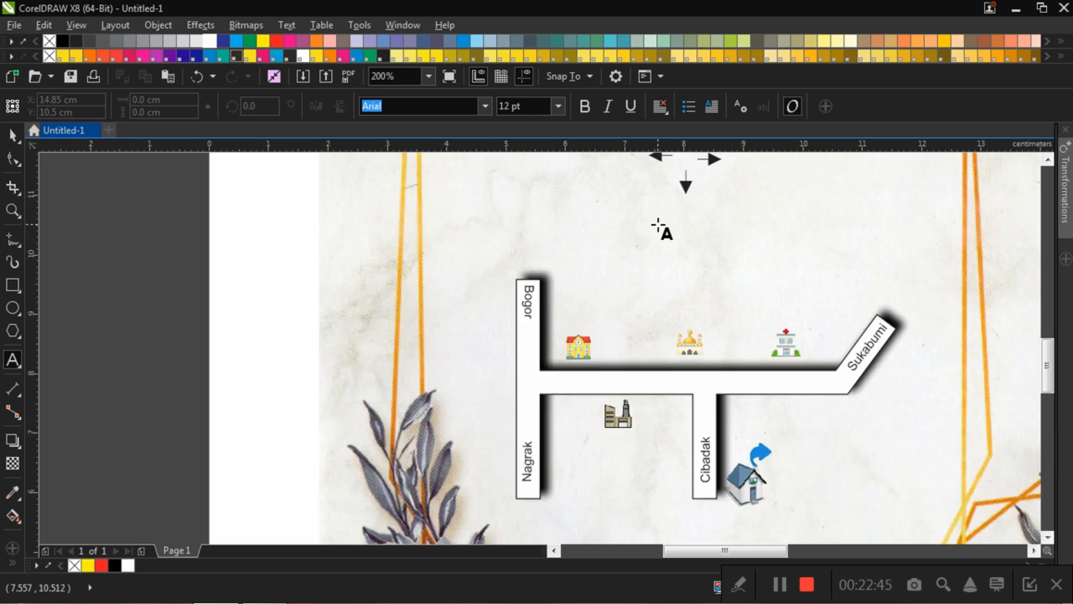
{"action": "left_click", "coordinate": [789, 197]}
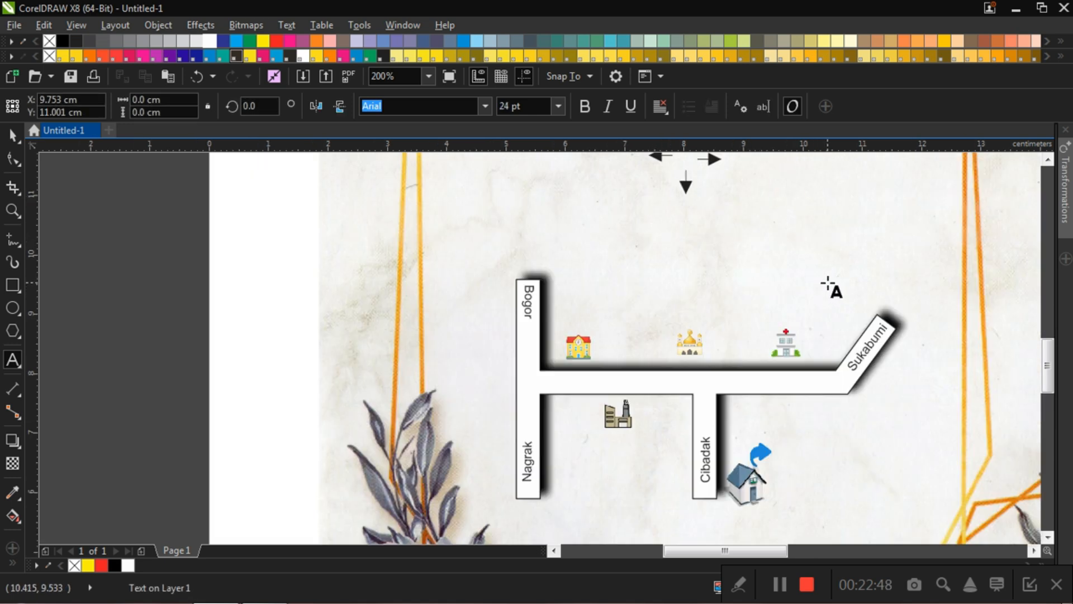
{"action": "type", "text": "Se"}
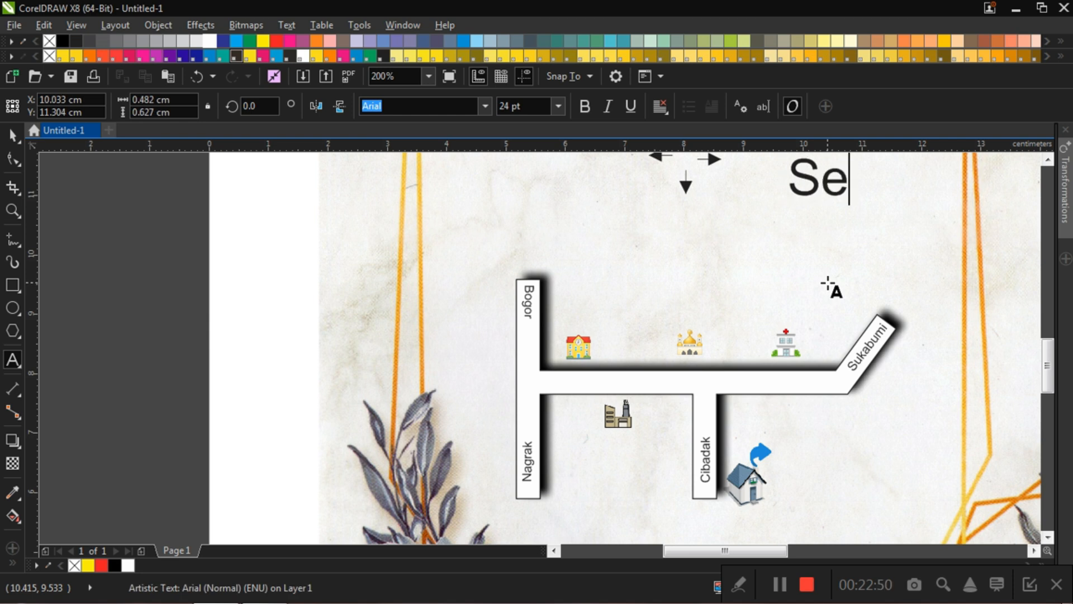
{"action": "type", "text": "kolah"}
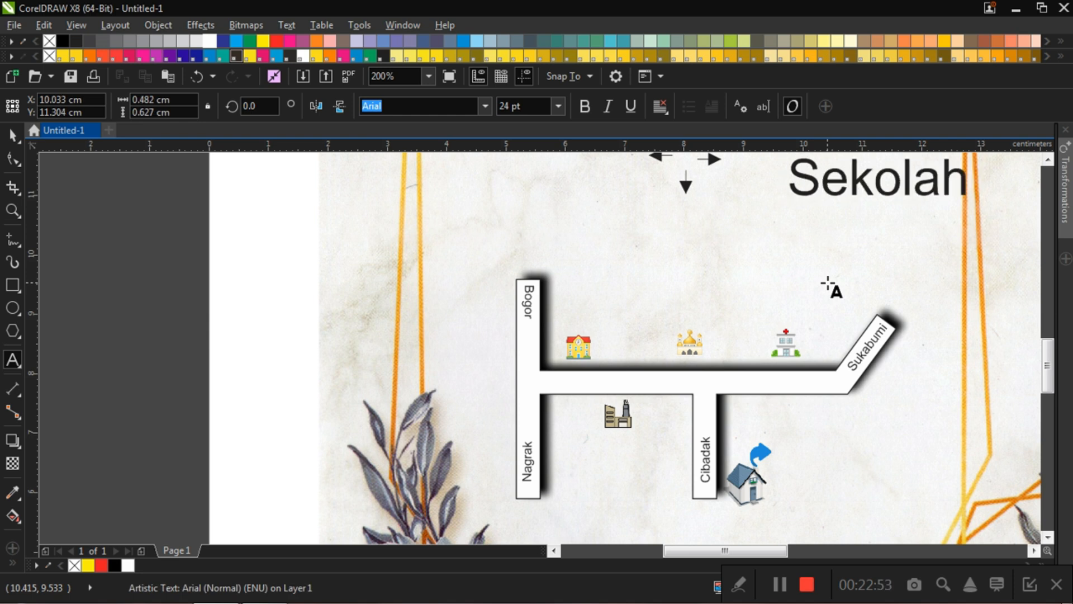
Step: Add the lines "Pt Berkah" and "Mesjid" beneath "Sekolah" in the artistic text
{"action": "key", "text": "Return"}
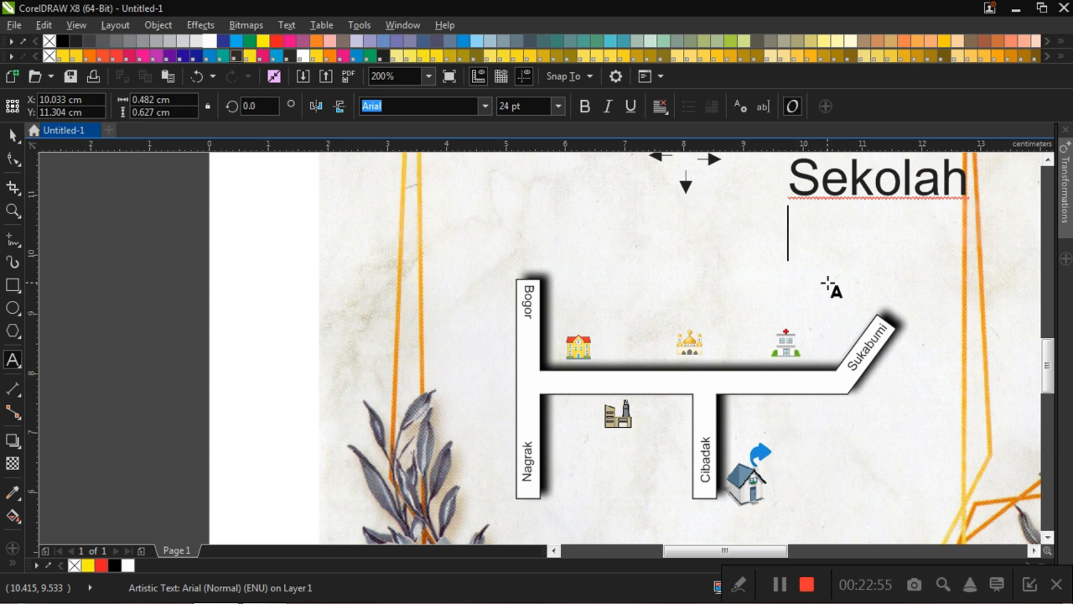
{"action": "type", "text": "Pt"}
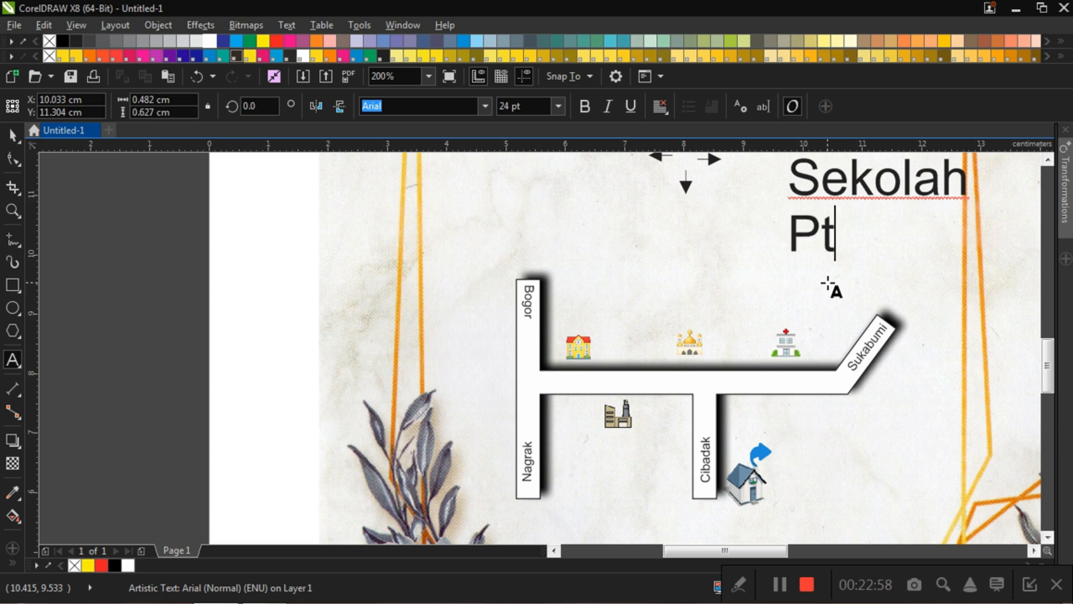
{"action": "type", "text": " B"}
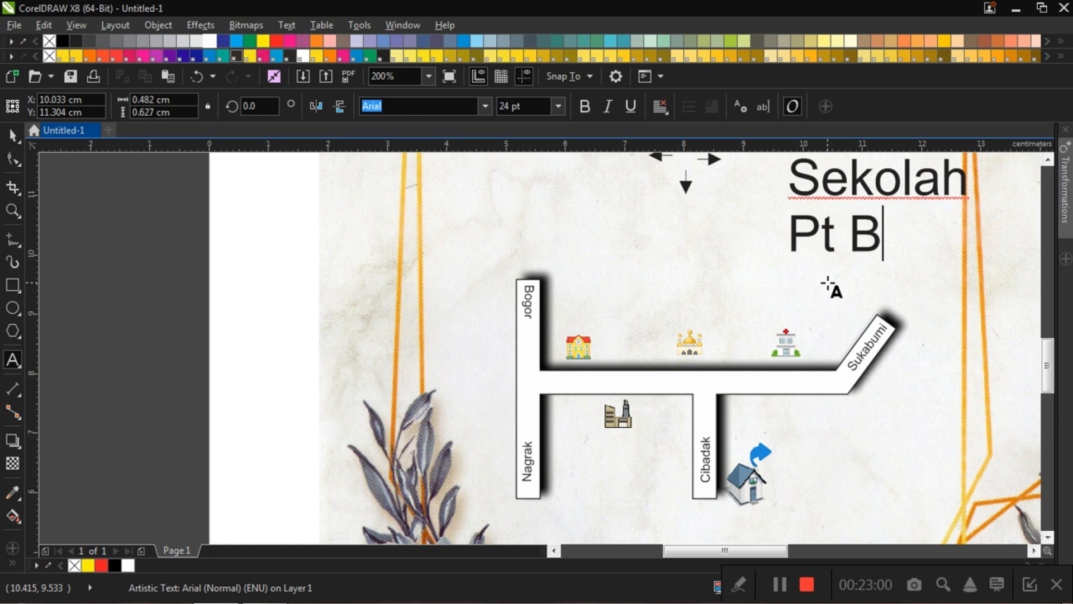
{"action": "type", "text": "erkah"}
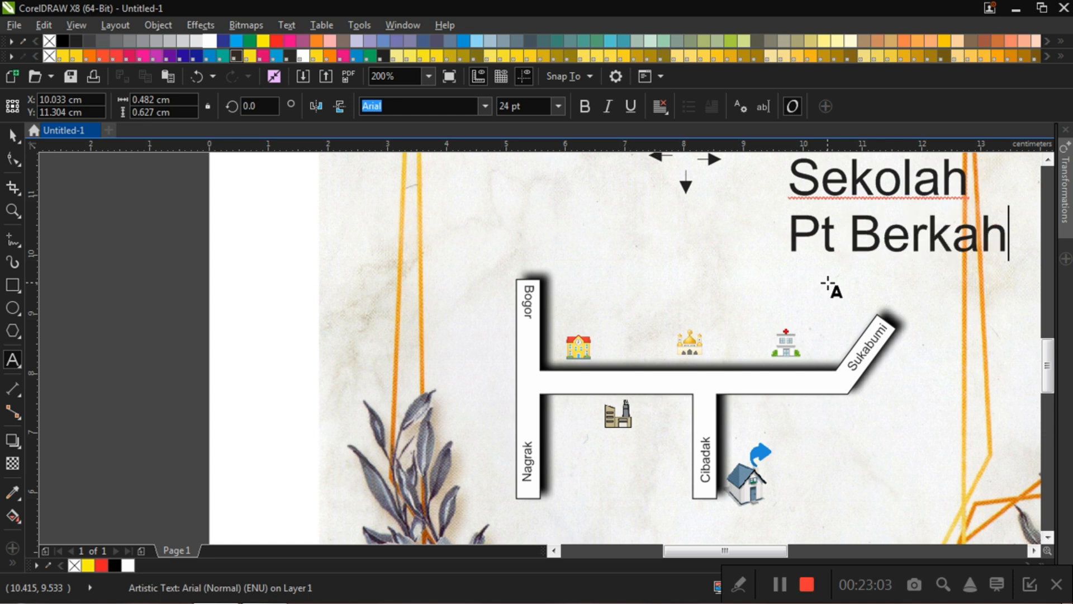
{"action": "key", "text": "Return"}
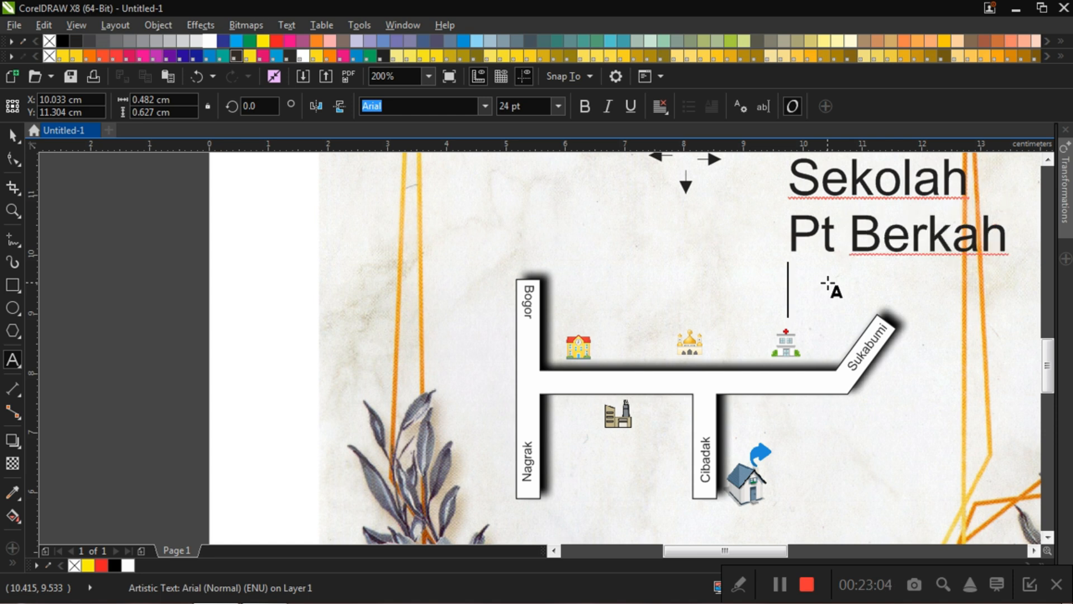
{"action": "type", "text": "Mea"}
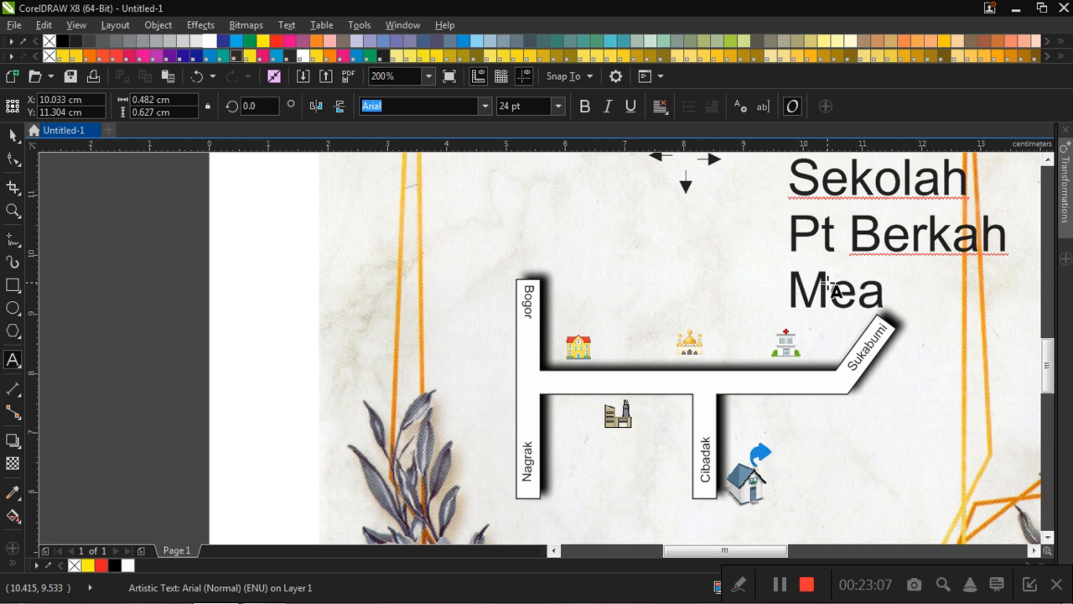
{"action": "key", "text": "BackSpace"}
{"action": "type", "text": "sjid"}
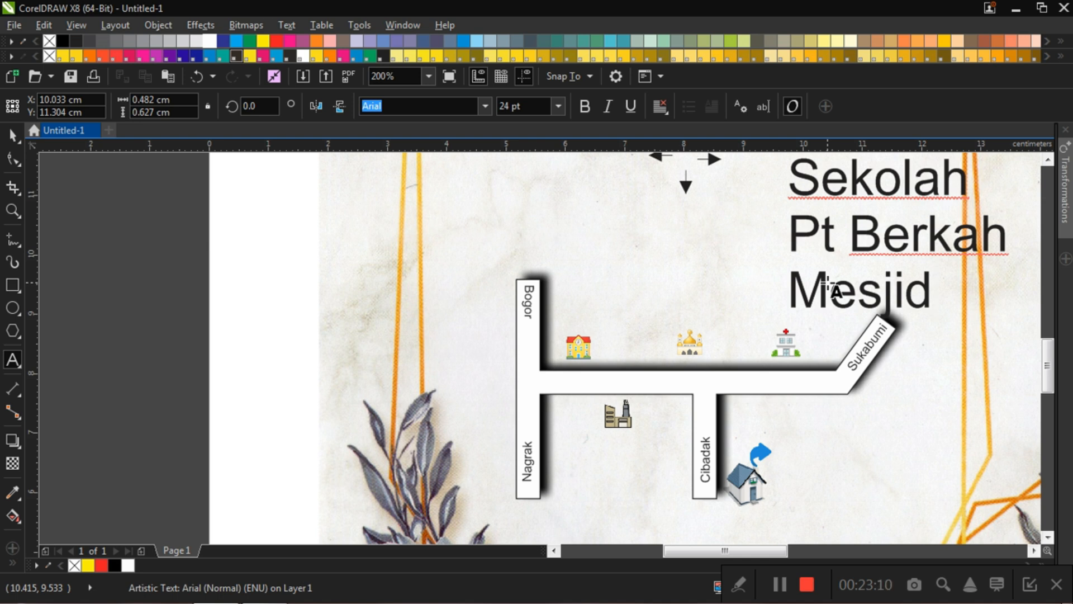
Step: Add two more lines, "Rumah sakit" and "Lokasi", at the end of the artistic text
{"action": "key", "text": "Return"}
{"action": "type", "text": "Rum"}
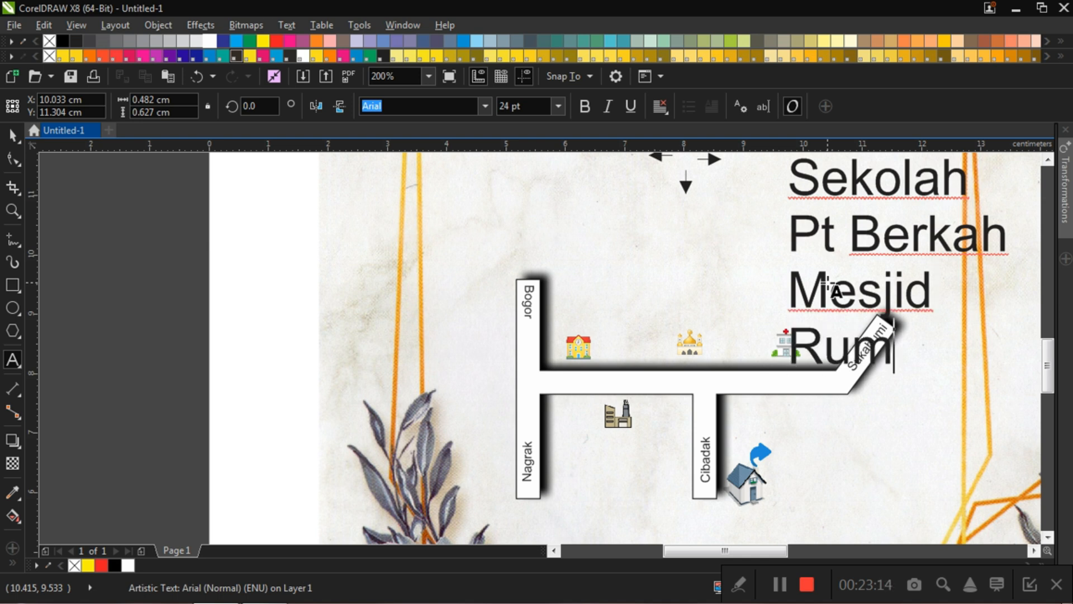
{"action": "type", "text": "ah sa"}
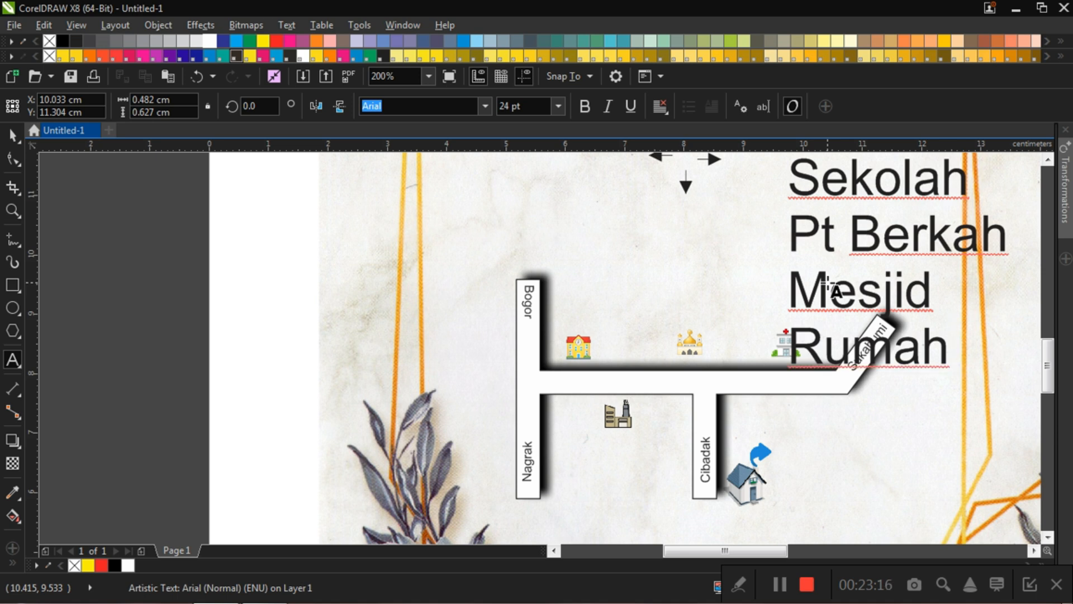
{"action": "type", "text": "kit"}
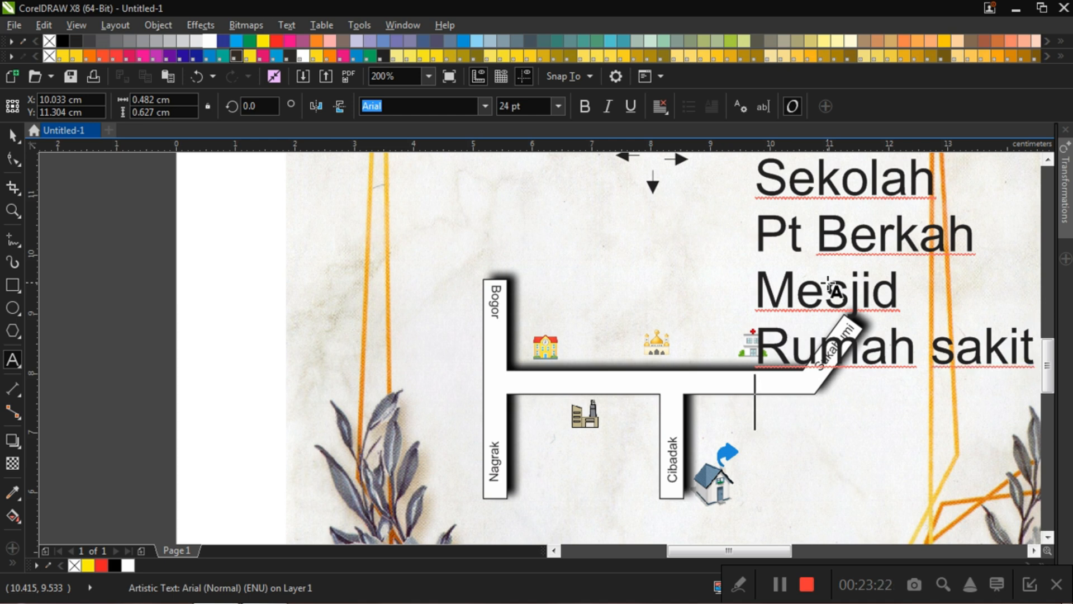
{"action": "key", "text": "Return"}
{"action": "type", "text": "Lo"}
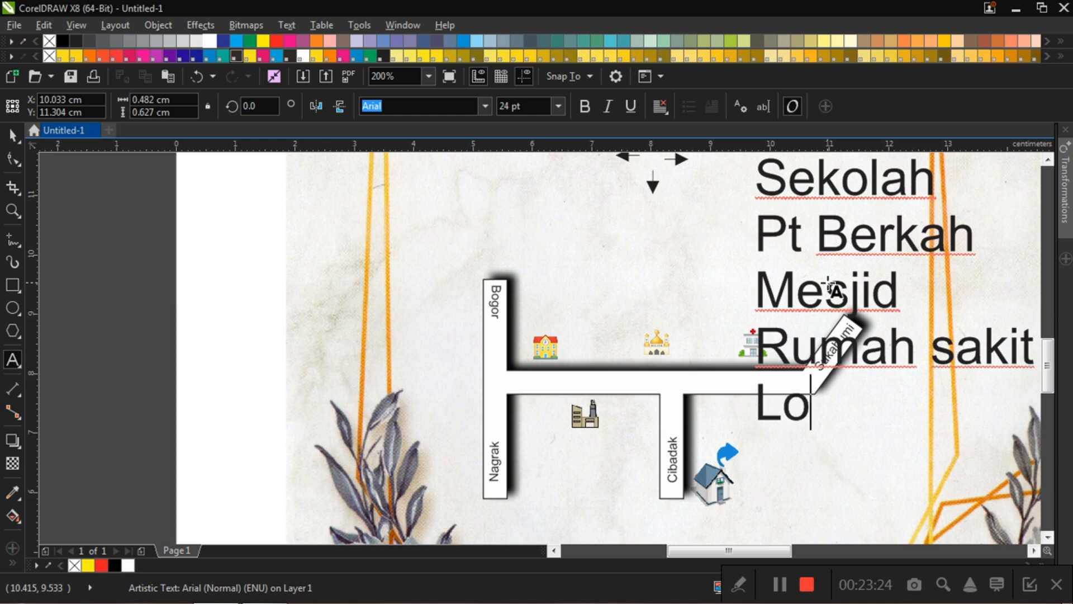
{"action": "type", "text": "kasi"}
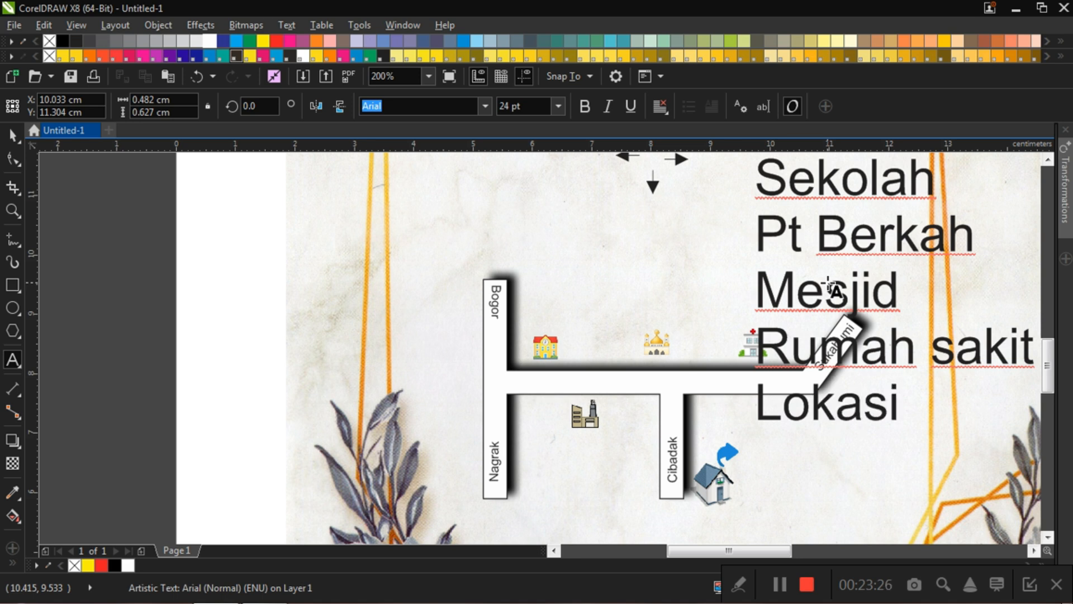
Step: Move the five-line text block onto the right page below the floral wreath, to about X 18.432 cm, Y 5.022 cm
{"action": "scroll", "coordinate": [945, 240], "scroll_direction": "down", "scroll_amount": 1}
{"action": "scroll", "coordinate": [972, 286], "scroll_direction": "down", "scroll_amount": 1}
{"action": "scroll", "coordinate": [733, 306], "scroll_direction": "down", "scroll_amount": 2}
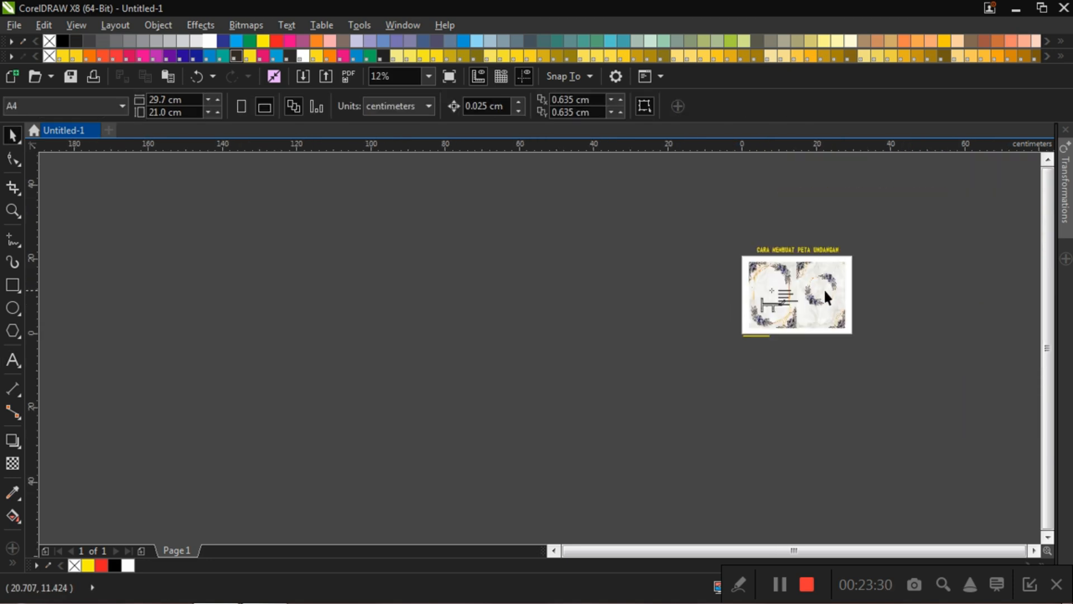
{"action": "scroll", "coordinate": [824, 287], "scroll_direction": "up", "scroll_amount": 2}
{"action": "left_click", "coordinate": [676, 316]}
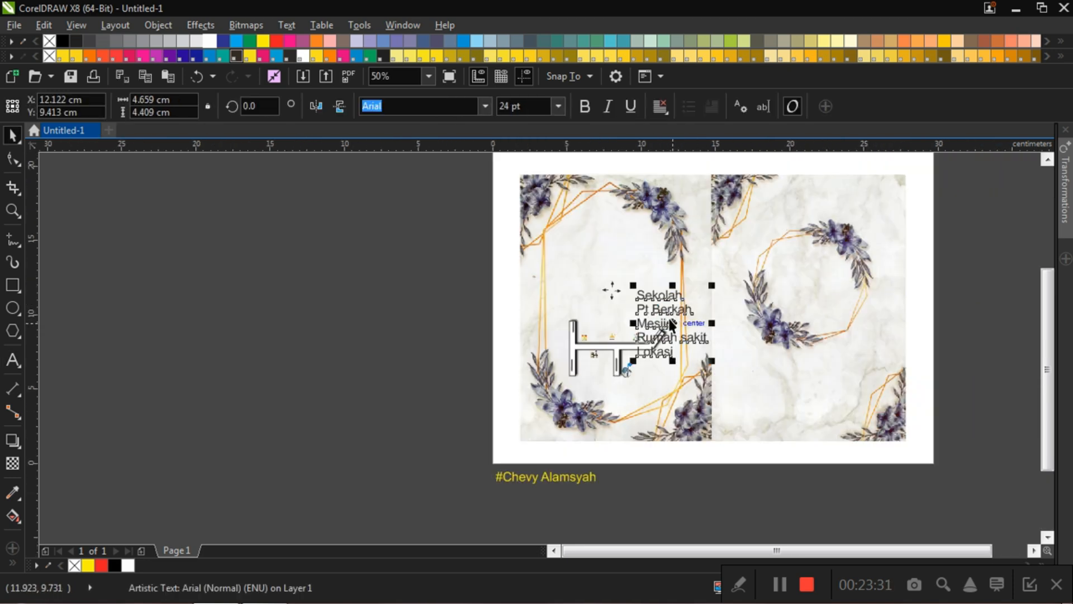
{"action": "left_click_drag", "start_coordinate": [676, 317], "coordinate": [767, 390]}
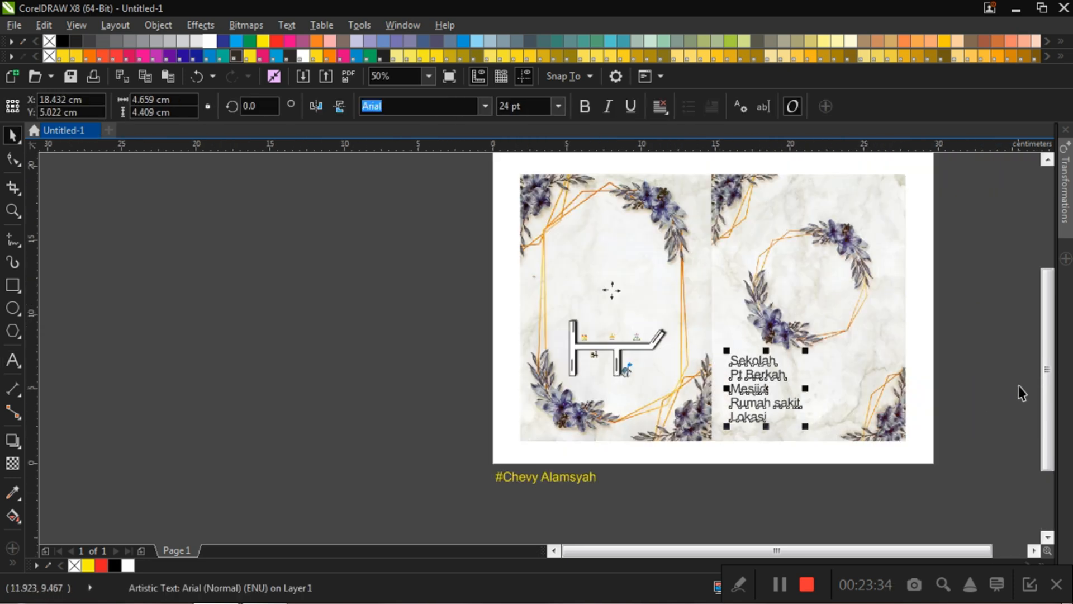
Step: Break the five-line text block apart into a separate text object for each line
{"action": "left_click", "coordinate": [750, 386]}
{"action": "left_click", "coordinate": [752, 395]}
{"action": "left_click", "coordinate": [960, 335]}
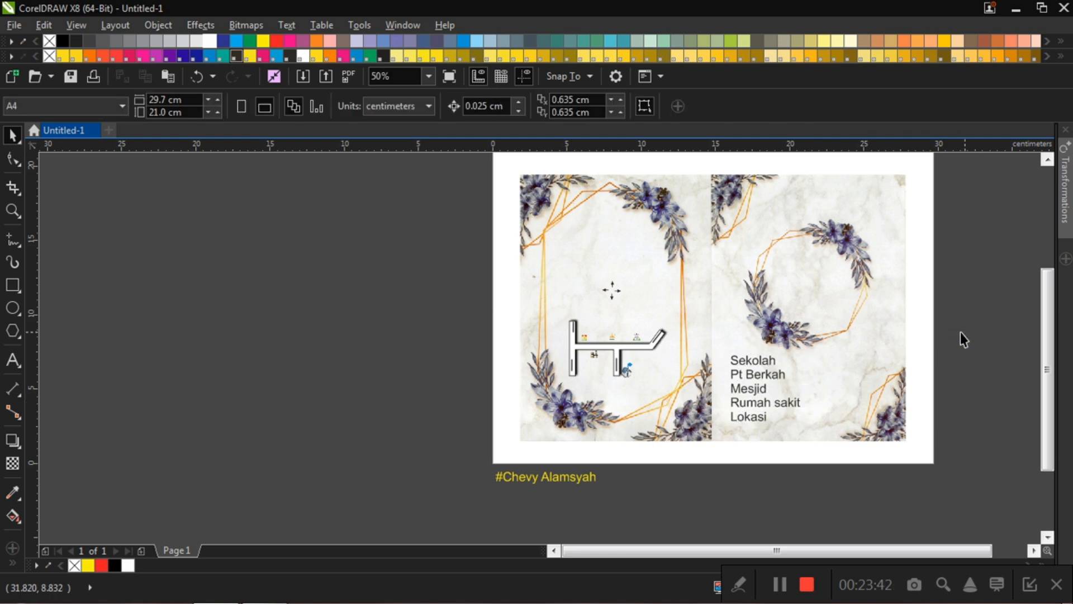
{"action": "left_click", "coordinate": [753, 362]}
{"action": "left_click", "coordinate": [755, 376]}
{"action": "left_click", "coordinate": [753, 390]}
{"action": "left_click", "coordinate": [783, 404]}
{"action": "left_click", "coordinate": [760, 417]}
{"action": "left_click", "coordinate": [957, 357]}
Step: Set the font size of all five separated labels on the right page to 6 pt
{"action": "left_click_drag", "start_coordinate": [969, 339], "coordinate": [723, 447]}
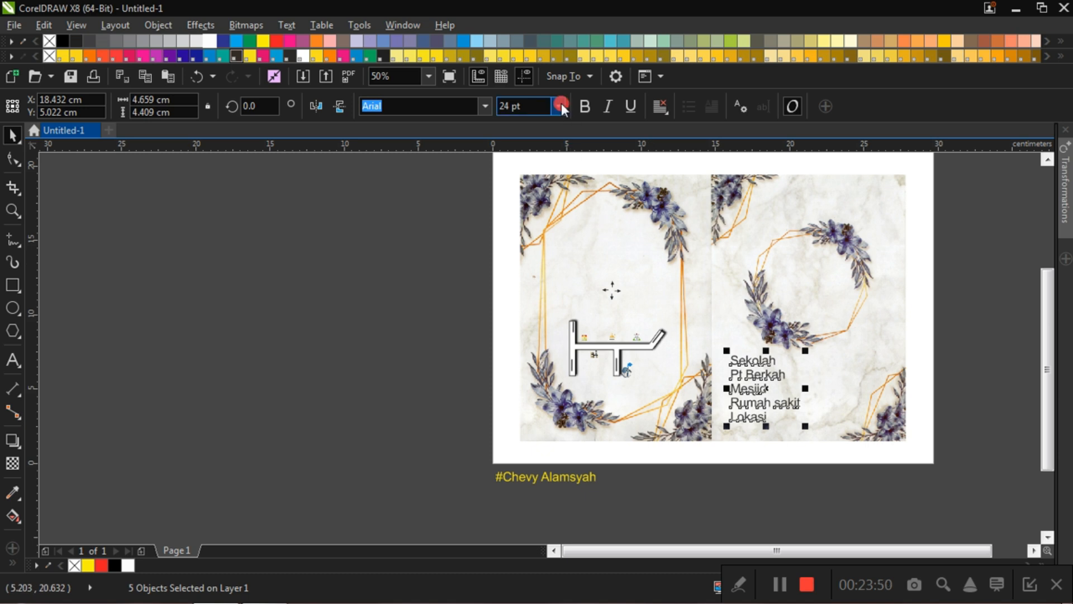
{"action": "left_click", "coordinate": [560, 104]}
{"action": "left_click", "coordinate": [534, 122]}
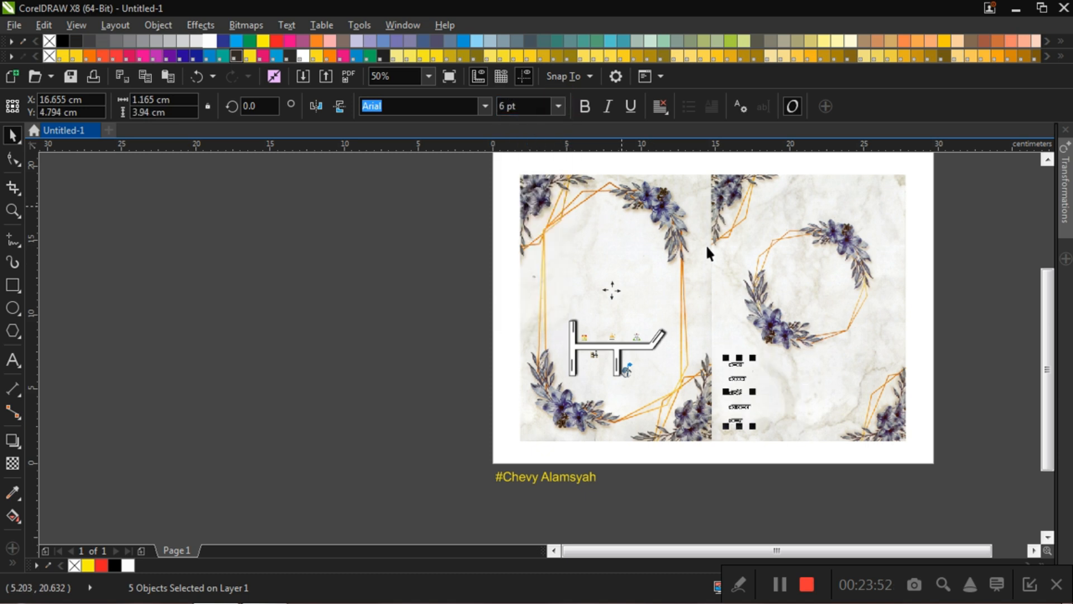
{"action": "key", "text": "Escape"}
Step: Place "Sekolah", "Mesjid" and "Rumah sakit" above the school, mosque and hospital icons, and "Pt Berkah" below the factory icon
{"action": "scroll", "coordinate": [711, 373], "scroll_direction": "up", "scroll_amount": 2}
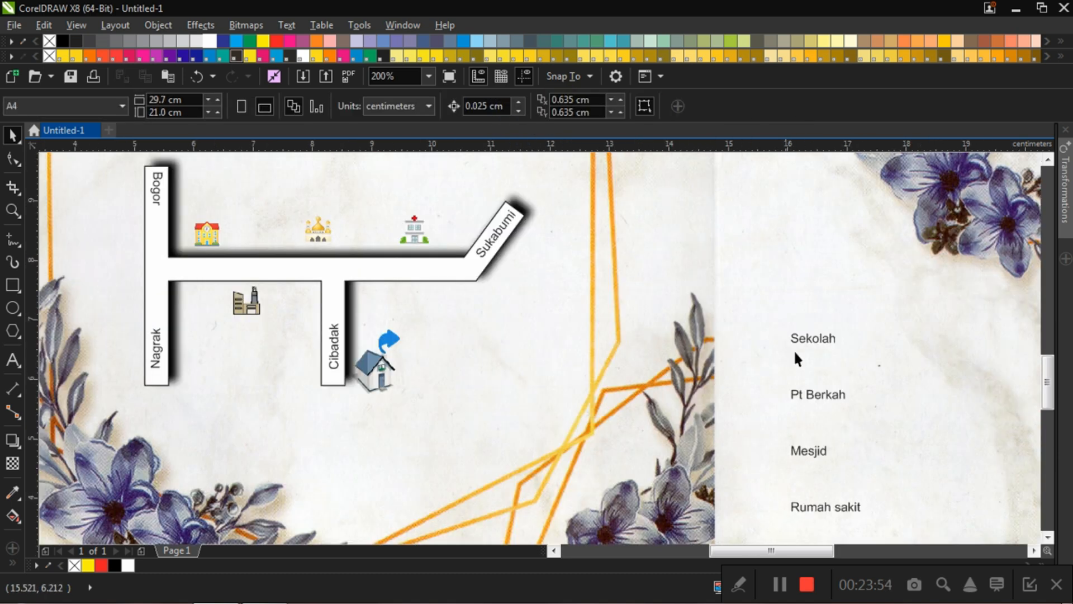
{"action": "left_click", "coordinate": [801, 335]}
{"action": "left_click_drag", "start_coordinate": [800, 334], "coordinate": [209, 217]}
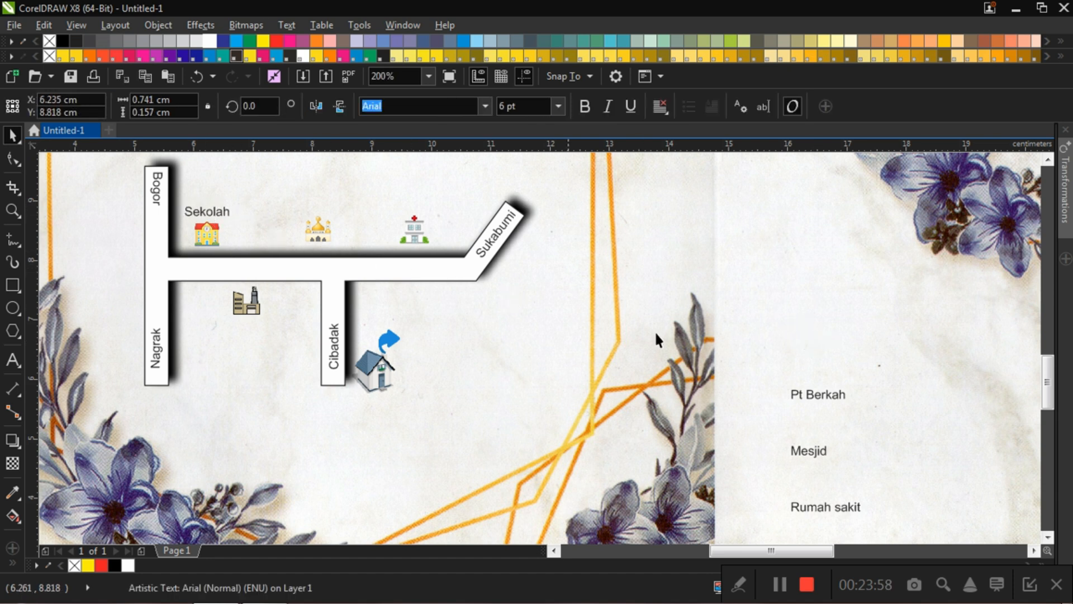
{"action": "left_click_drag", "start_coordinate": [812, 398], "coordinate": [243, 330]}
{"action": "left_click_drag", "start_coordinate": [797, 447], "coordinate": [312, 213]}
{"action": "left_click_drag", "start_coordinate": [815, 508], "coordinate": [412, 201]}
Step: Split the "Rumah sakit" label onto two lines, one word each, and center-align it
{"action": "scroll", "coordinate": [441, 197], "scroll_direction": "up", "scroll_amount": 2}
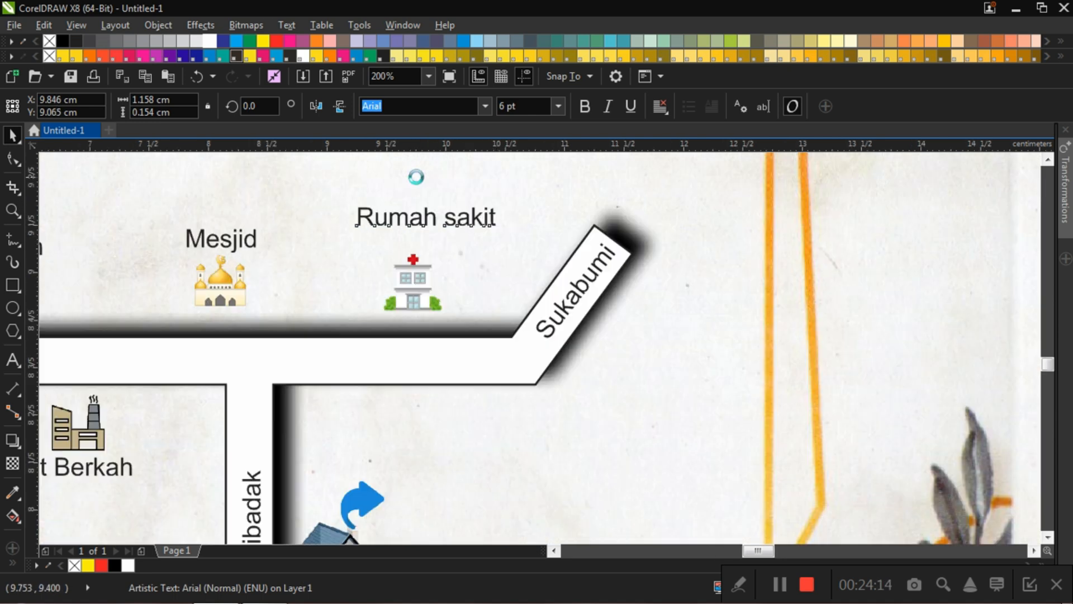
{"action": "scroll", "coordinate": [485, 264], "scroll_direction": "down", "scroll_amount": 1}
{"action": "double_click", "coordinate": [482, 262]}
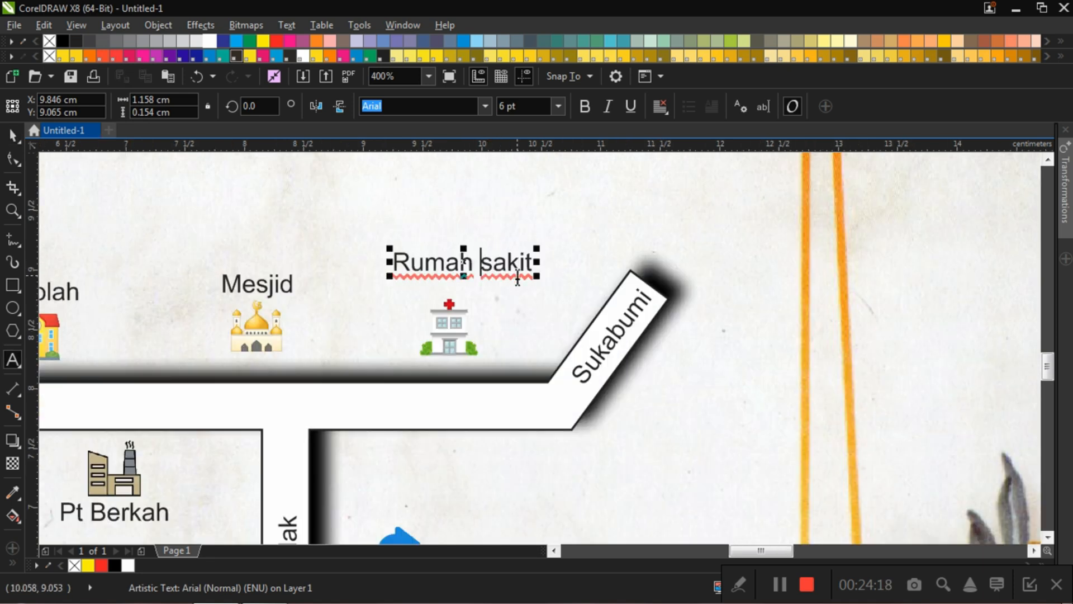
{"action": "key", "text": "BackSpace"}
{"action": "key", "text": "Return"}
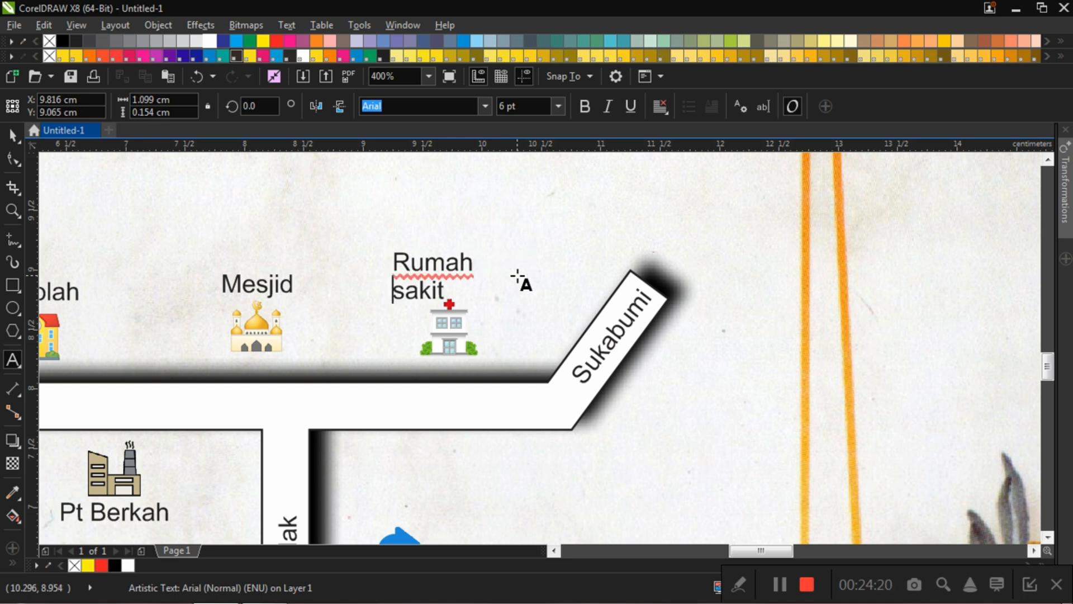
{"action": "left_click", "coordinate": [13, 135]}
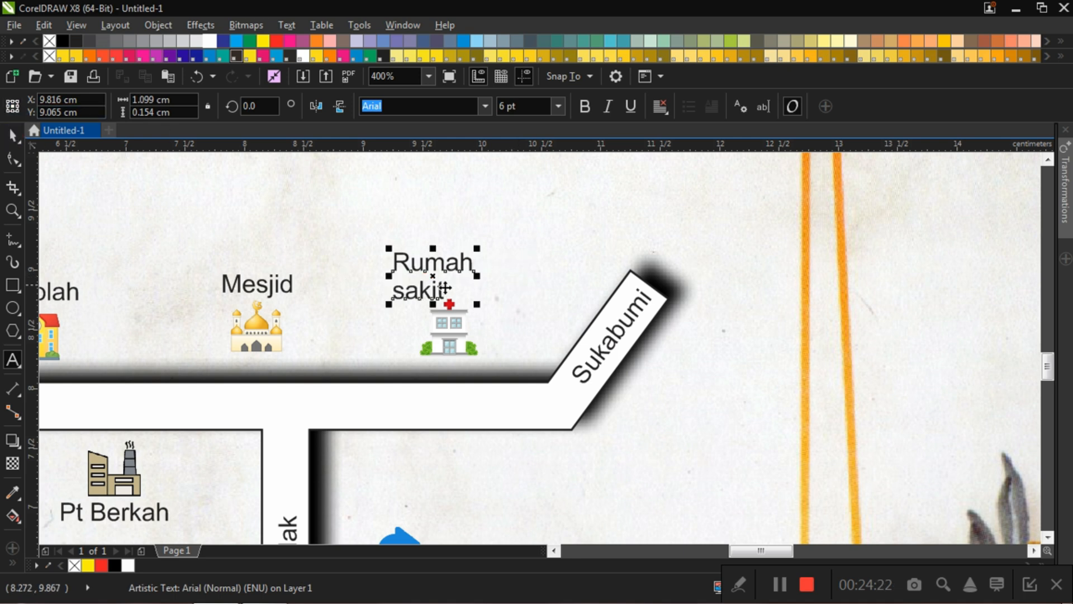
{"action": "left_click", "coordinate": [659, 112]}
{"action": "left_click", "coordinate": [683, 164]}
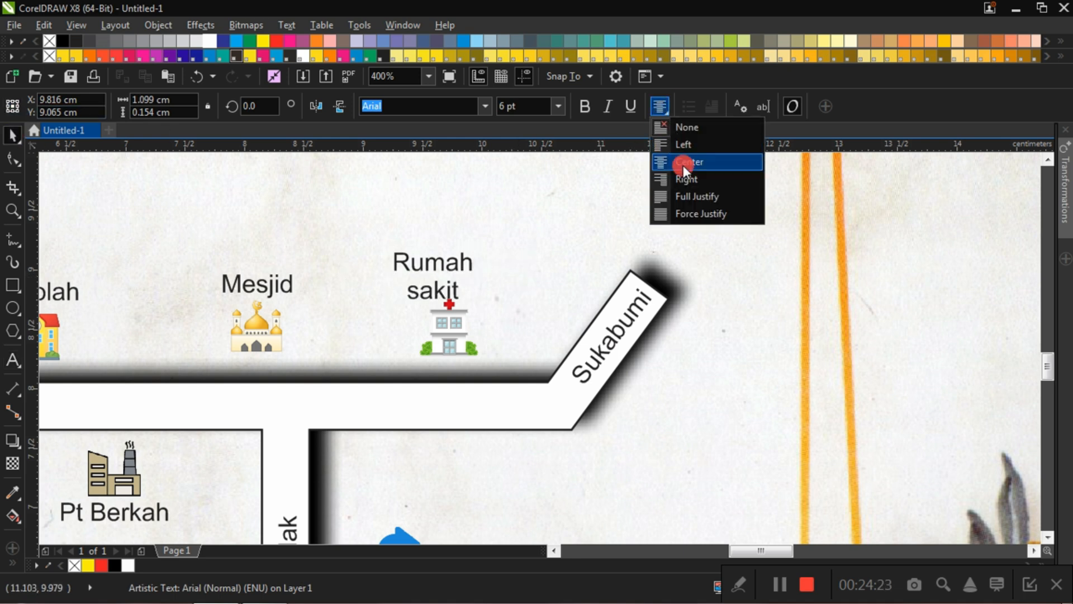
Step: Center the two-line "Rumah sakit" label above the hospital icon, at about X 9.745 cm, Y 8.997 cm
{"action": "left_click", "coordinate": [529, 237]}
{"action": "left_click_drag", "start_coordinate": [455, 263], "coordinate": [474, 263]}
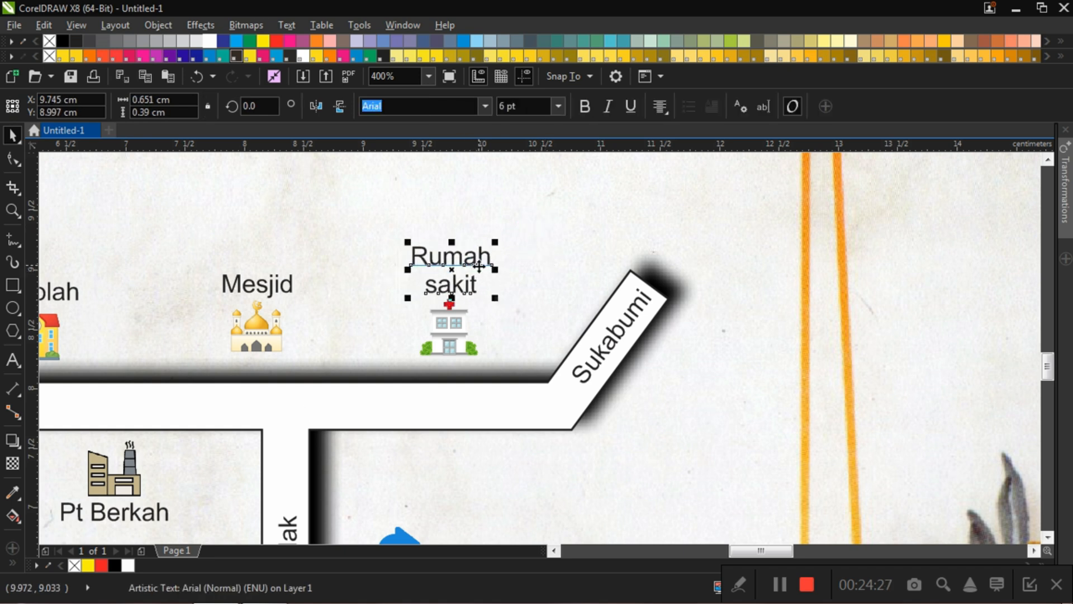
{"action": "left_click", "coordinate": [539, 202]}
Step: Move the "Lokasi" label from the right page to the tip of the blue arrow, at about X 9.873 cm, Y 6.705 cm
{"action": "scroll", "coordinate": [539, 202], "scroll_direction": "down", "scroll_amount": 3}
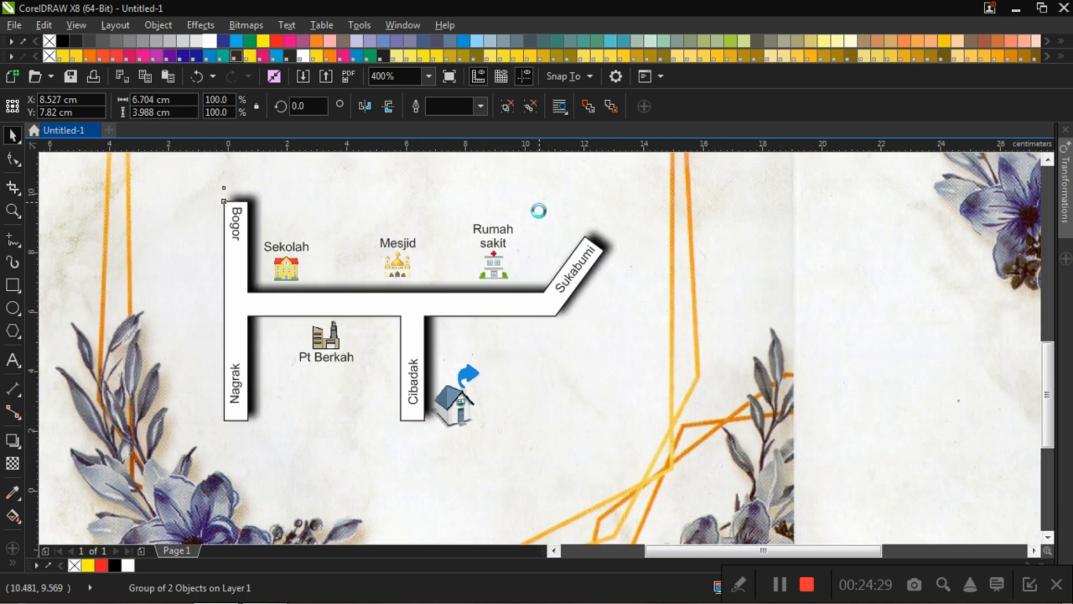
{"action": "scroll", "coordinate": [492, 254], "scroll_direction": "up", "scroll_amount": 2}
{"action": "scroll", "coordinate": [724, 335], "scroll_direction": "down", "scroll_amount": 2}
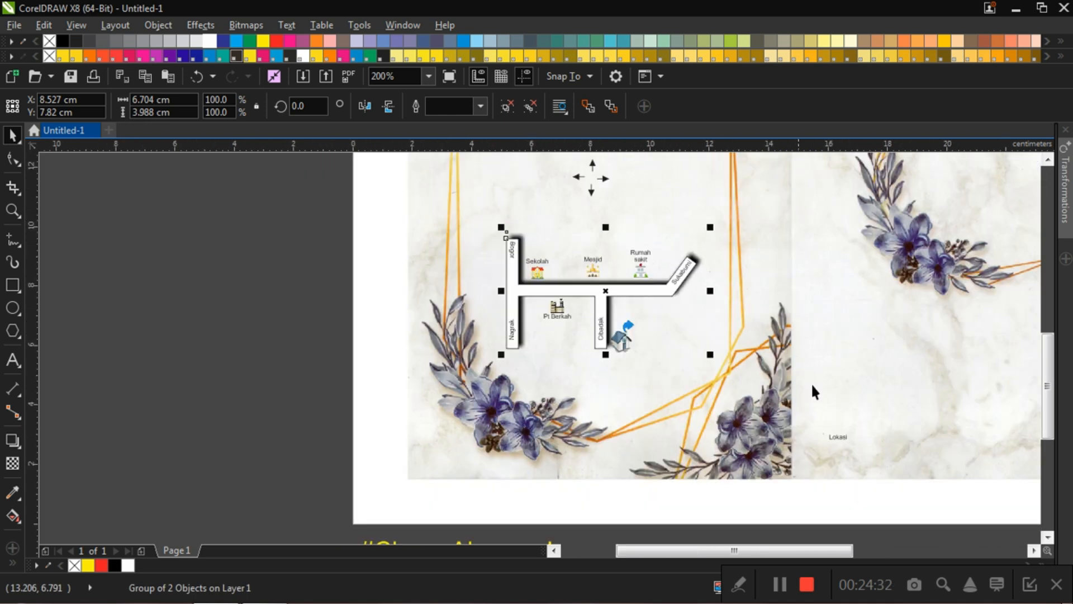
{"action": "left_click_drag", "start_coordinate": [842, 439], "coordinate": [634, 332]}
{"action": "scroll", "coordinate": [650, 324], "scroll_direction": "up", "scroll_amount": 3}
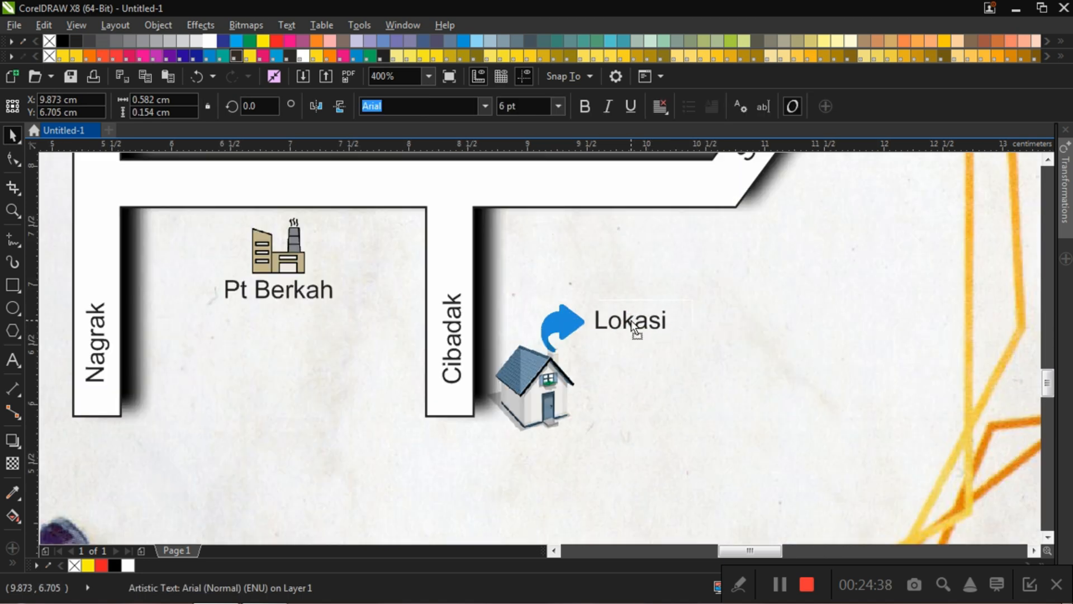
{"action": "left_click", "coordinate": [735, 306]}
Step: Set the "Lokasi" label to 9 pt and make it bold
{"action": "left_click", "coordinate": [647, 326]}
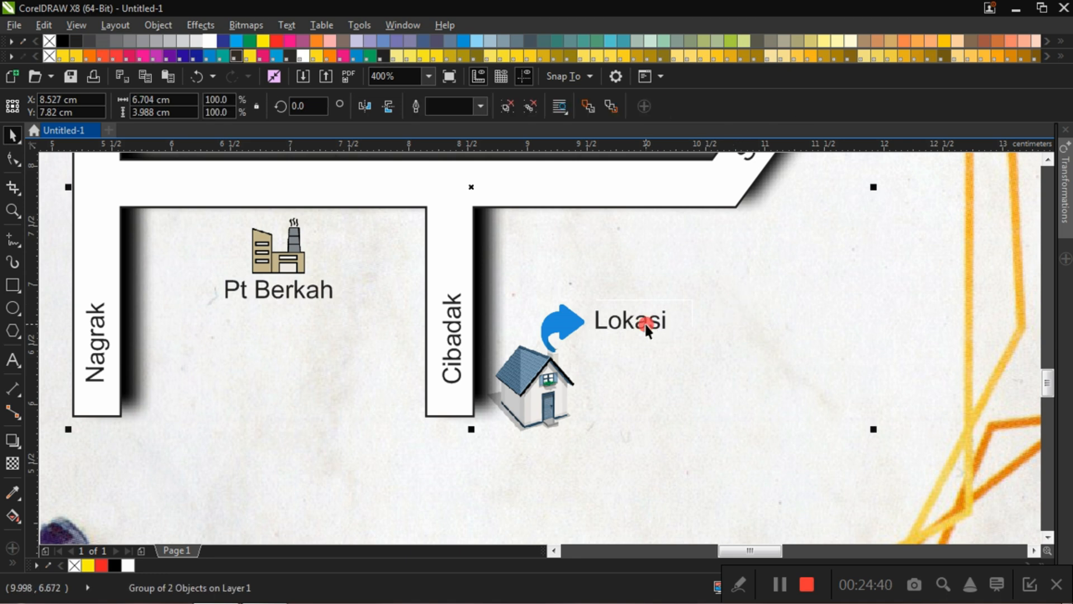
{"action": "left_click", "coordinate": [558, 106]}
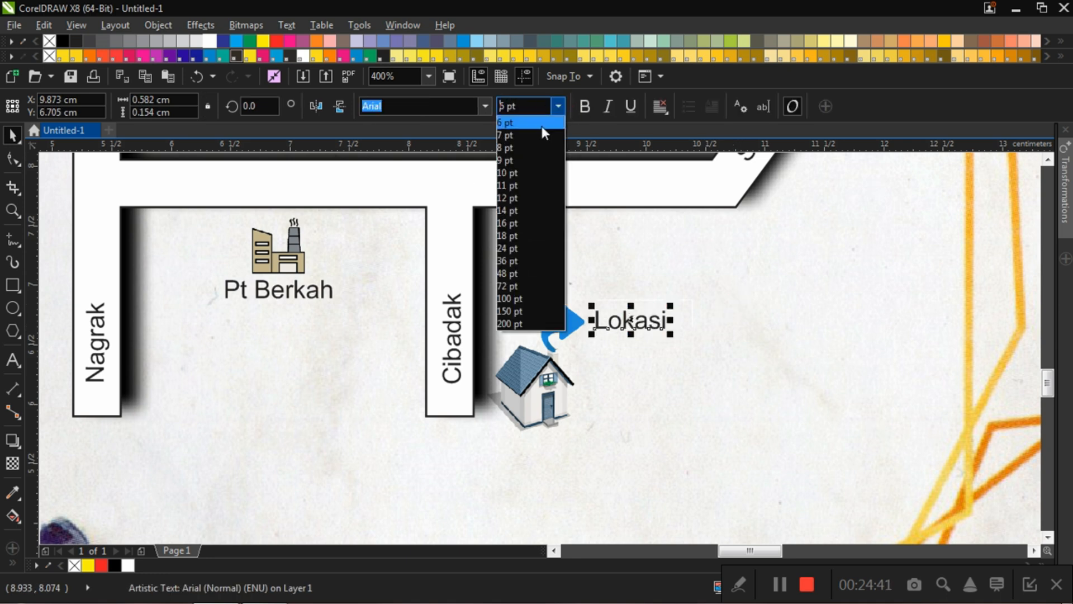
{"action": "left_click", "coordinate": [520, 160]}
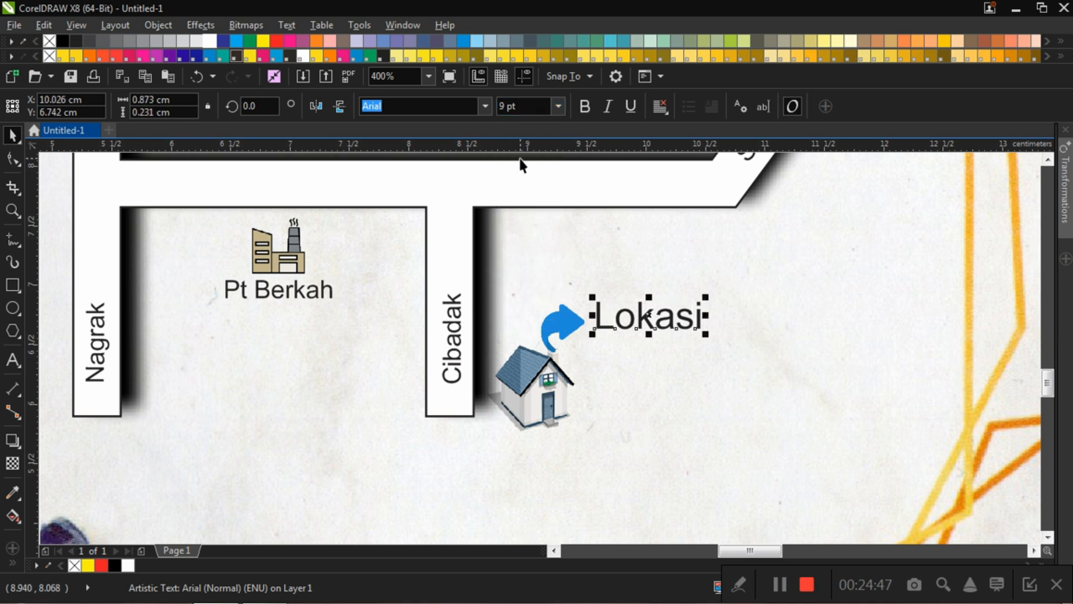
{"action": "left_click", "coordinate": [579, 109]}
{"action": "left_click", "coordinate": [847, 295]}
Step: Nudge the "Lokasi" label slightly down beside the blue arrow, to about X 10.045 cm, Y 6.691 cm
{"action": "left_click", "coordinate": [650, 326]}
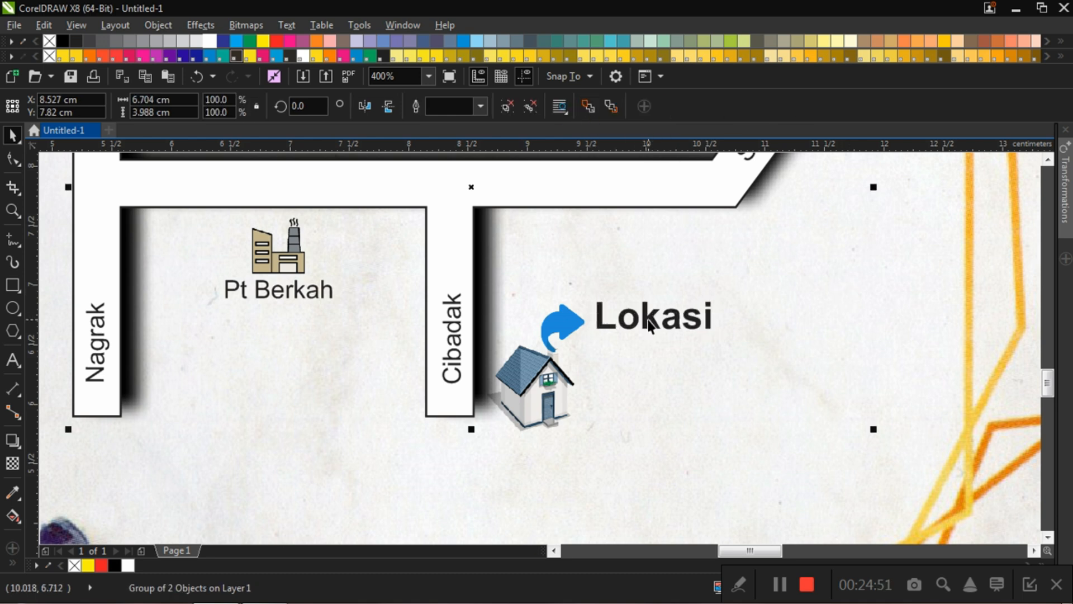
{"action": "scroll", "coordinate": [649, 318], "scroll_direction": "down", "scroll_amount": 2}
{"action": "left_click", "coordinate": [651, 320], "text": "ctrl"}
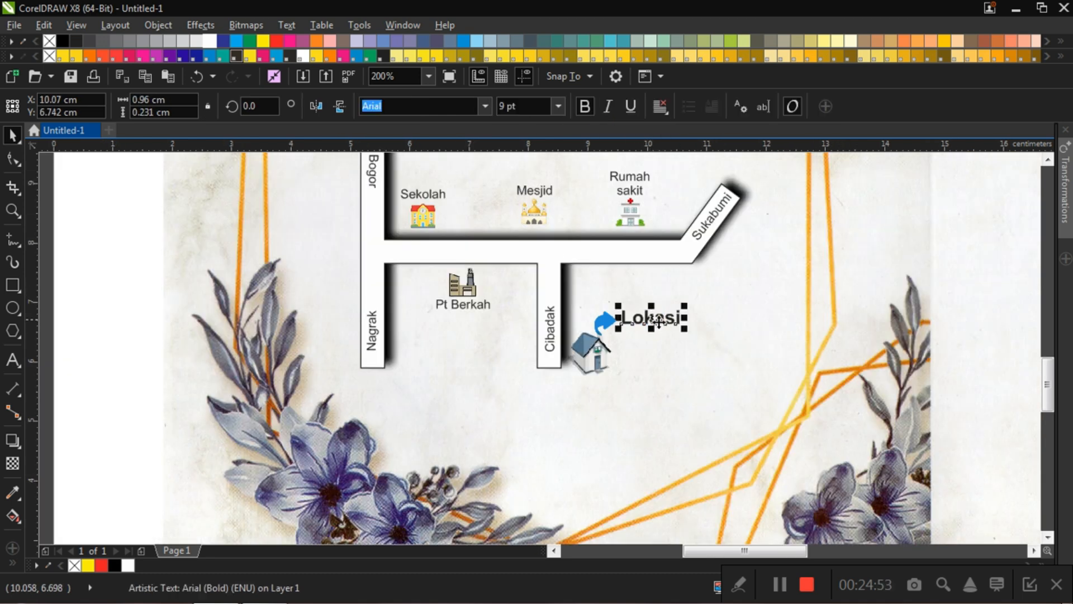
{"action": "left_click", "coordinate": [735, 324]}
{"action": "scroll", "coordinate": [677, 320], "scroll_direction": "down", "scroll_amount": 2}
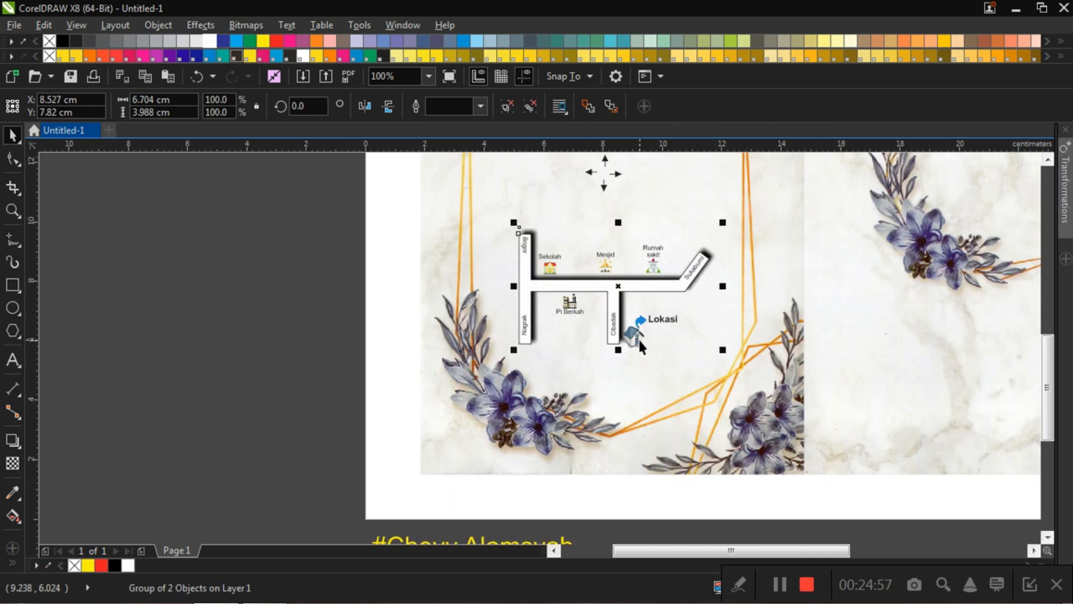
Step: Move the down arrow onto the road below "Bogor" and the up arrow onto the road above "Nagrak"
{"action": "scroll", "coordinate": [639, 337], "scroll_direction": "up", "scroll_amount": 2}
{"action": "scroll", "coordinate": [619, 319], "scroll_direction": "down", "scroll_amount": 2}
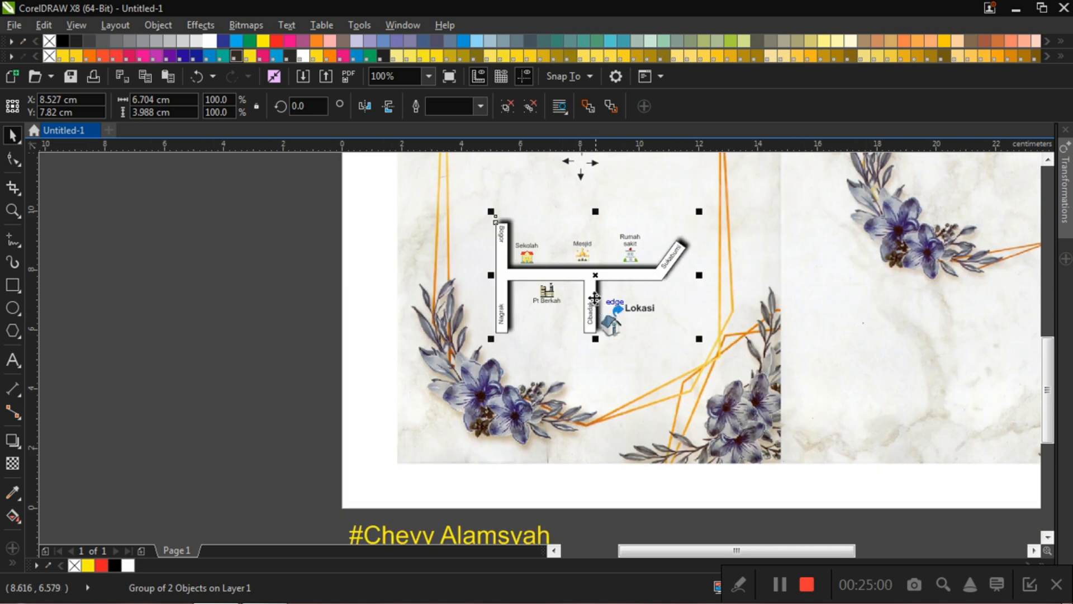
{"action": "left_click", "coordinate": [203, 204]}
{"action": "scroll", "coordinate": [590, 202], "scroll_direction": "down", "scroll_amount": 2}
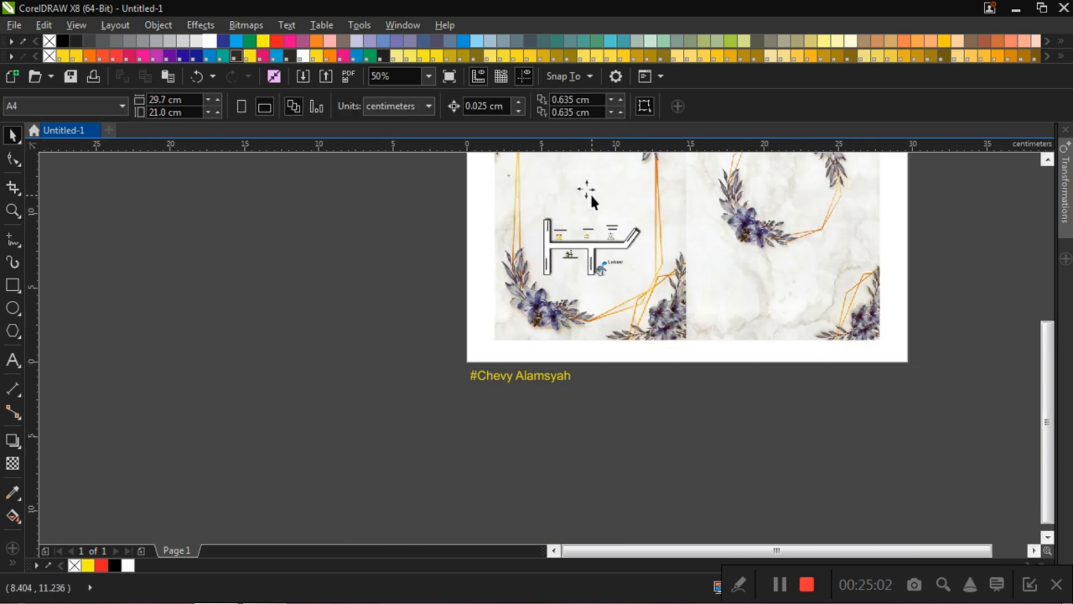
{"action": "scroll", "coordinate": [590, 193], "scroll_direction": "up", "scroll_amount": 2}
{"action": "scroll", "coordinate": [579, 176], "scroll_direction": "up", "scroll_amount": 2}
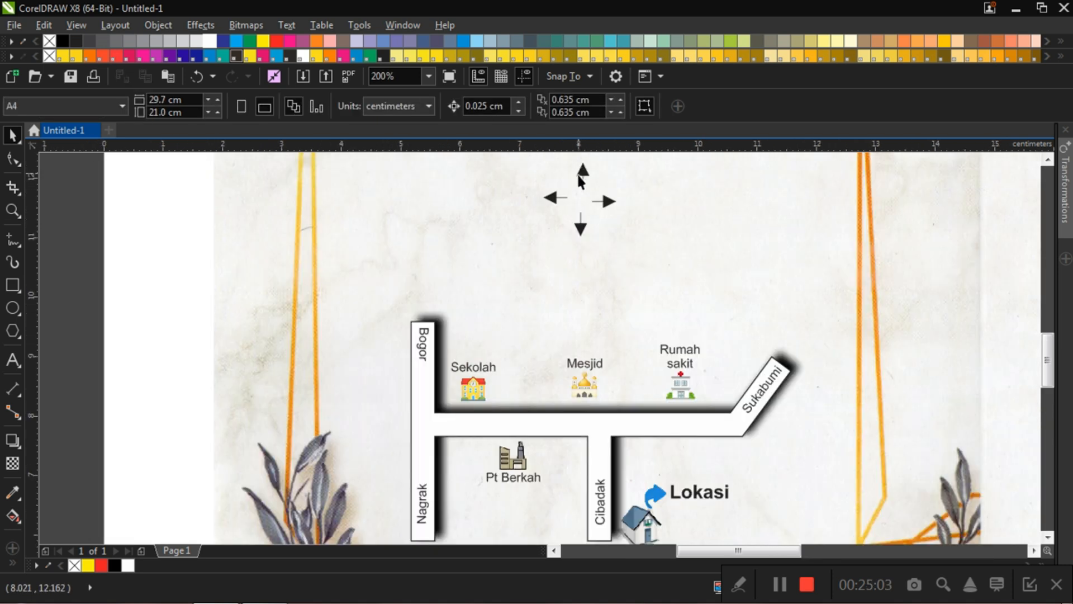
{"action": "left_click", "coordinate": [583, 232]}
{"action": "left_click_drag", "start_coordinate": [581, 233], "coordinate": [423, 383]}
{"action": "left_click_drag", "start_coordinate": [585, 183], "coordinate": [426, 467]}
{"action": "left_click", "coordinate": [196, 286]}
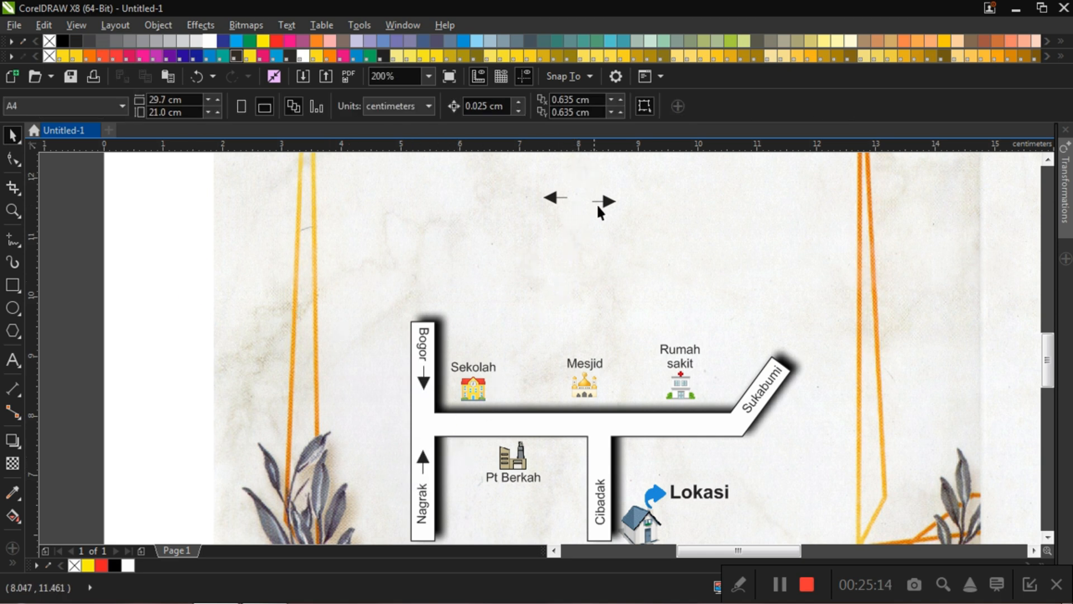
Step: Move the right-pointing arrow onto the west end of the horizontal road, at about X 5.857 cm, Y 7.876 cm
{"action": "left_click", "coordinate": [609, 213]}
{"action": "left_click", "coordinate": [607, 204]}
{"action": "left_click_drag", "start_coordinate": [608, 206], "coordinate": [454, 423]}
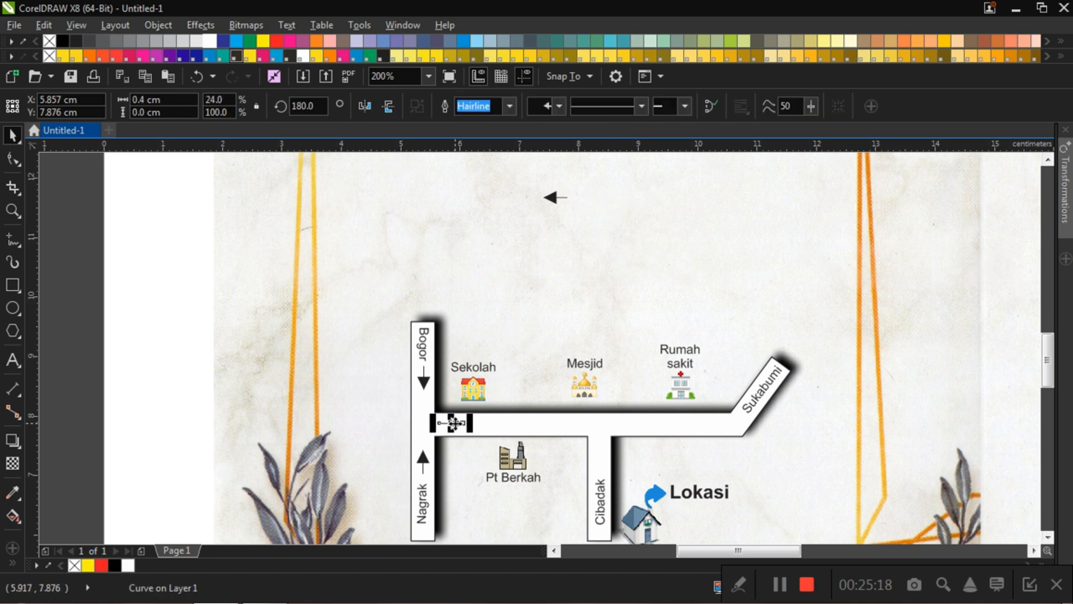
{"action": "left_click", "coordinate": [508, 259]}
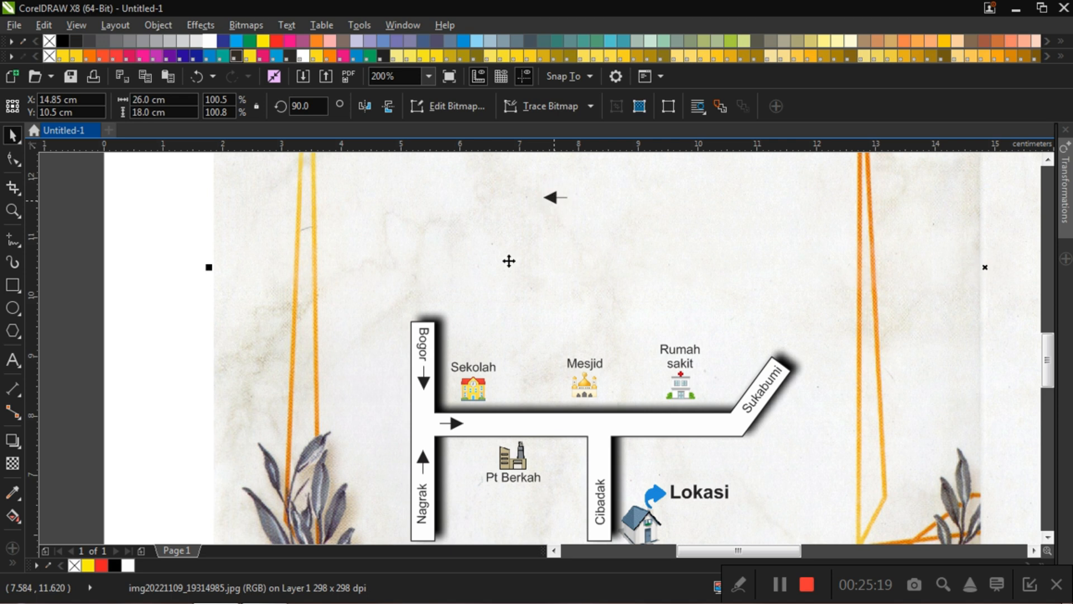
Step: Copy the down arrow from the Bogor road onto the road above "Cibadak", at about X 8.349 cm, Y 7.495 cm
{"action": "left_click", "coordinate": [426, 380]}
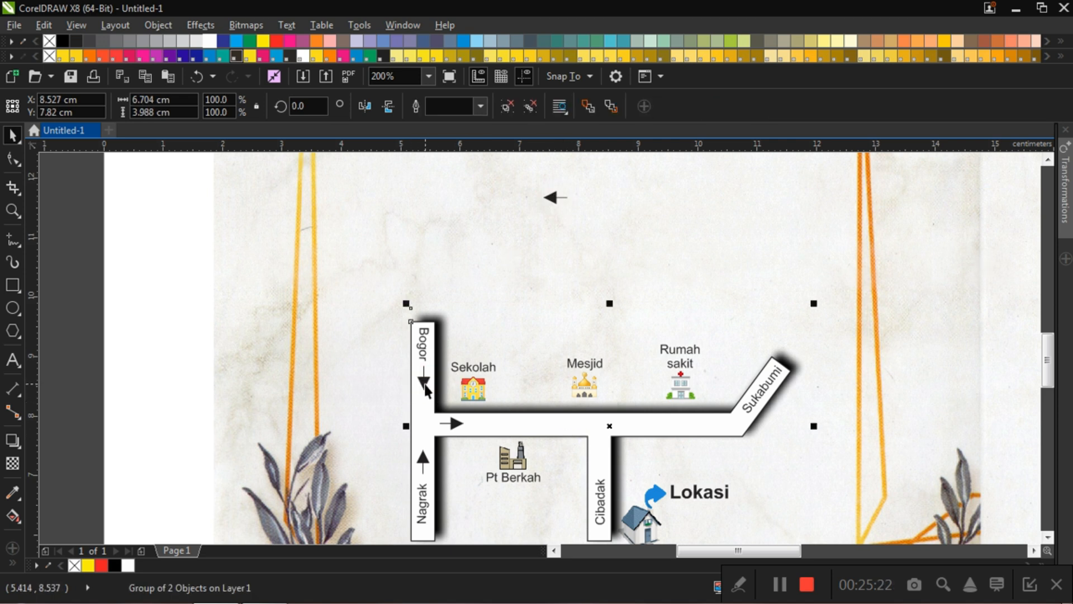
{"action": "left_click", "coordinate": [425, 380]}
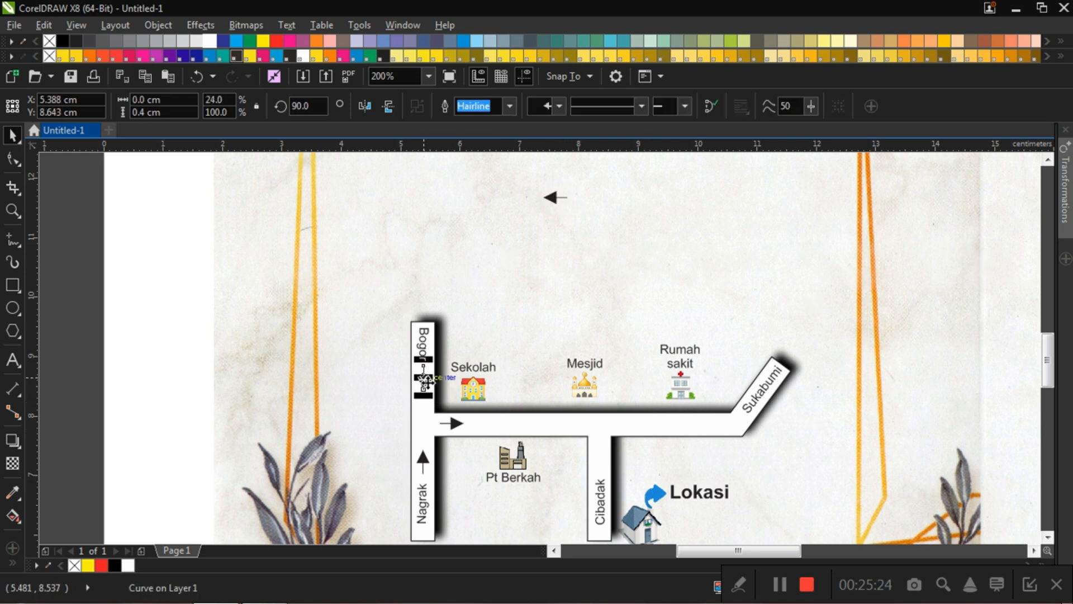
{"action": "left_click_drag", "start_coordinate": [424, 378], "coordinate": [596, 441]}
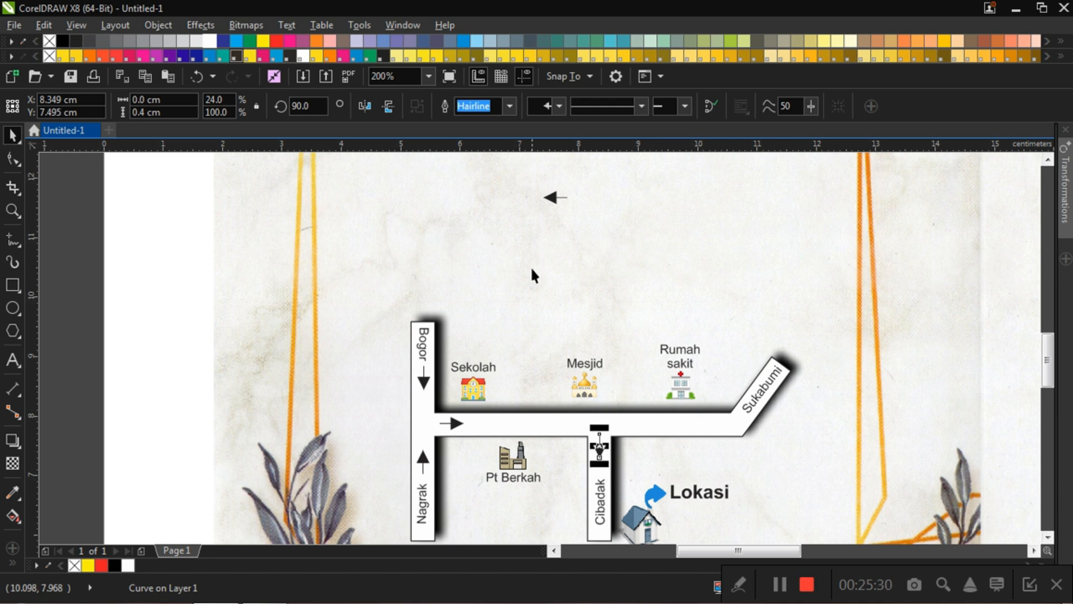
Step: Move the left-pointing arrow onto the east end of the horizontal road, beside the bend toward "Sukabumi"
{"action": "left_click", "coordinate": [560, 211]}
{"action": "left_click", "coordinate": [555, 197]}
{"action": "left_click_drag", "start_coordinate": [555, 197], "coordinate": [723, 422]}
{"action": "left_click", "coordinate": [689, 251]}
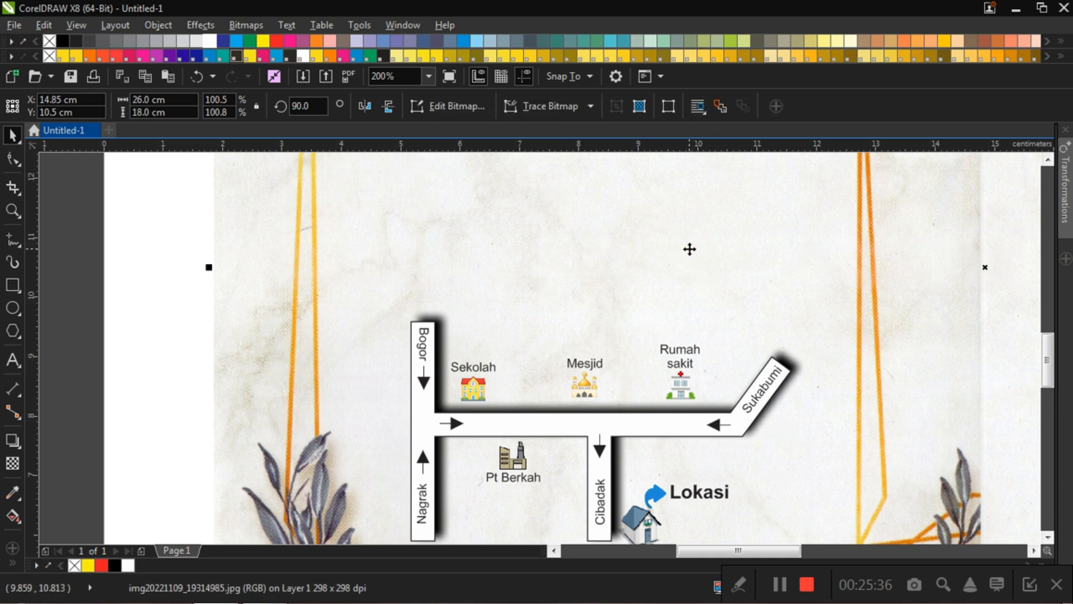
Step: Examine the map's roads, direction arrows, landmark icons and labels against the invitation's left page
{"action": "scroll", "coordinate": [709, 295], "scroll_direction": "down", "scroll_amount": 1}
{"action": "scroll", "coordinate": [710, 295], "scroll_direction": "down", "scroll_amount": 1}
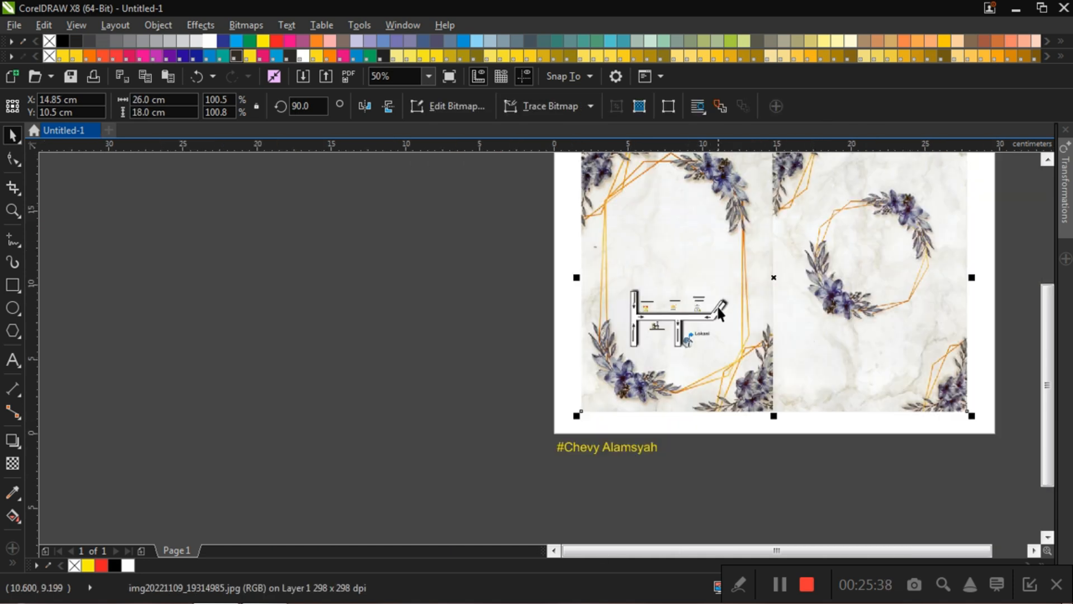
{"action": "scroll", "coordinate": [719, 313], "scroll_direction": "up", "scroll_amount": 1}
{"action": "scroll", "coordinate": [655, 344], "scroll_direction": "up", "scroll_amount": 1}
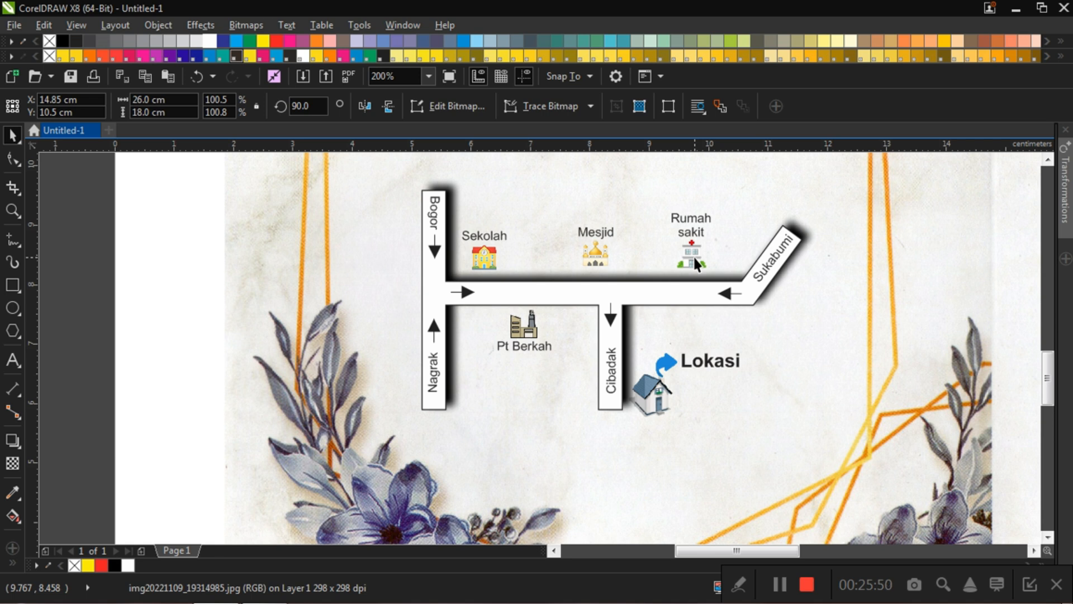
{"action": "scroll", "coordinate": [695, 261], "scroll_direction": "down", "scroll_amount": 2}
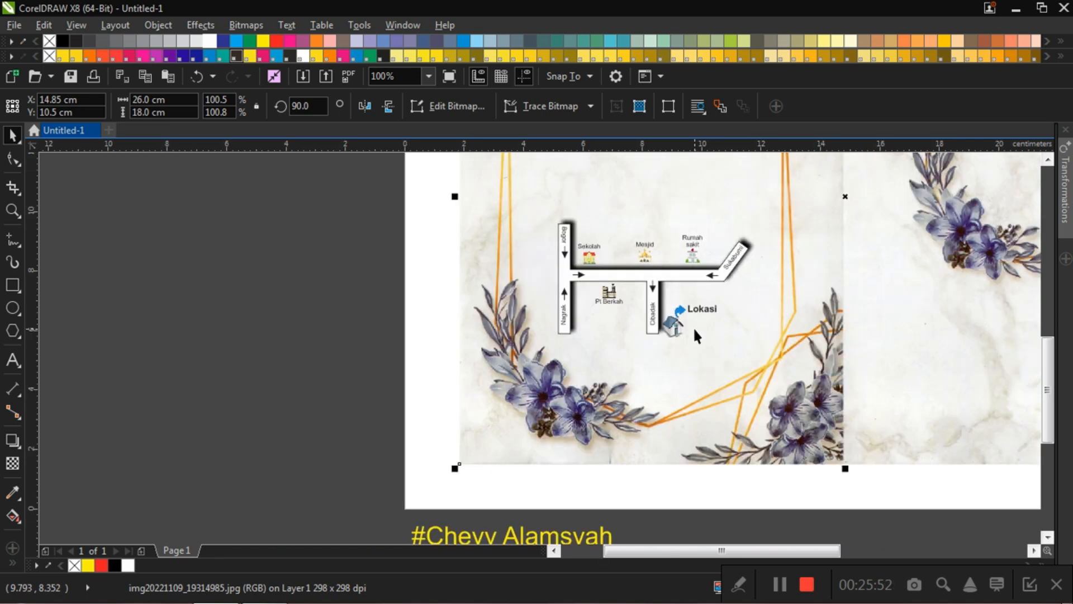
{"action": "scroll", "coordinate": [694, 330], "scroll_direction": "up", "scroll_amount": 1}
{"action": "scroll", "coordinate": [662, 386], "scroll_direction": "down", "scroll_amount": 2}
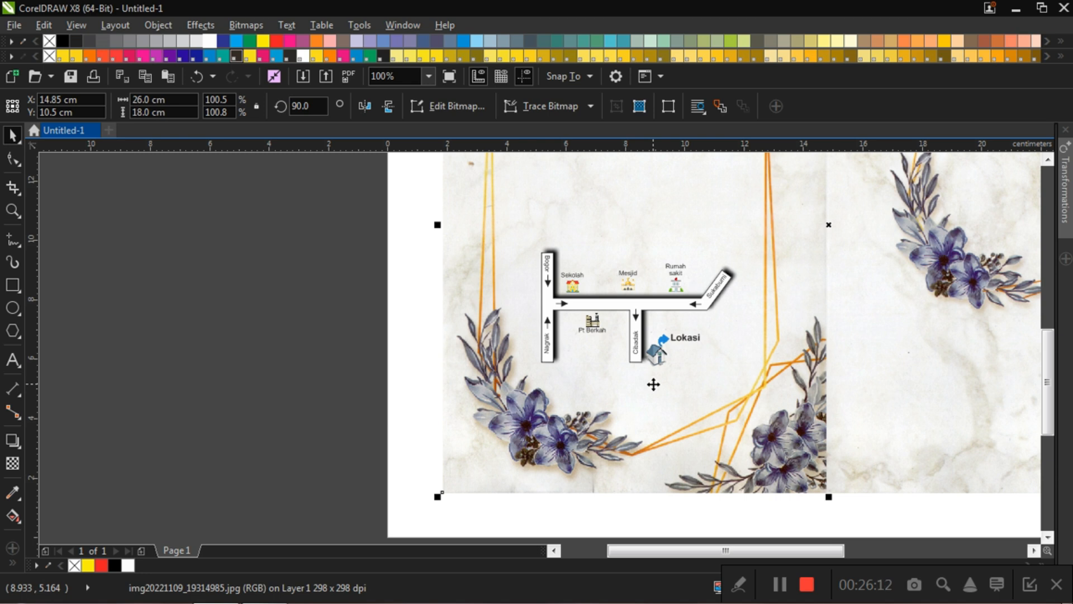
{"action": "left_click", "coordinate": [289, 291]}
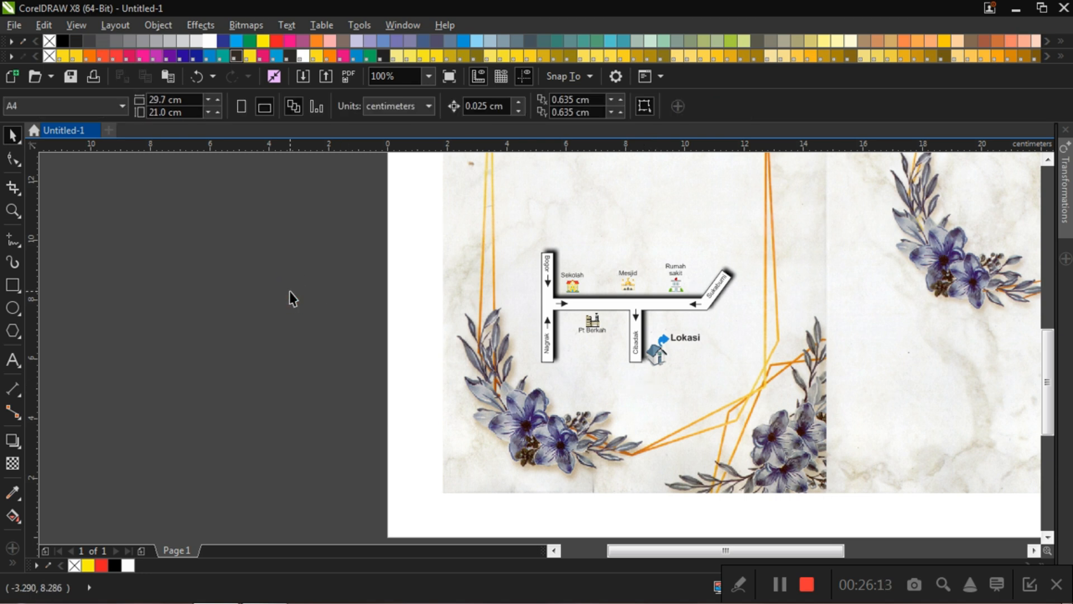
{"action": "left_click", "coordinate": [660, 353]}
{"action": "left_click", "coordinate": [635, 388]}
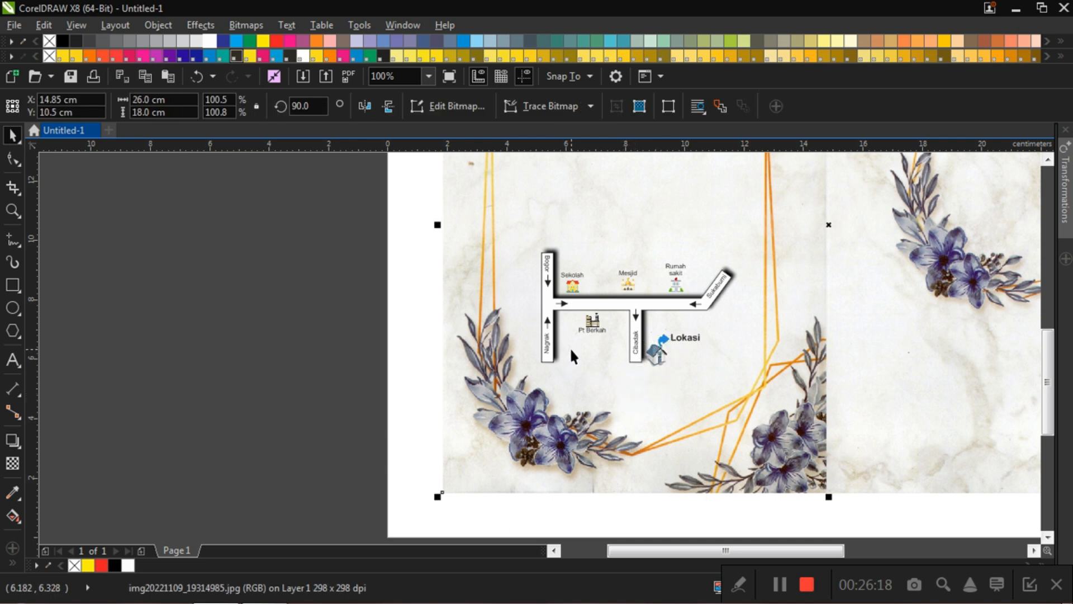
{"action": "left_click", "coordinate": [277, 293]}
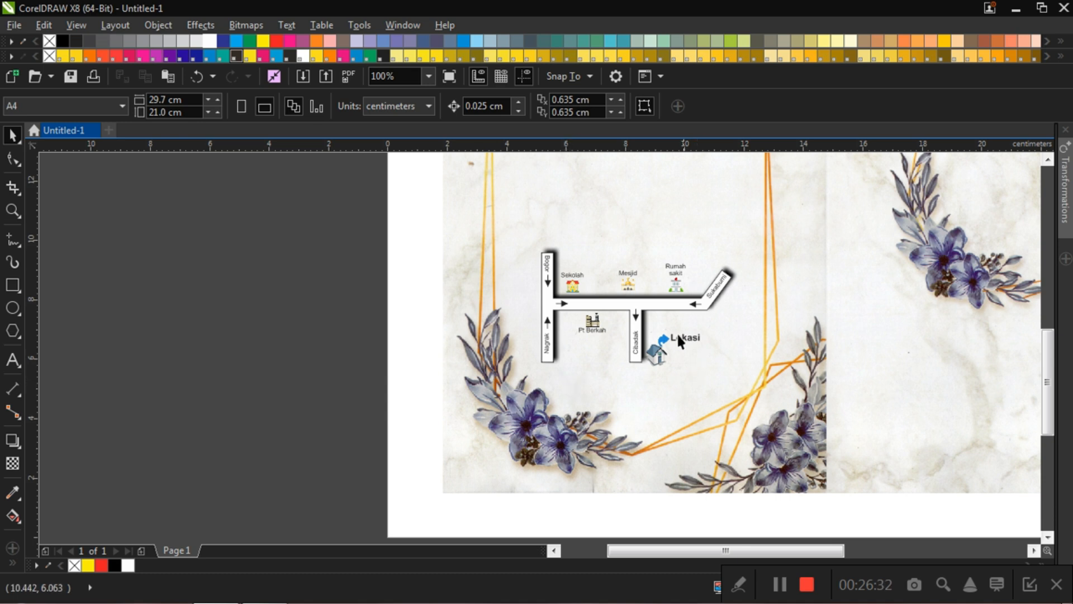
{"action": "left_click", "coordinate": [558, 305]}
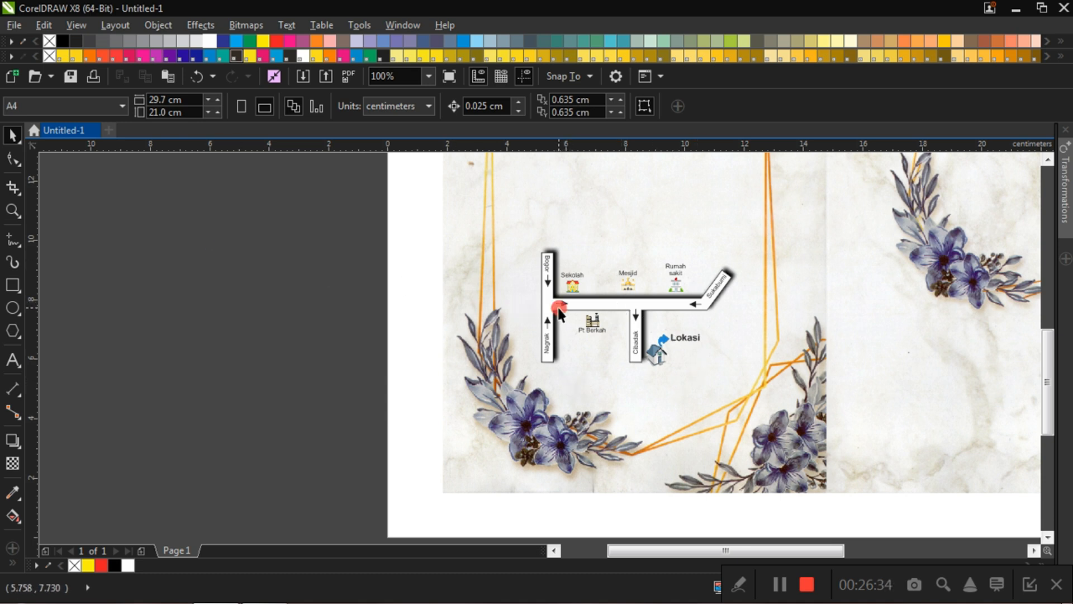
{"action": "scroll", "coordinate": [566, 310], "scroll_direction": "down", "scroll_amount": 3}
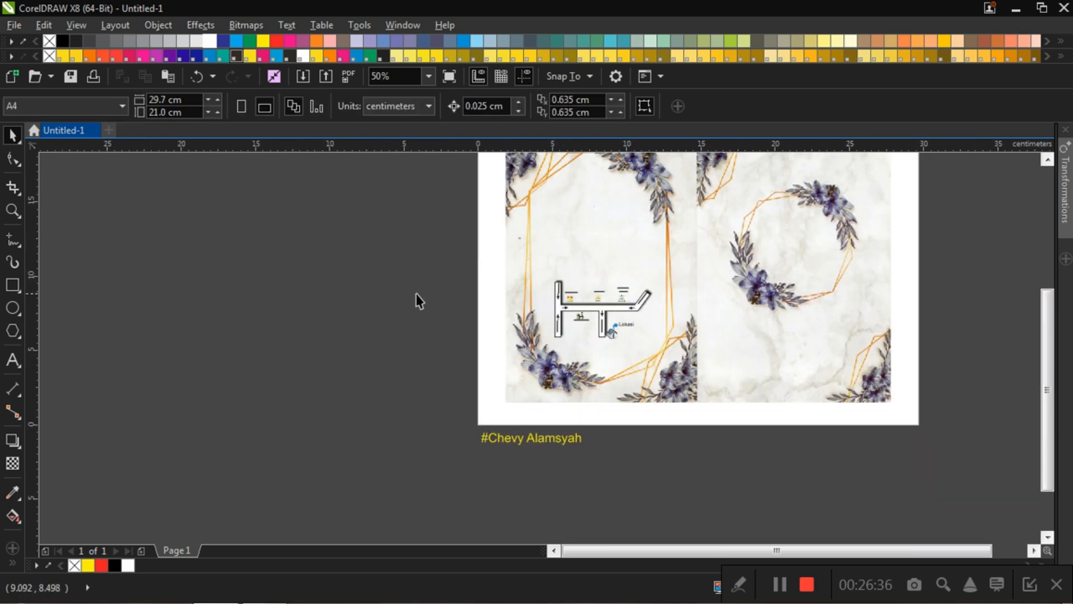
{"action": "scroll", "coordinate": [633, 282], "scroll_direction": "up", "scroll_amount": 3}
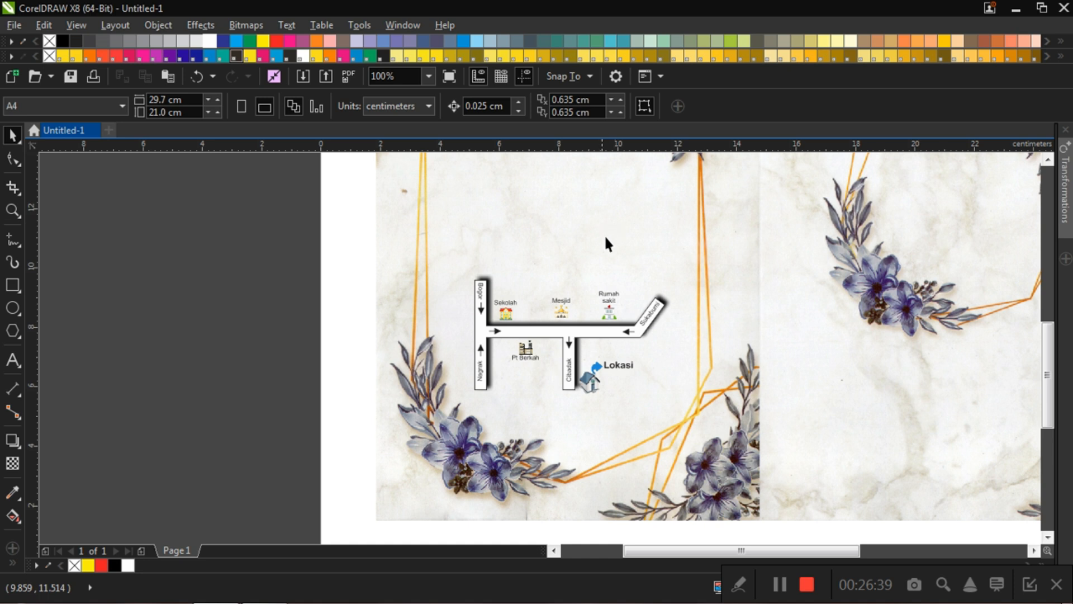
Step: Import "peta 3d.cdr" and place the map icon above the Bogor road, about 1.417 × 0.873 cm at X 5.838 cm, Y 11.355 cm
{"action": "key", "text": "ctrl+i"}
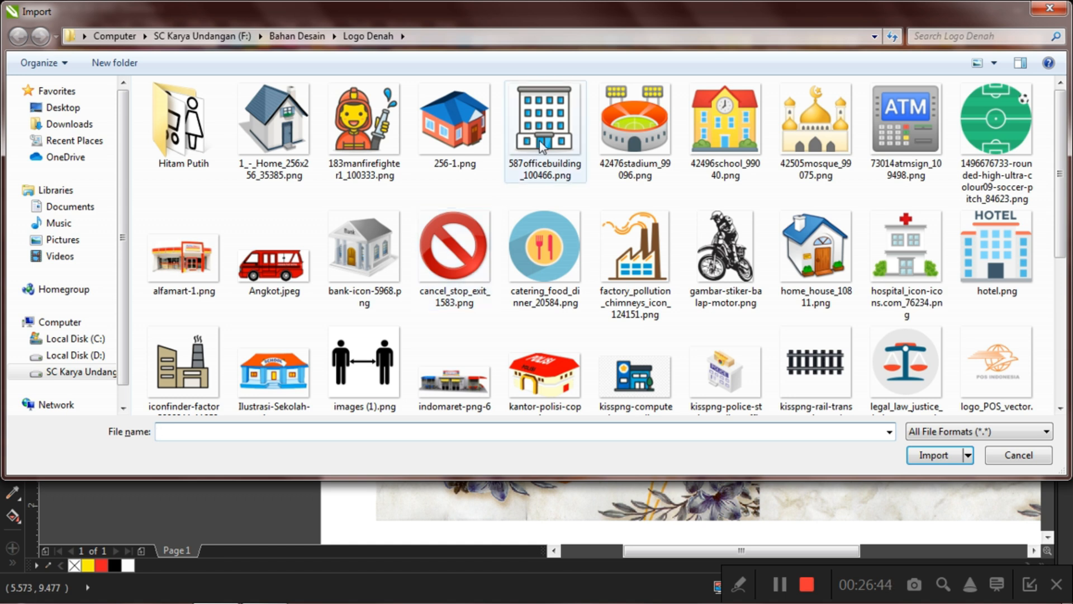
{"action": "left_click", "coordinate": [539, 140]}
{"action": "scroll", "coordinate": [543, 168], "scroll_direction": "down", "scroll_amount": 3}
{"action": "scroll", "coordinate": [503, 224], "scroll_direction": "up", "scroll_amount": 3}
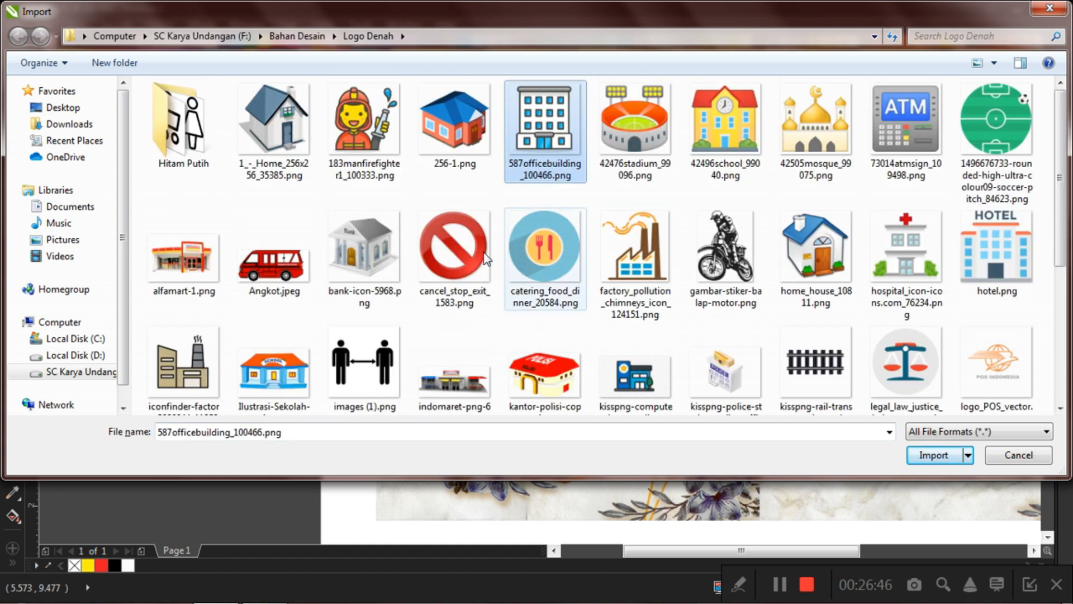
{"action": "scroll", "coordinate": [481, 263], "scroll_direction": "down", "scroll_amount": 3}
{"action": "left_click", "coordinate": [376, 346]}
{"action": "left_click", "coordinate": [913, 486]}
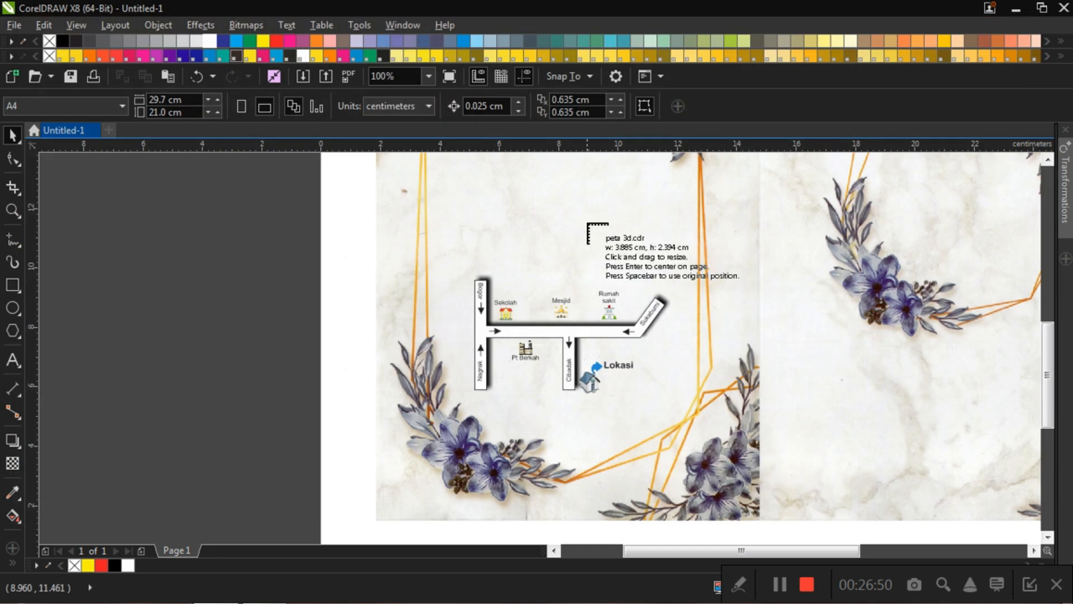
{"action": "left_click_drag", "start_coordinate": [582, 212], "coordinate": [494, 227]}
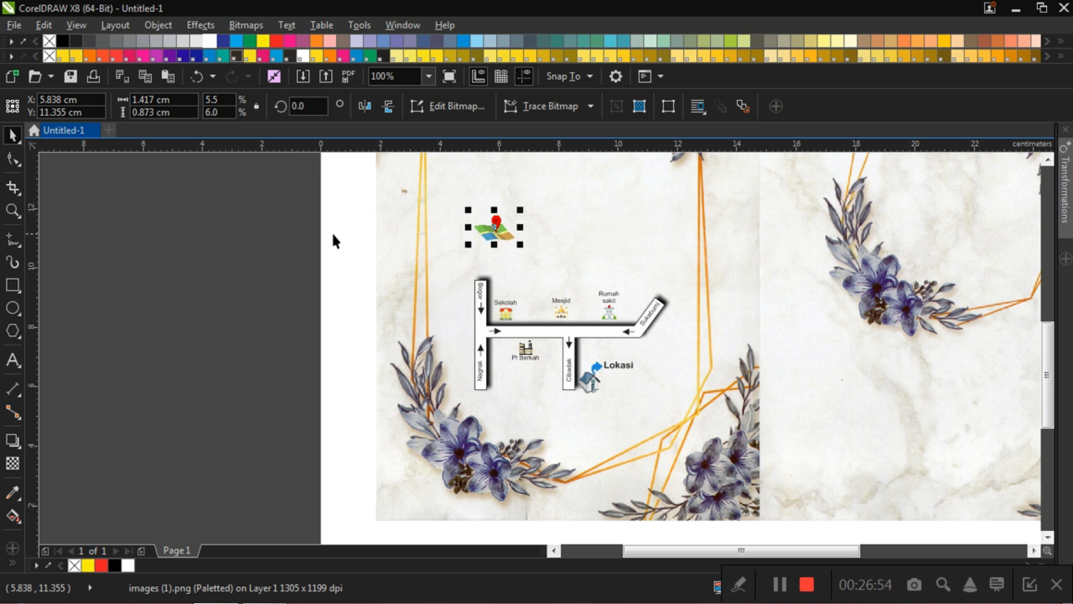
{"action": "left_click", "coordinate": [492, 255]}
Step: Add the artistic text "Denah Lokasi" beside the map icon and select it as an object
{"action": "left_click", "coordinate": [626, 372]}
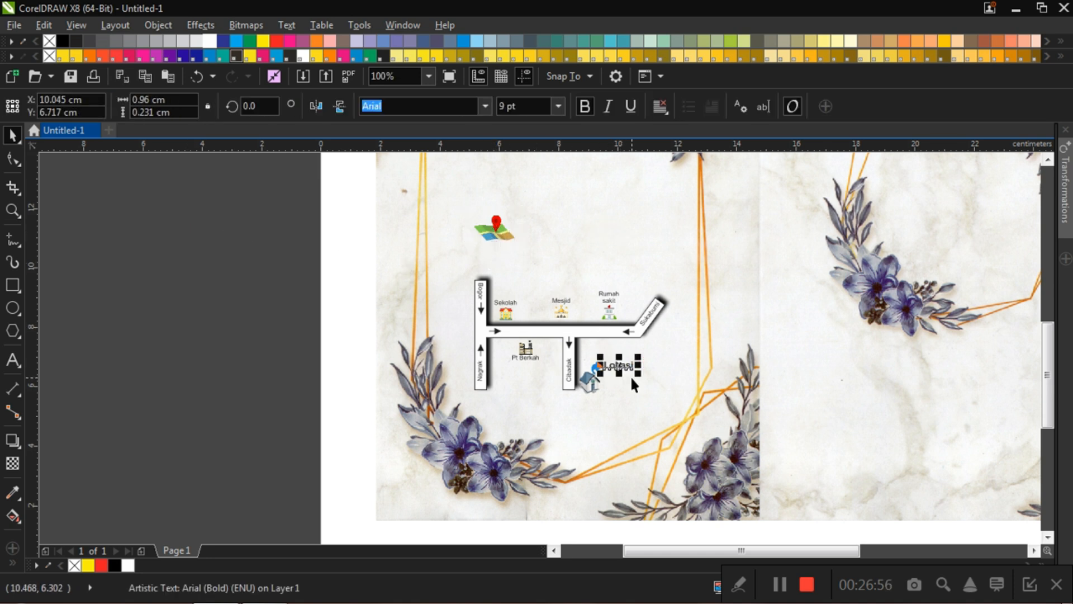
{"action": "left_click", "coordinate": [84, 192]}
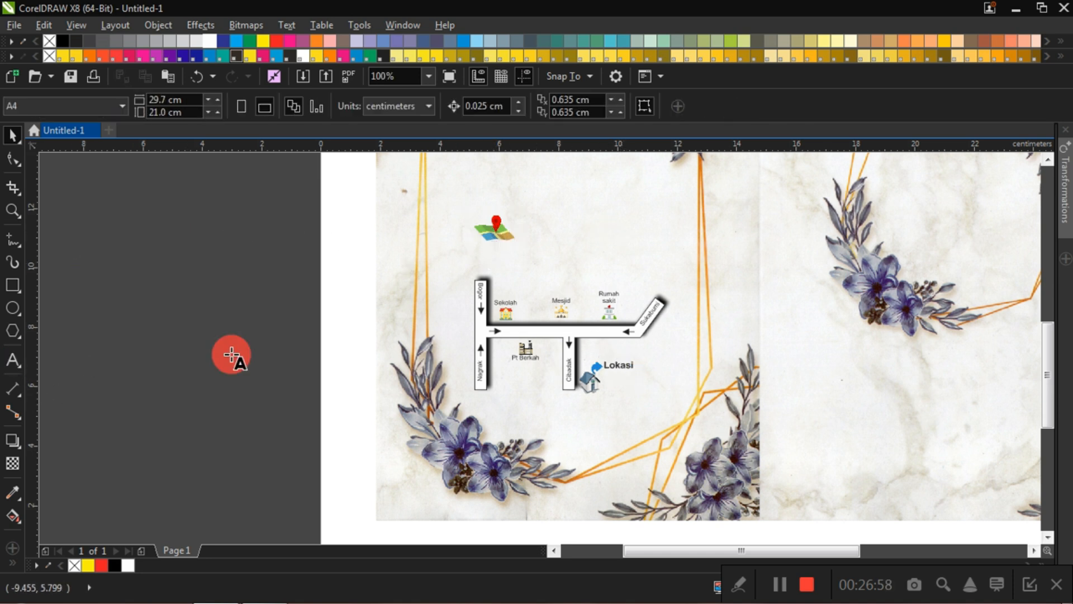
{"action": "key", "text": "F8"}
{"action": "left_click", "coordinate": [513, 251]}
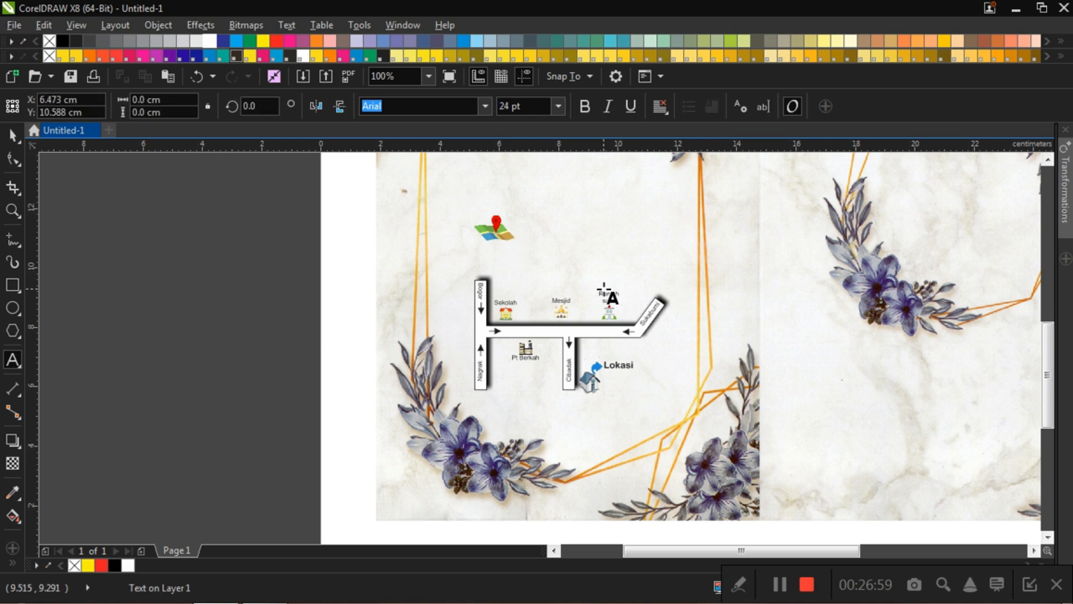
{"action": "type", "text": "Denah Lokasi"}
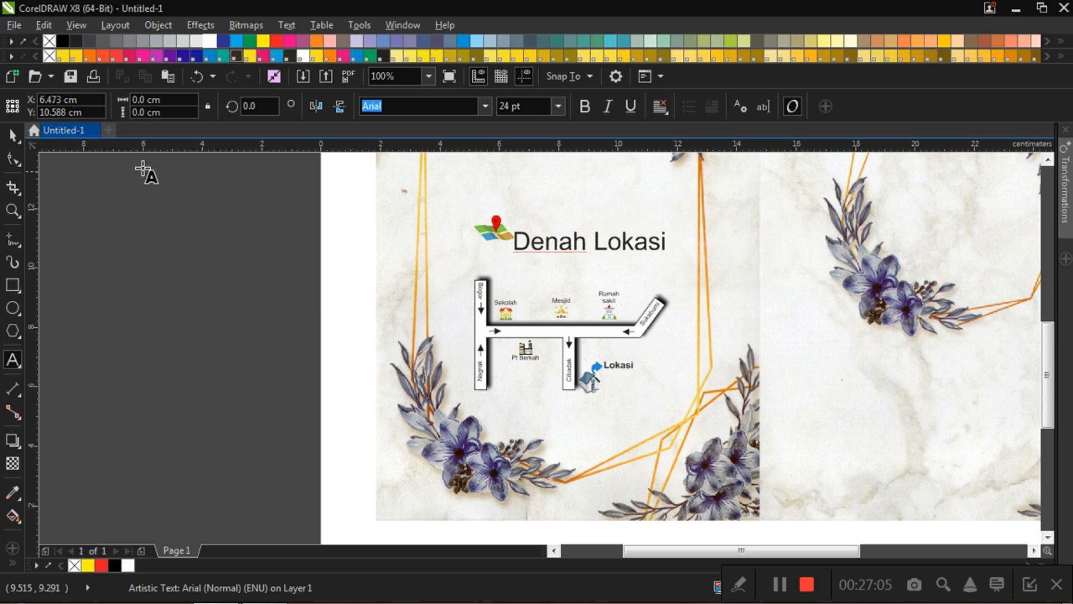
{"action": "left_click", "coordinate": [12, 134]}
{"action": "left_click", "coordinate": [136, 262]}
{"action": "left_click", "coordinate": [632, 250]}
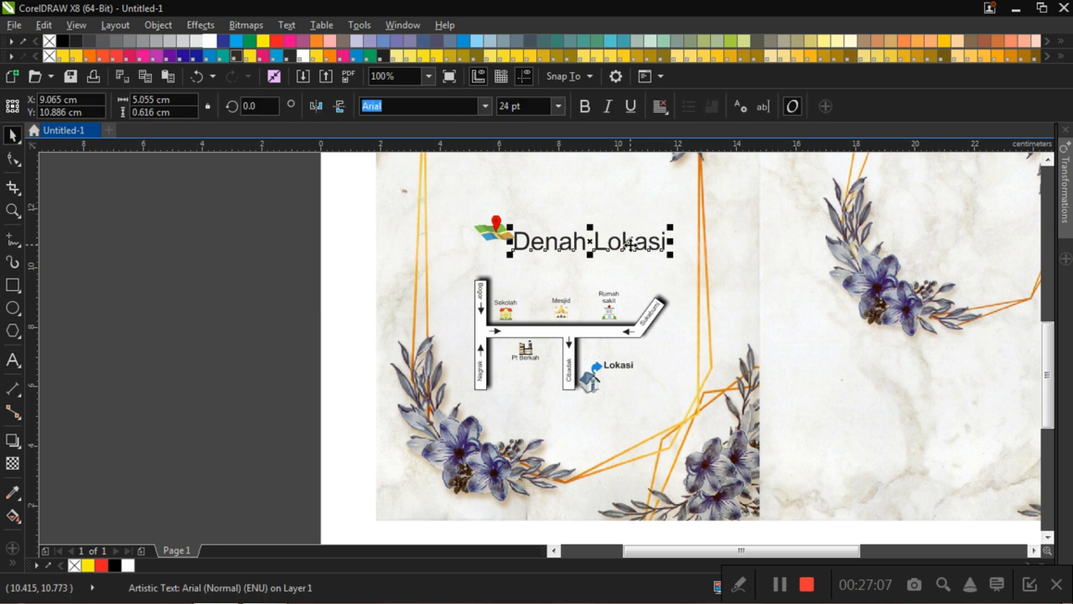
Step: Set the "Denah Lokasi" text to 10 pt and position it just beneath the map icon, at about X 6.34 cm, Y 10.614 cm
{"action": "left_click", "coordinate": [557, 108]}
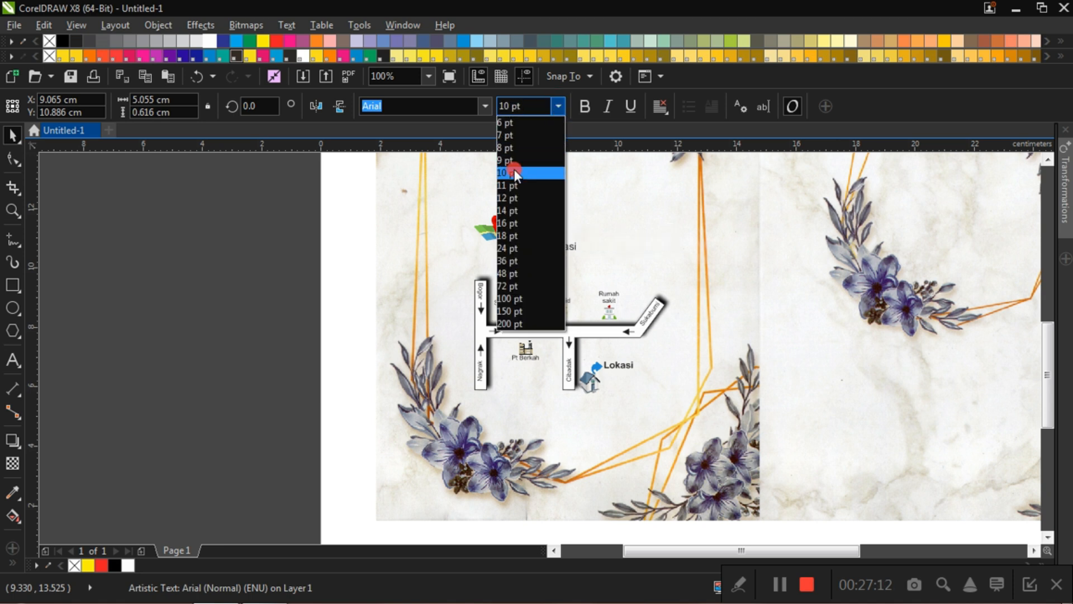
{"action": "left_click", "coordinate": [514, 173]}
{"action": "left_click_drag", "start_coordinate": [542, 251], "coordinate": [521, 257]}
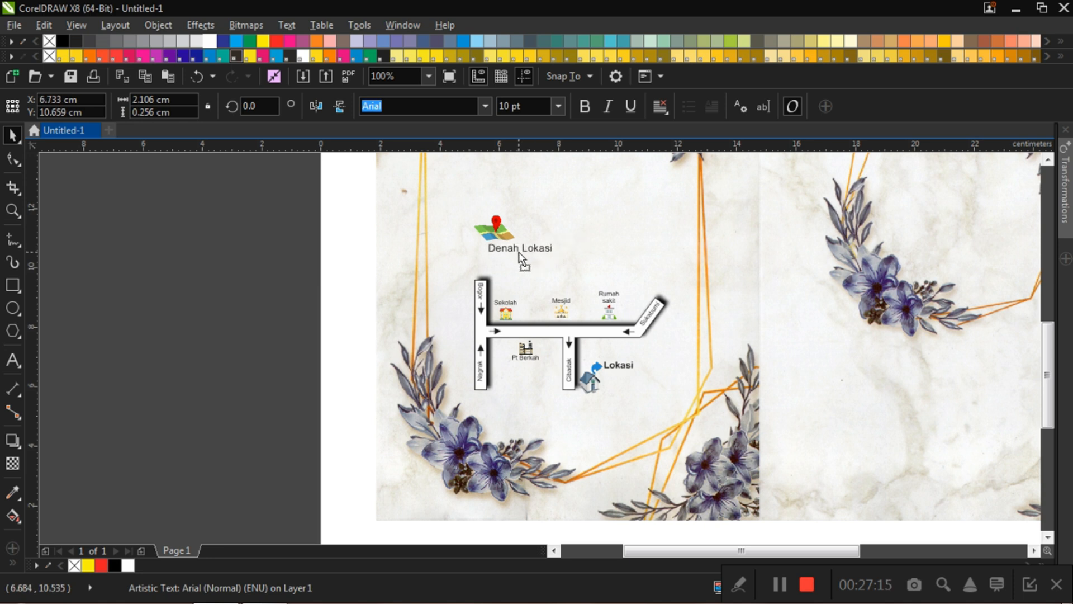
{"action": "left_click", "coordinate": [220, 226]}
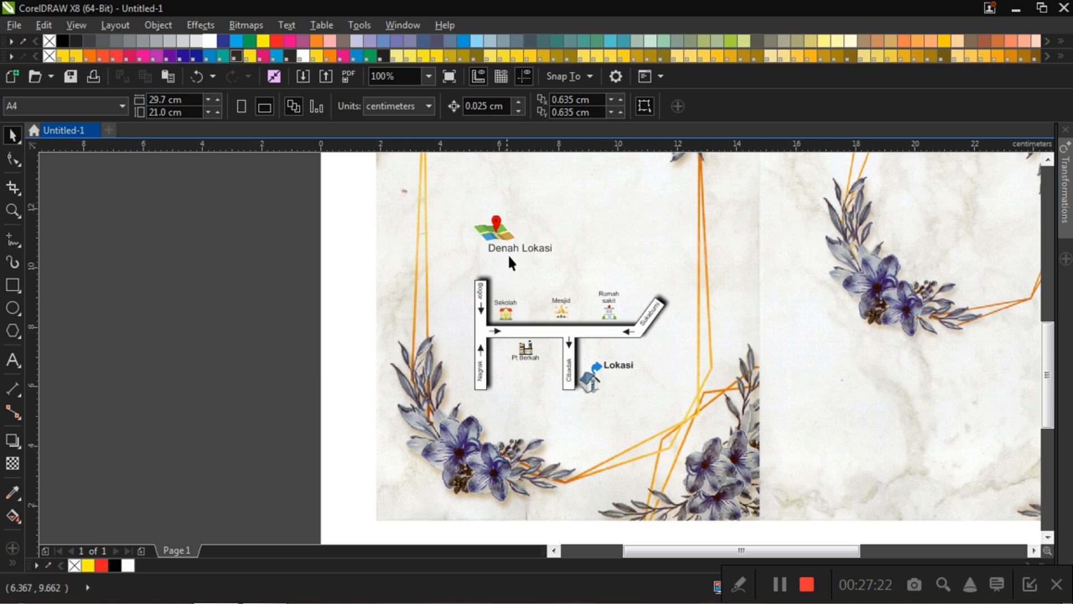
{"action": "left_click_drag", "start_coordinate": [518, 247], "coordinate": [508, 249]}
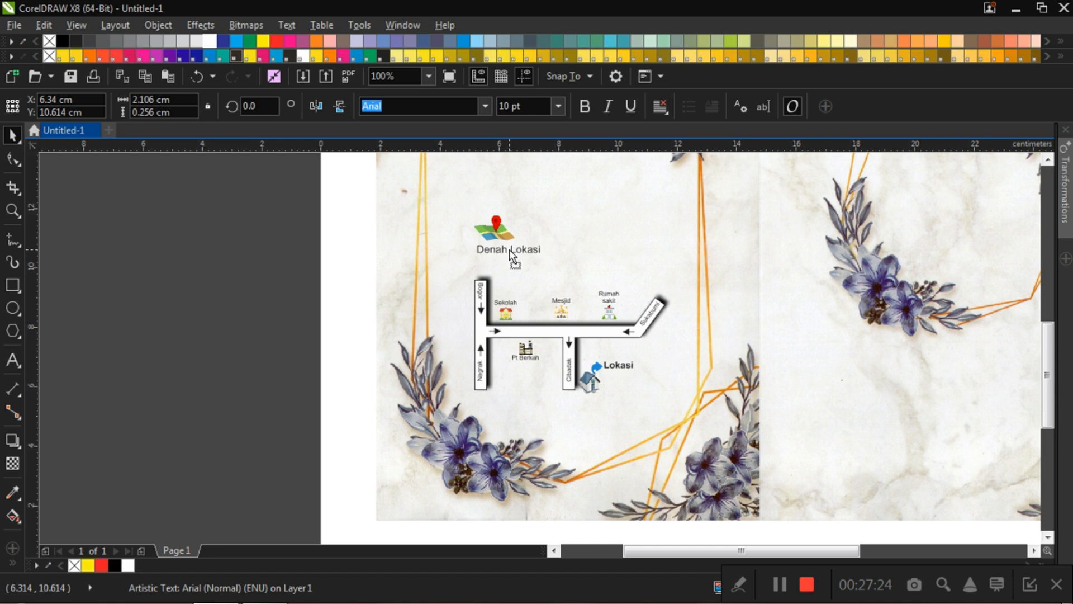
{"action": "left_click", "coordinate": [270, 254]}
{"action": "scroll", "coordinate": [438, 266], "scroll_direction": "down", "scroll_amount": 2}
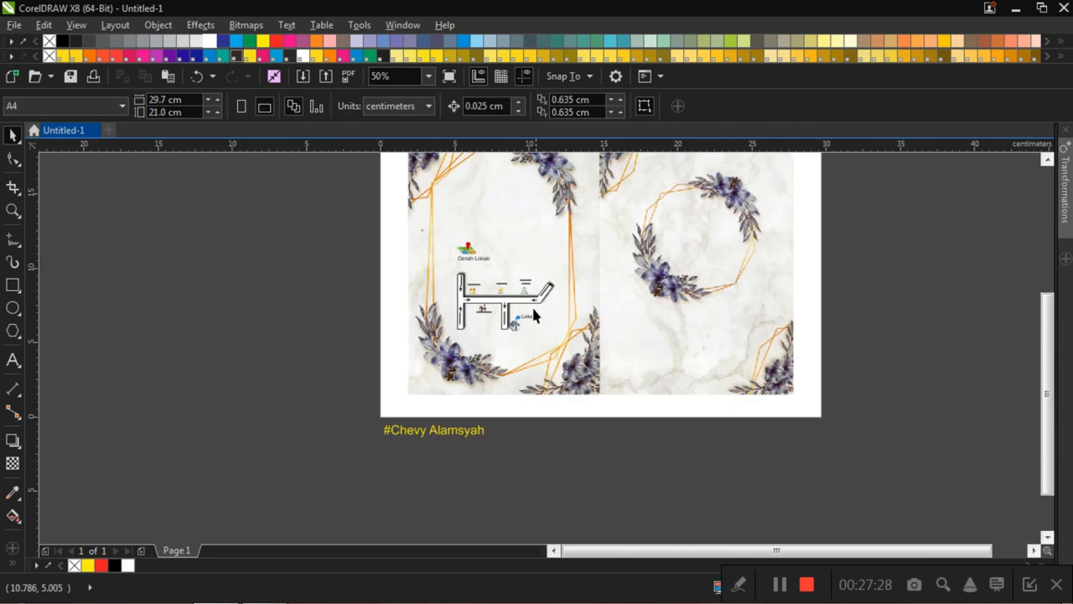
{"action": "scroll", "coordinate": [525, 307], "scroll_direction": "up", "scroll_amount": 2}
{"action": "scroll", "coordinate": [412, 295], "scroll_direction": "up", "scroll_amount": 2}
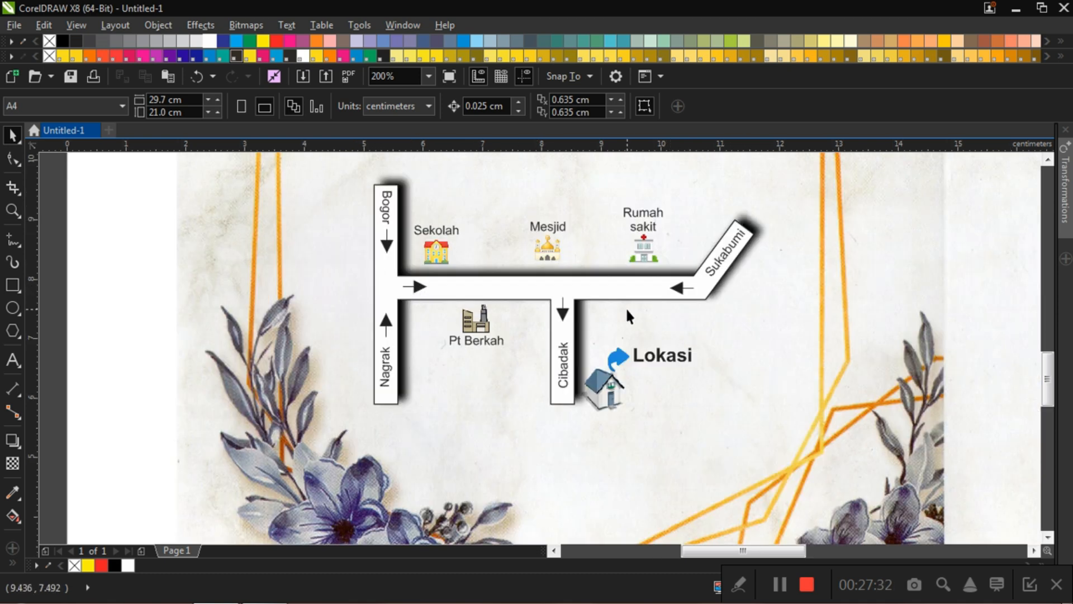
Step: Inspect the font size of the "Denah Lokasi" title and the Bogor and Nagrak road labels on the map
{"action": "scroll", "coordinate": [625, 306], "scroll_direction": "down", "scroll_amount": 4}
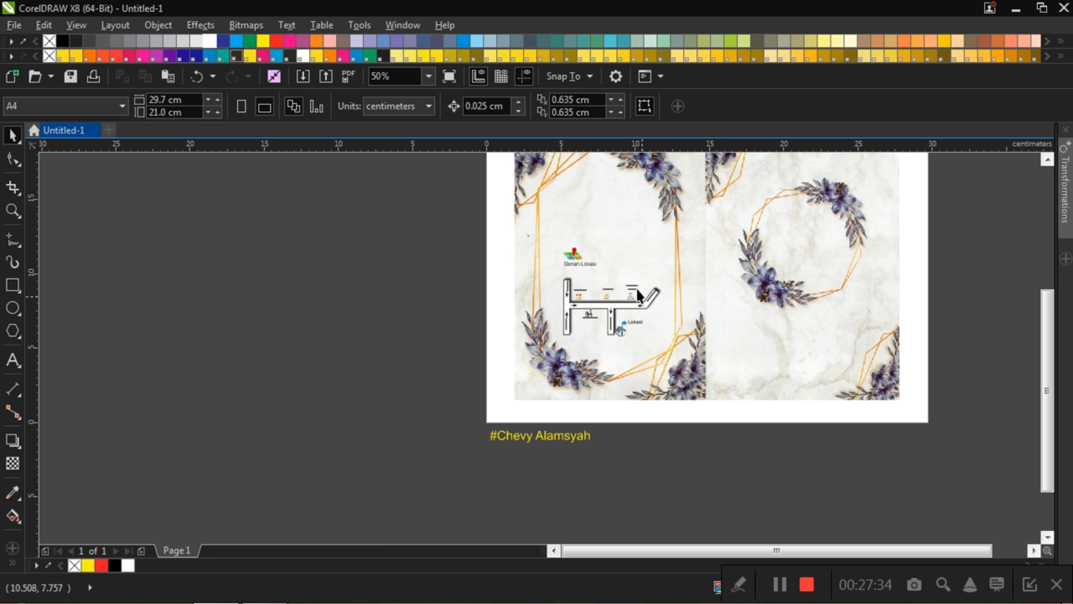
{"action": "scroll", "coordinate": [629, 273], "scroll_direction": "up", "scroll_amount": 2}
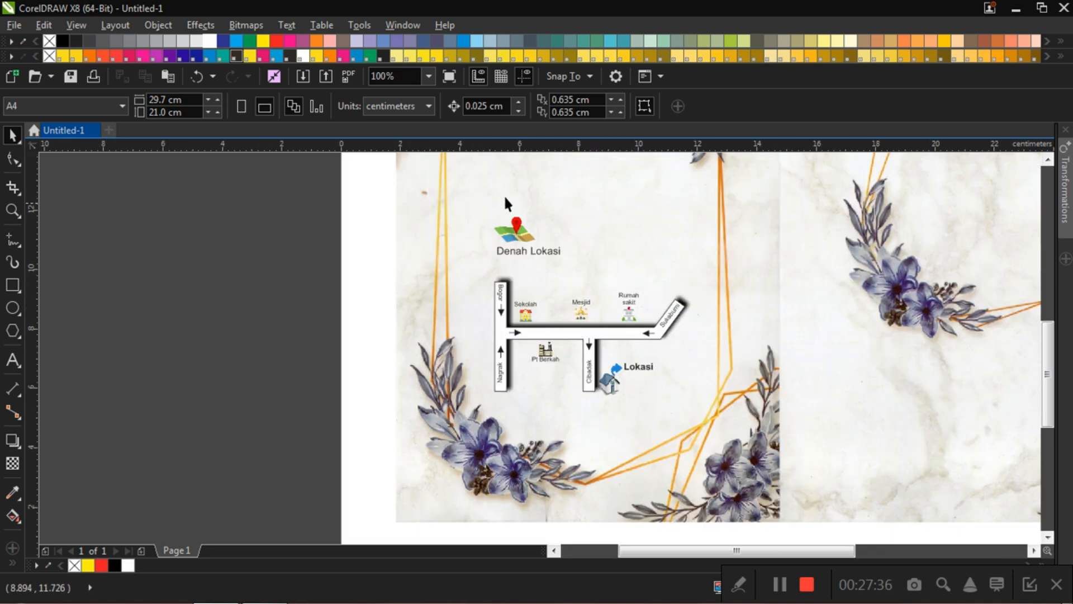
{"action": "left_click", "coordinate": [555, 249]}
{"action": "left_click", "coordinate": [501, 294]}
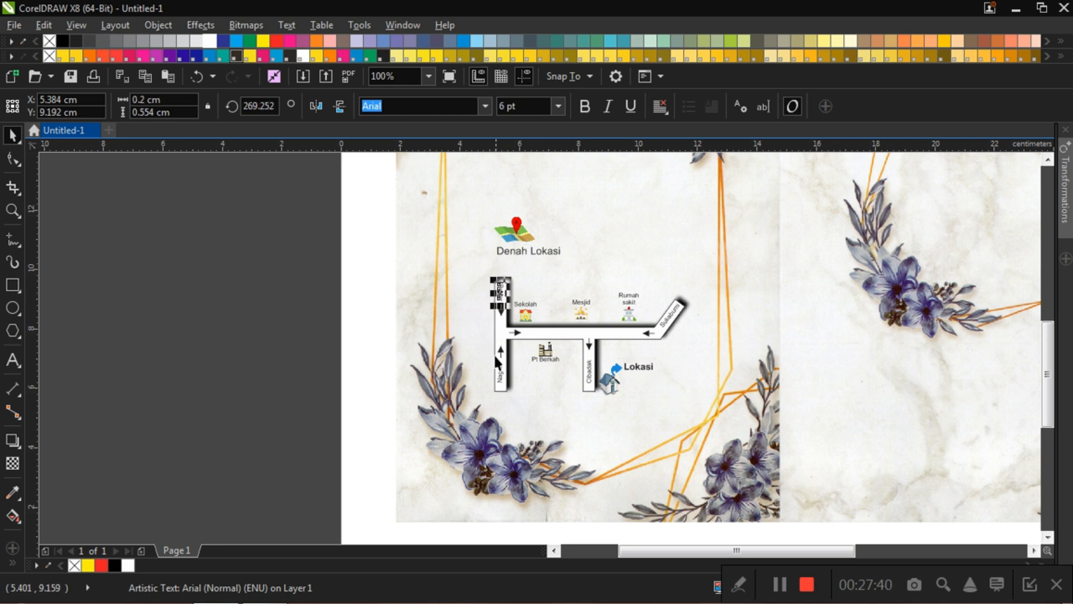
{"action": "left_click", "coordinate": [499, 371]}
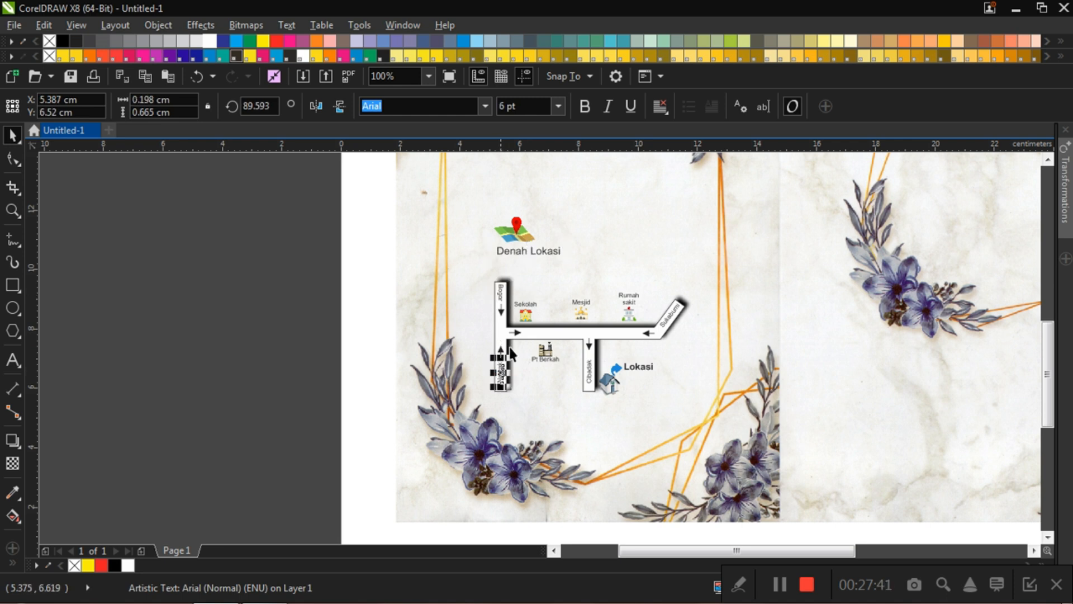
Step: Try to set the Bogor road label's font size to 5 pt, and deselect the label
{"action": "left_click", "coordinate": [505, 294]}
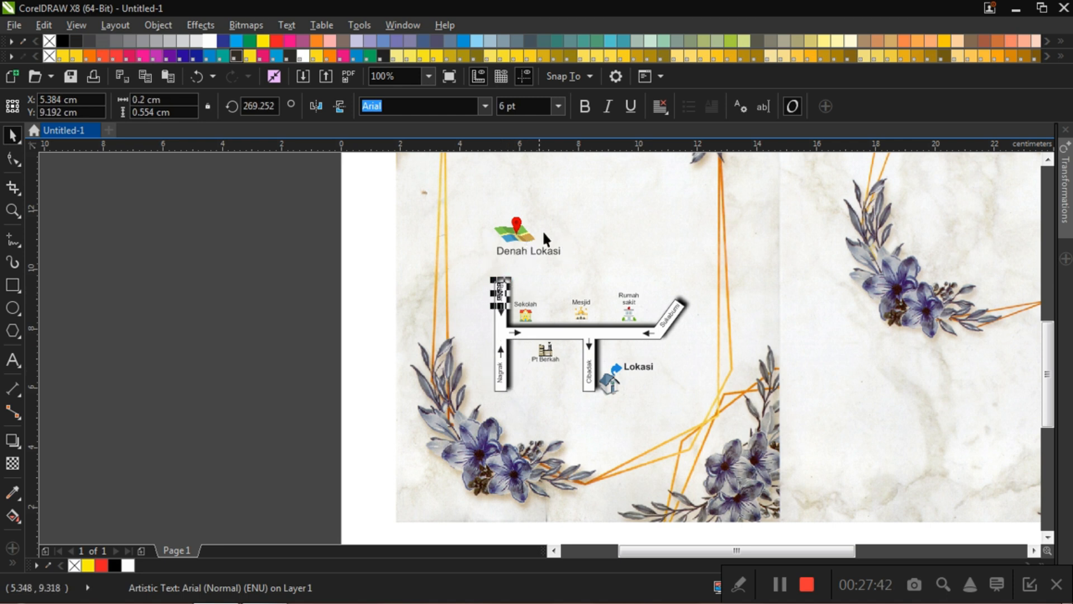
{"action": "left_click", "coordinate": [556, 106]}
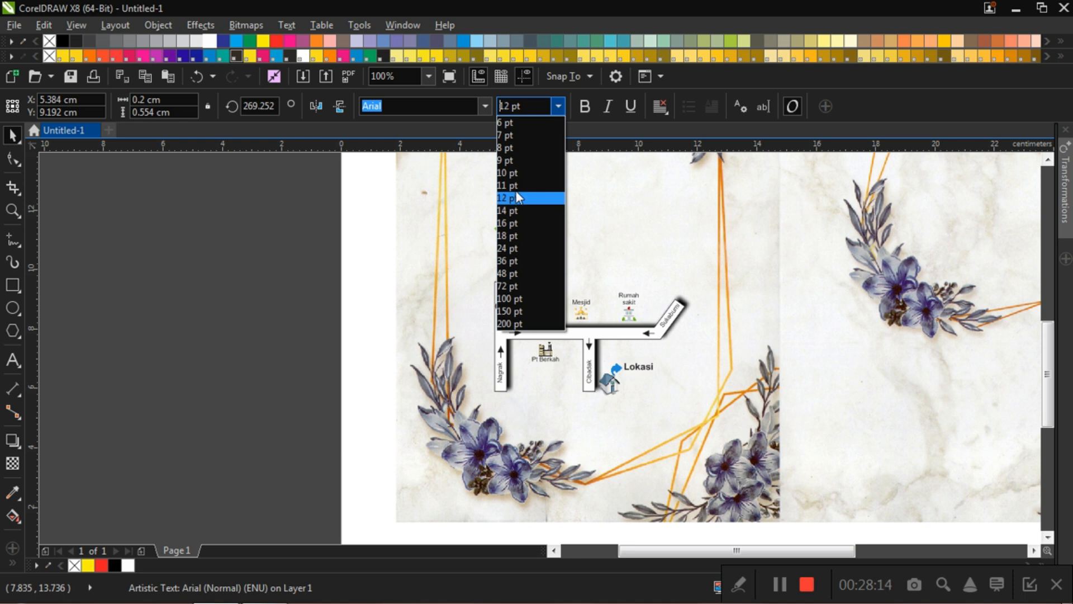
{"action": "left_click", "coordinate": [286, 186]}
{"action": "type", "text": "5"}
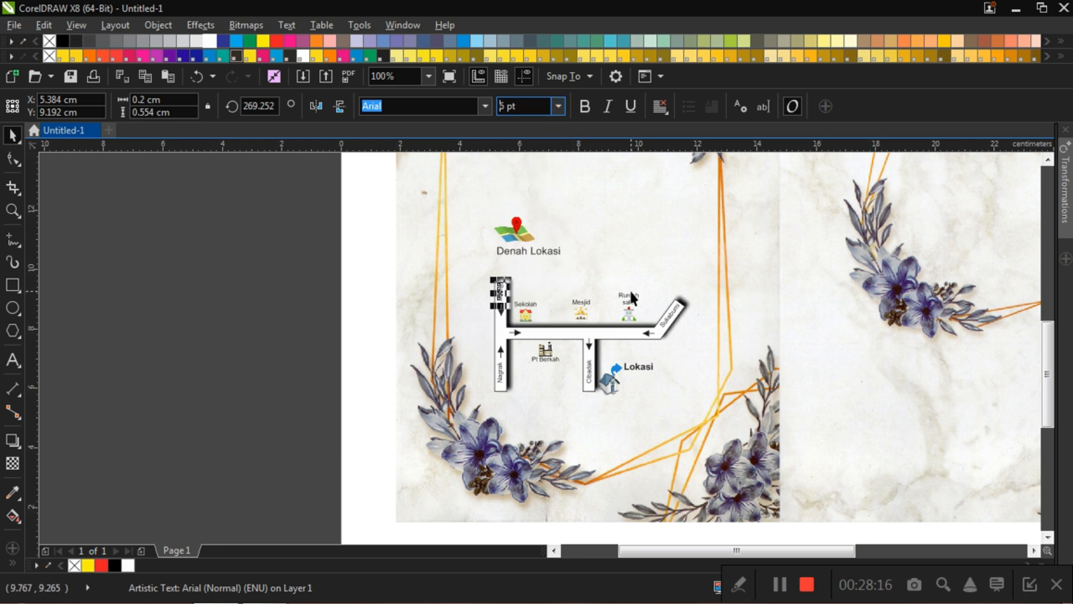
{"action": "scroll", "coordinate": [632, 296], "scroll_direction": "down", "scroll_amount": 1}
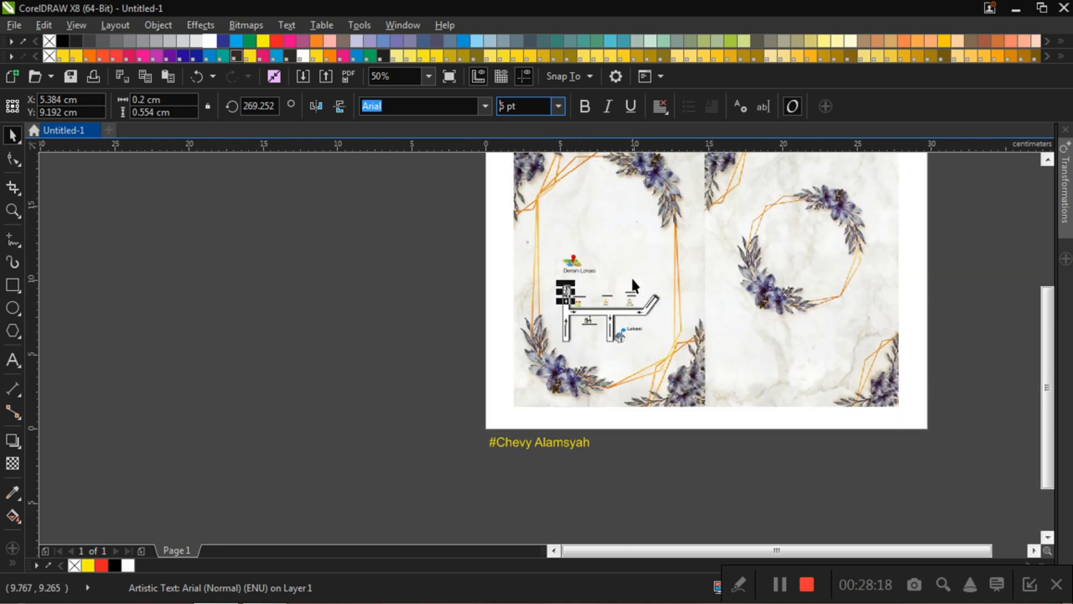
{"action": "scroll", "coordinate": [631, 276], "scroll_direction": "up", "scroll_amount": 1}
{"action": "left_click", "coordinate": [153, 228]}
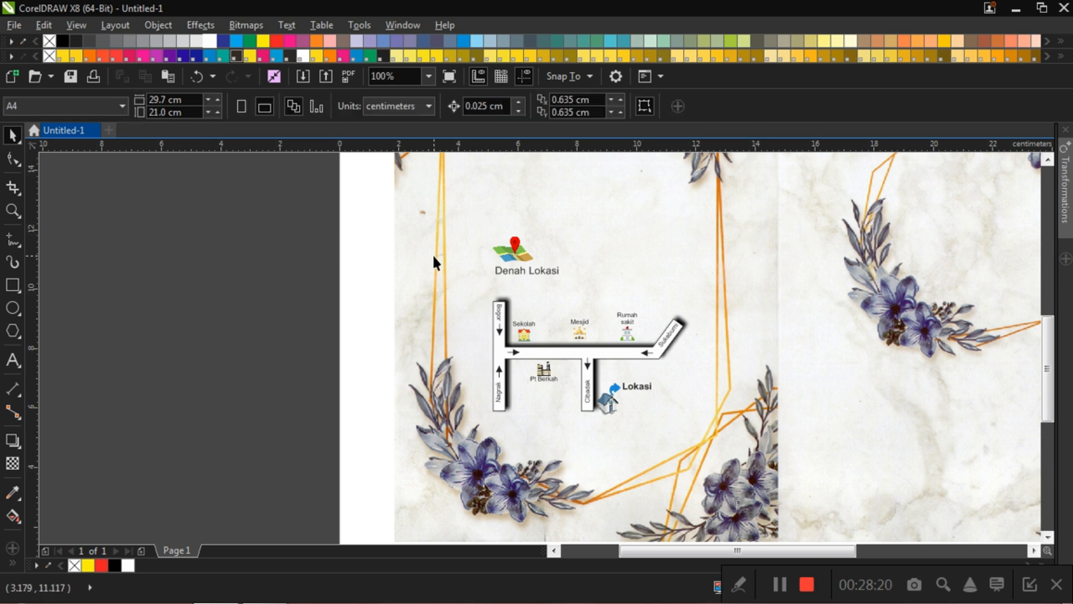